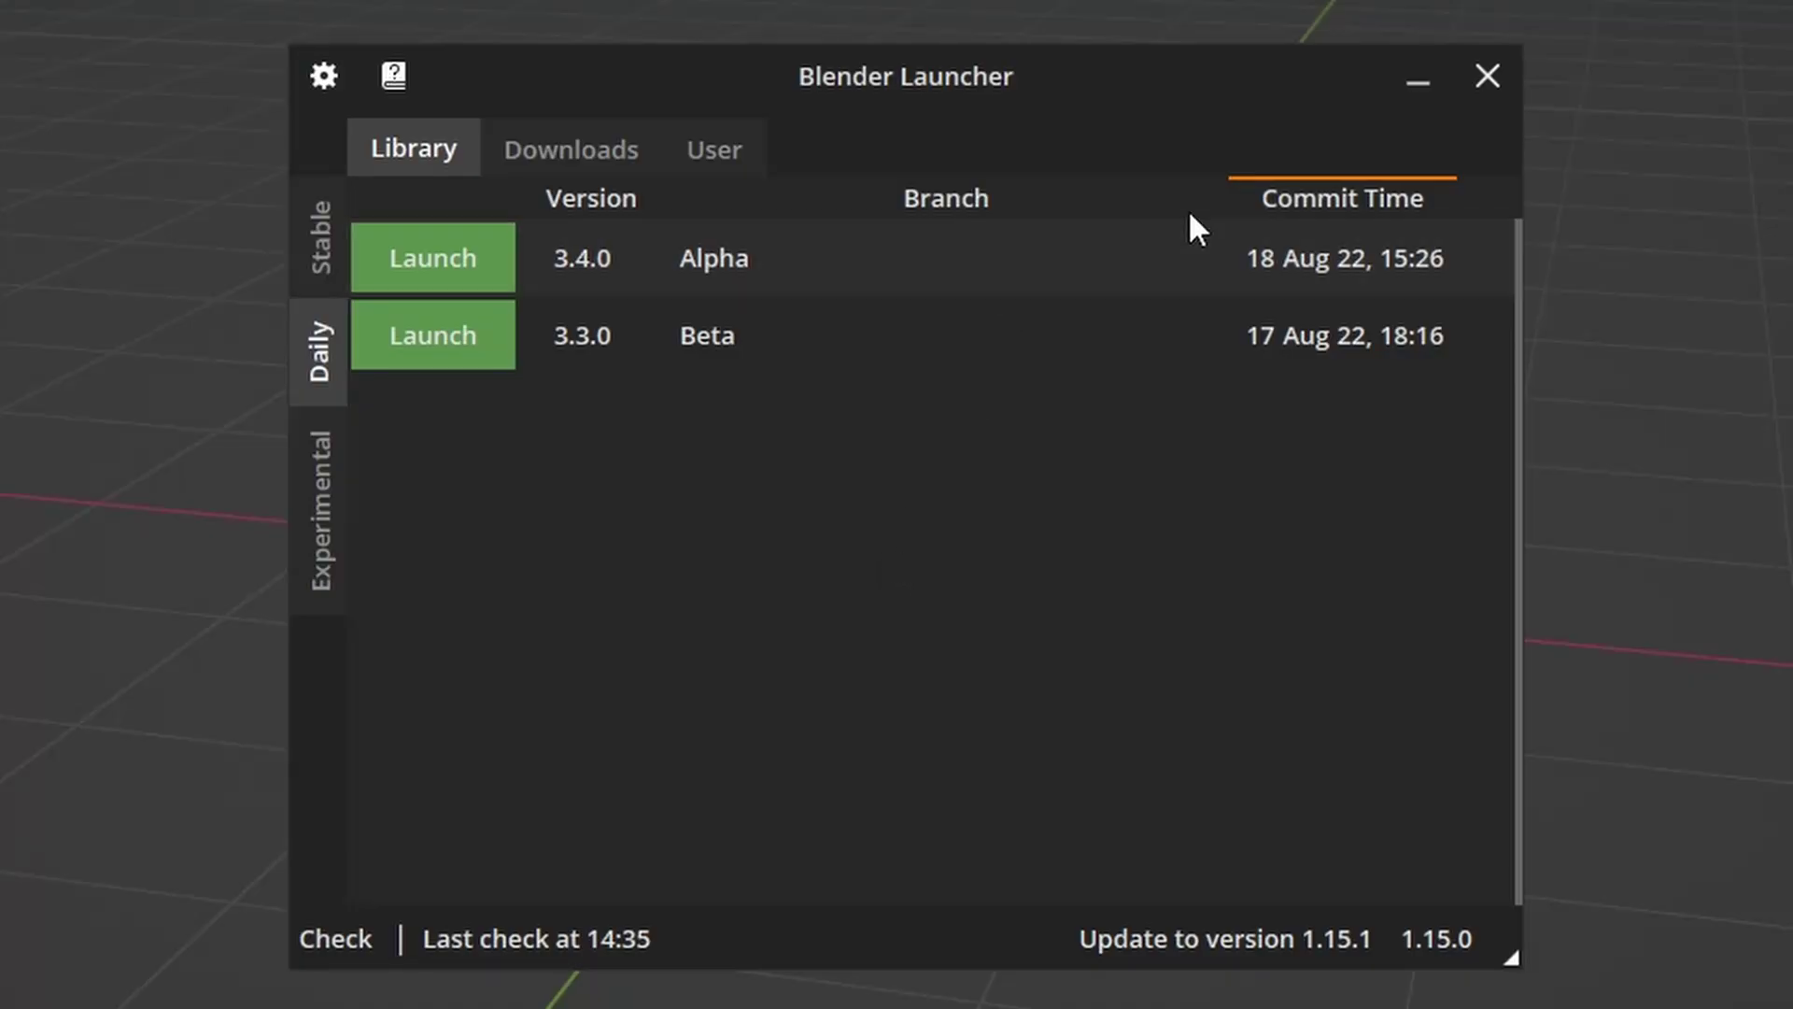
- Add a plane to the scene and create a new node tree for it in the Geometry Nodes workspace
click(1421, 82)
key(shift+a)
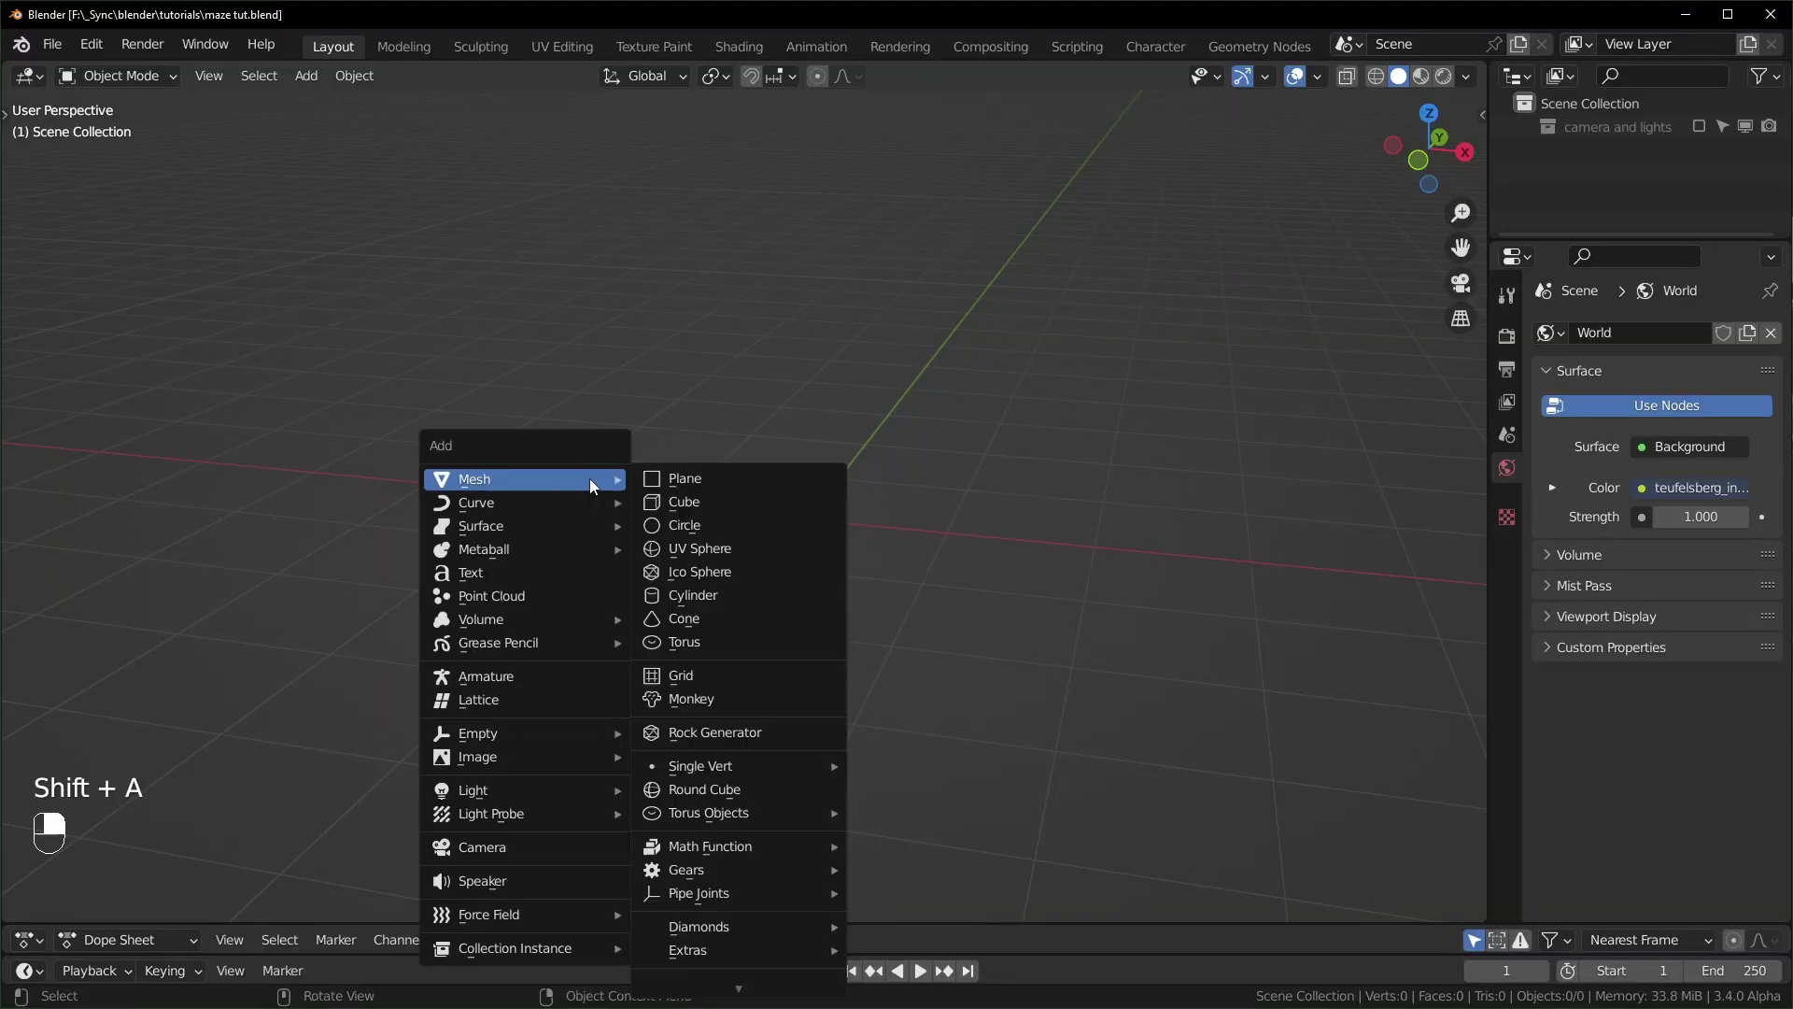
click(654, 485)
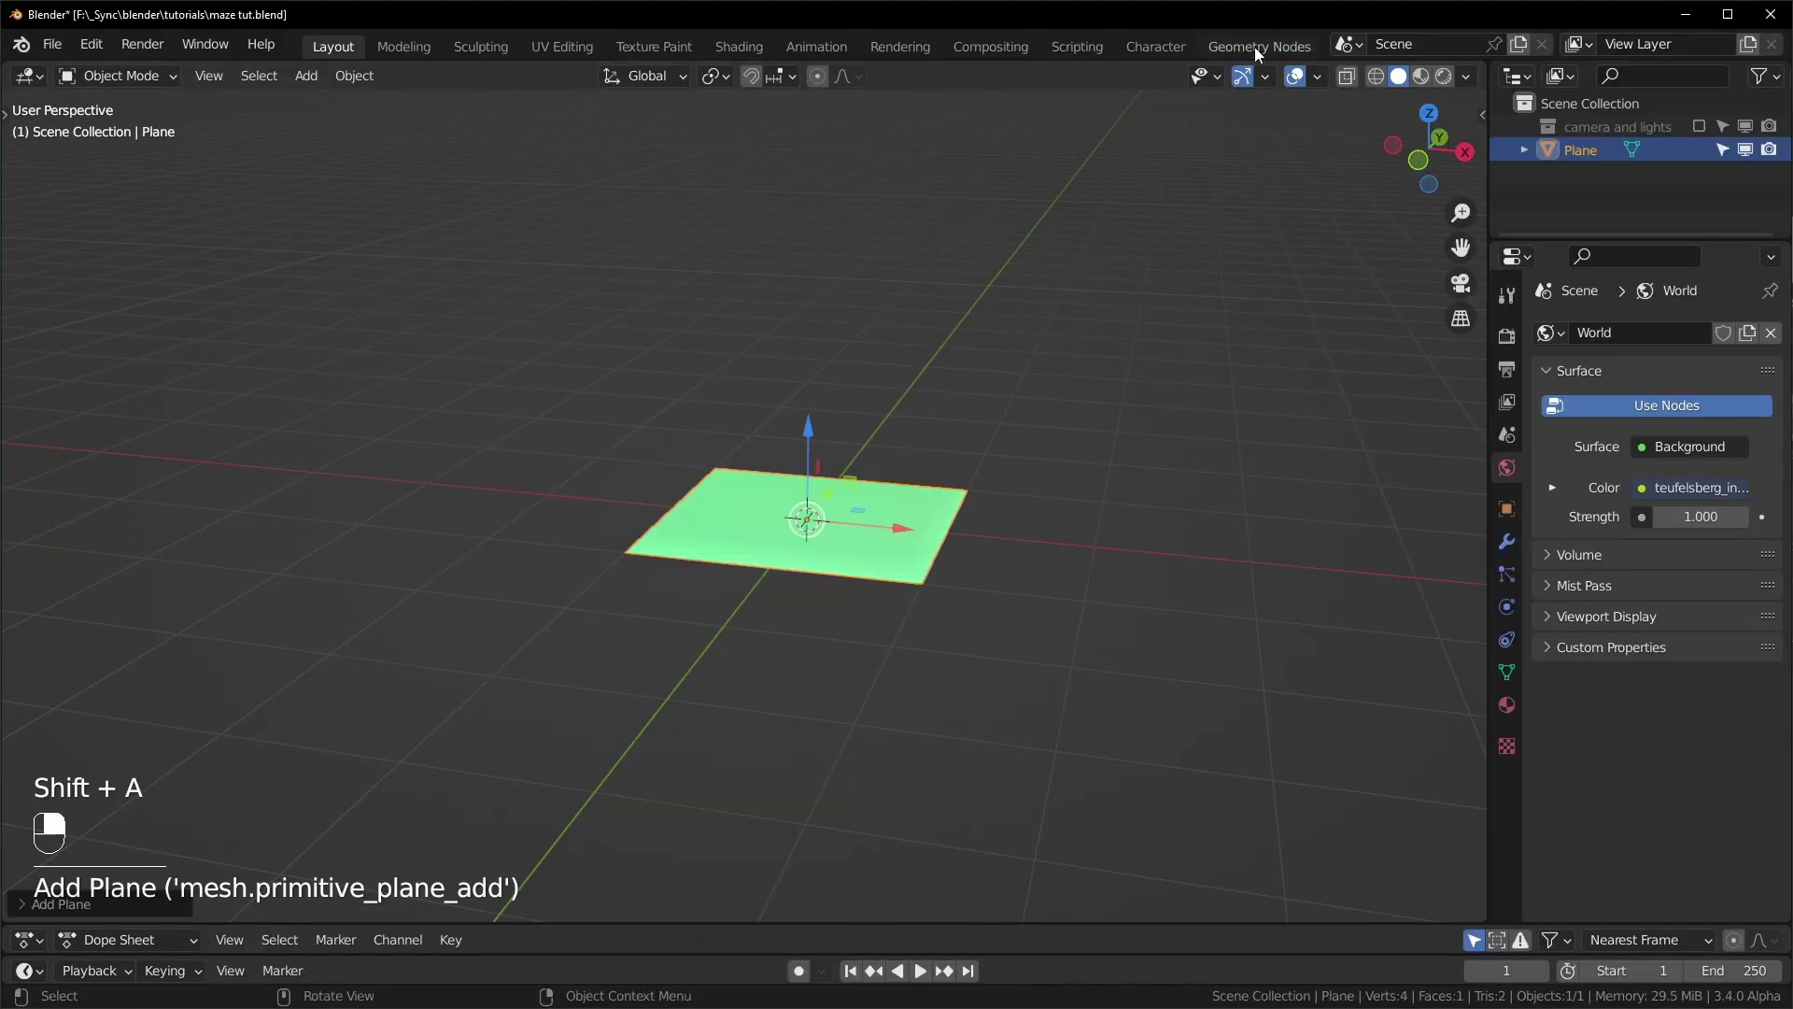
click(1282, 47)
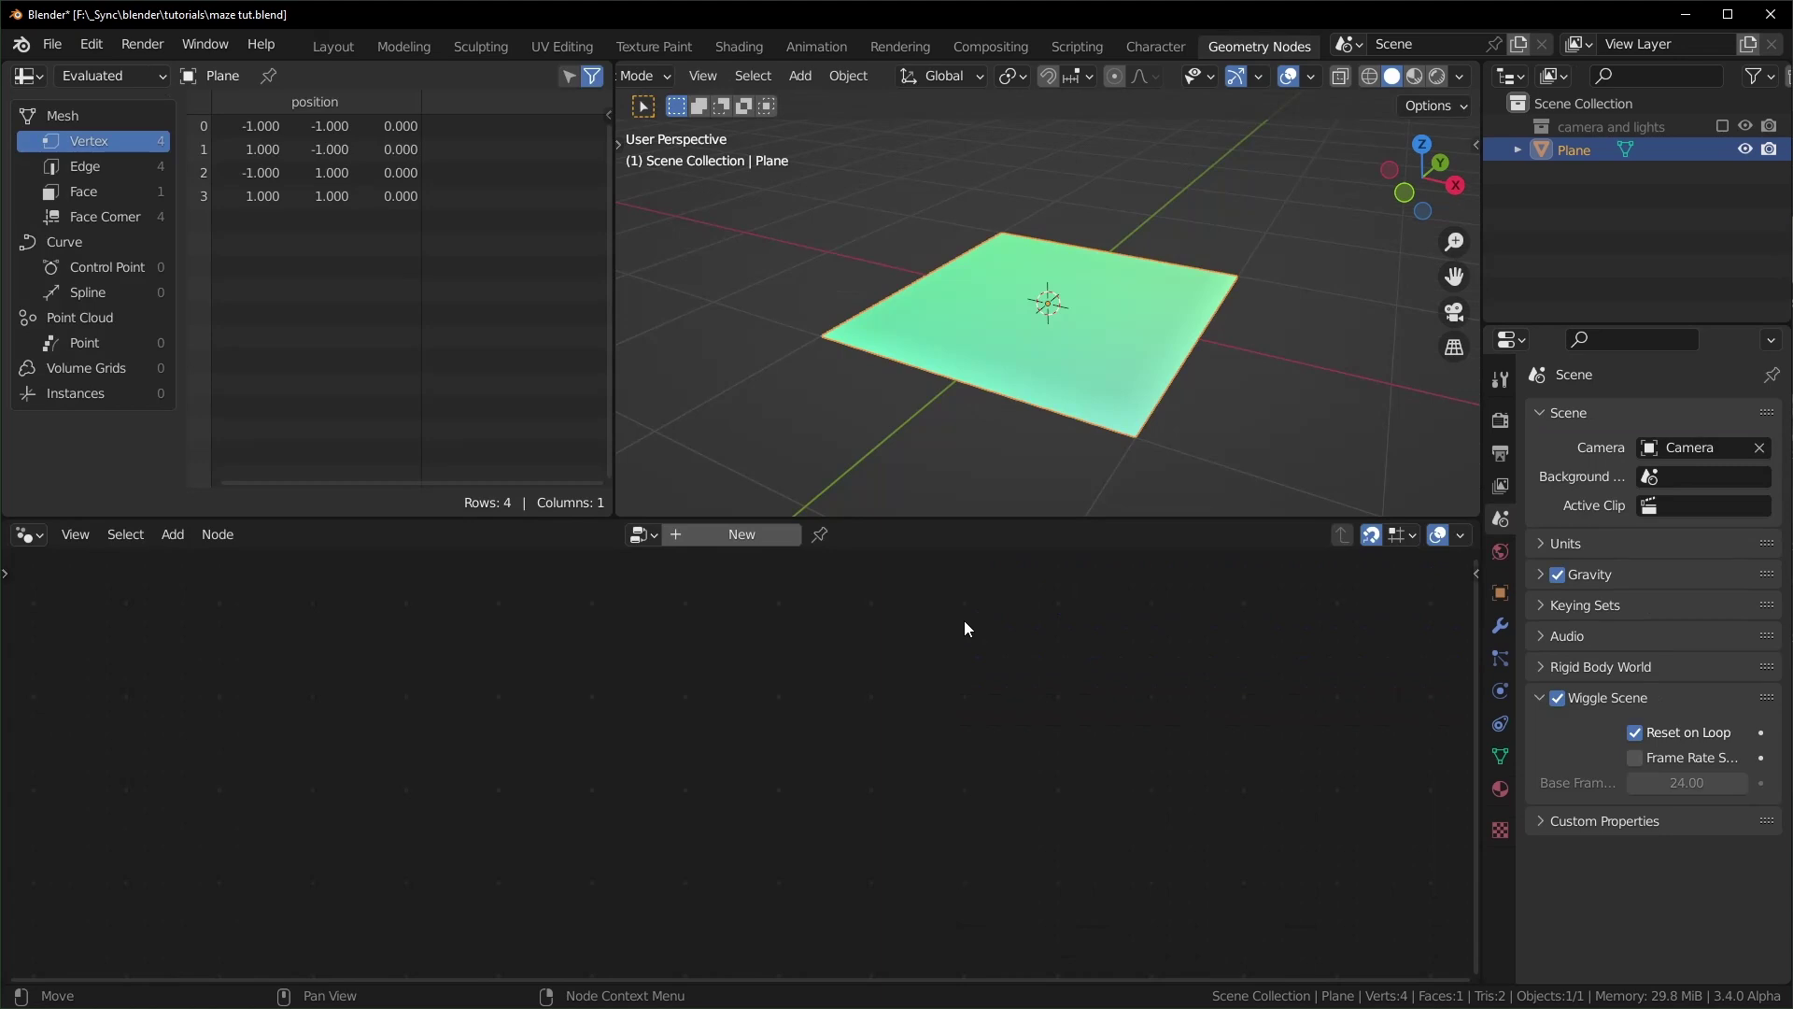
click(751, 536)
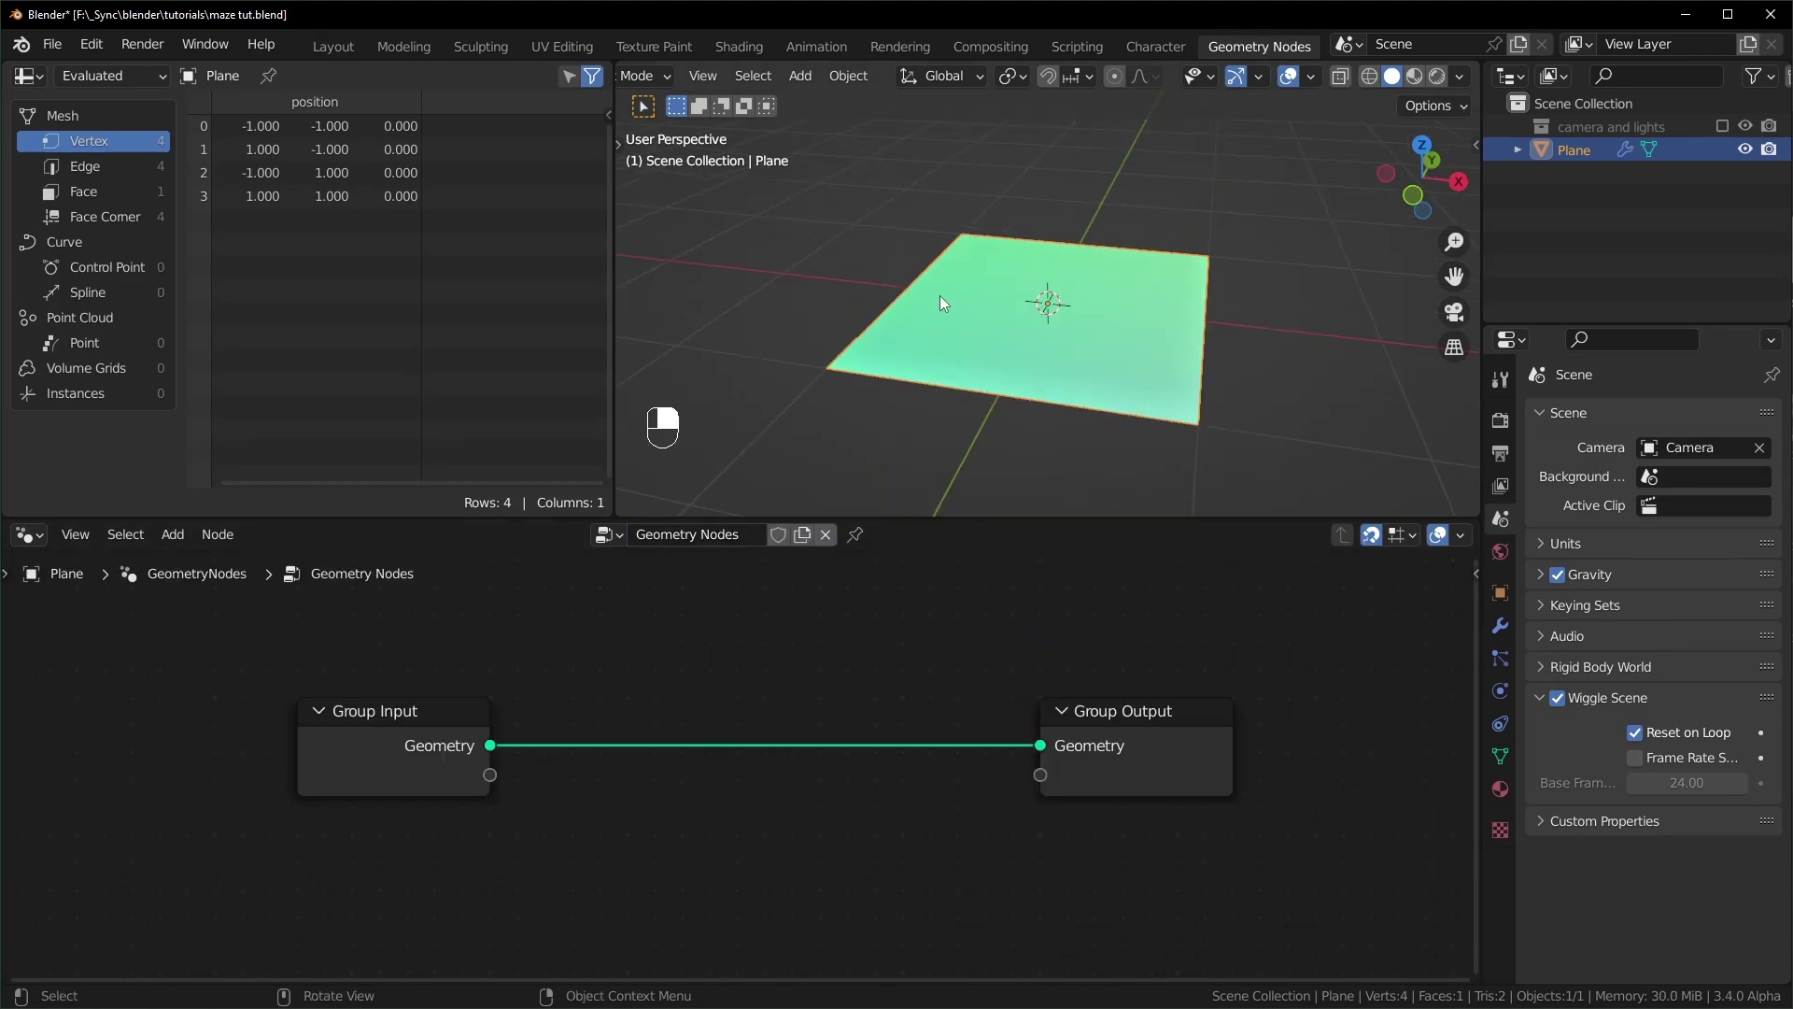
- Subdivide the plane's mesh with 29 cuts and return to Object Mode
key(Tab)
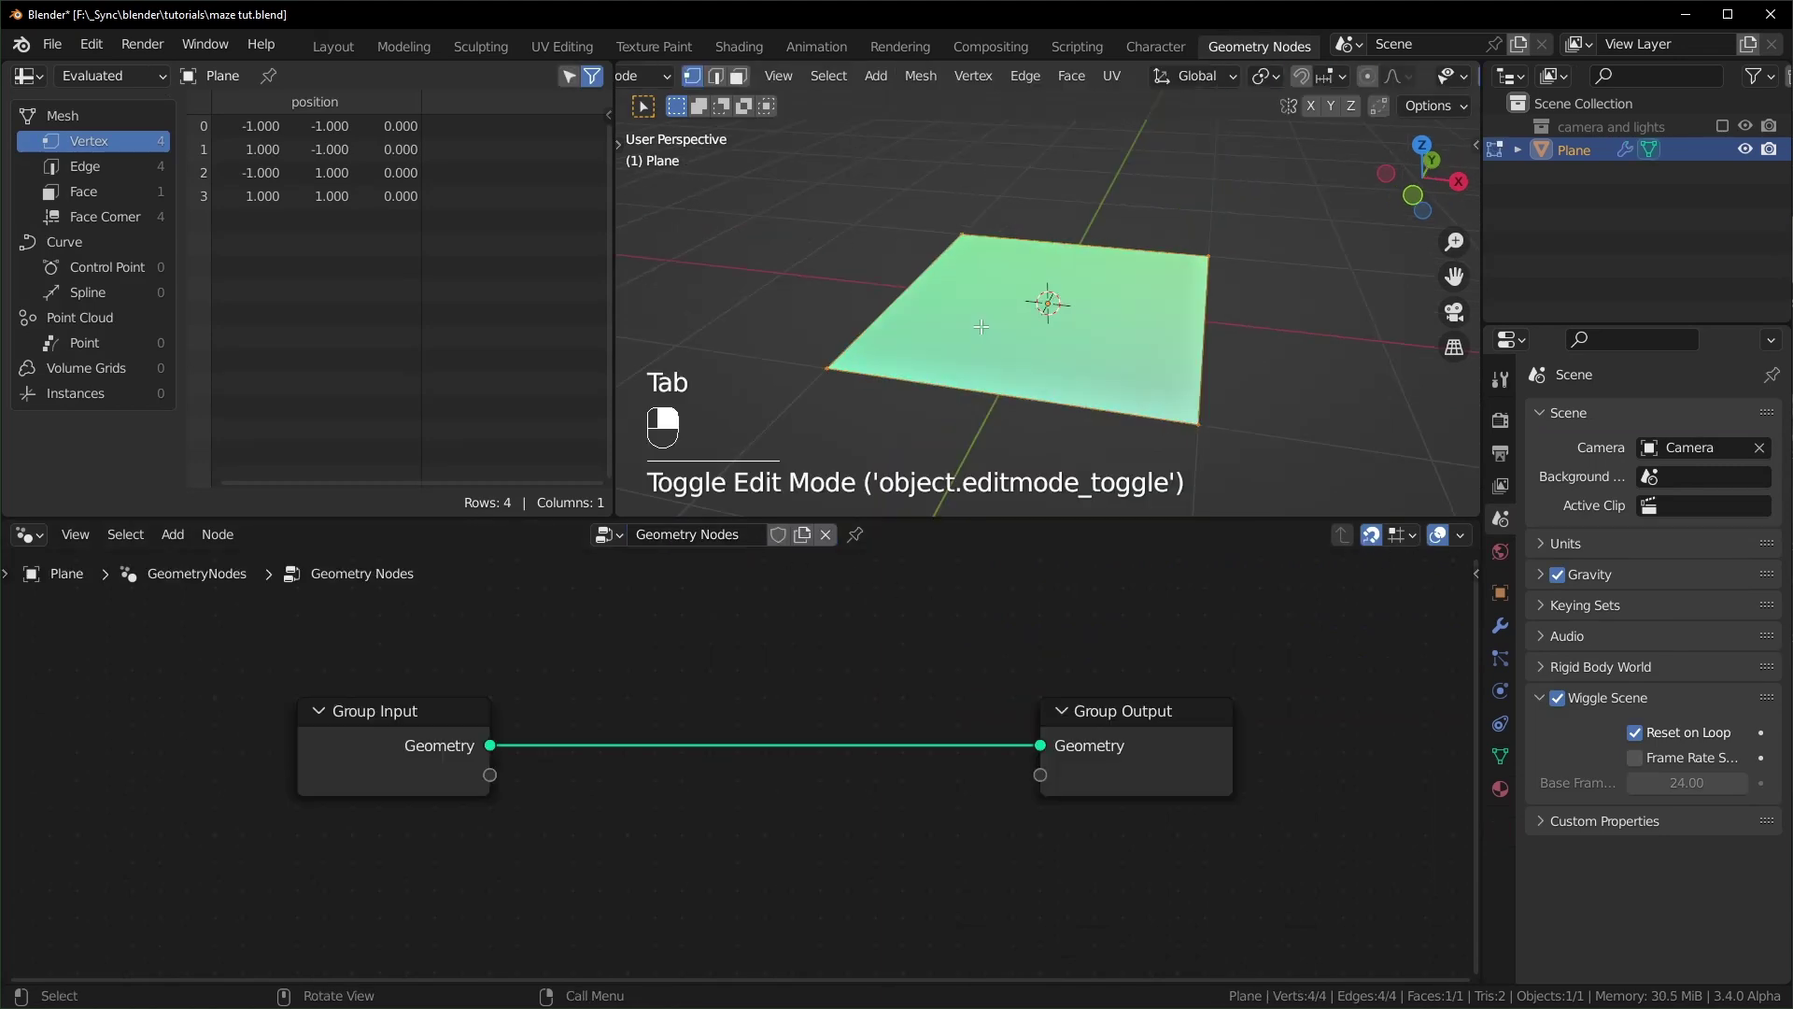
right_click(981, 326)
click(968, 327)
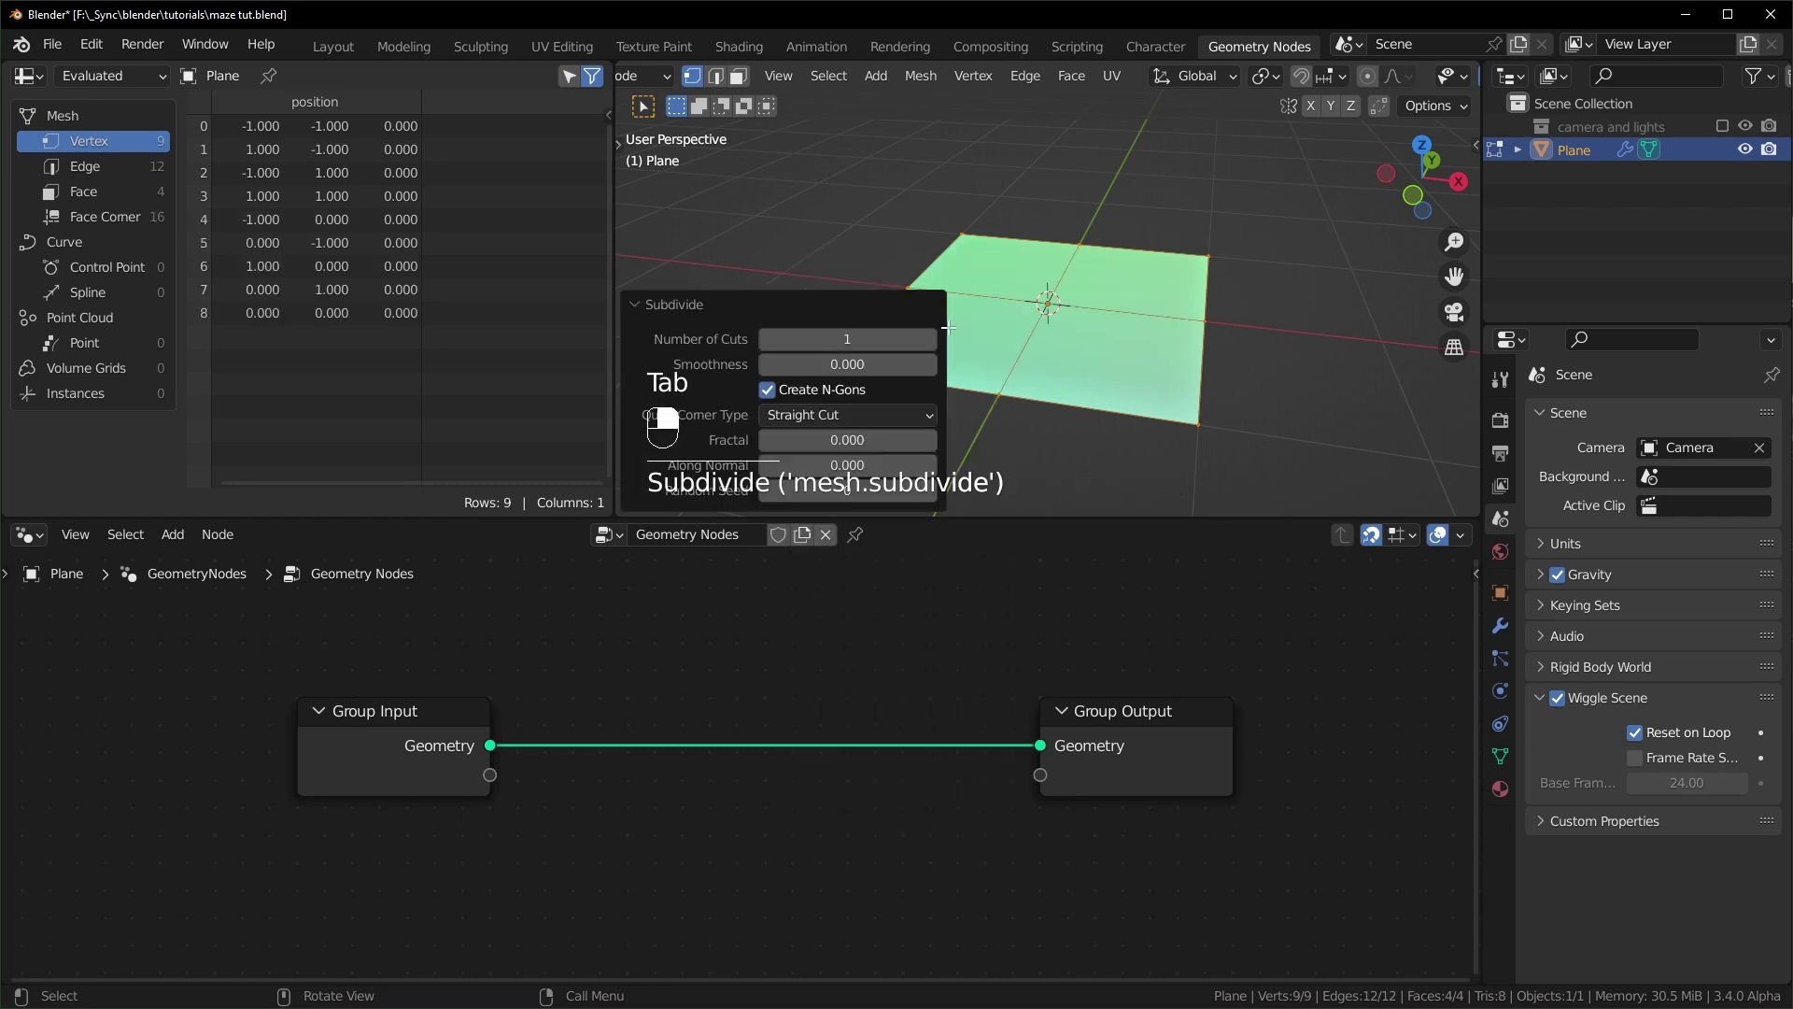
click(880, 341)
text(20)
key(Return)
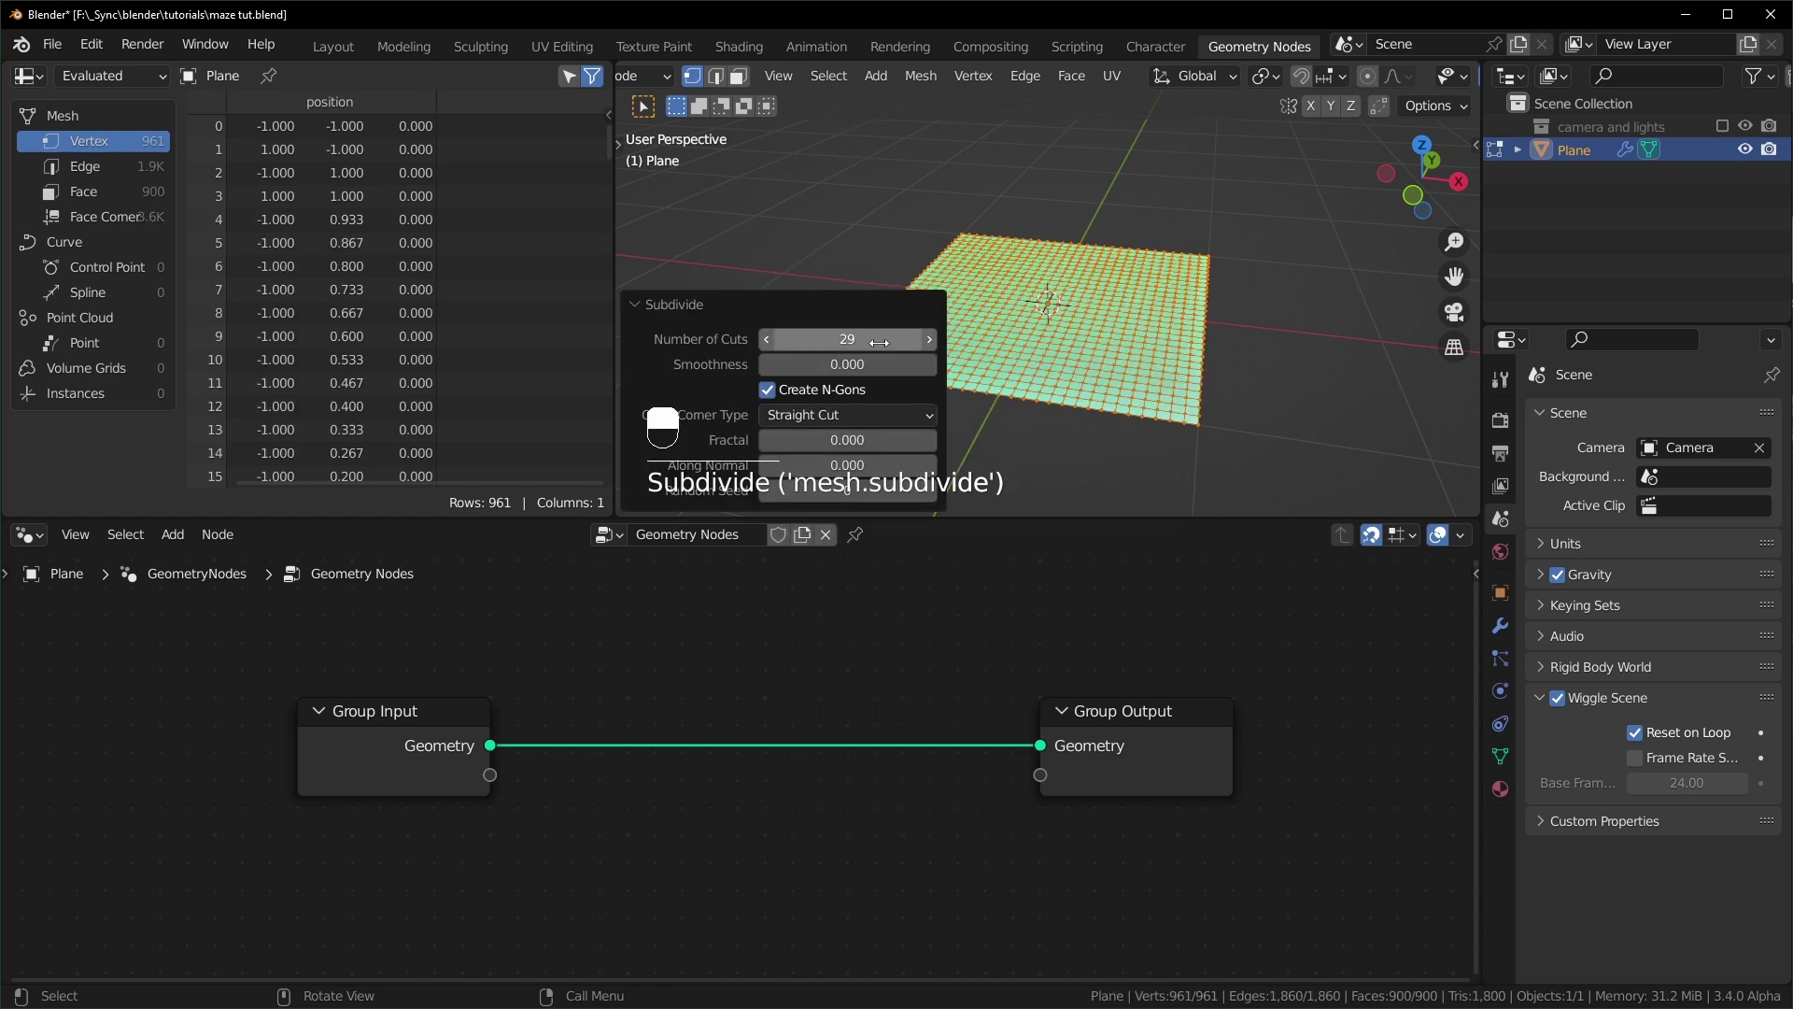
click(665, 303)
key(Tab)
- Insert an Edge Paths to Curves node between Group Input and Group Output
key(shift+a)
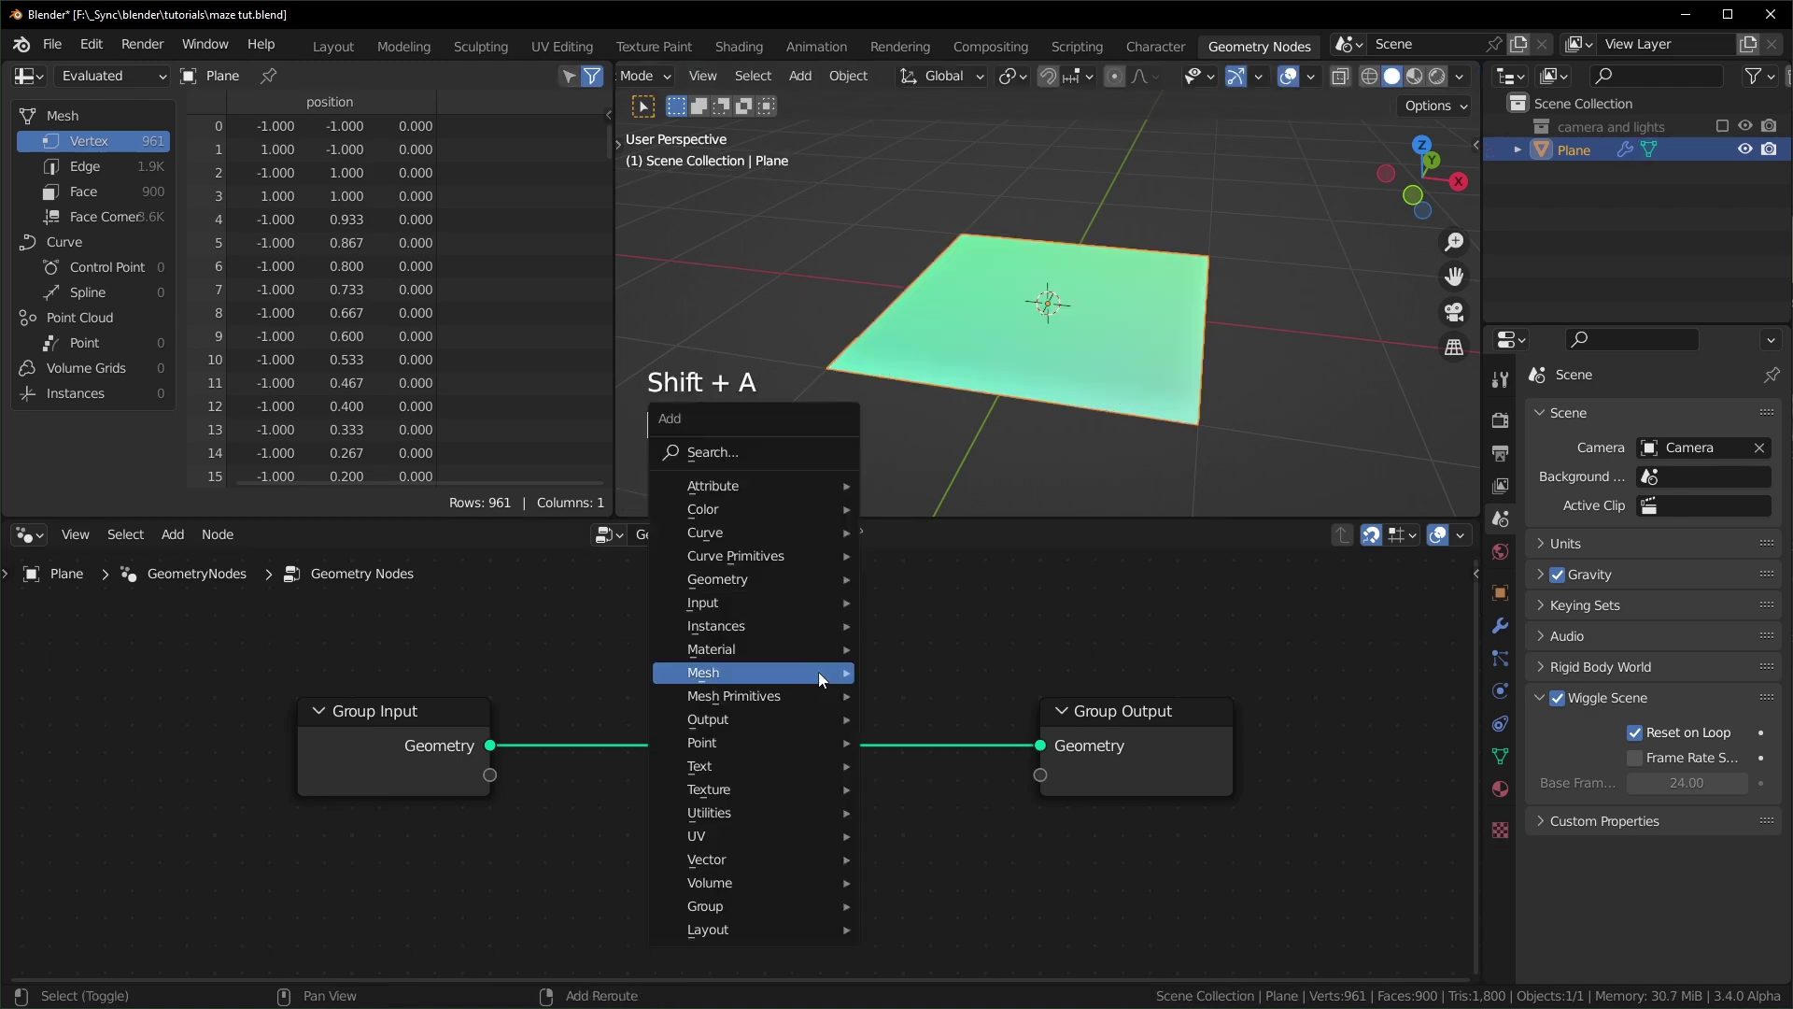
text(edge pa)
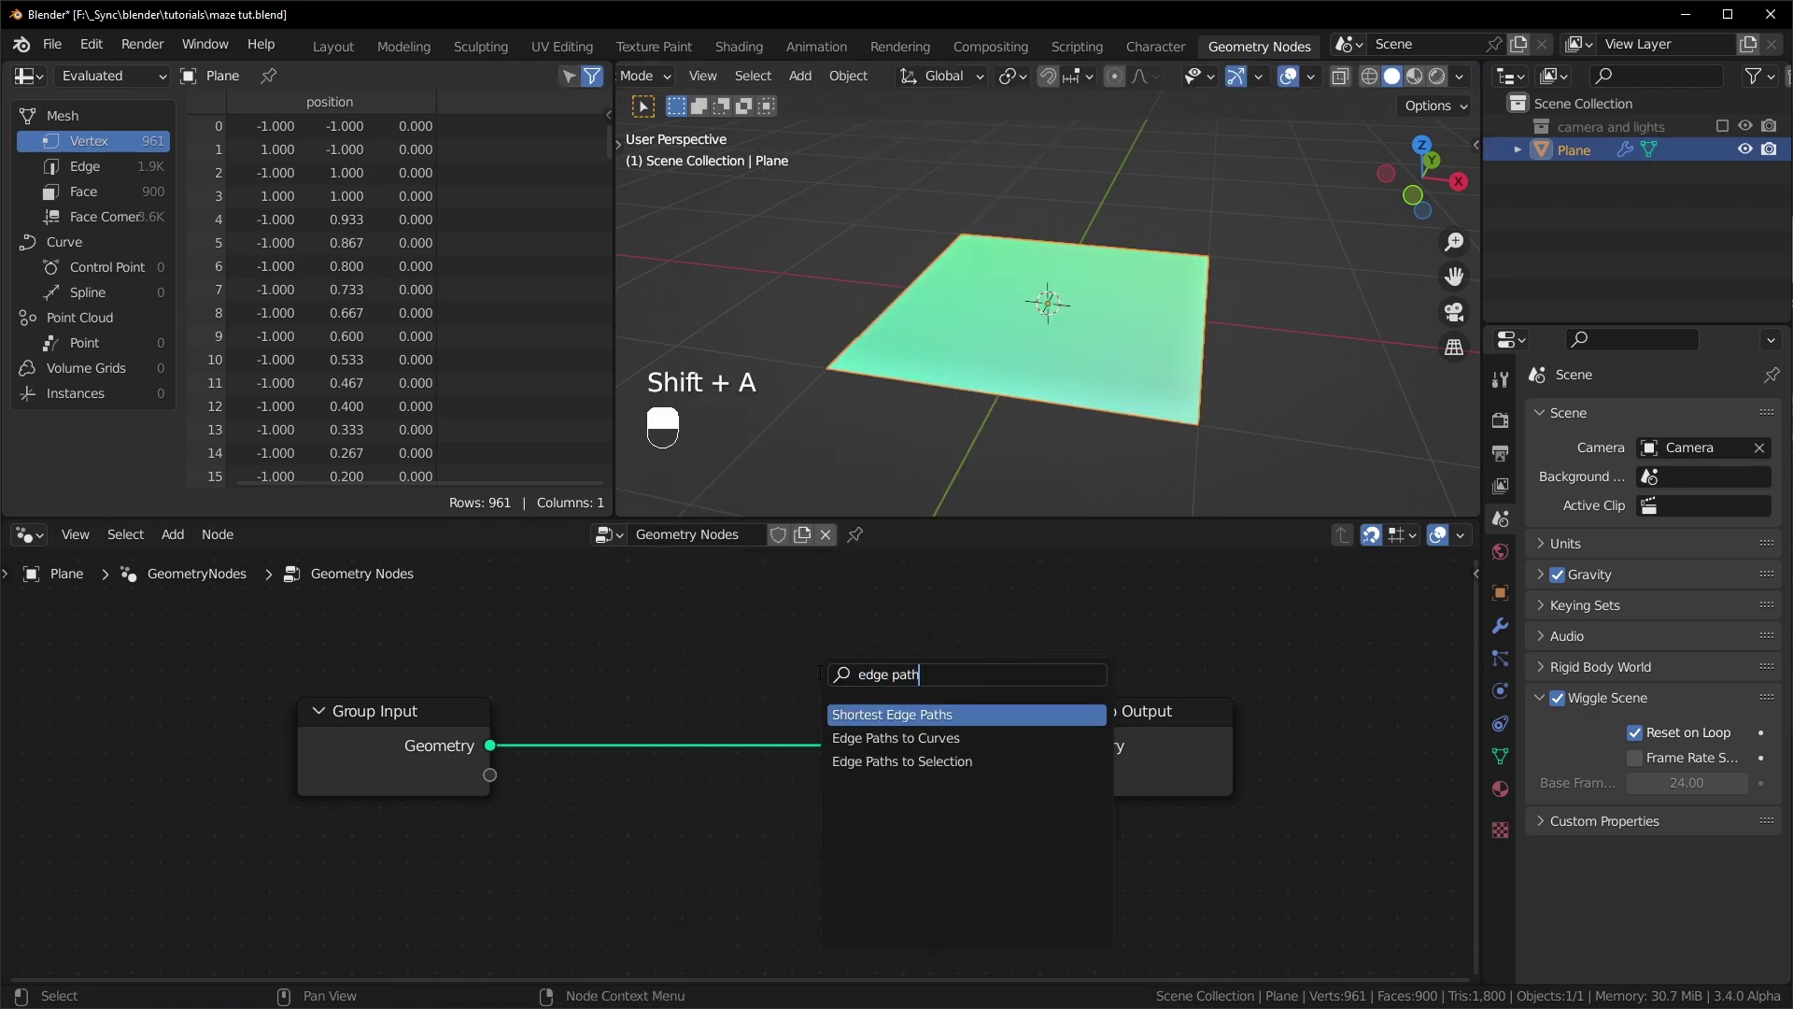
text(th)
click(896, 738)
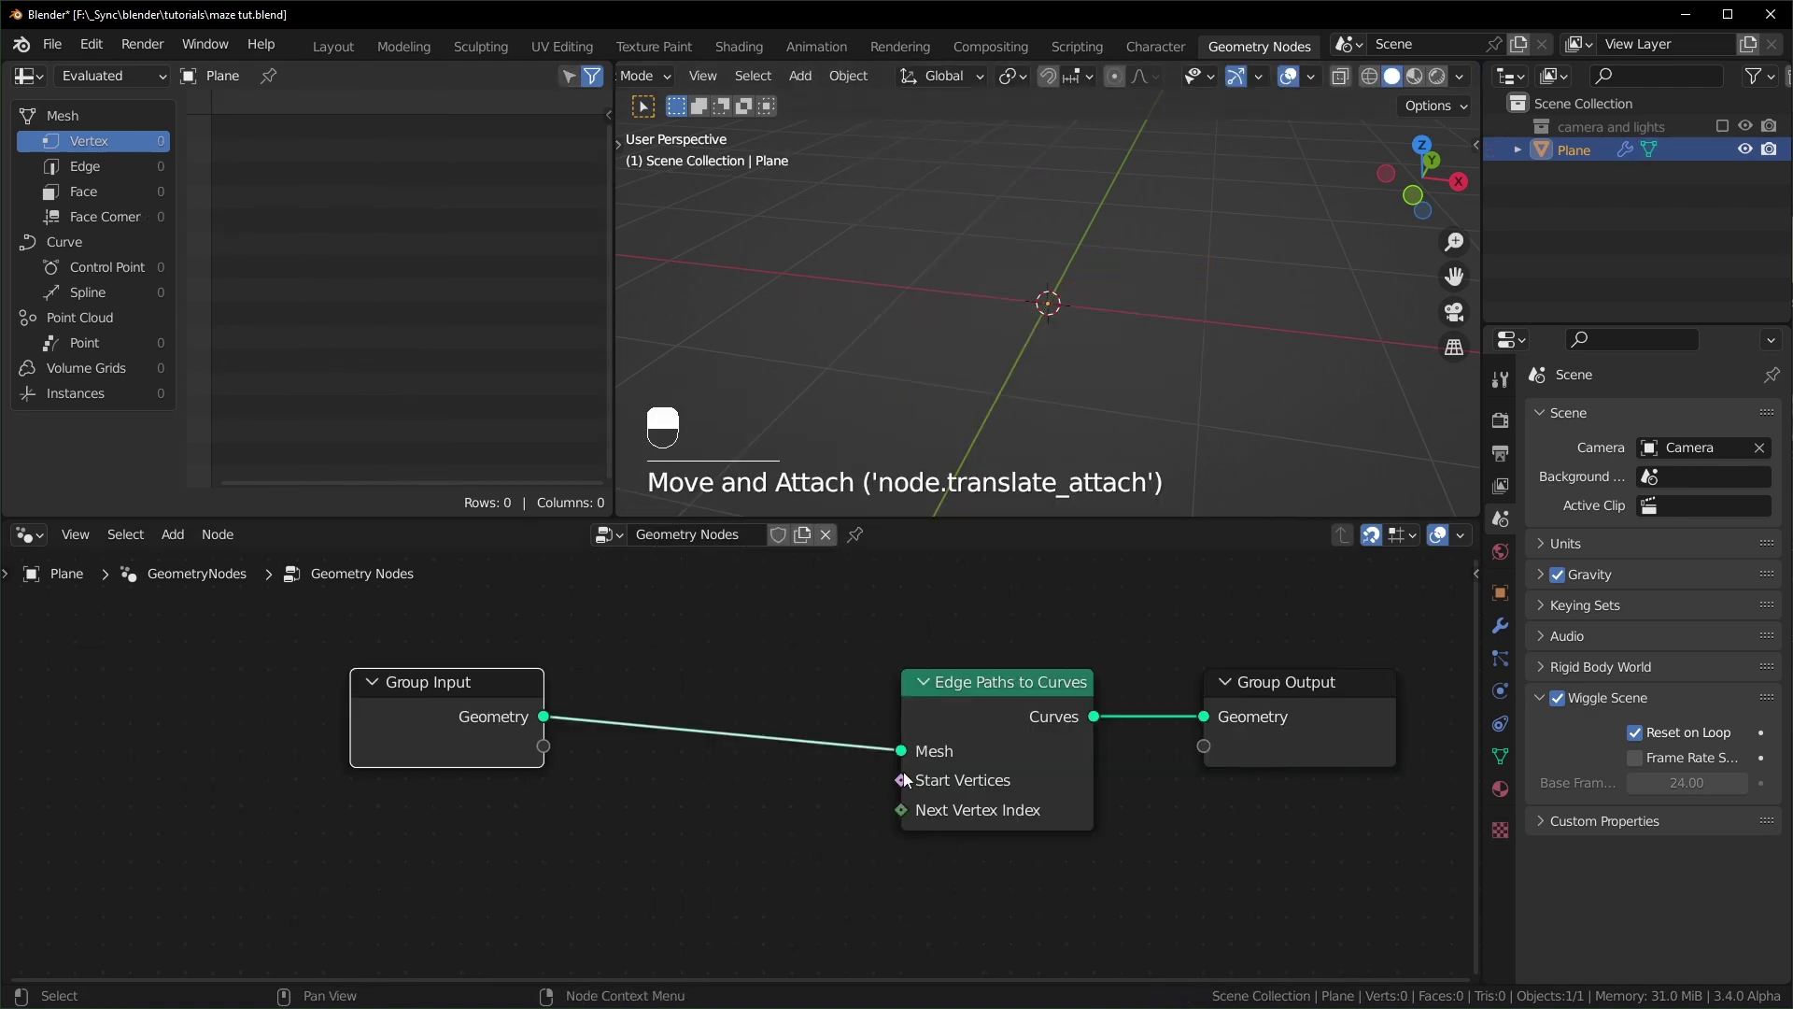
- Add a Shortest Edge Paths node, link its Next Vertex Index to Edge Paths to Curves, and space out the nodes
key(shift+a)
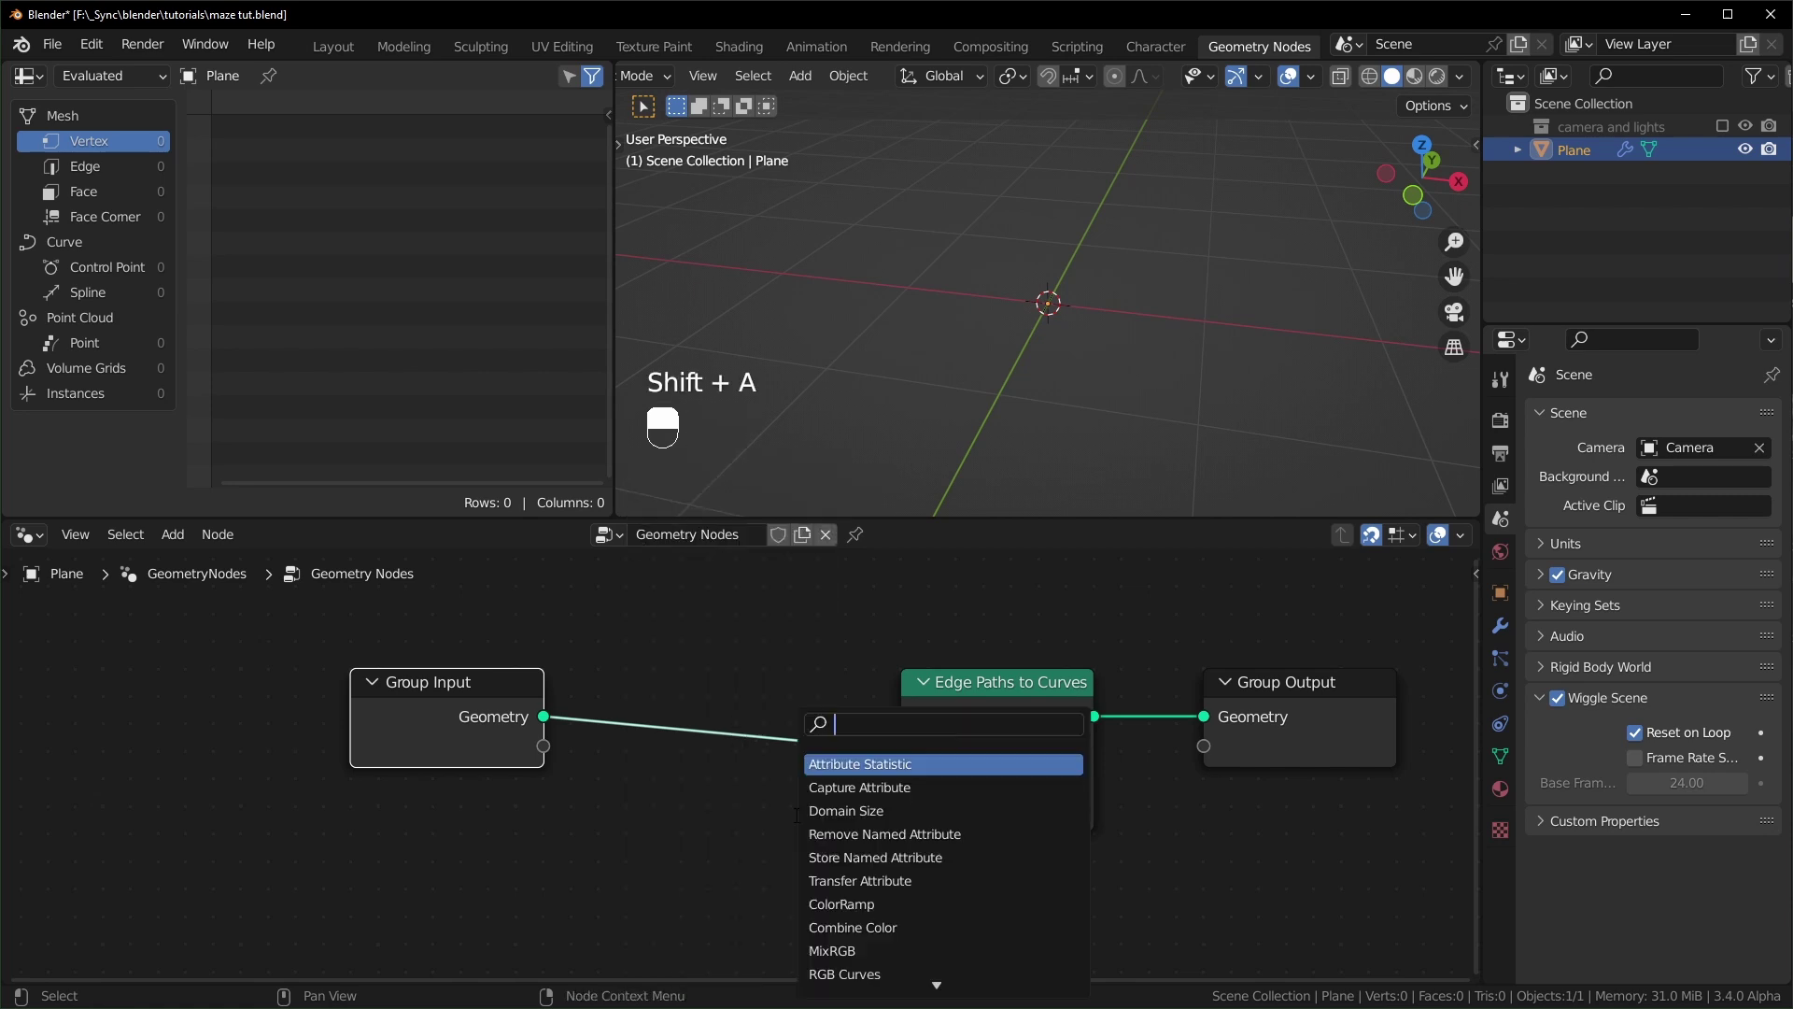
text(short)
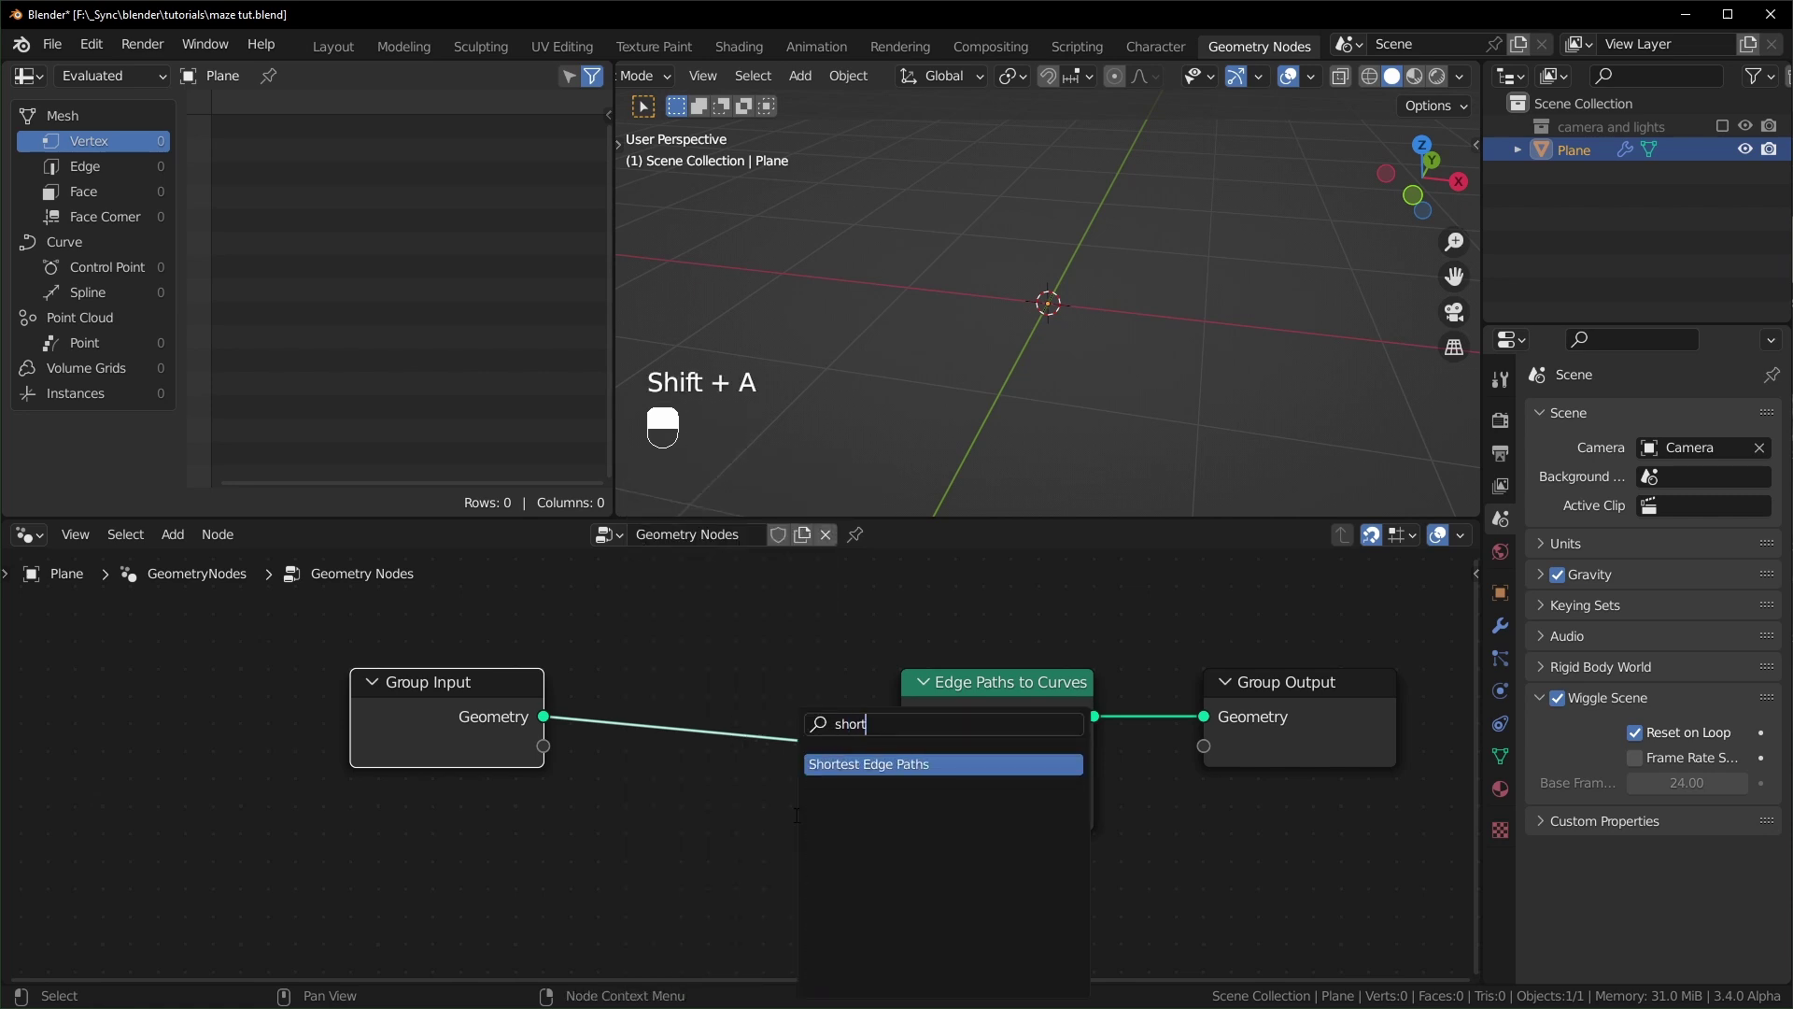
key(Return)
click(833, 849)
drag(844, 853, 901, 810)
drag(782, 824, 753, 820)
middle_drag(752, 820, 825, 765)
drag(518, 627, 435, 627)
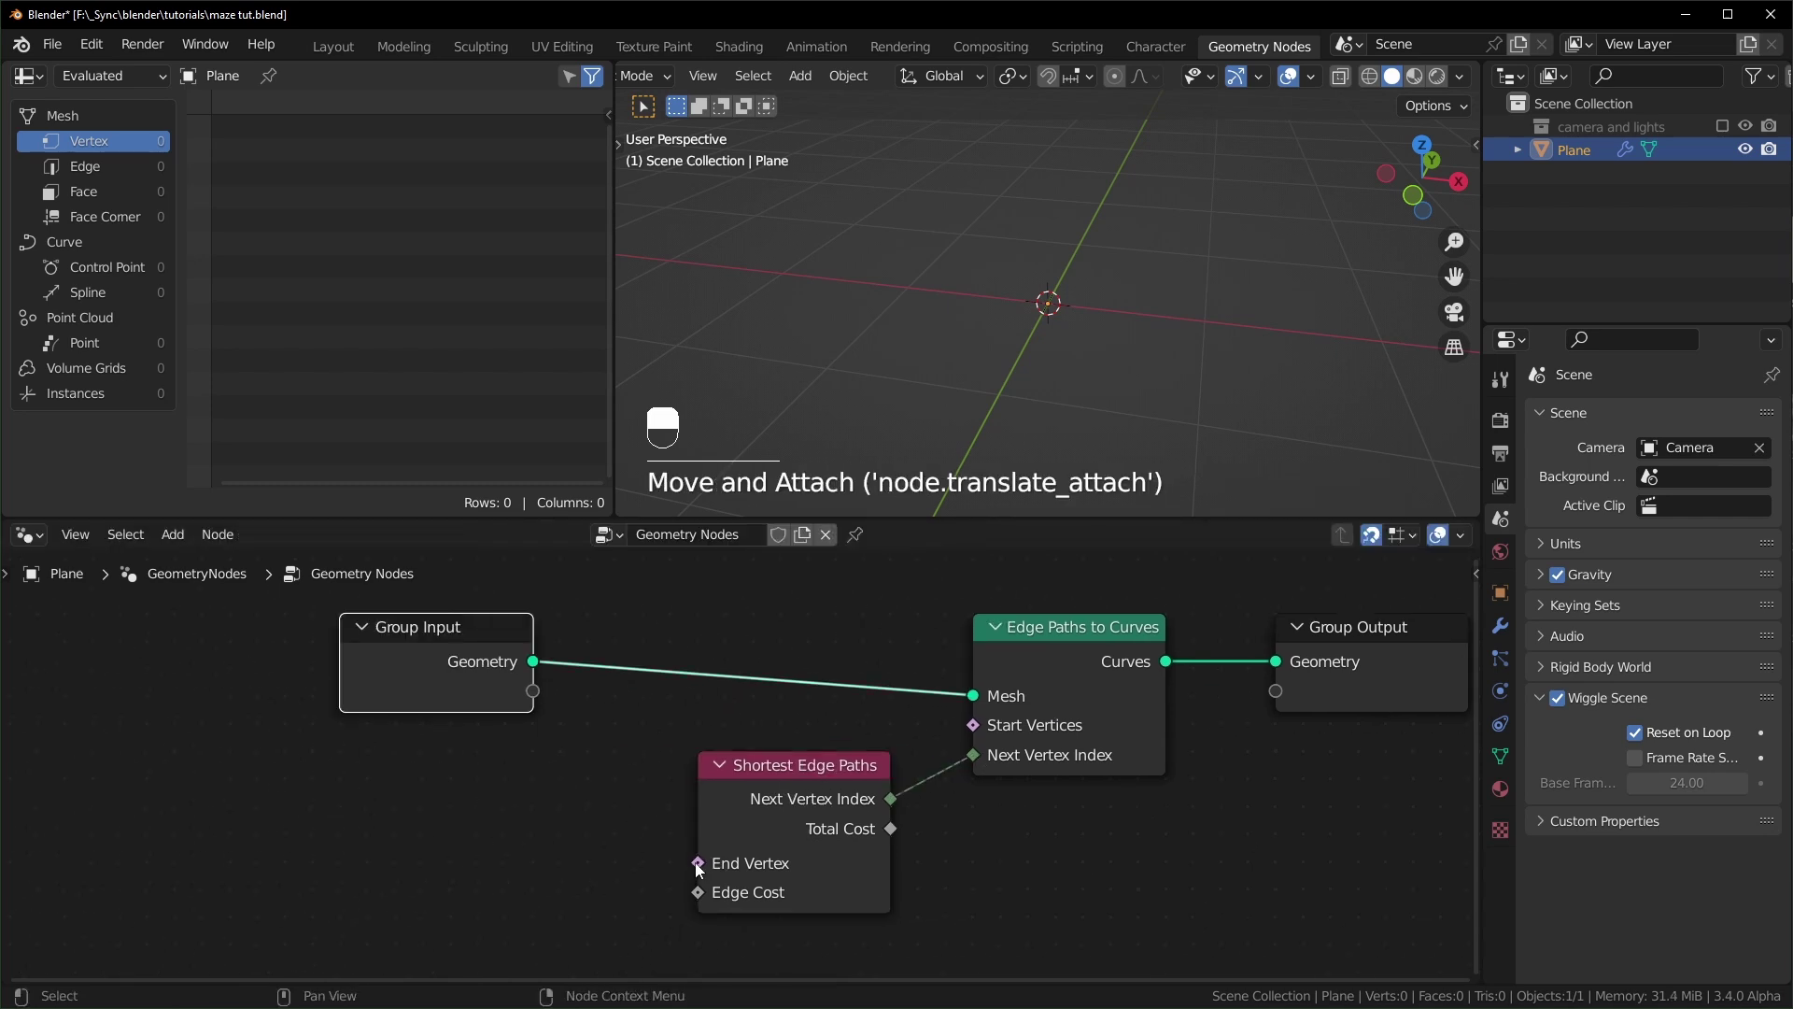
- Add an Index node and place it well before the Shortest Edge Paths node
click(602, 850)
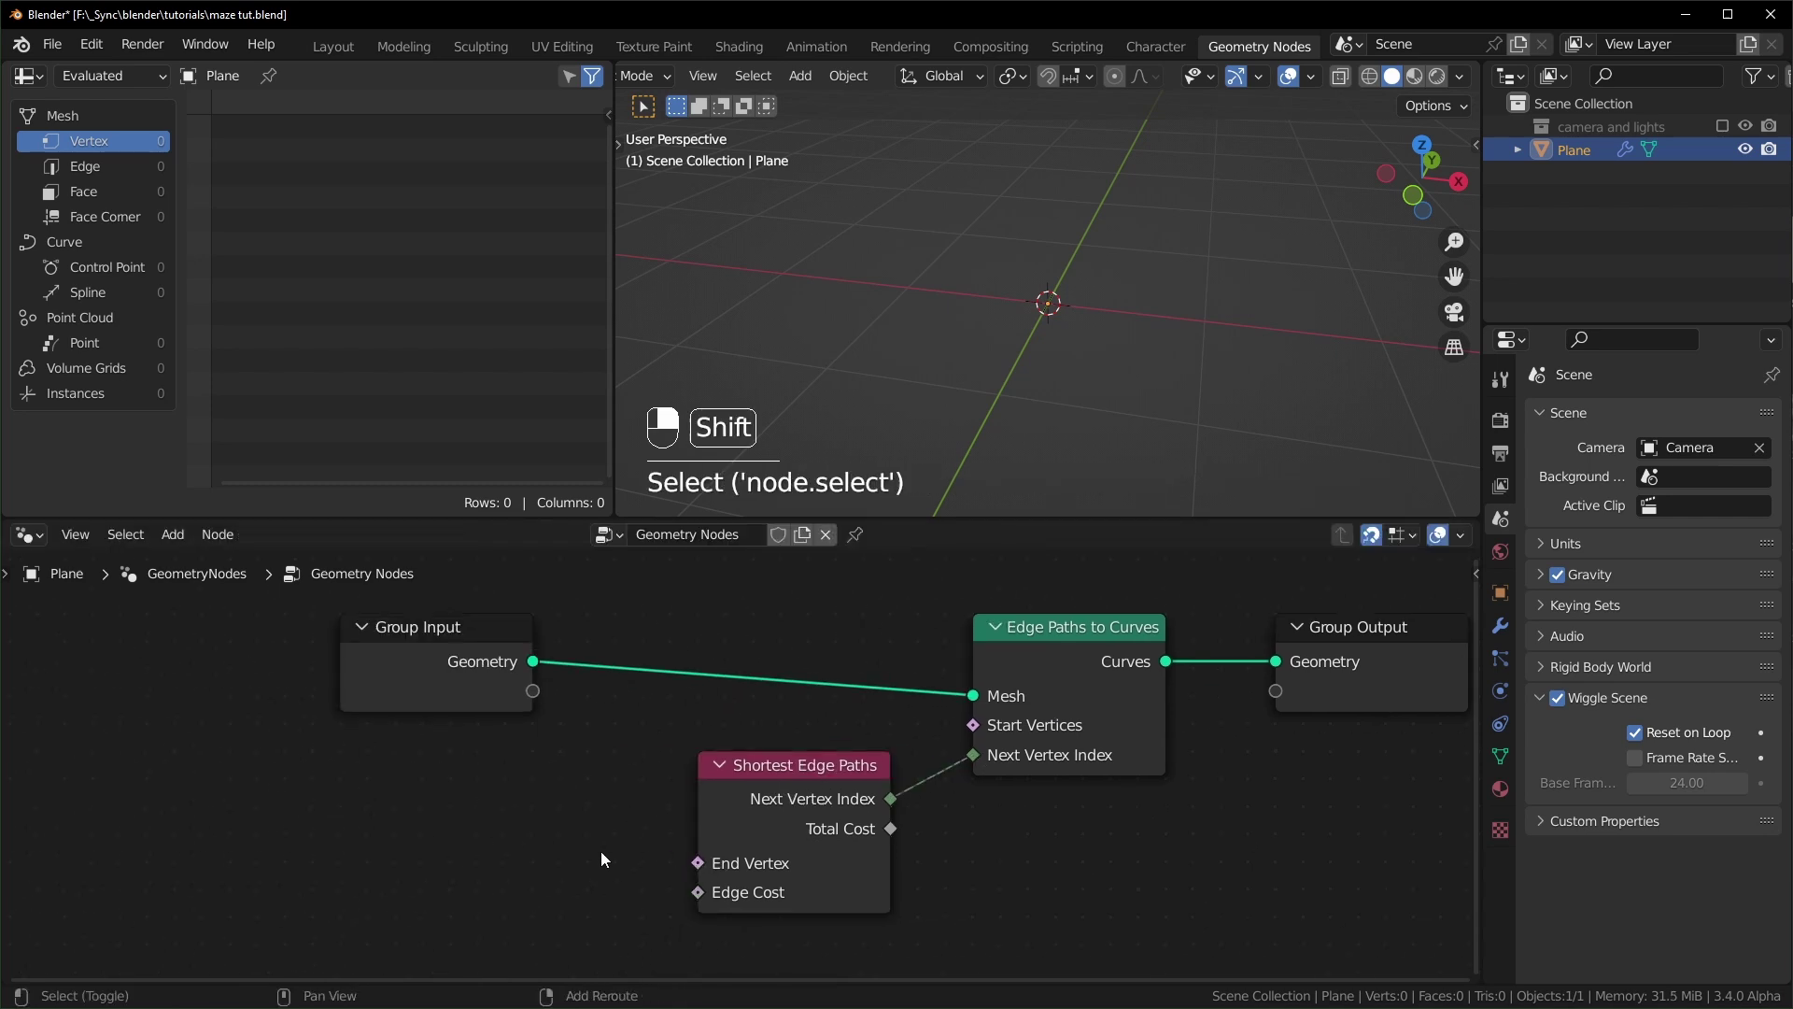
key(shift+a)
text(index)
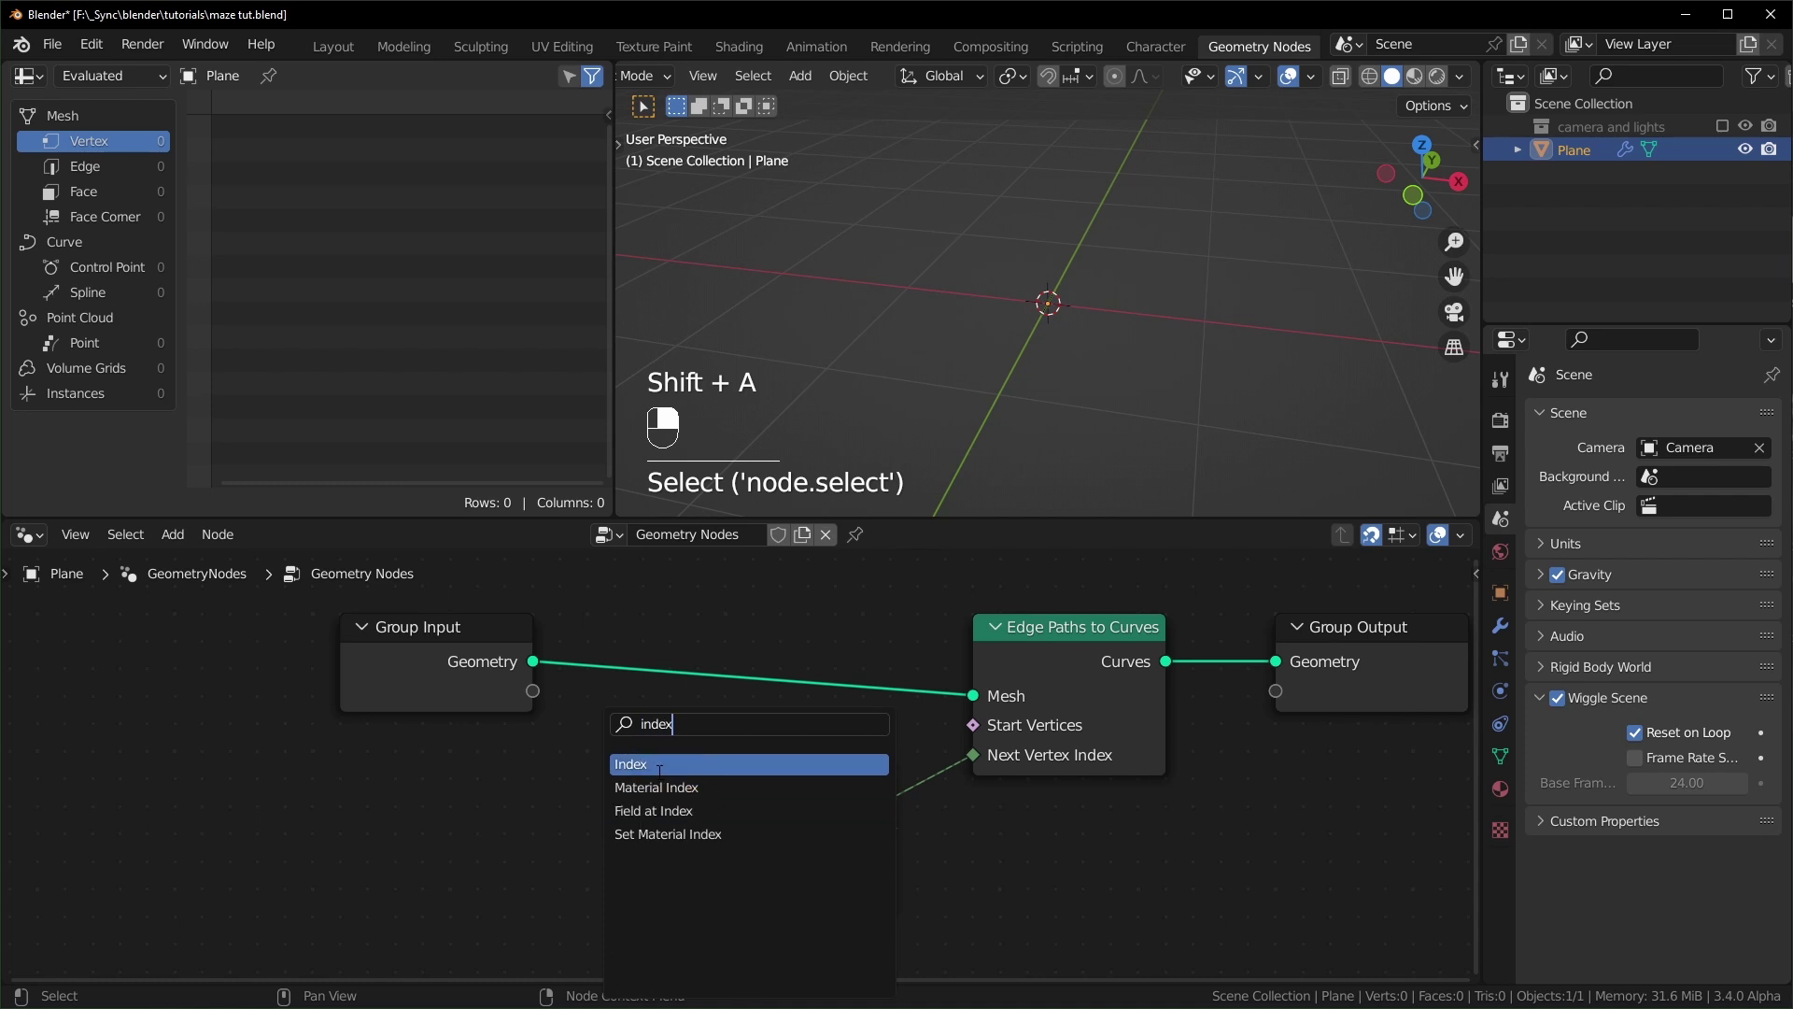
click(659, 768)
click(261, 717)
middle_drag(429, 808, 506, 783)
drag(434, 780, 325, 781)
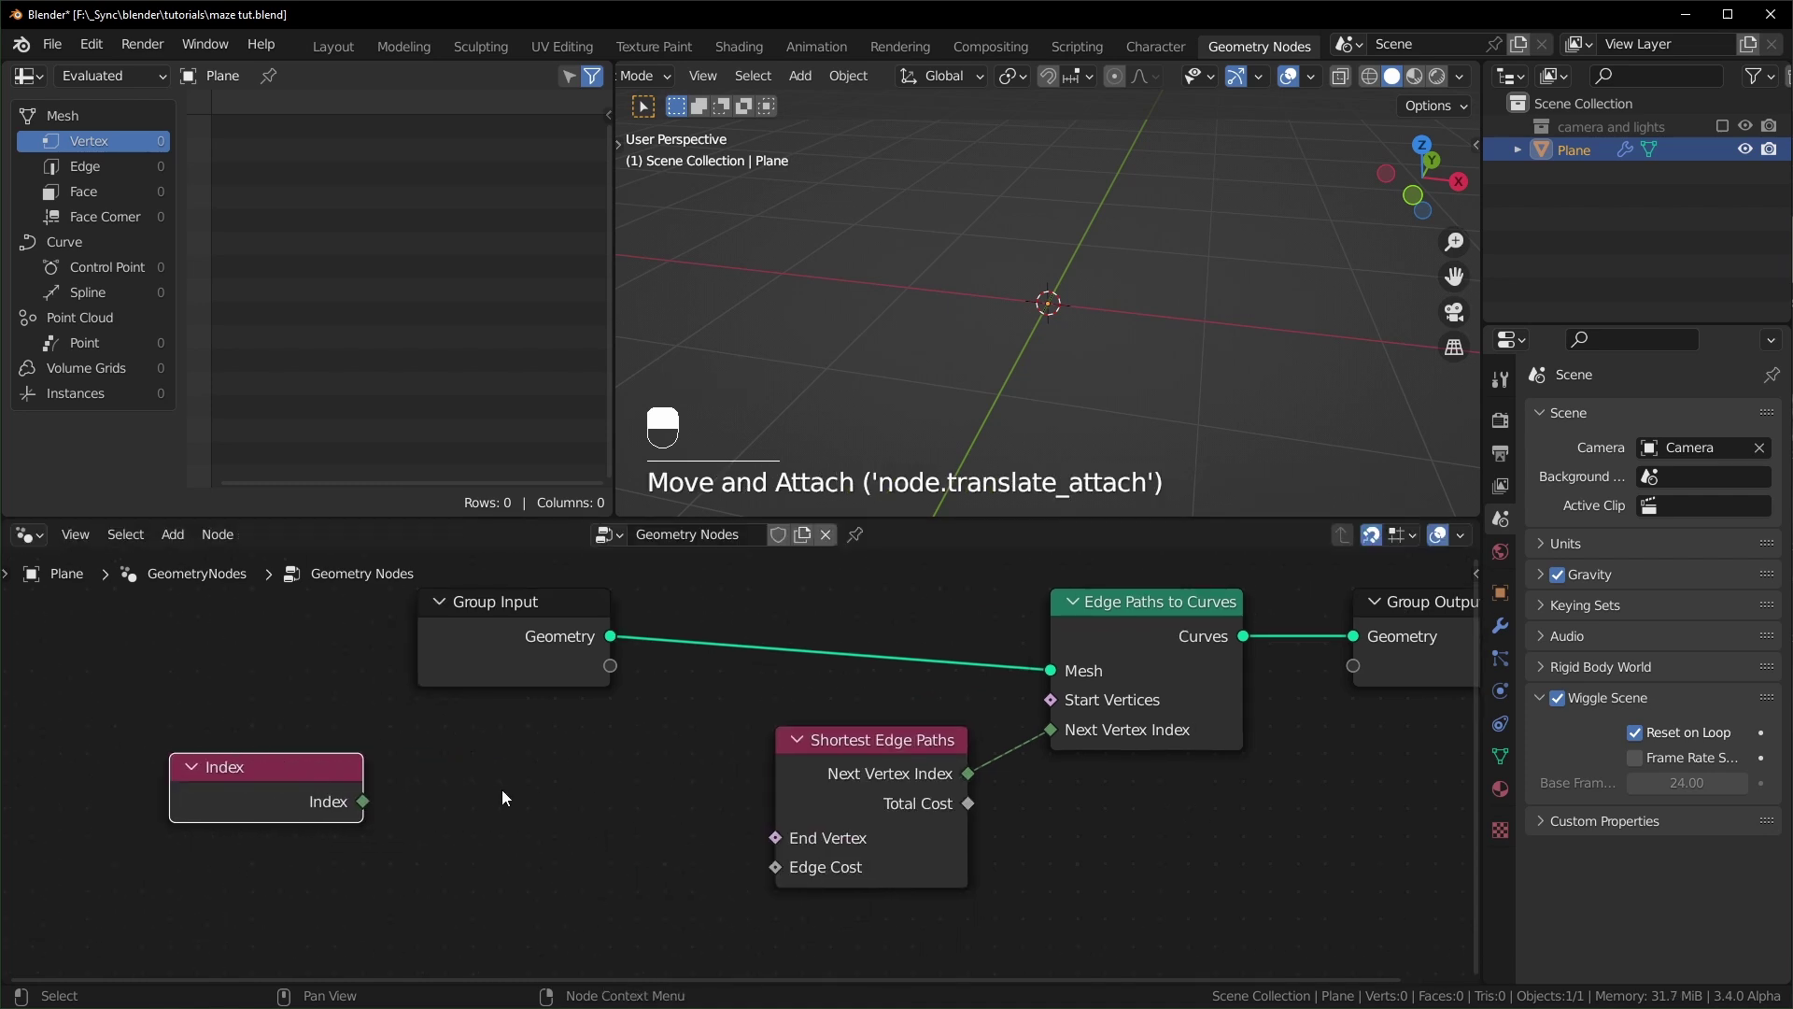
- Add a Compare node set to Integer and Equal, linking Index to its A input and its Result to End Vertex
click(551, 788)
key(shift+a)
text(scompar)
key(Return)
click(542, 770)
click(576, 838)
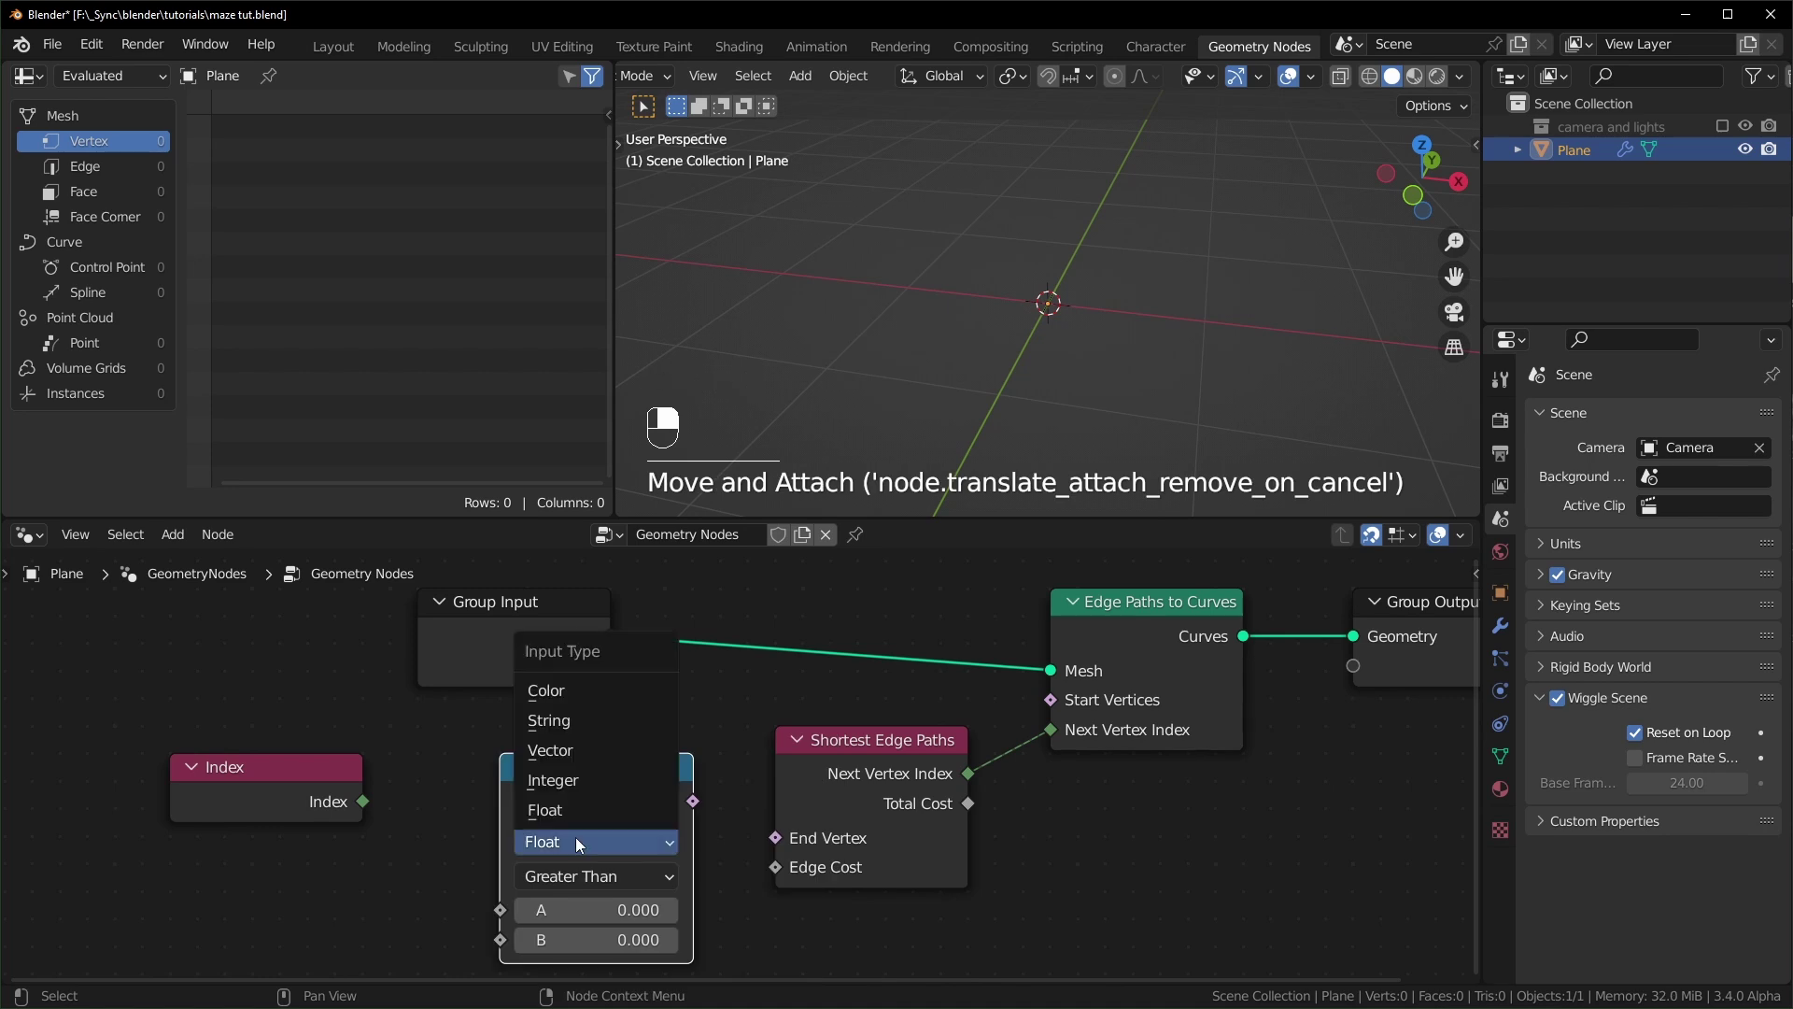
click(553, 780)
click(586, 876)
click(561, 725)
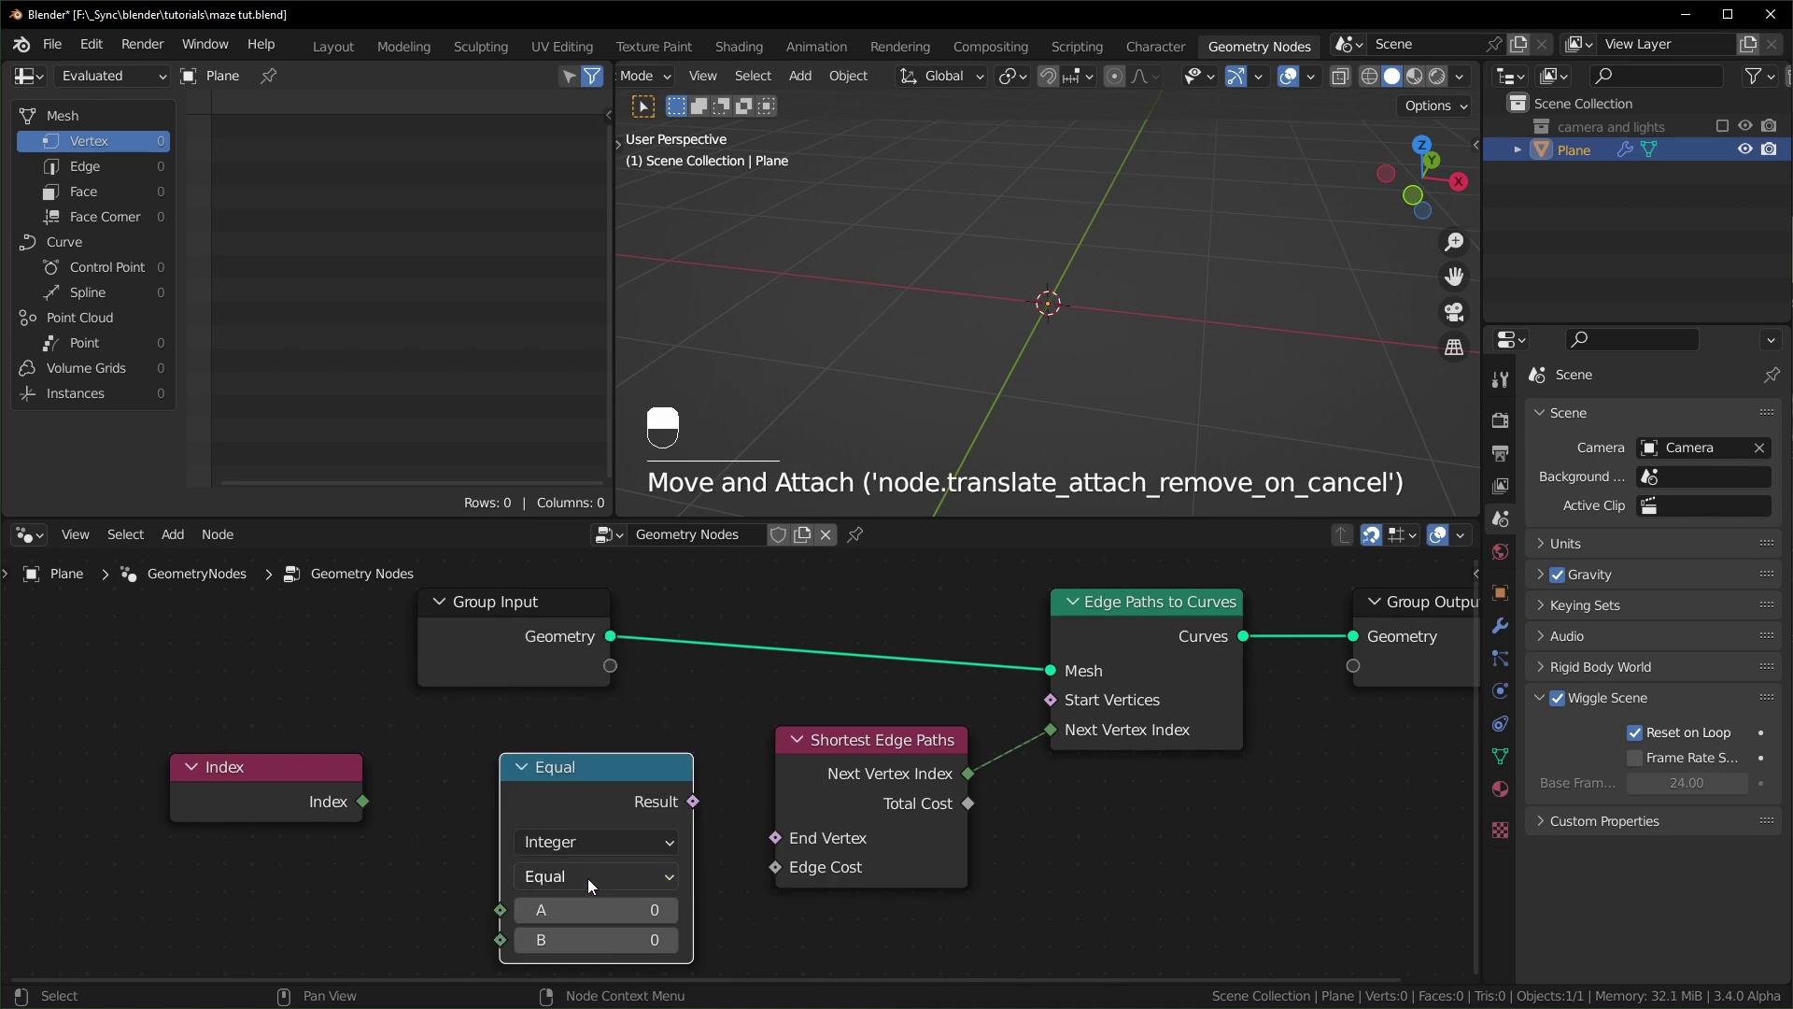
drag(362, 802, 500, 910)
drag(692, 801, 775, 838)
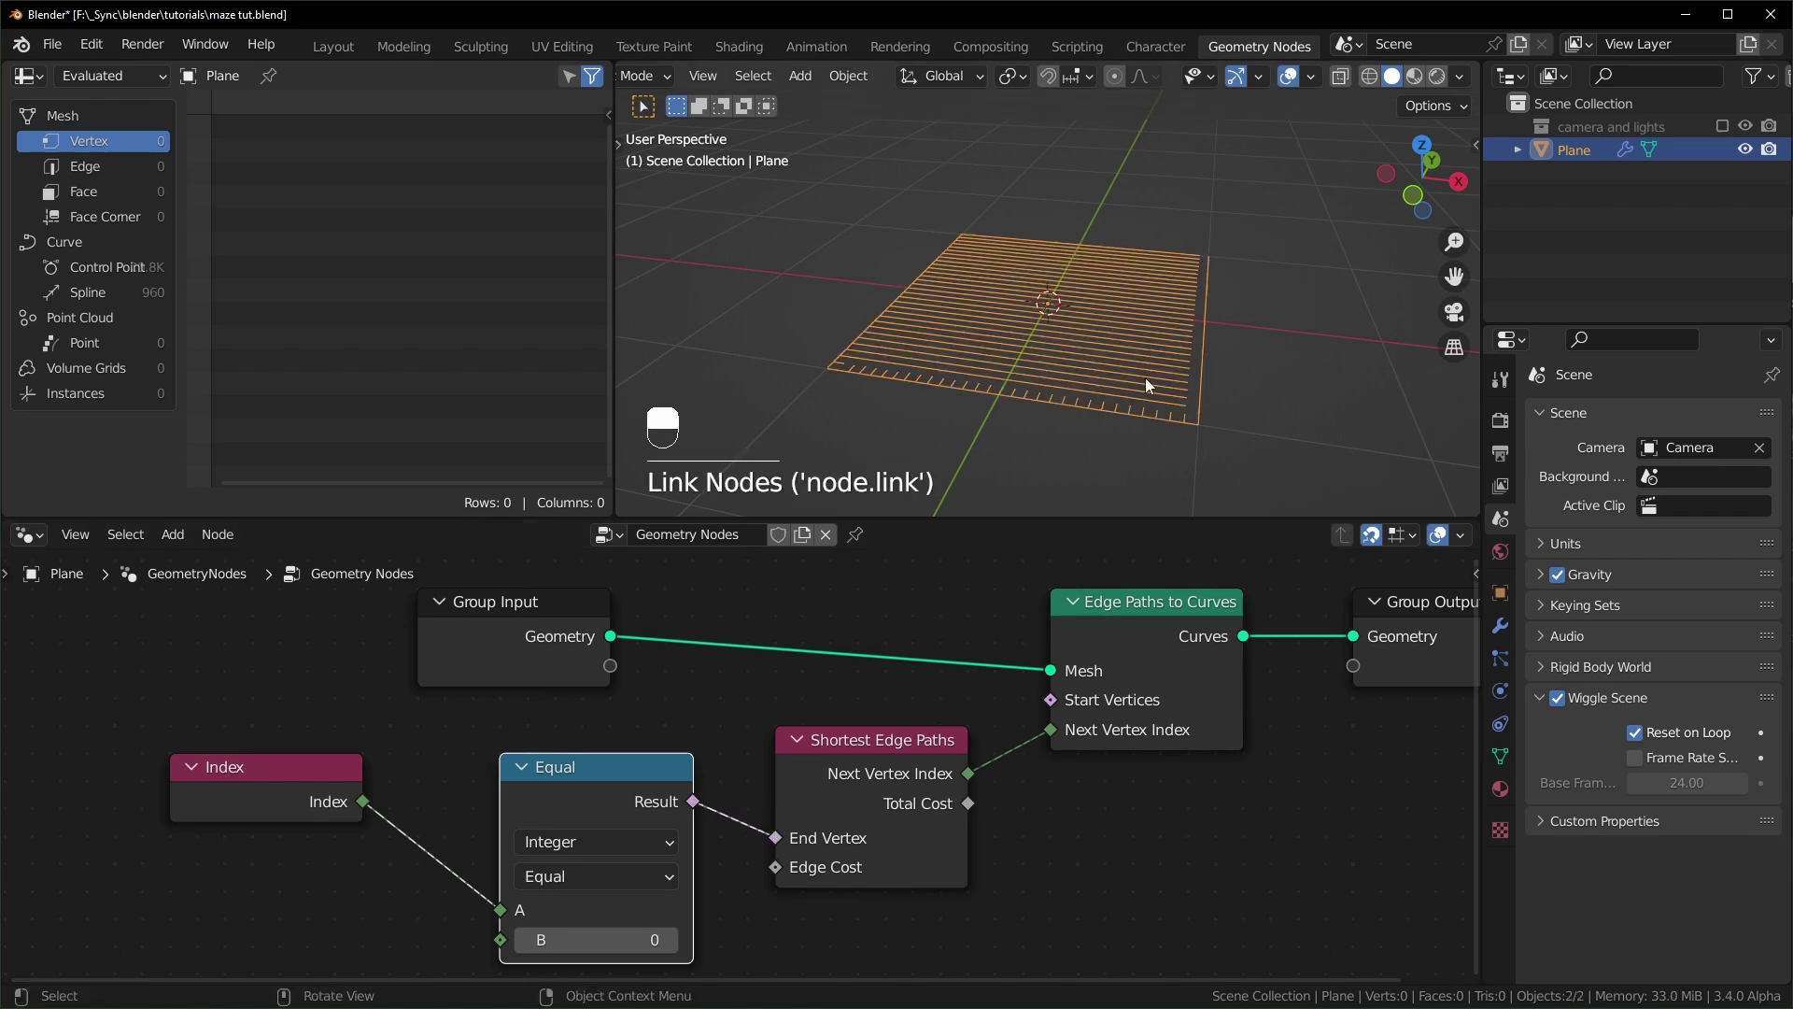
- Preview other end vertices for the paths by varying the Equal node's B value, and cancel the change
middle_drag(379, 800, 400, 770)
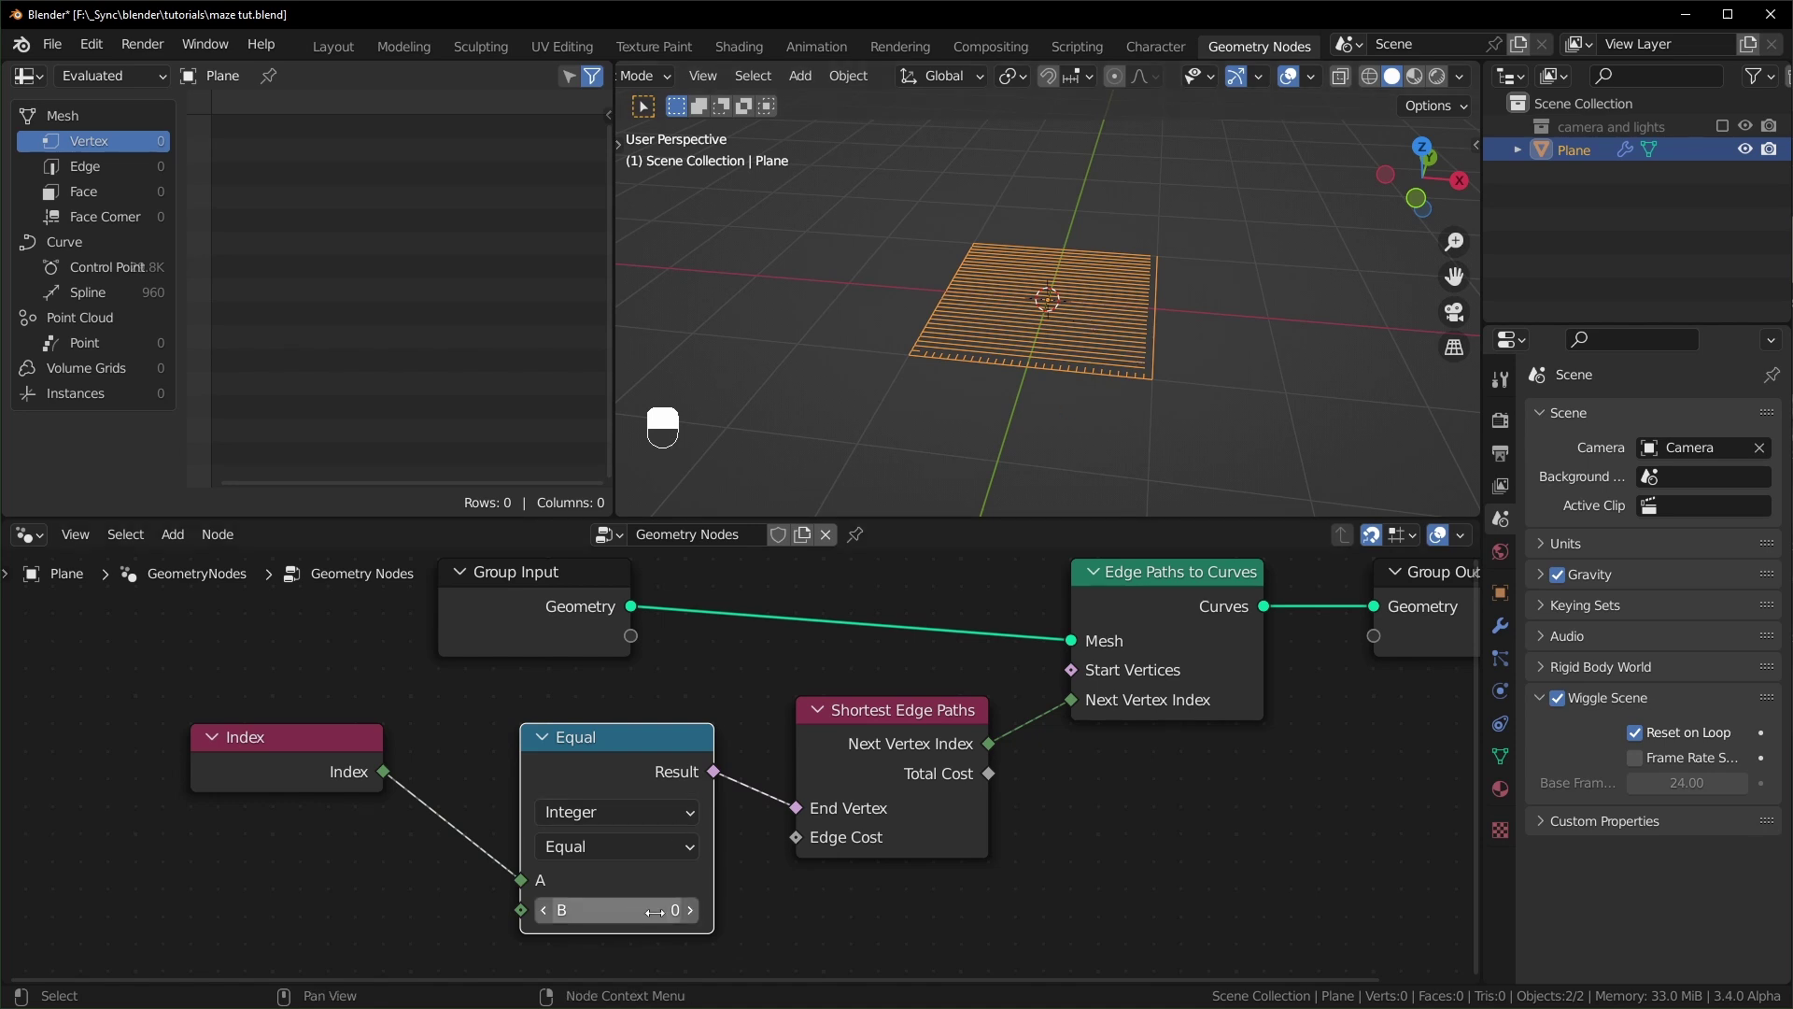
drag(639, 910, 803, 910)
right_click(617, 917)
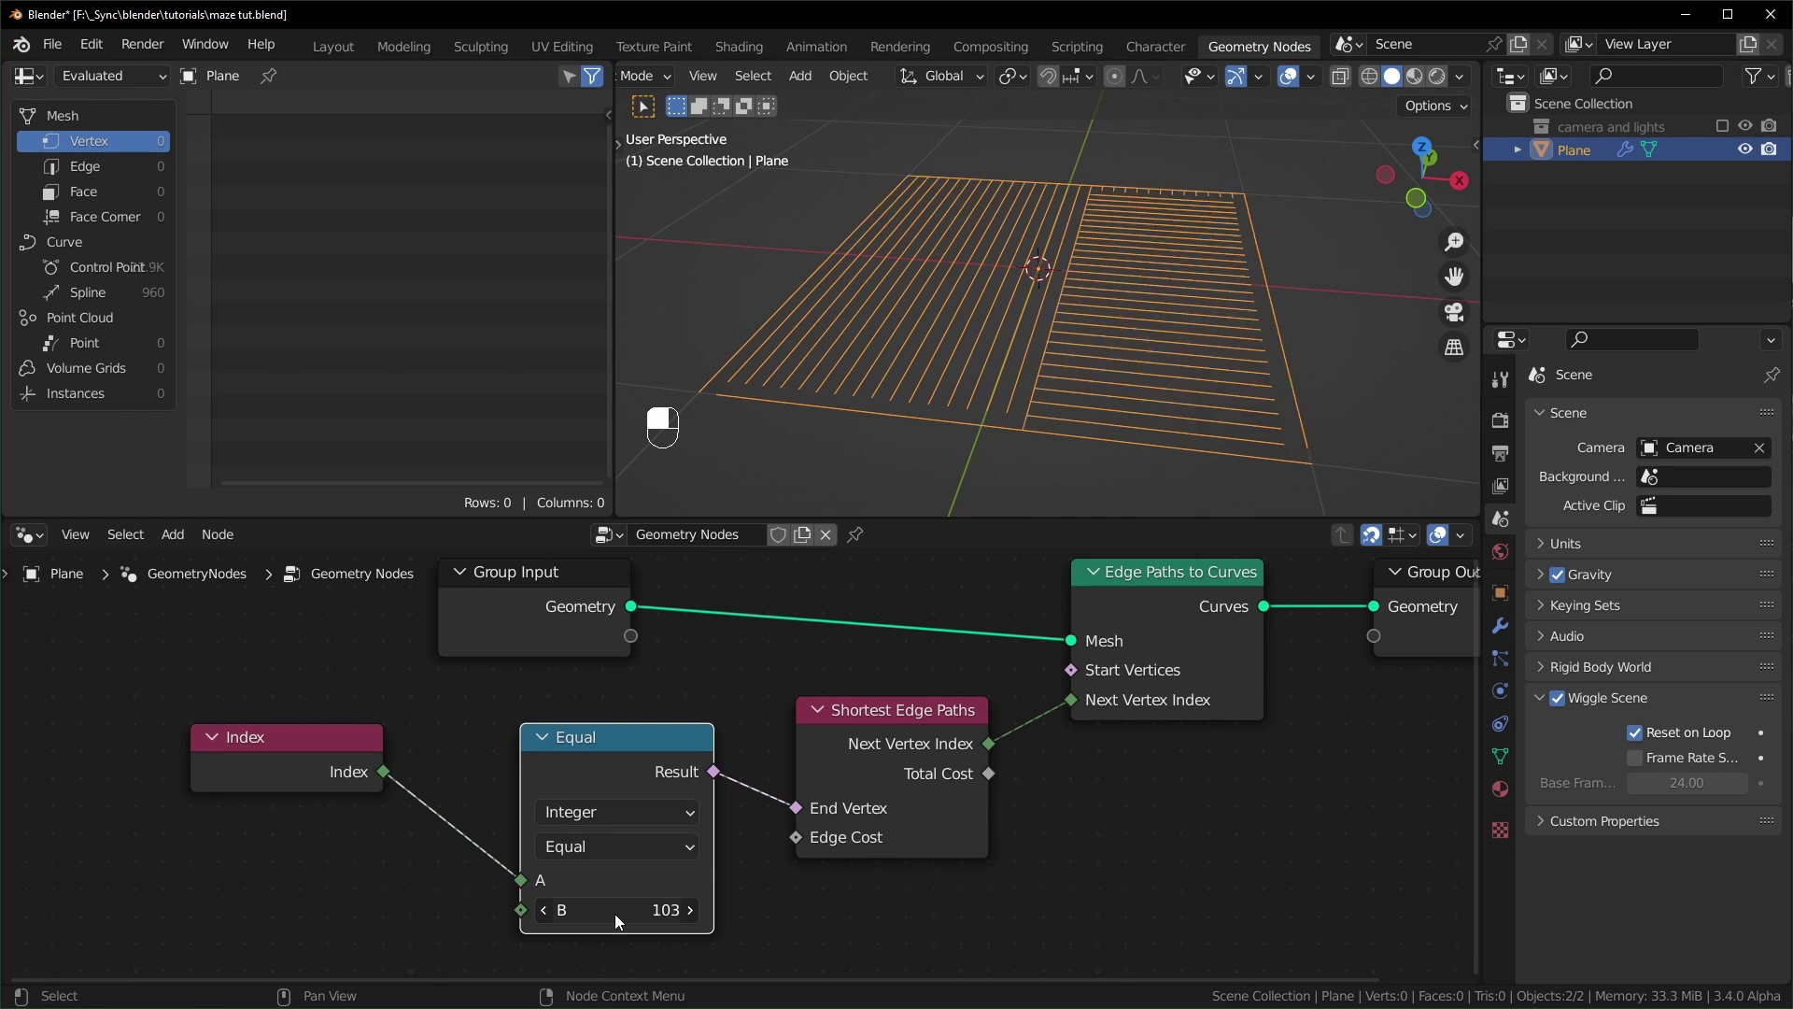
- Make room before Group Output and insert a Trim Curve node after Edge Paths to Curves
middle_drag(1266, 805, 1267, 805)
scroll(1168, 802, down, 2)
drag(1089, 607, 1329, 607)
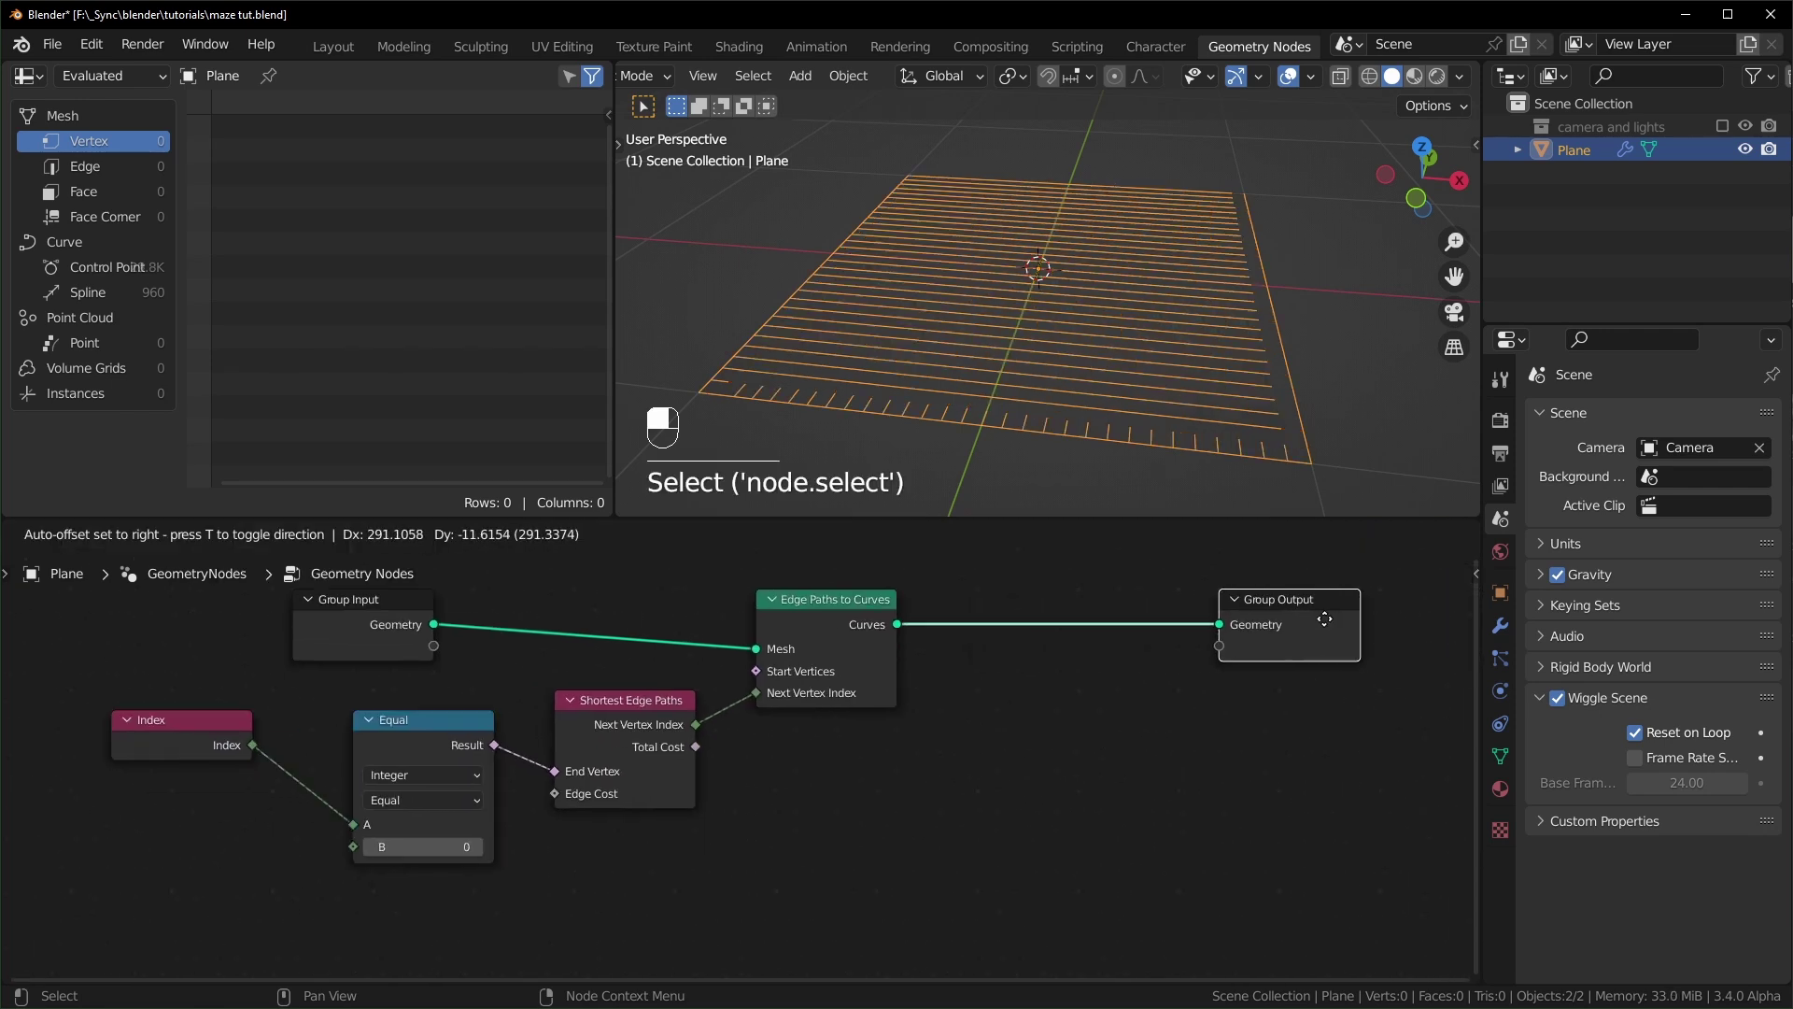
key(shift+a)
click(1043, 748)
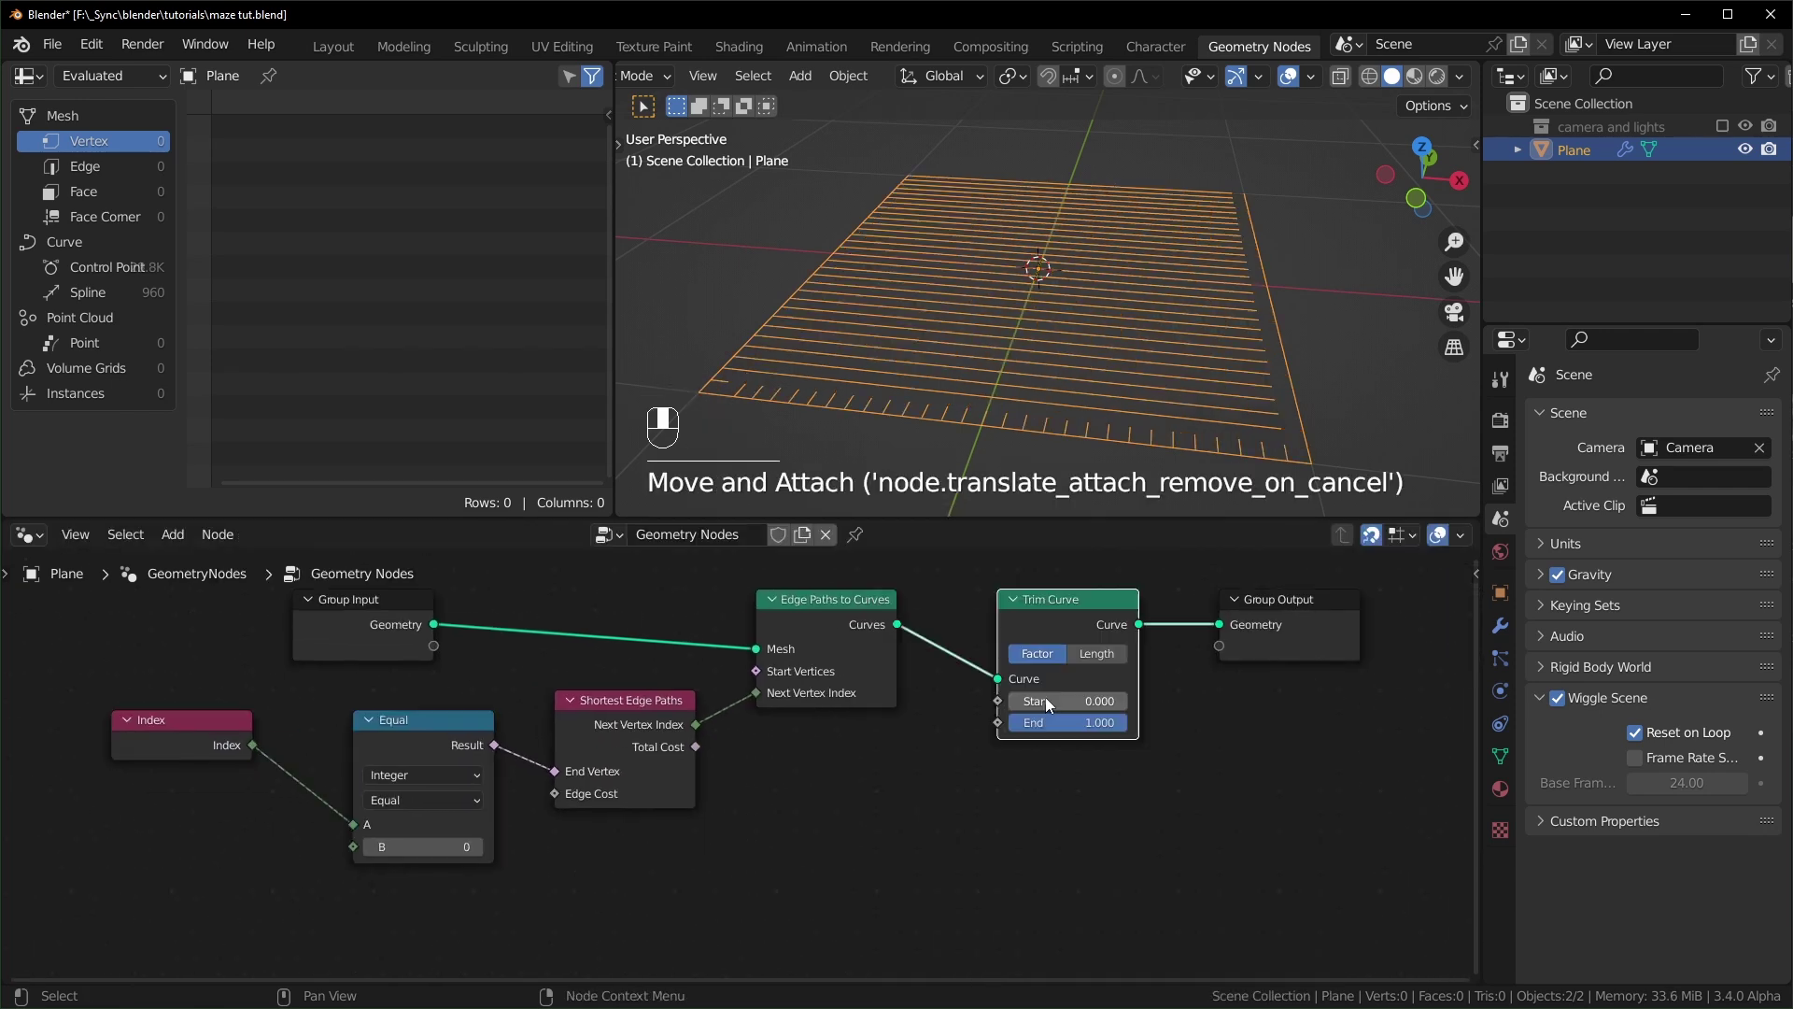
- Preview trimming the paths by varying the Trim Curve node's Start factor
drag(1045, 701, 1083, 696)
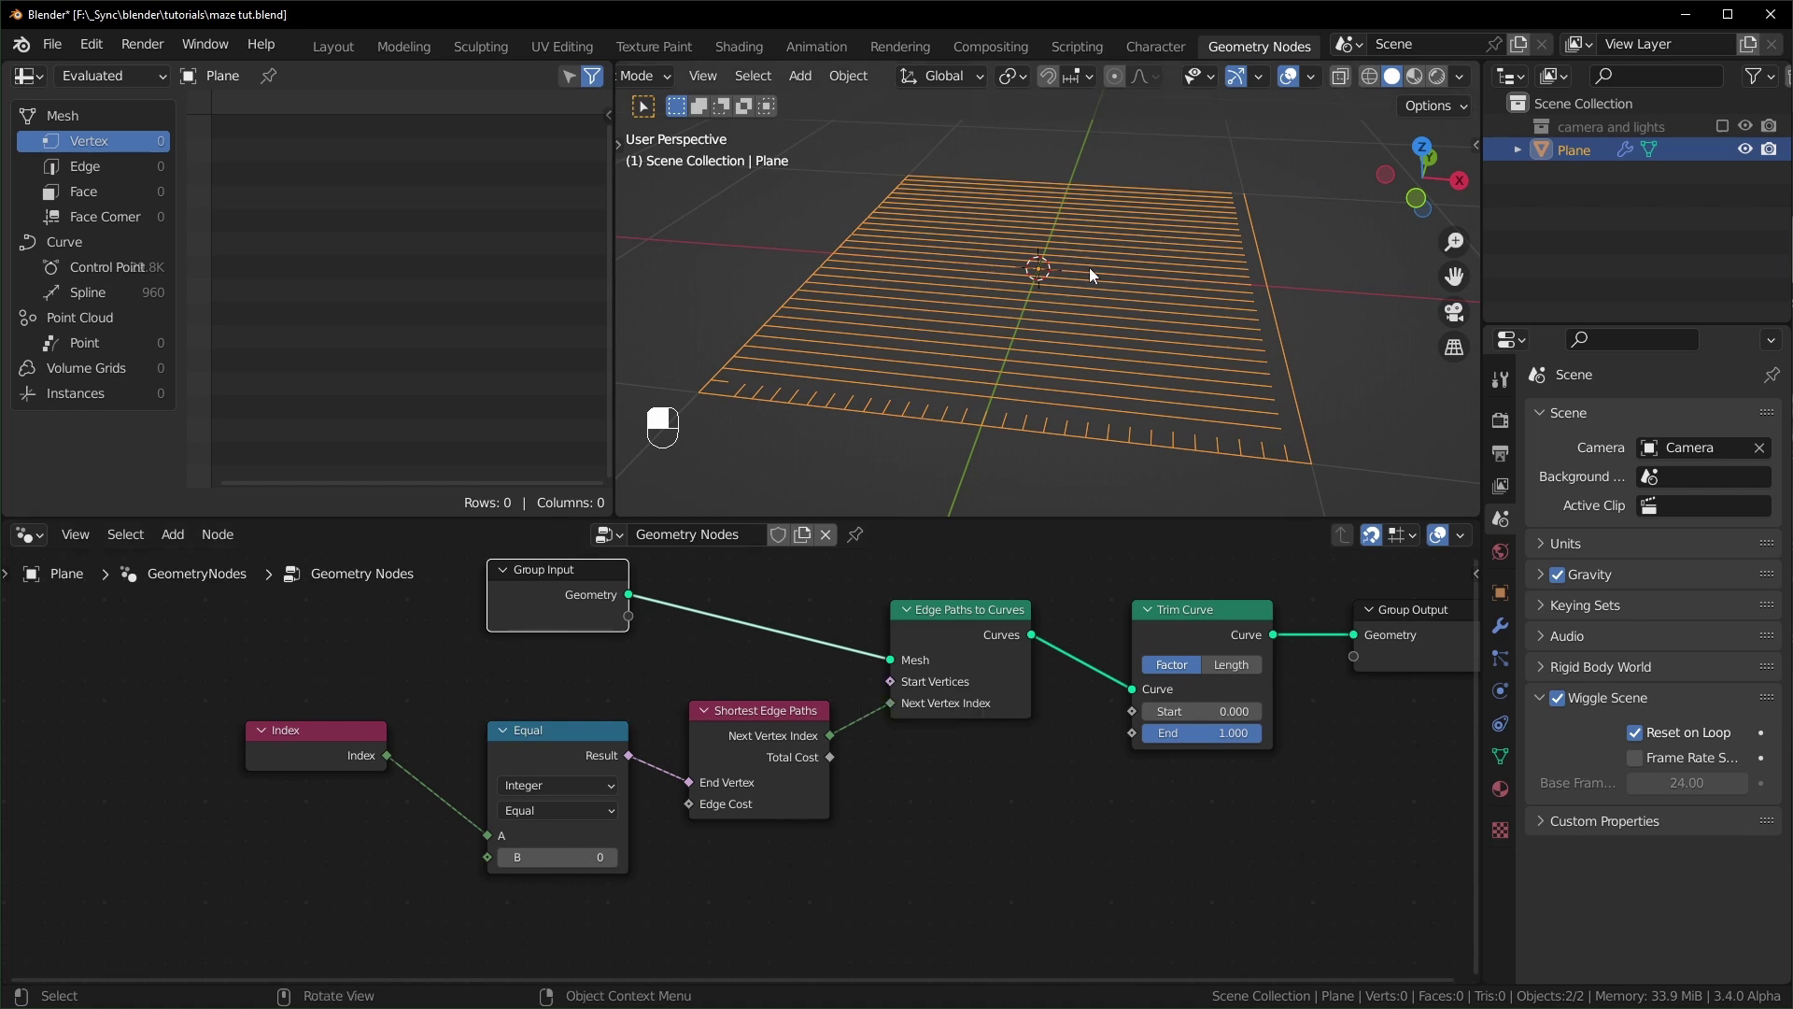
drag(1195, 710, 1142, 711)
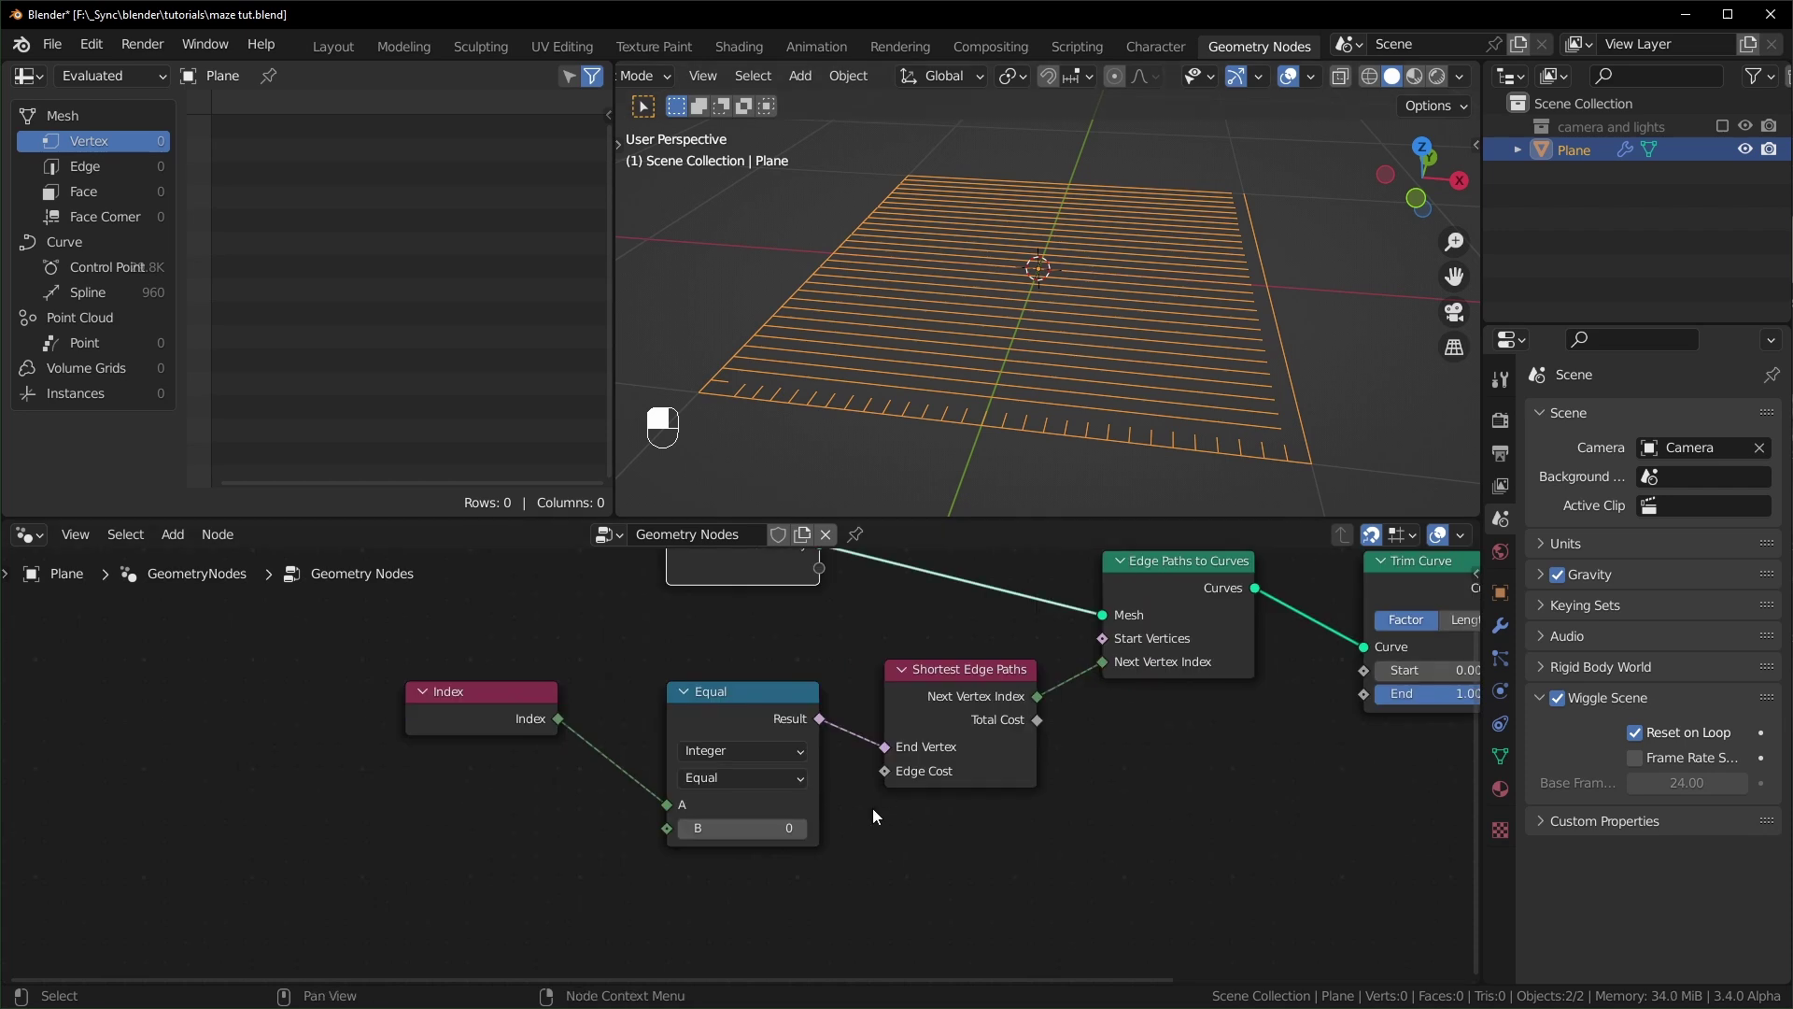
- Add a Random Value node feeding the Edge Cost of Shortest Edge Paths and inspect the resulting curves
drag(883, 770, 793, 915)
text(ra)
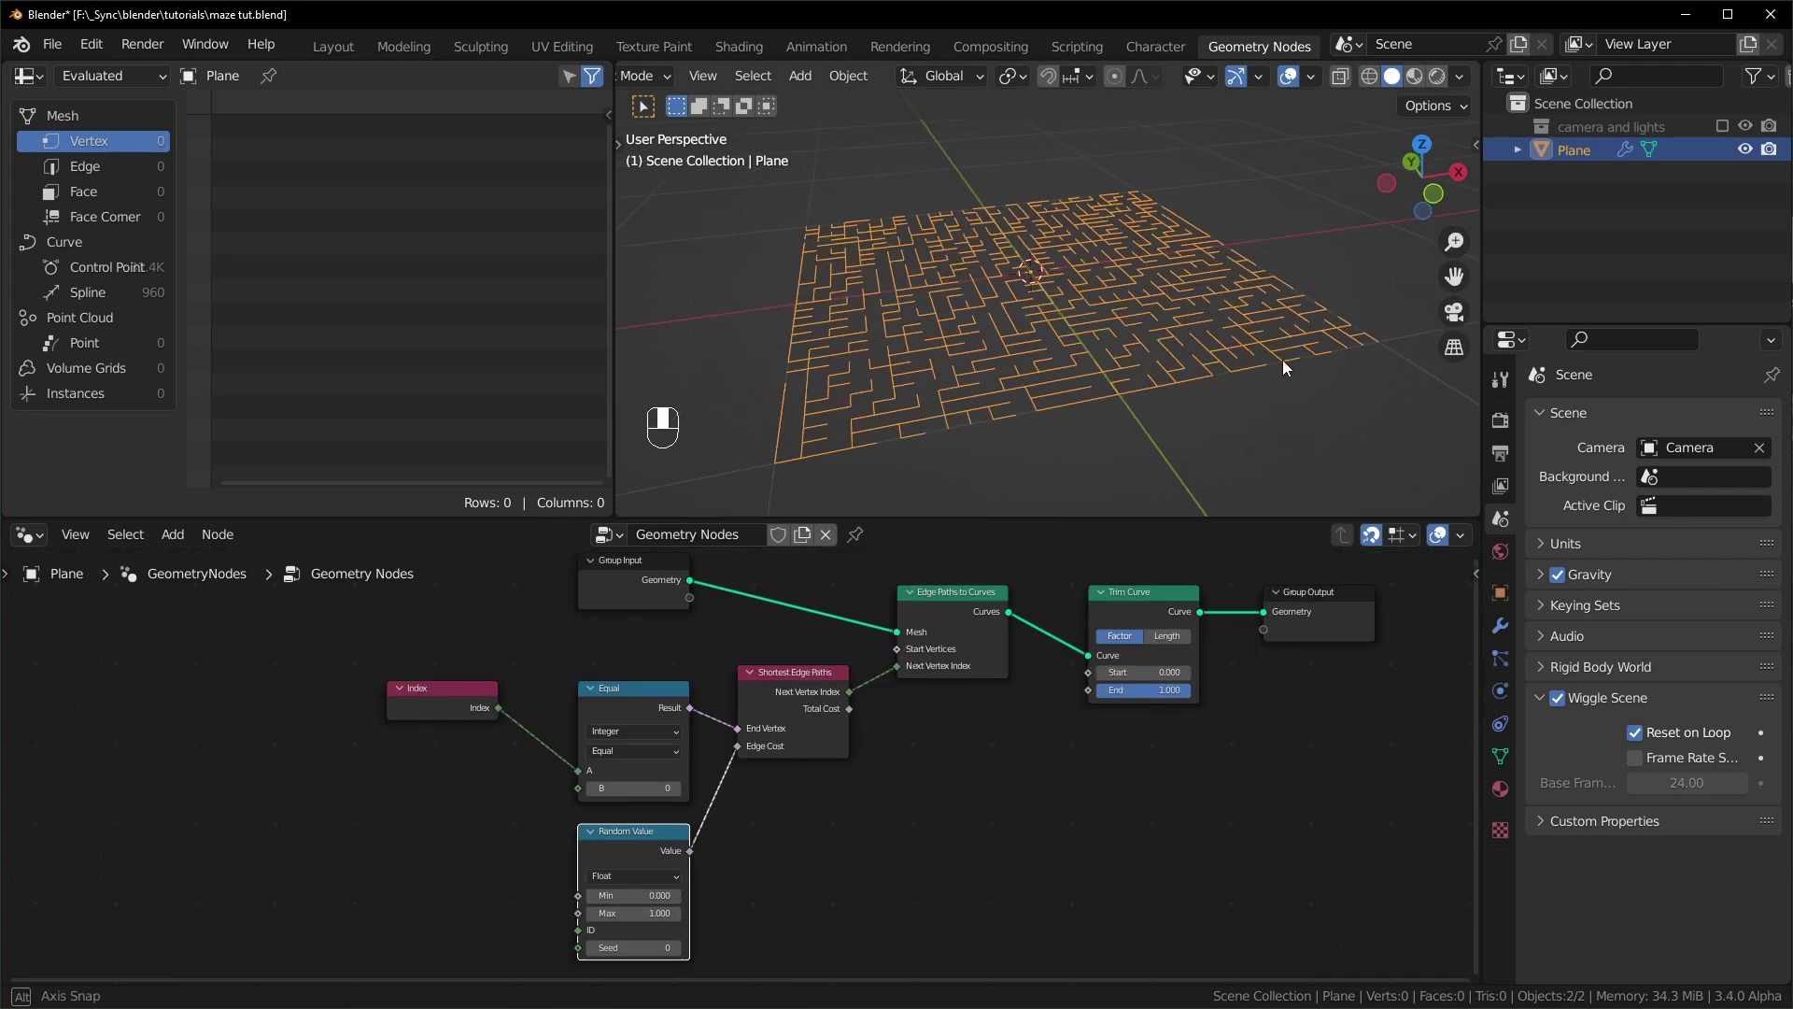
middle_drag(1282, 361, 1161, 372)
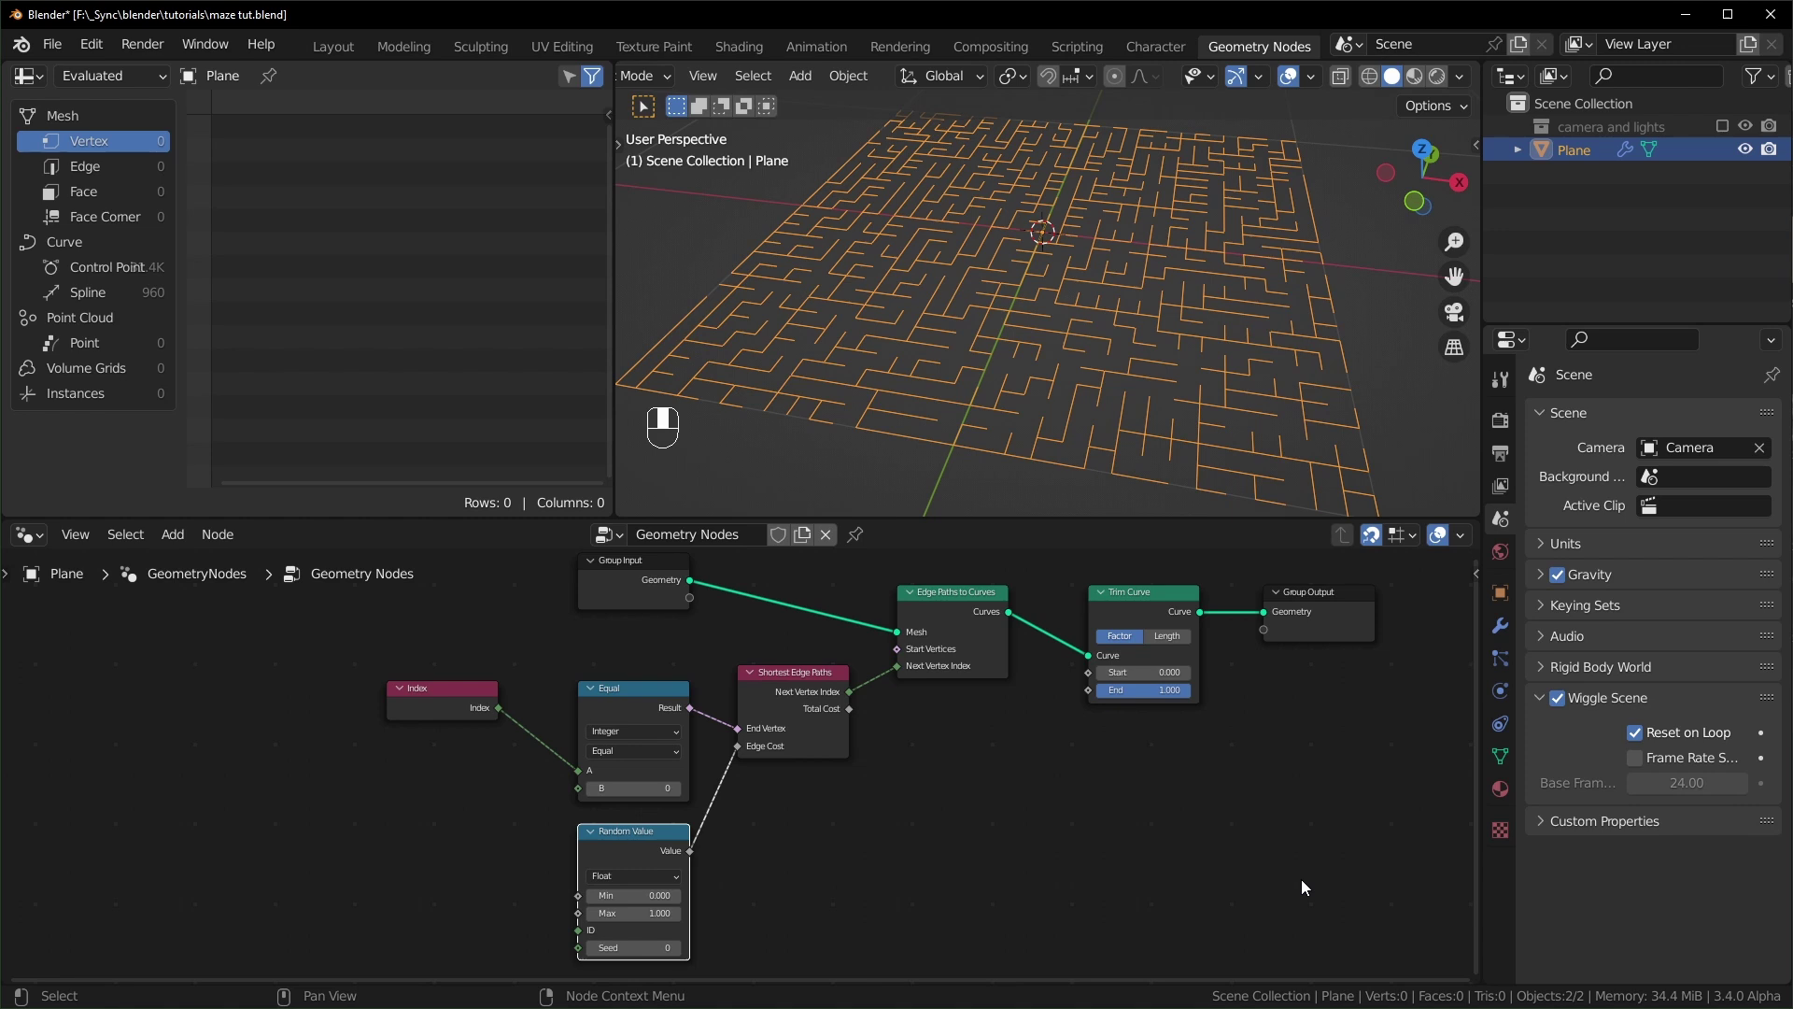
- Cut the link between Random Value and Edge Cost
ctrl+right_drag(682, 775, 747, 803)
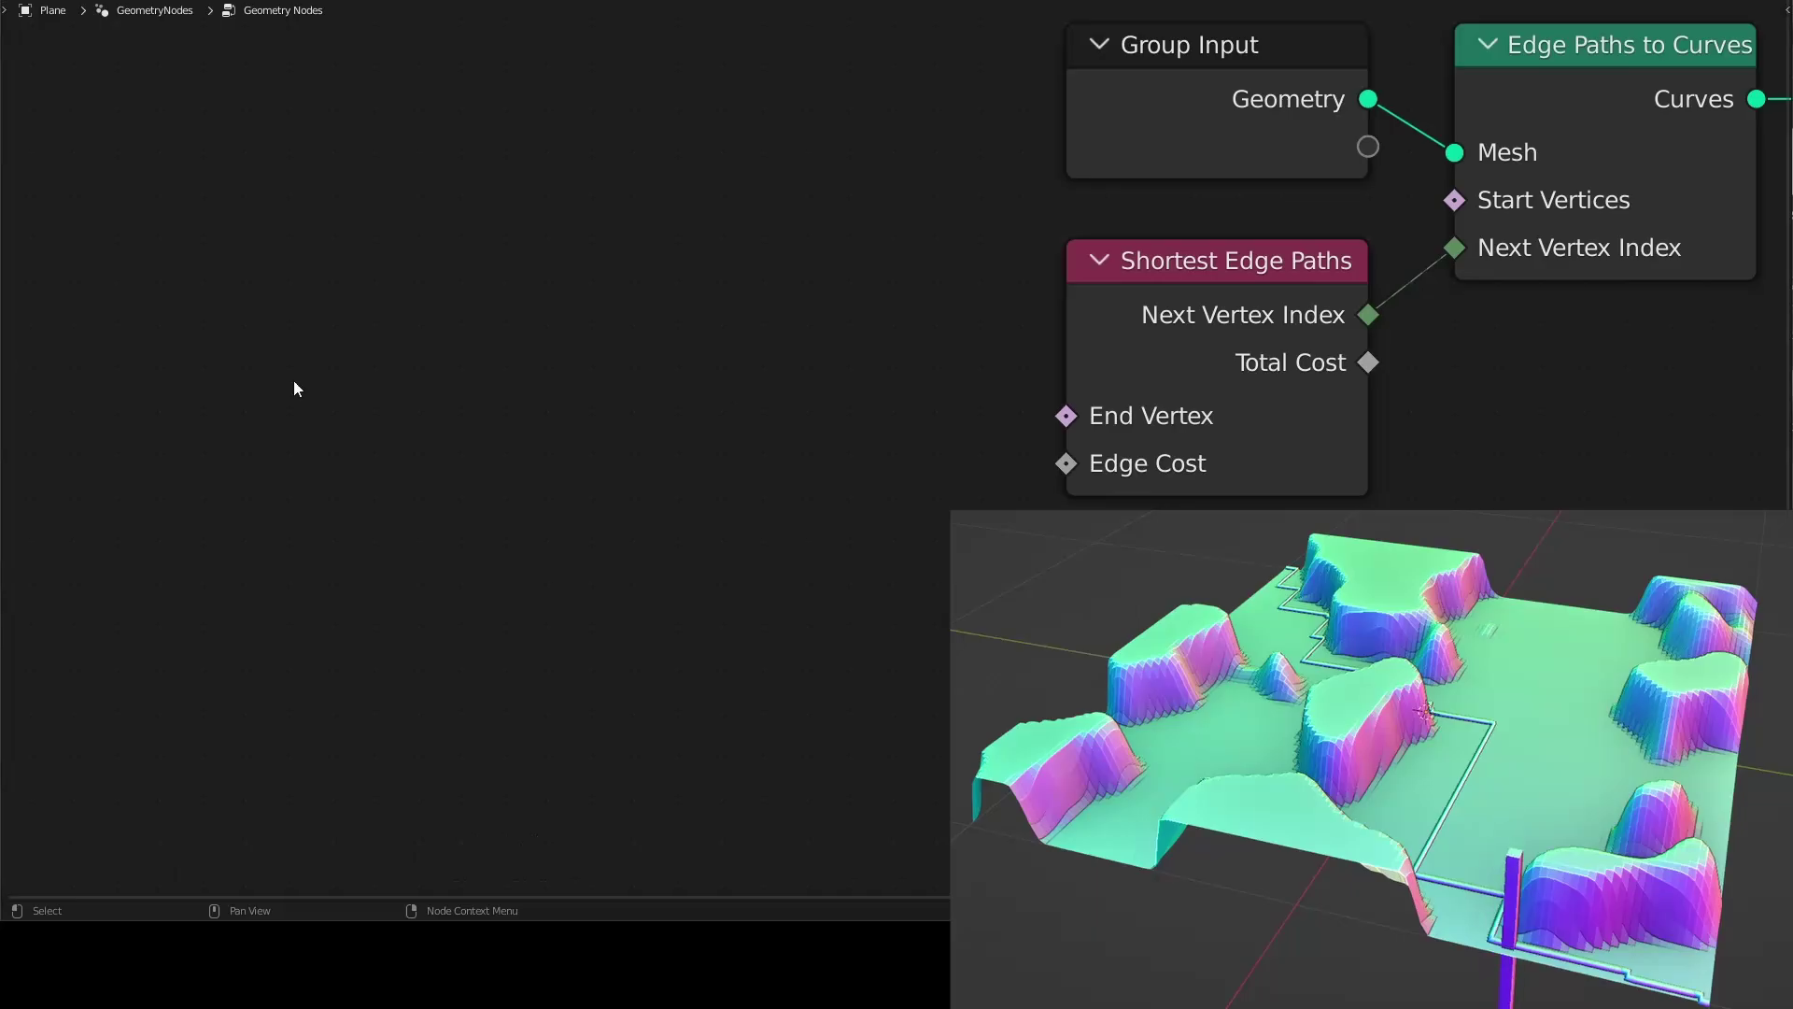
- In the terrain example's node tree, add an Edge Vertices node
key(shift+a)
text(edge)
key(Return)
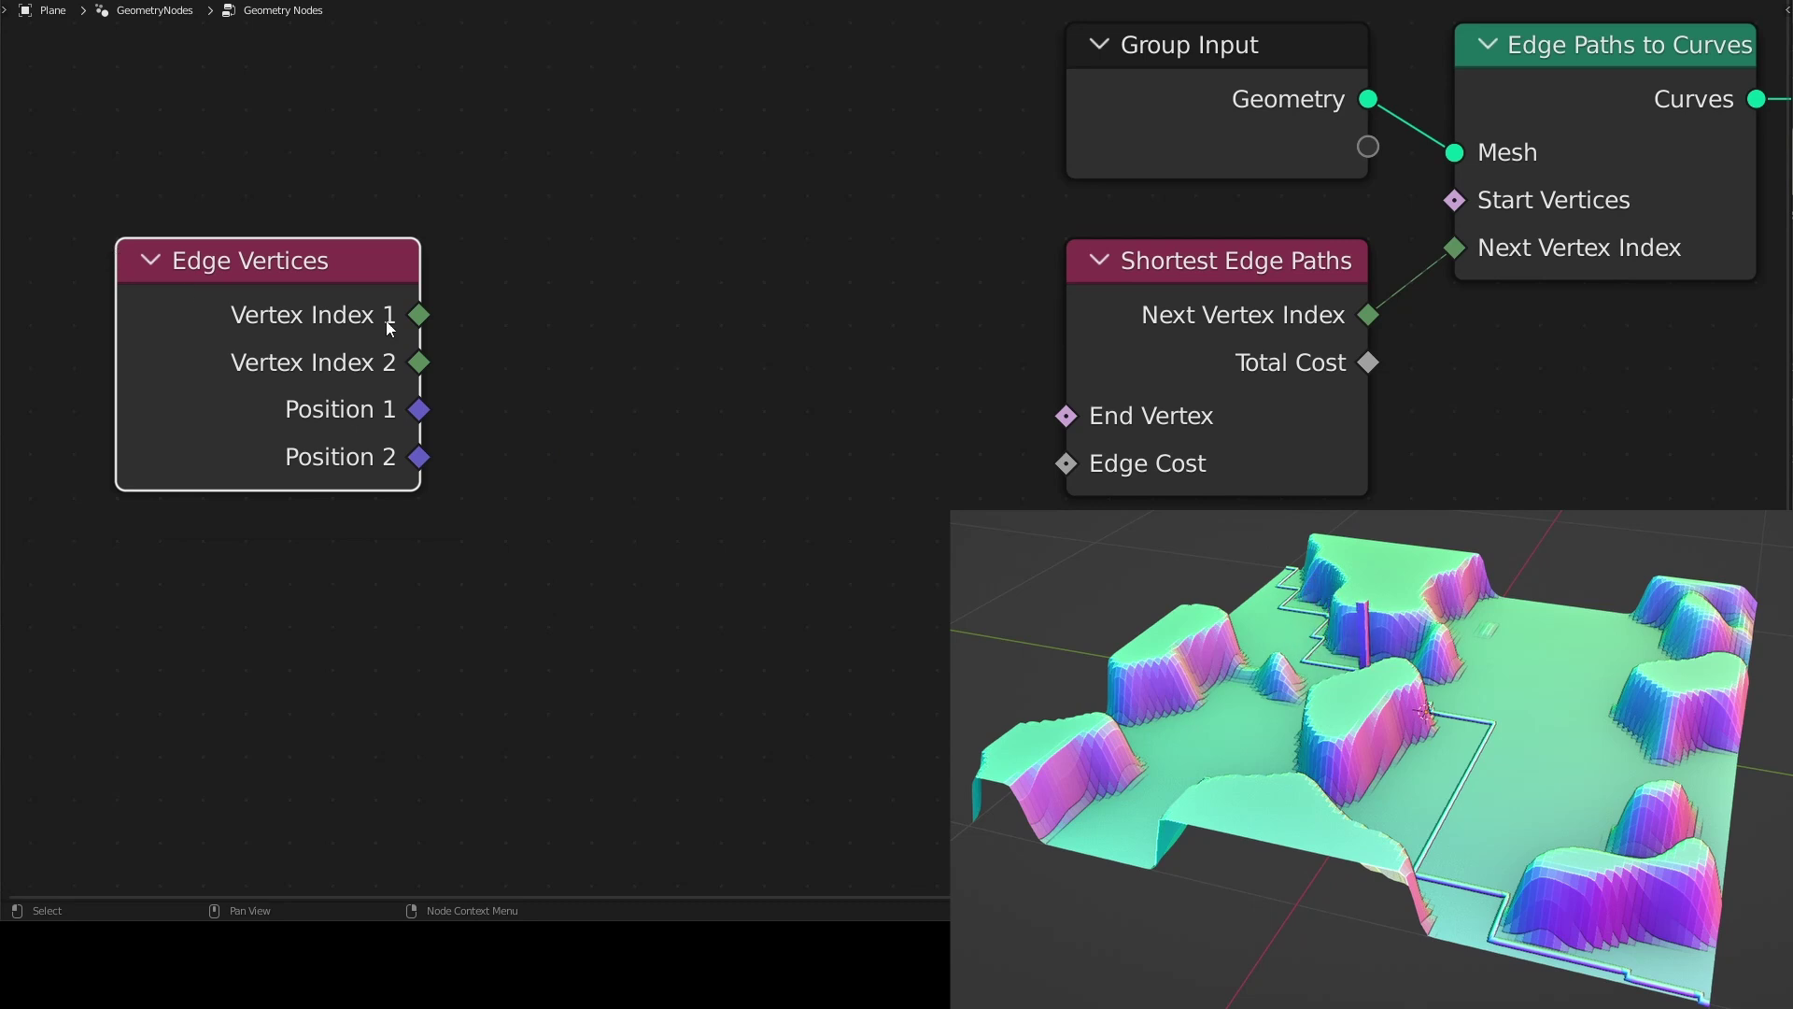
- Feed Position 1 and Position 2 into a new Distance node and link its output to Edge Cost
drag(420, 409, 617, 373)
text(dis)
key(Return)
click(645, 294)
drag(419, 457, 634, 481)
drag(937, 315, 1066, 463)
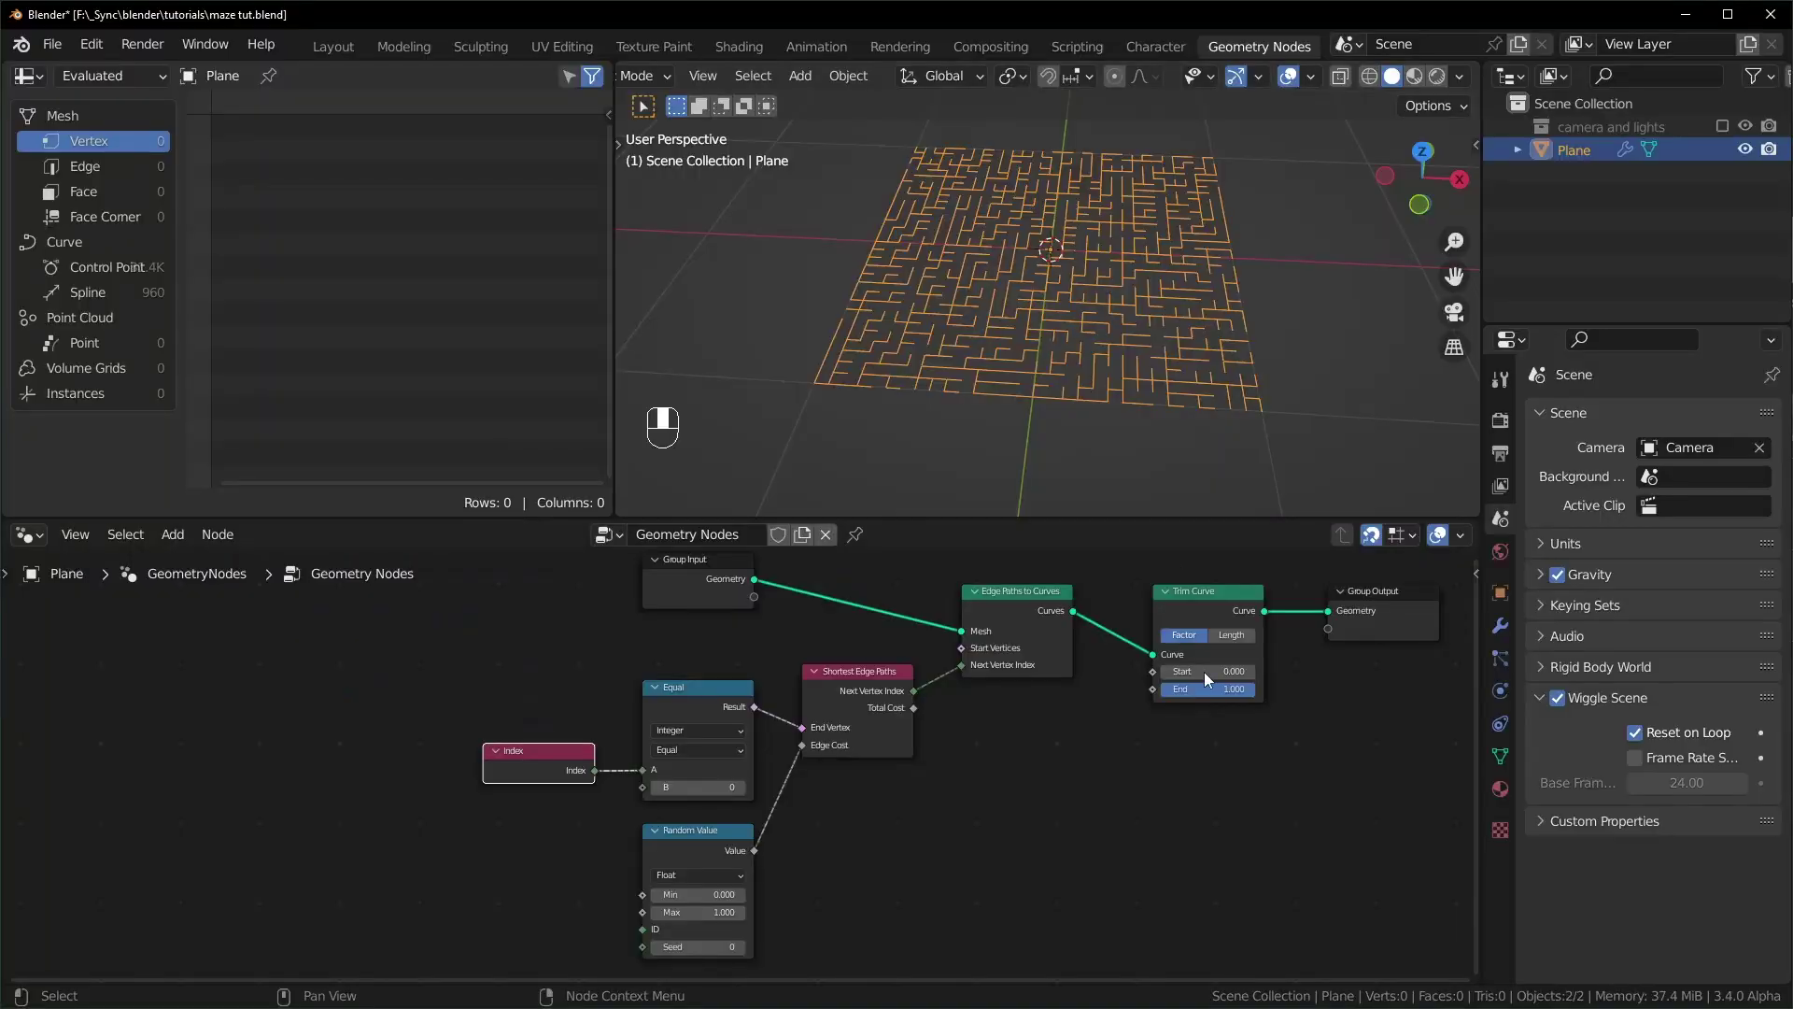
- In the maze setup, vary the Trim Curve's Start factor to examine how the paths run
drag(1203, 671, 1158, 671)
- Move the Index and Equal nodes together farther away from the Shortest Edge Paths node
scroll(1000, 719, up, 1)
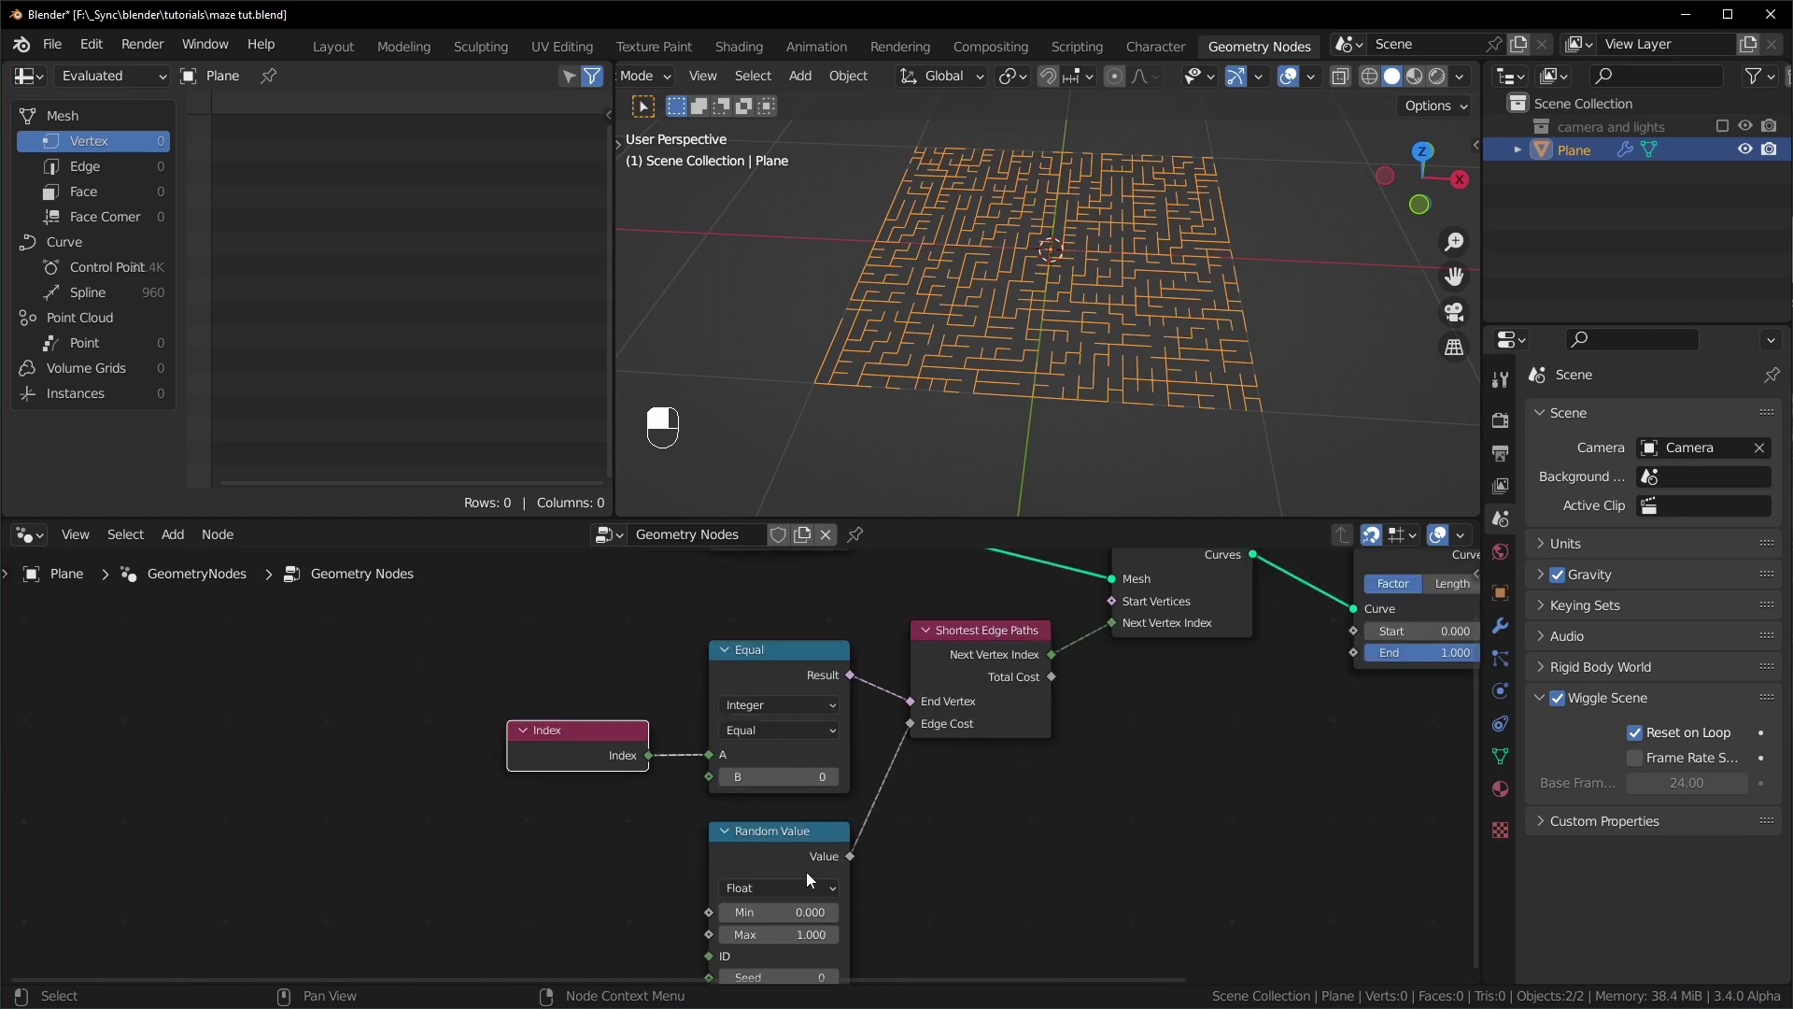
drag(552, 635, 760, 782)
drag(809, 666, 667, 646)
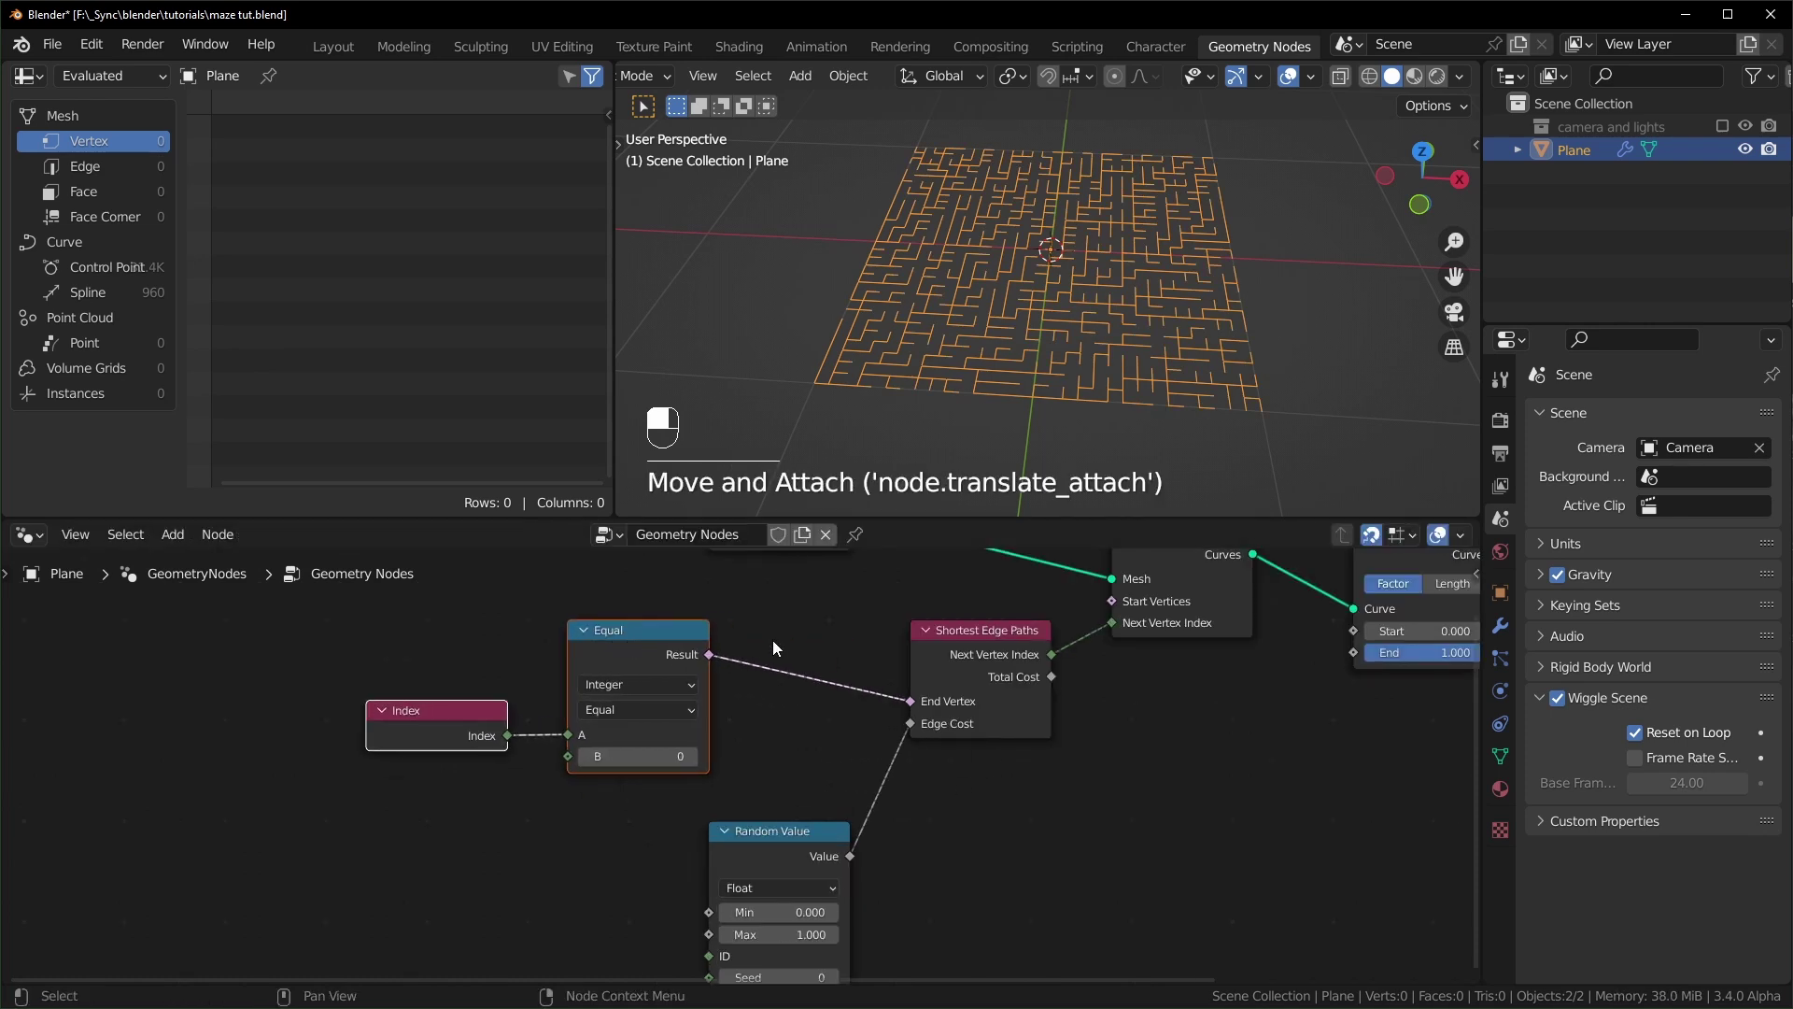
click(772, 641)
- Change the integer comparison's operation to Less Than and set B to 1
click(624, 709)
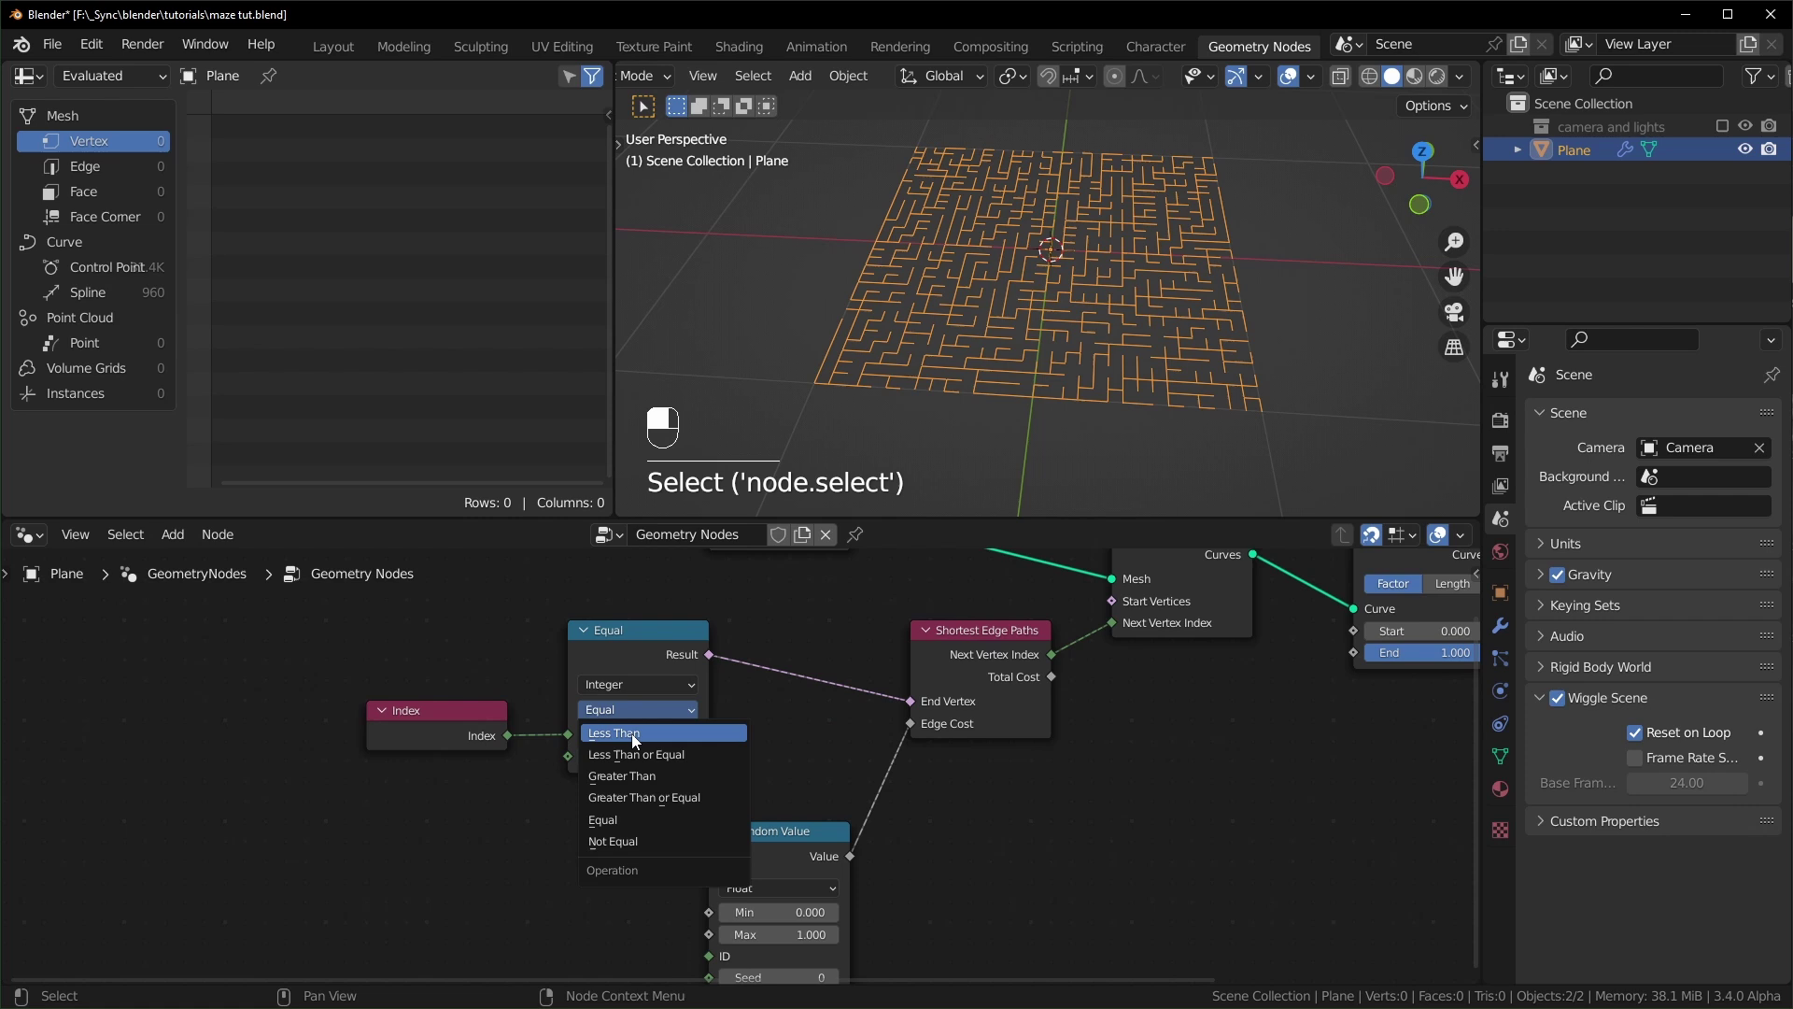
click(634, 734)
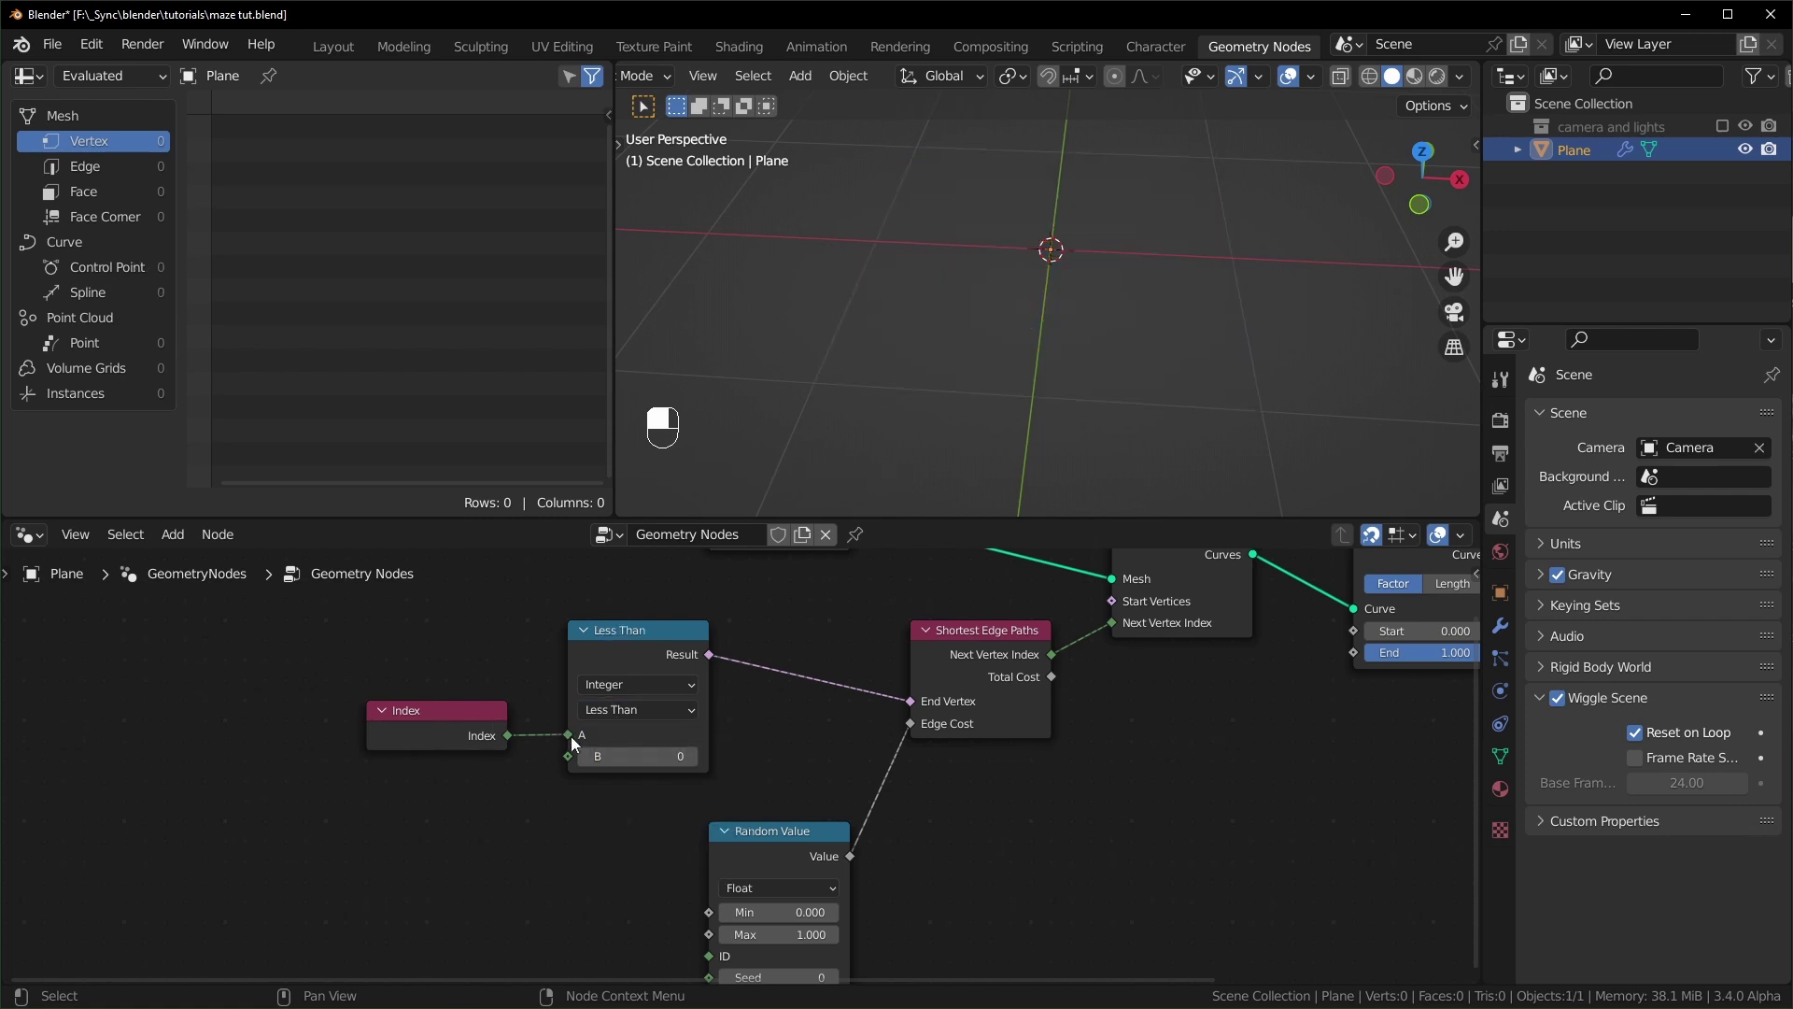
click(697, 760)
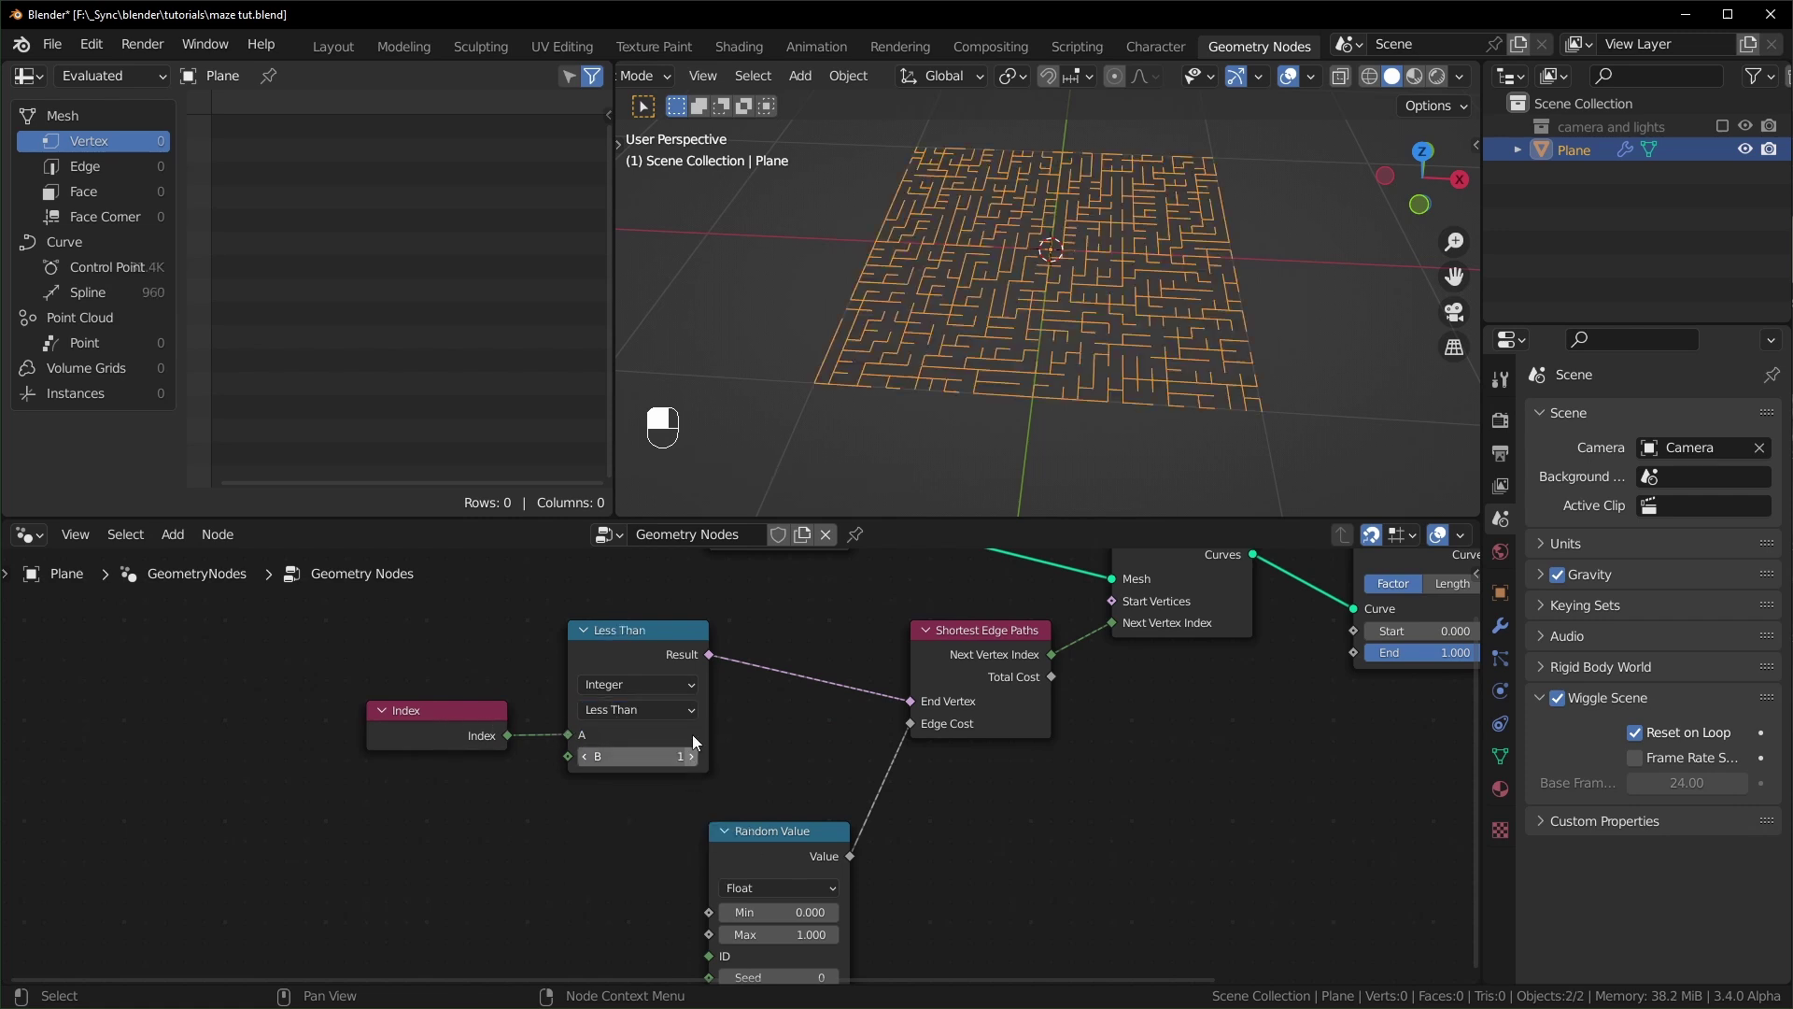
- Set the Less Than node's B to 2 and vary the Trim Curve's Start factor, ending at 0.233
scroll(1055, 726, down, 2)
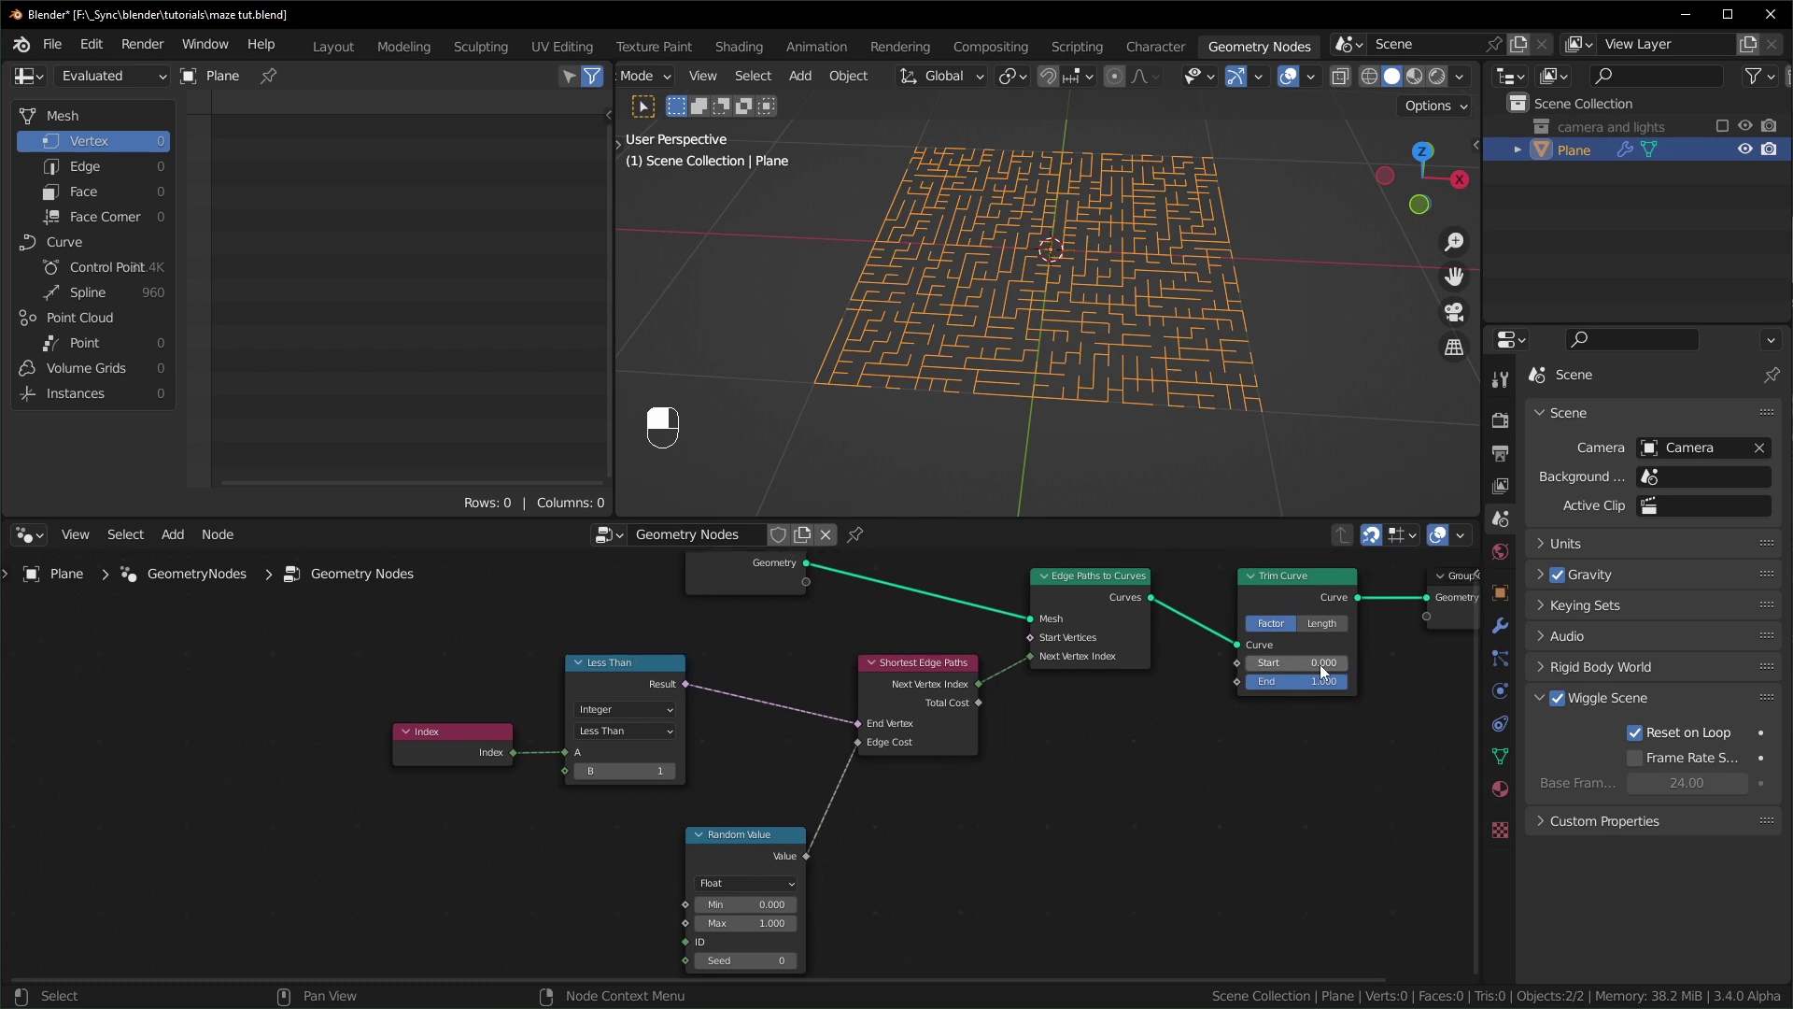
drag(1321, 664, 1345, 663)
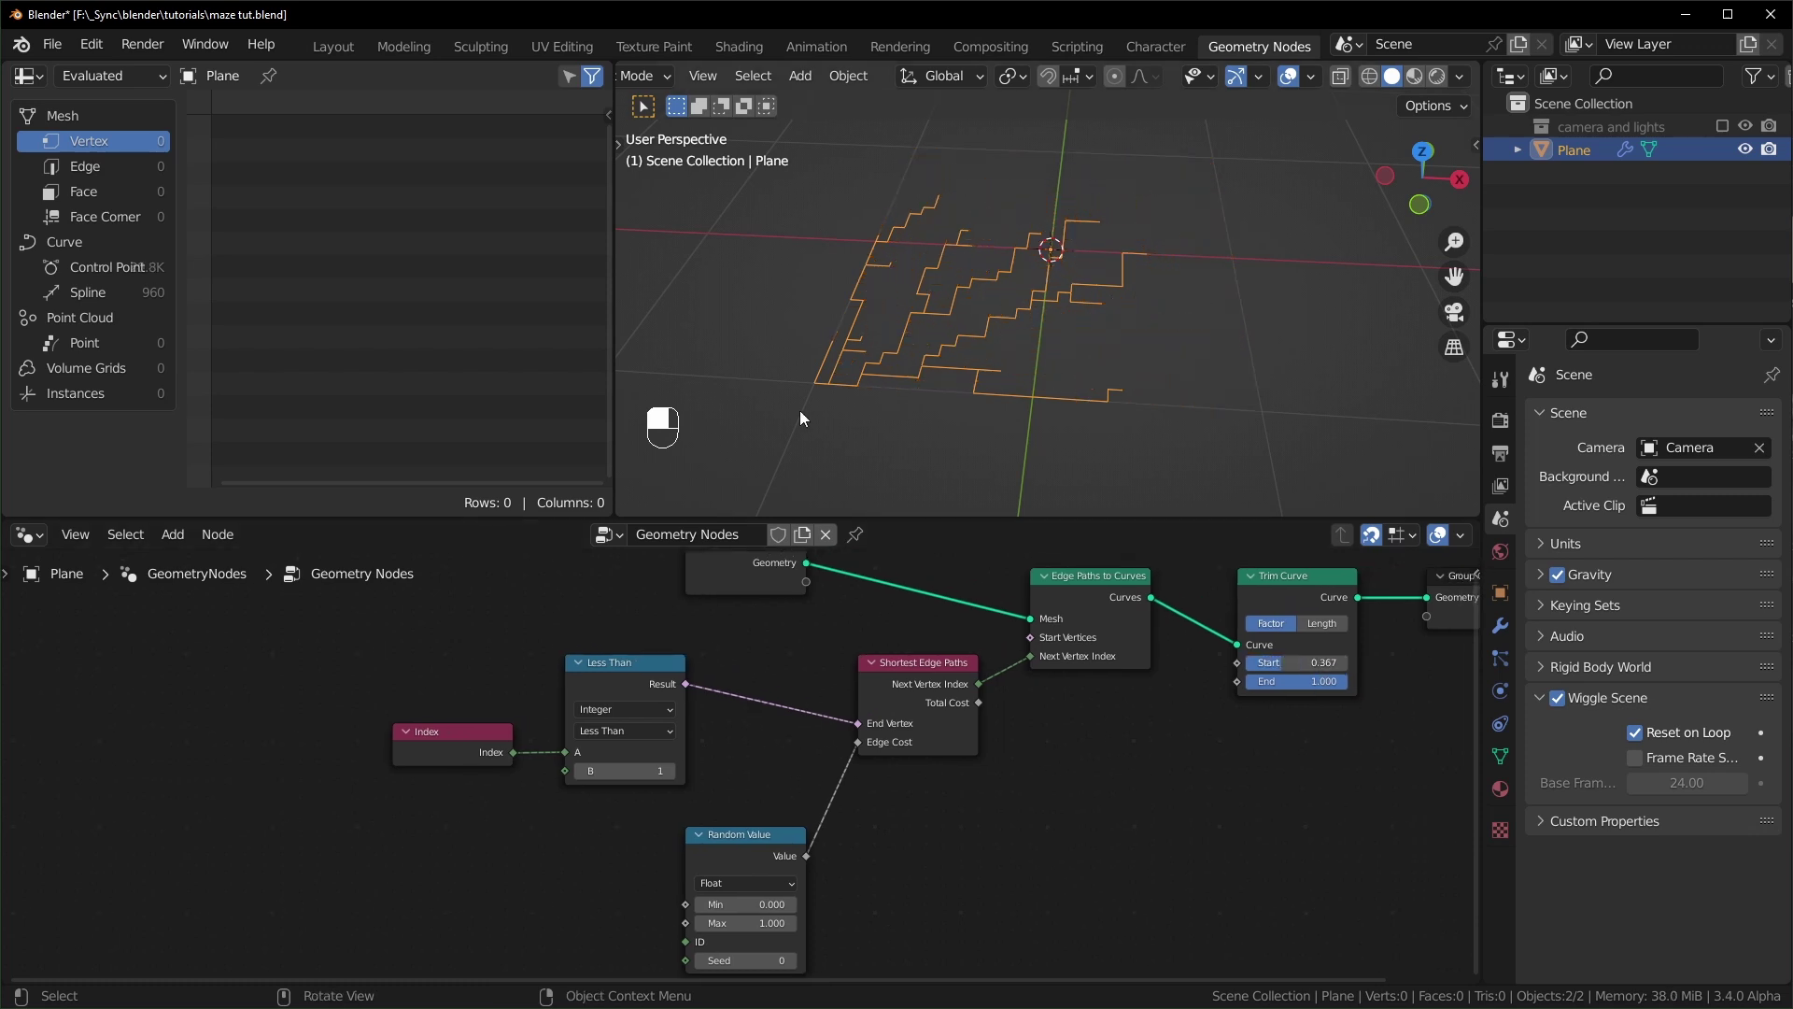
scroll(653, 830, up, 1)
click(662, 771)
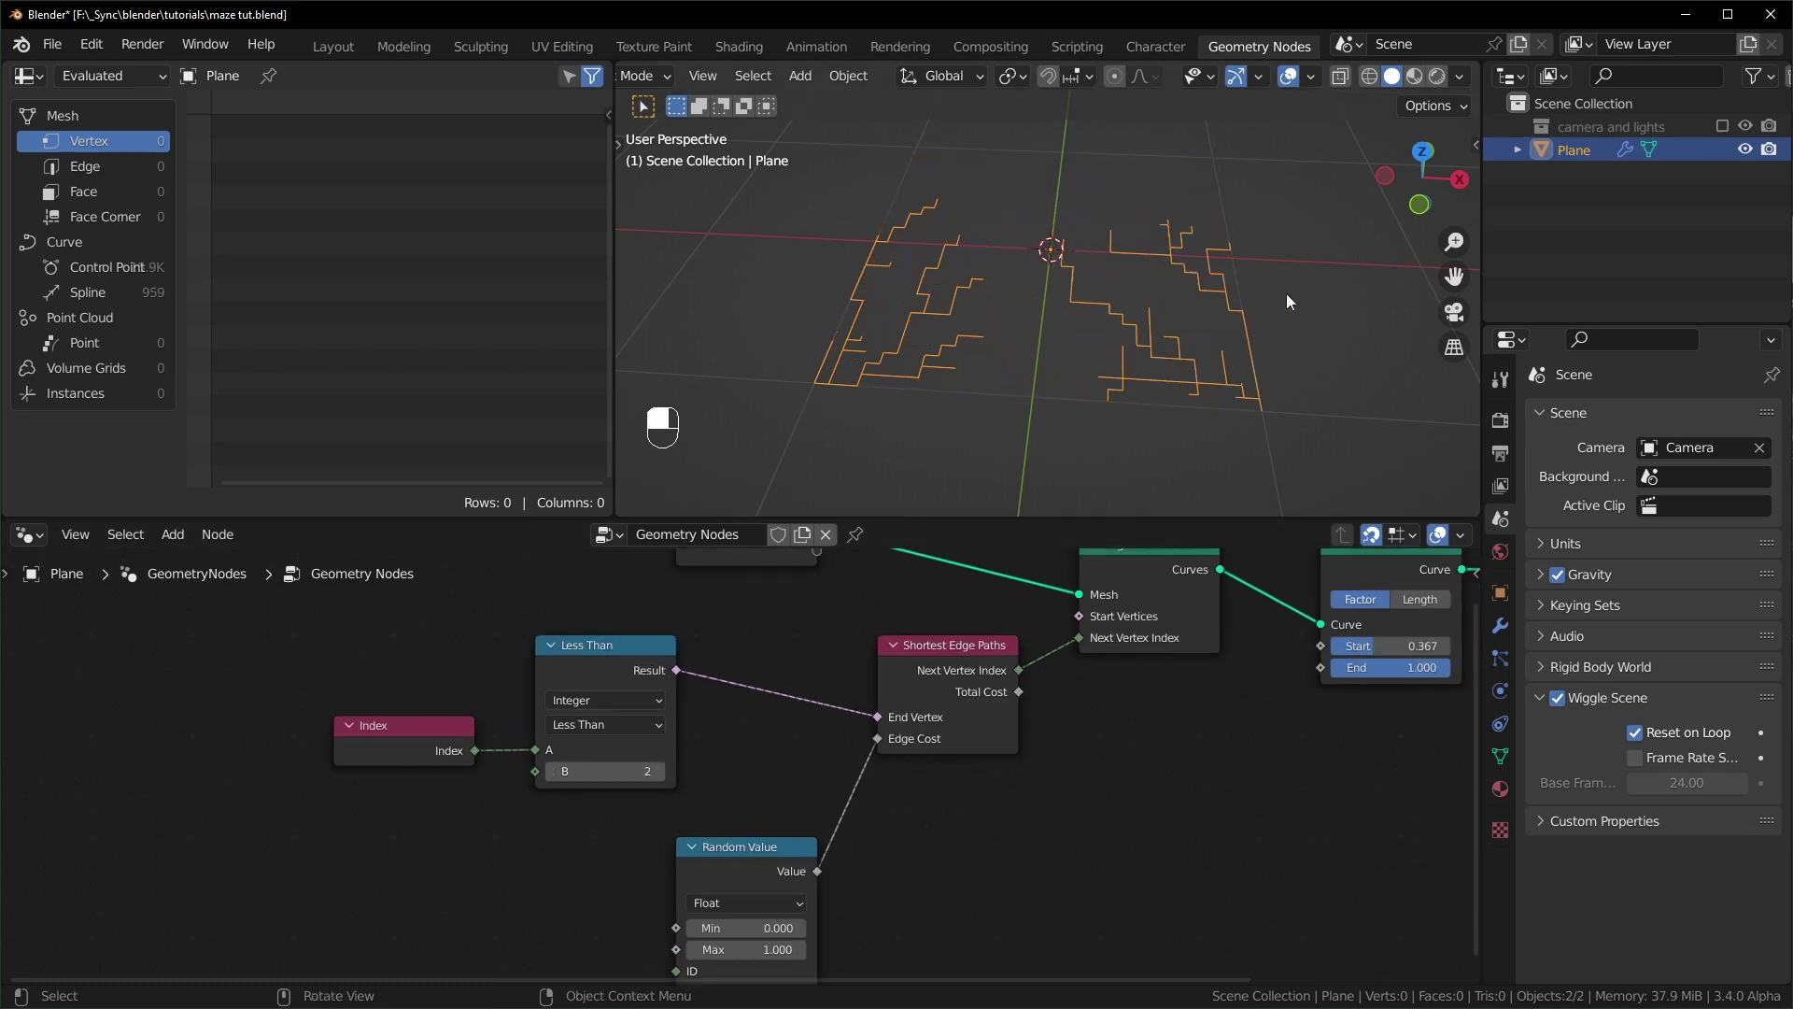
mouse_move(1383, 645)
mouse_down()
mouse_move(1402, 645)
mouse_move(1326, 646)
mouse_move(1409, 645)
mouse_up()
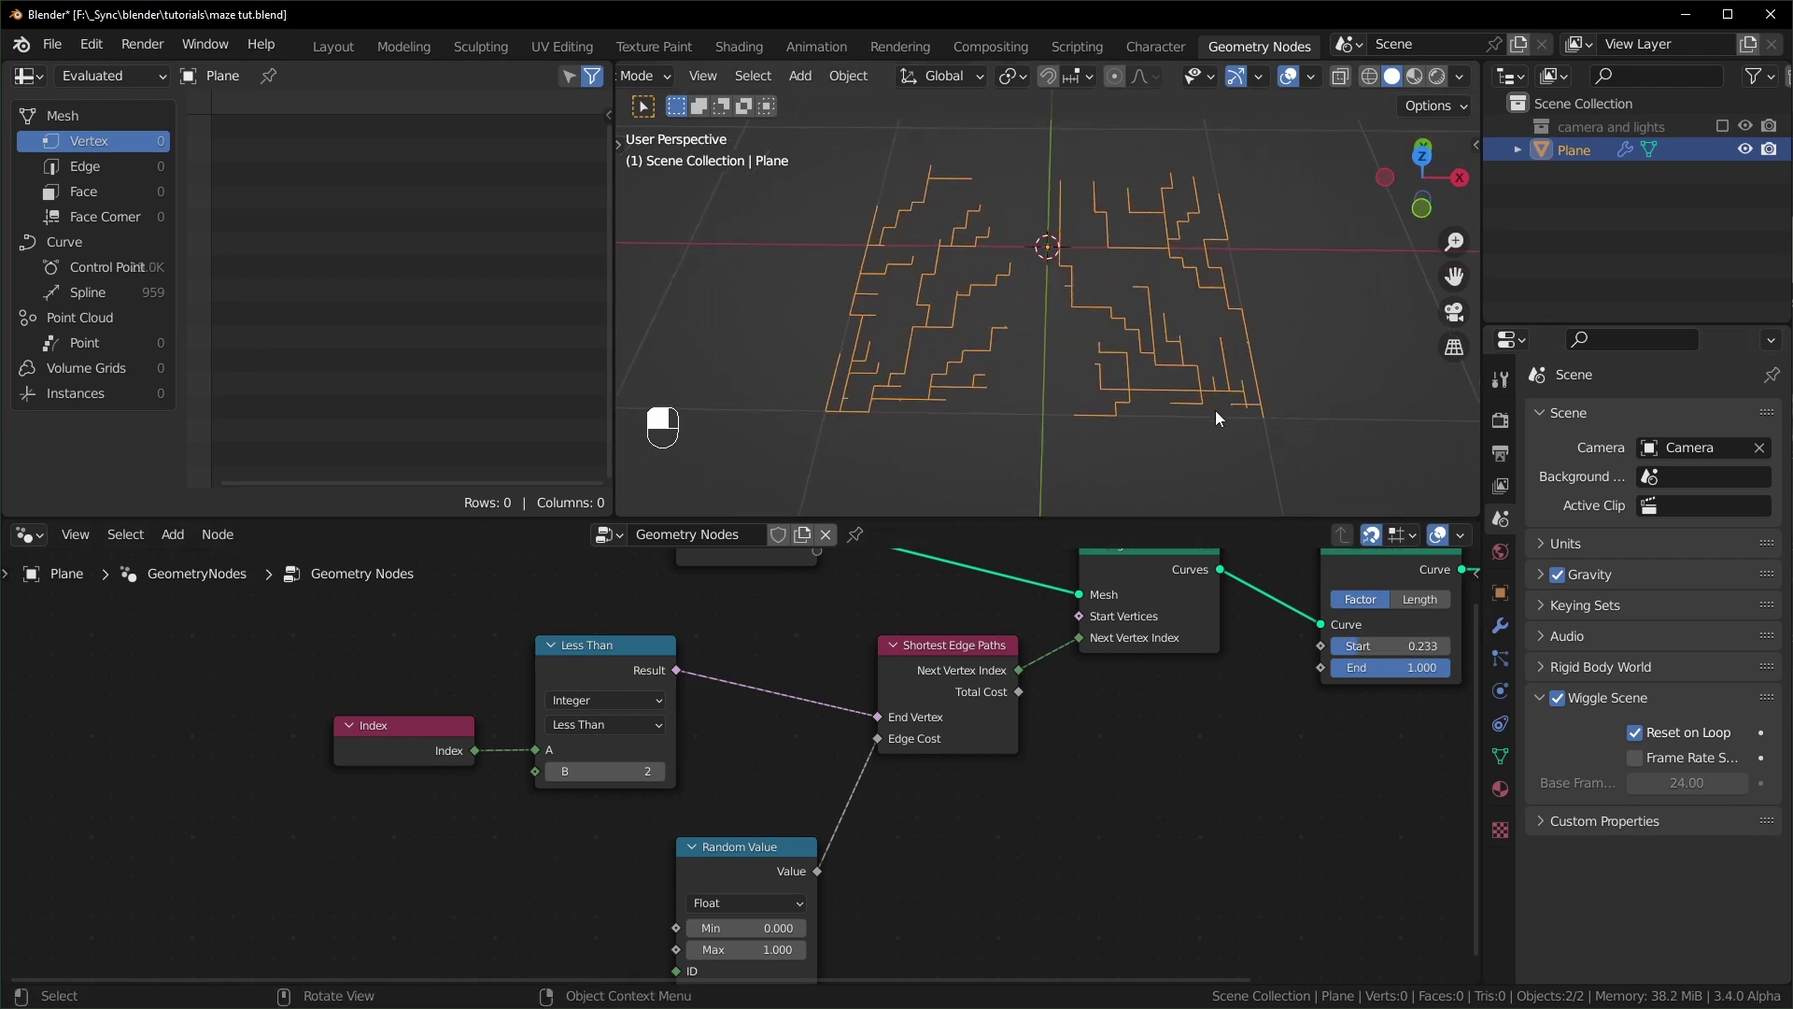
- In an enlarged top view of the maze, draw an annotation line through the gap between the two path regions
key(ctrl+space)
key(KP_7)
key(d)
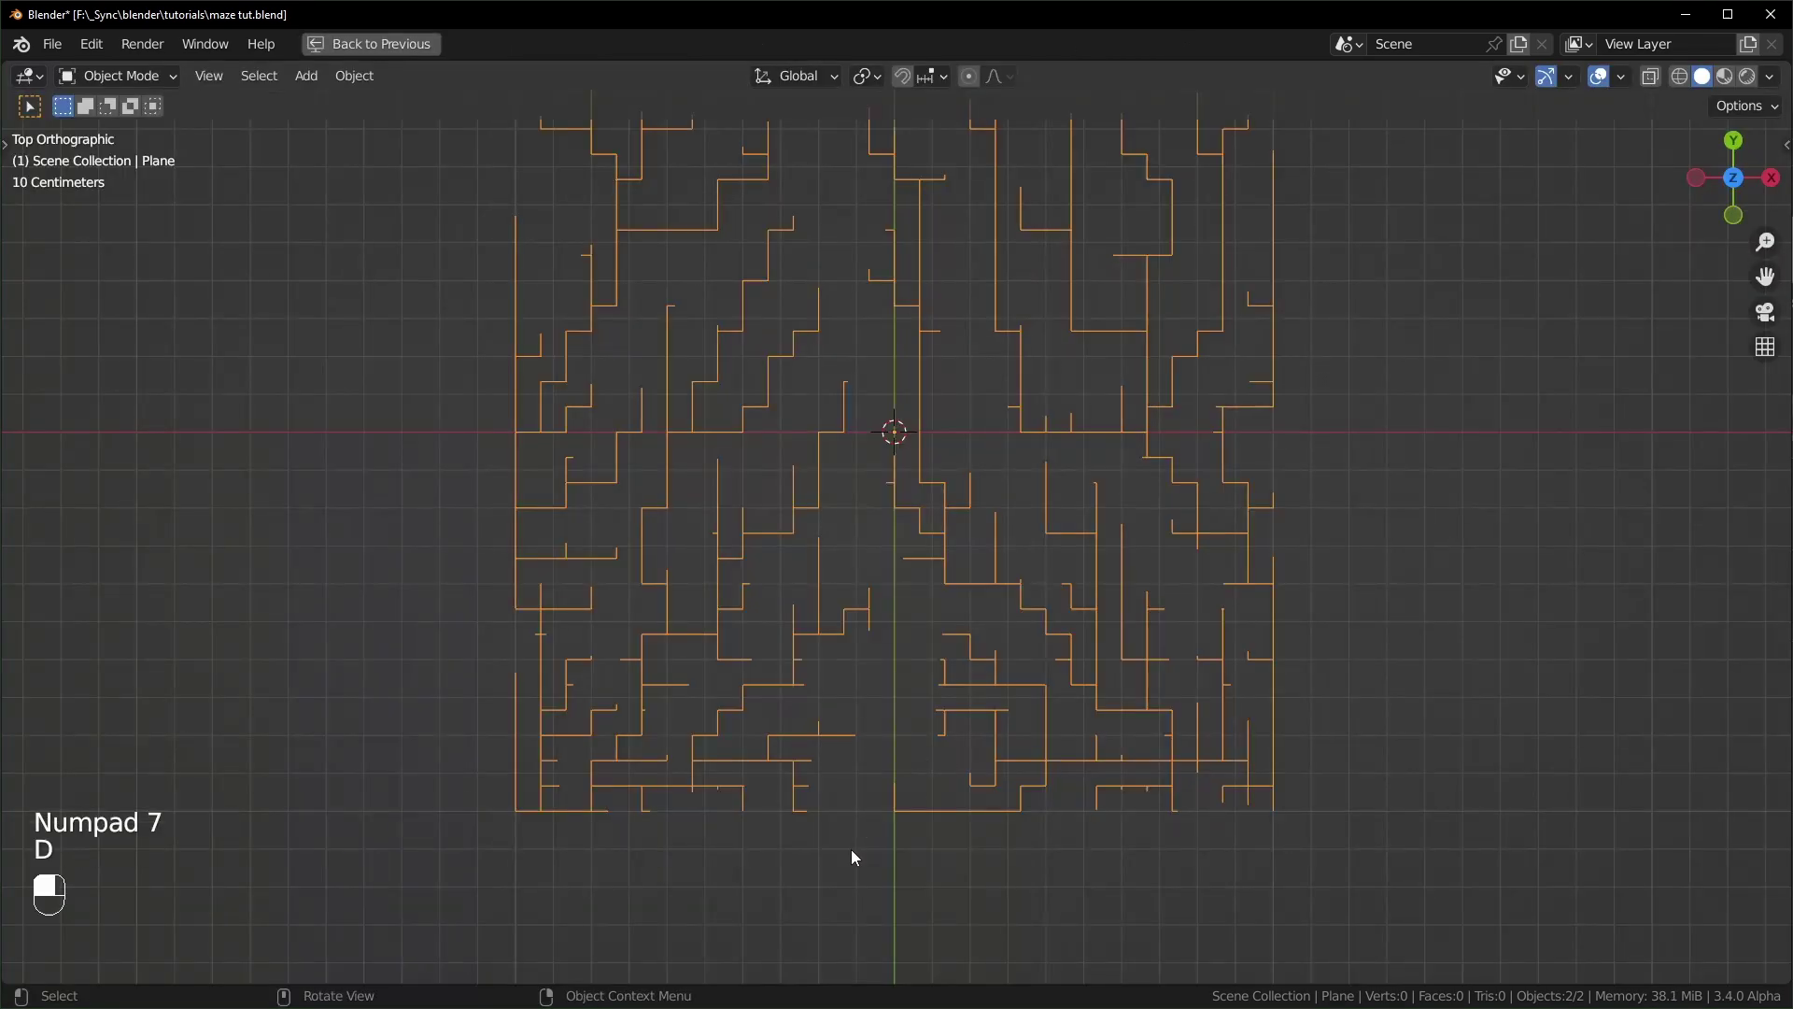
mouse_move(850, 849)
mouse_down()
mouse_move(901, 681)
mouse_move(882, 425)
mouse_up()
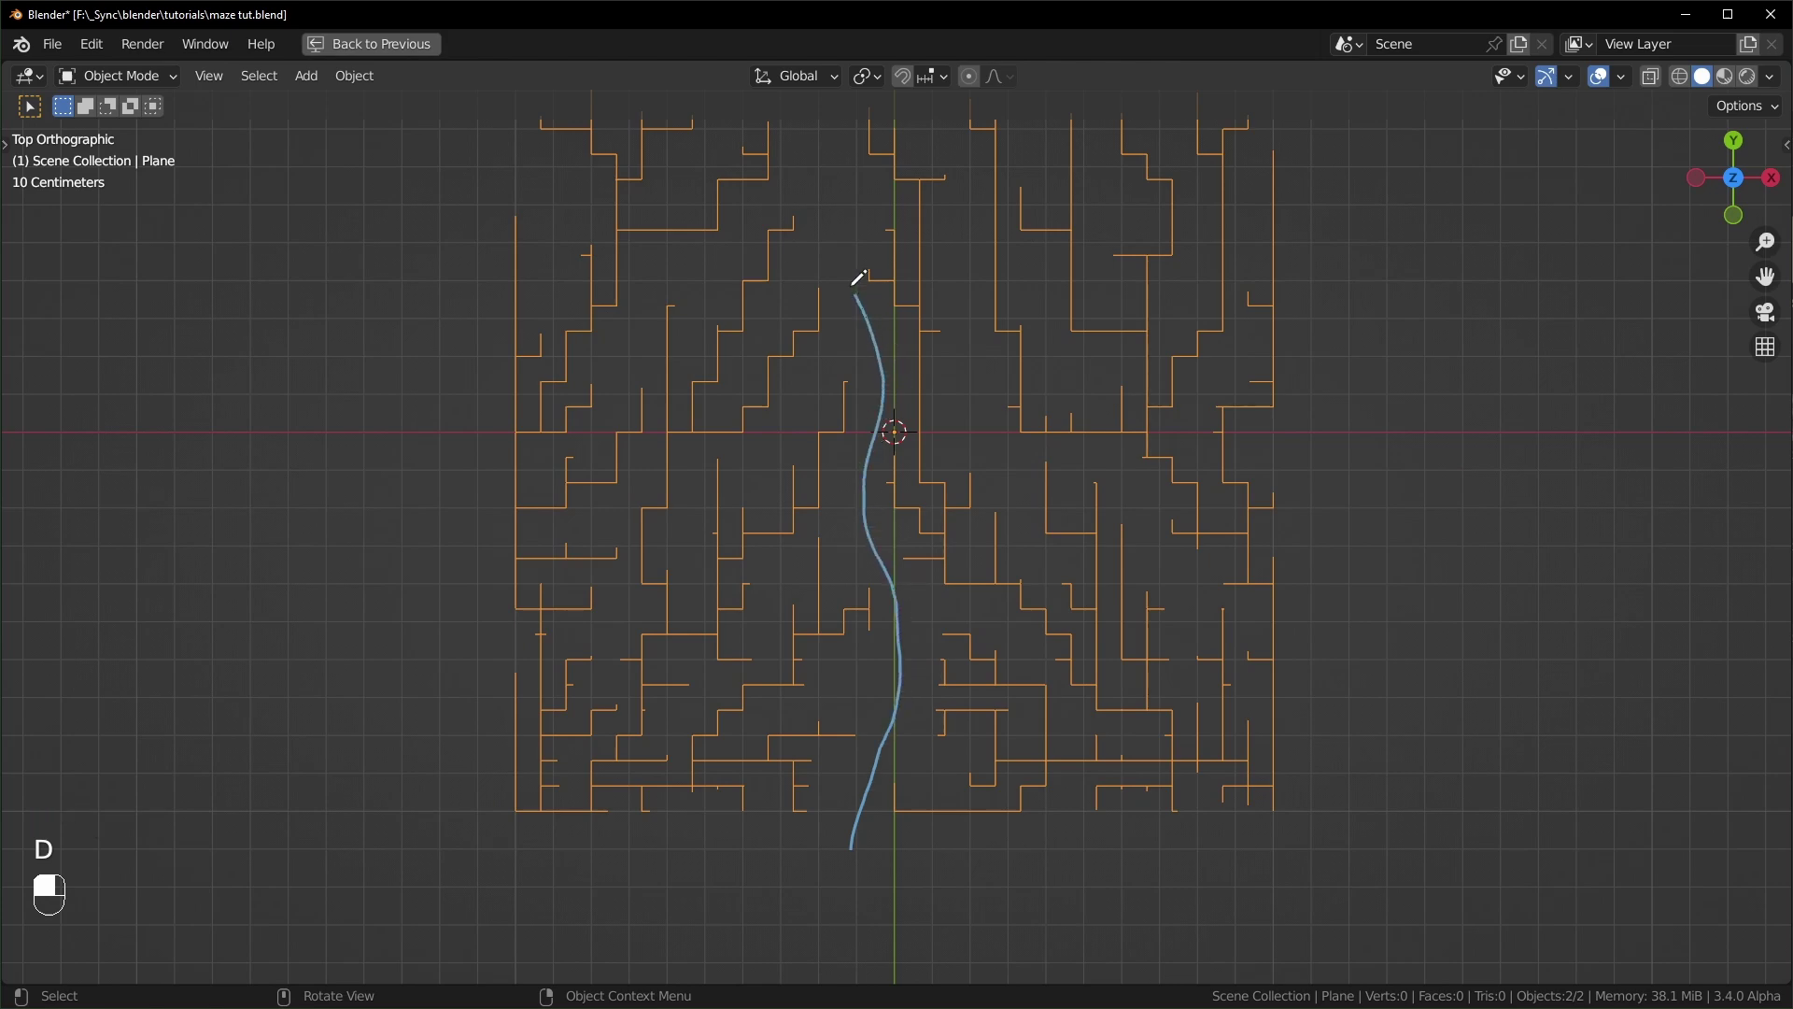
drag(836, 151, 850, 77)
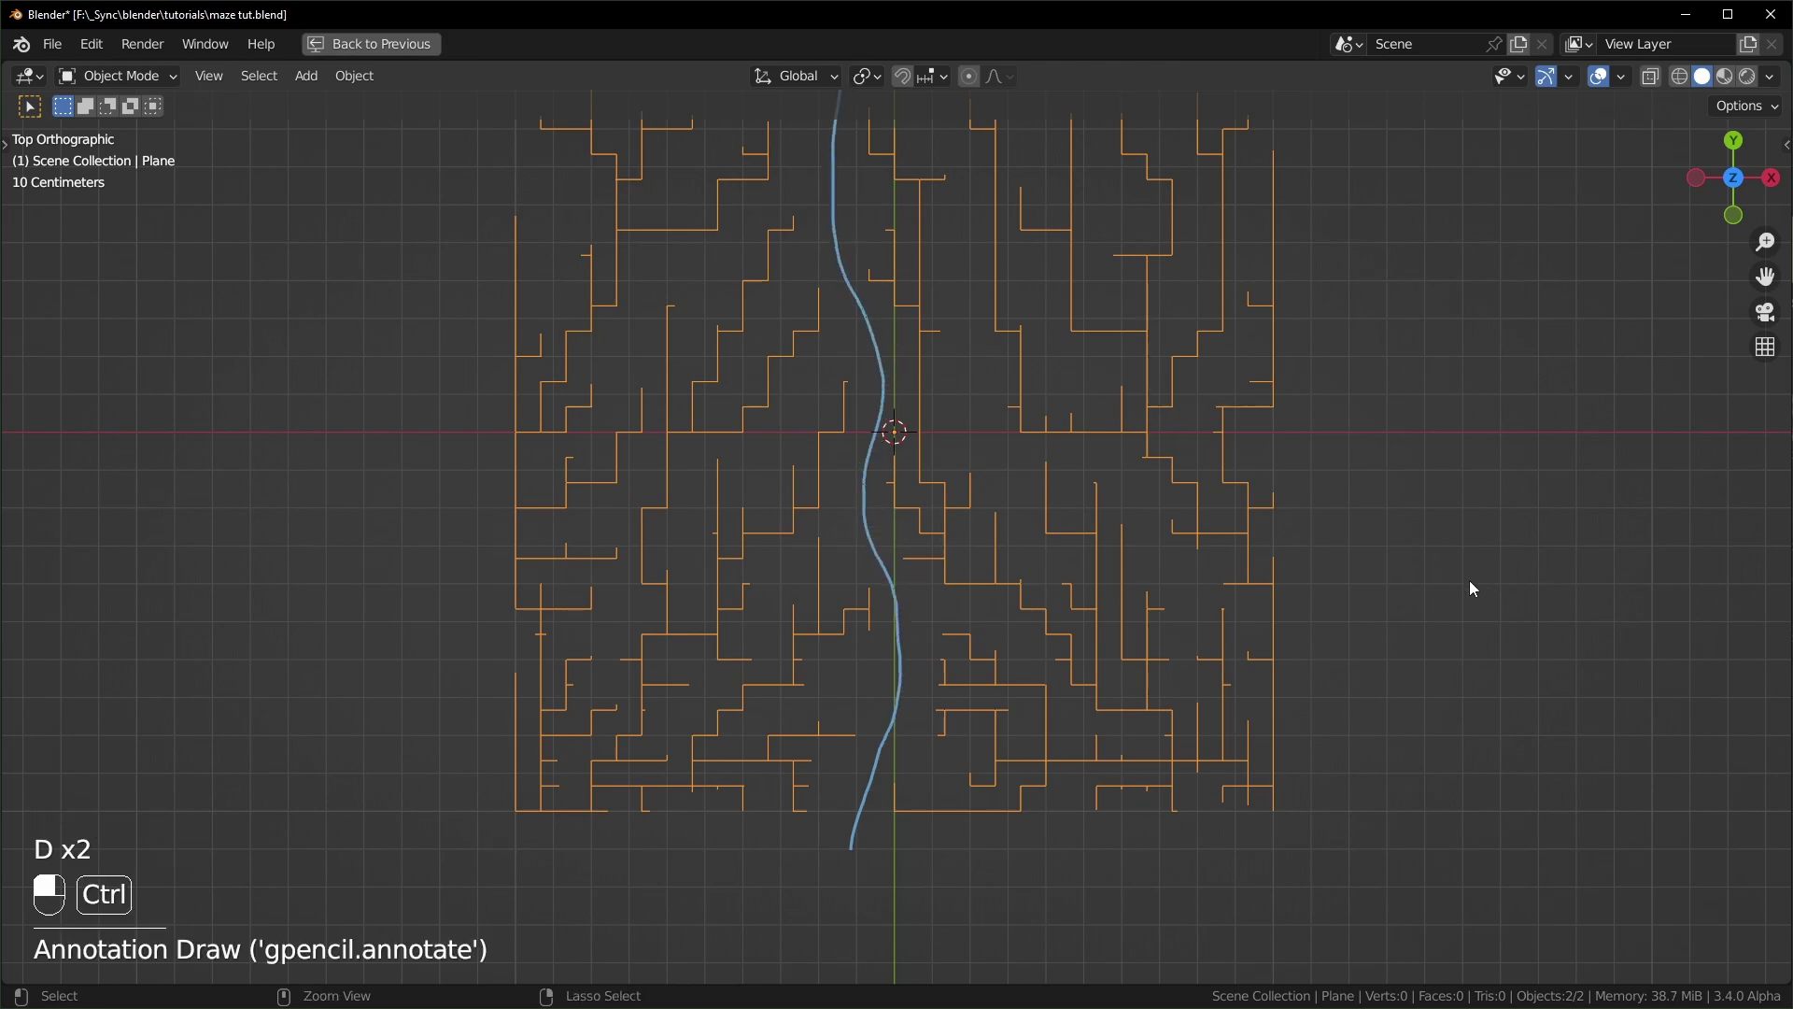
key(ctrl+space)
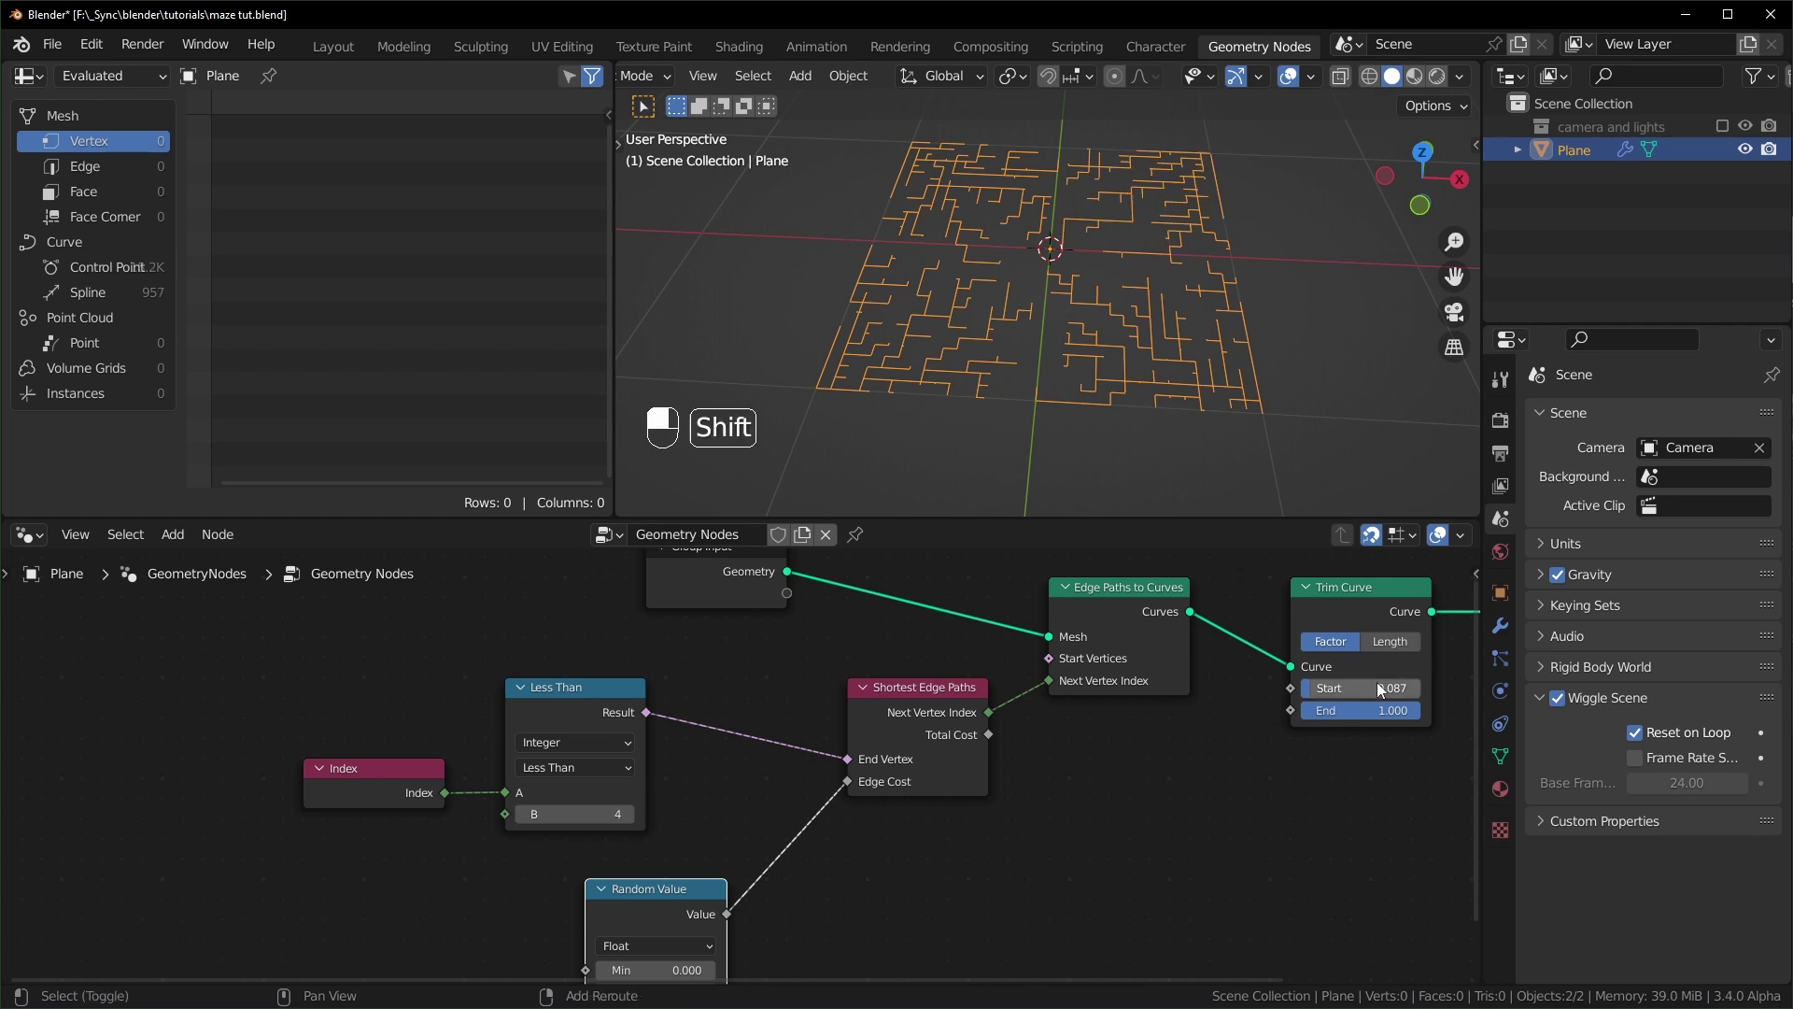
- Set the Trim Curve's Start to 0.087 and move the Index and Less Than nodes farther from Shortest Edge Paths
mouse_move(1316, 688)
shift+mouse_down()
mouse_move(1362, 687)
mouse_move(1311, 688)
shift+mouse_up()
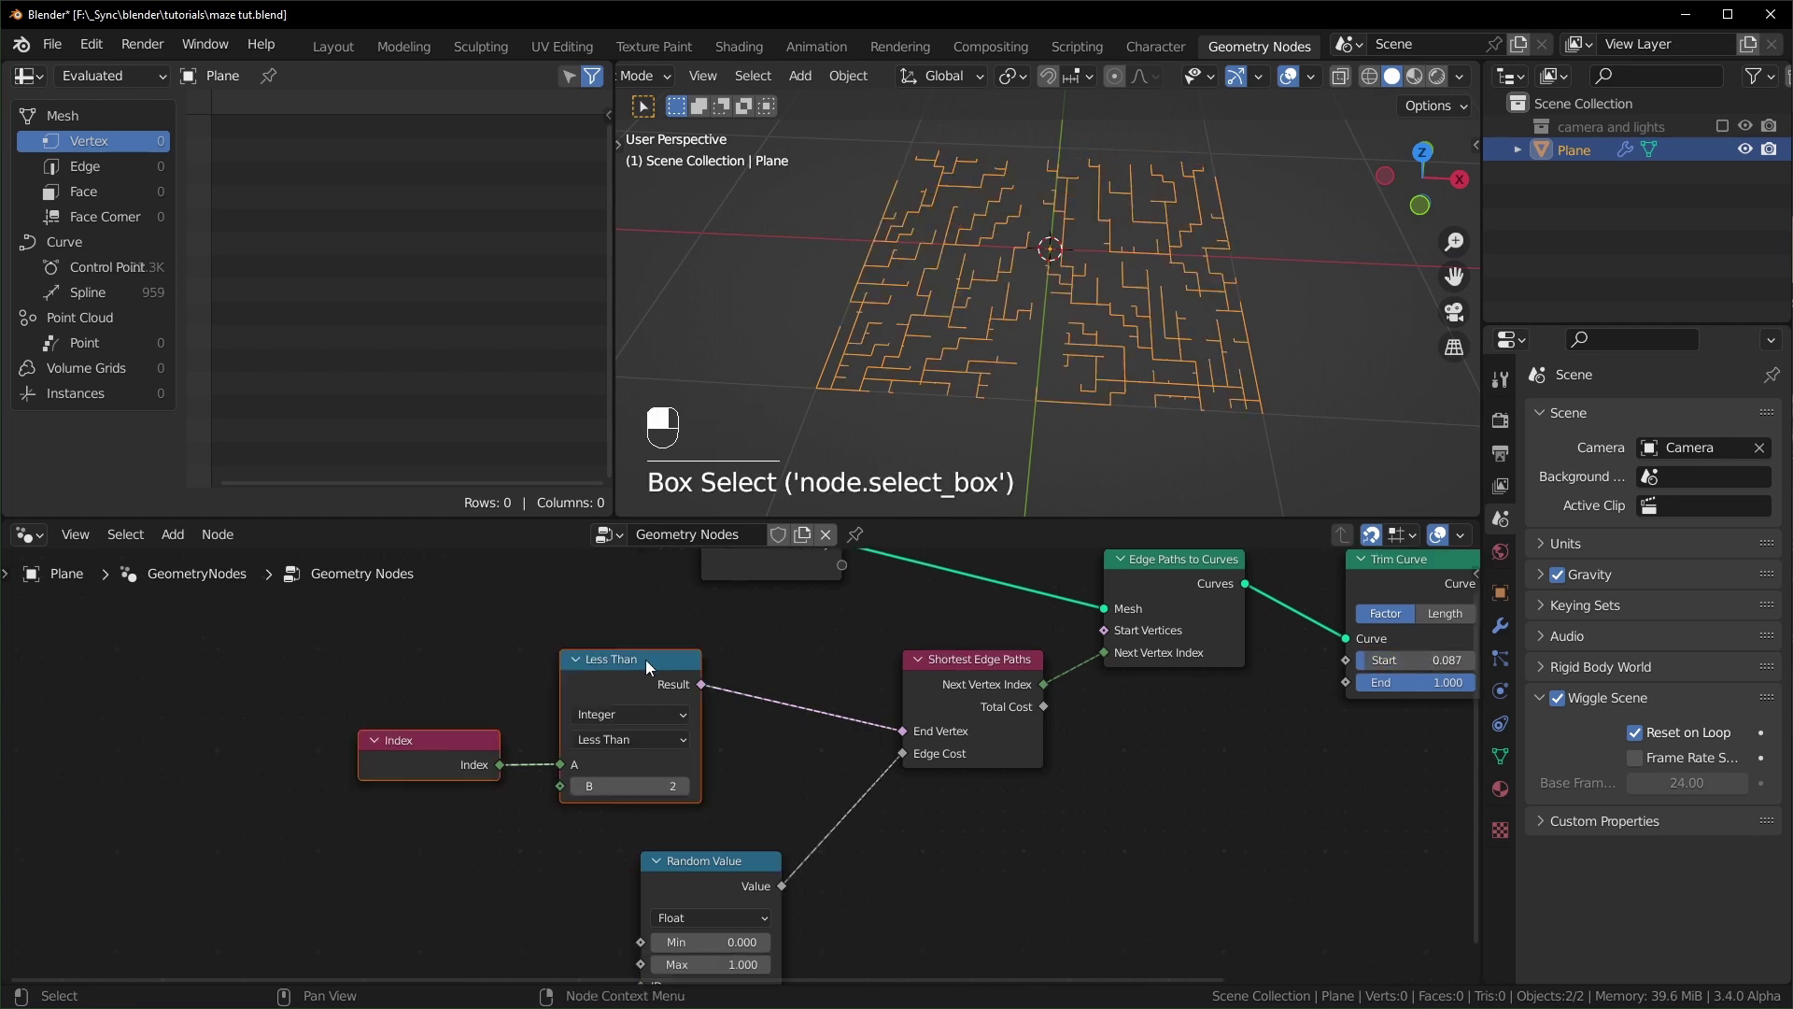
drag(646, 660, 525, 640)
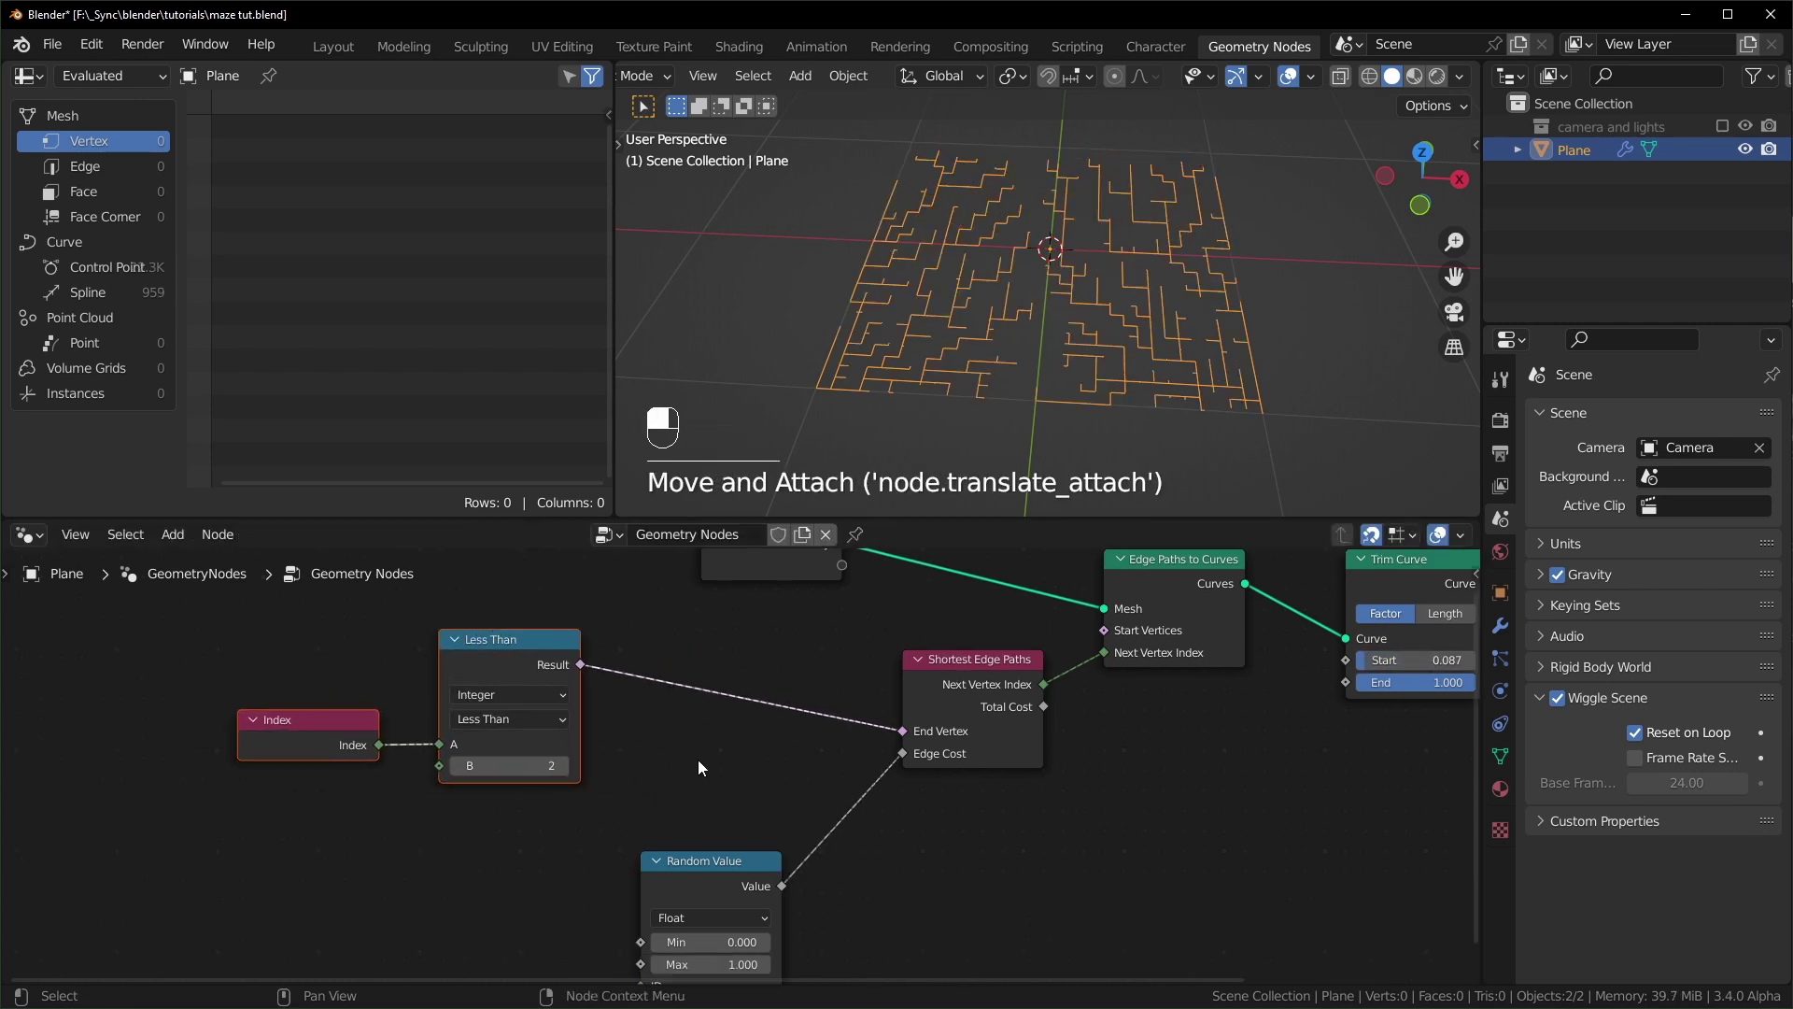
- Change the comparison's operation to Equal and add a duplicate below it, fed by Index, with B set to 3
click(523, 715)
click(504, 828)
middle_drag(732, 782, 714, 736)
drag(693, 814, 714, 834)
shift+click(501, 626)
key(shift+d)
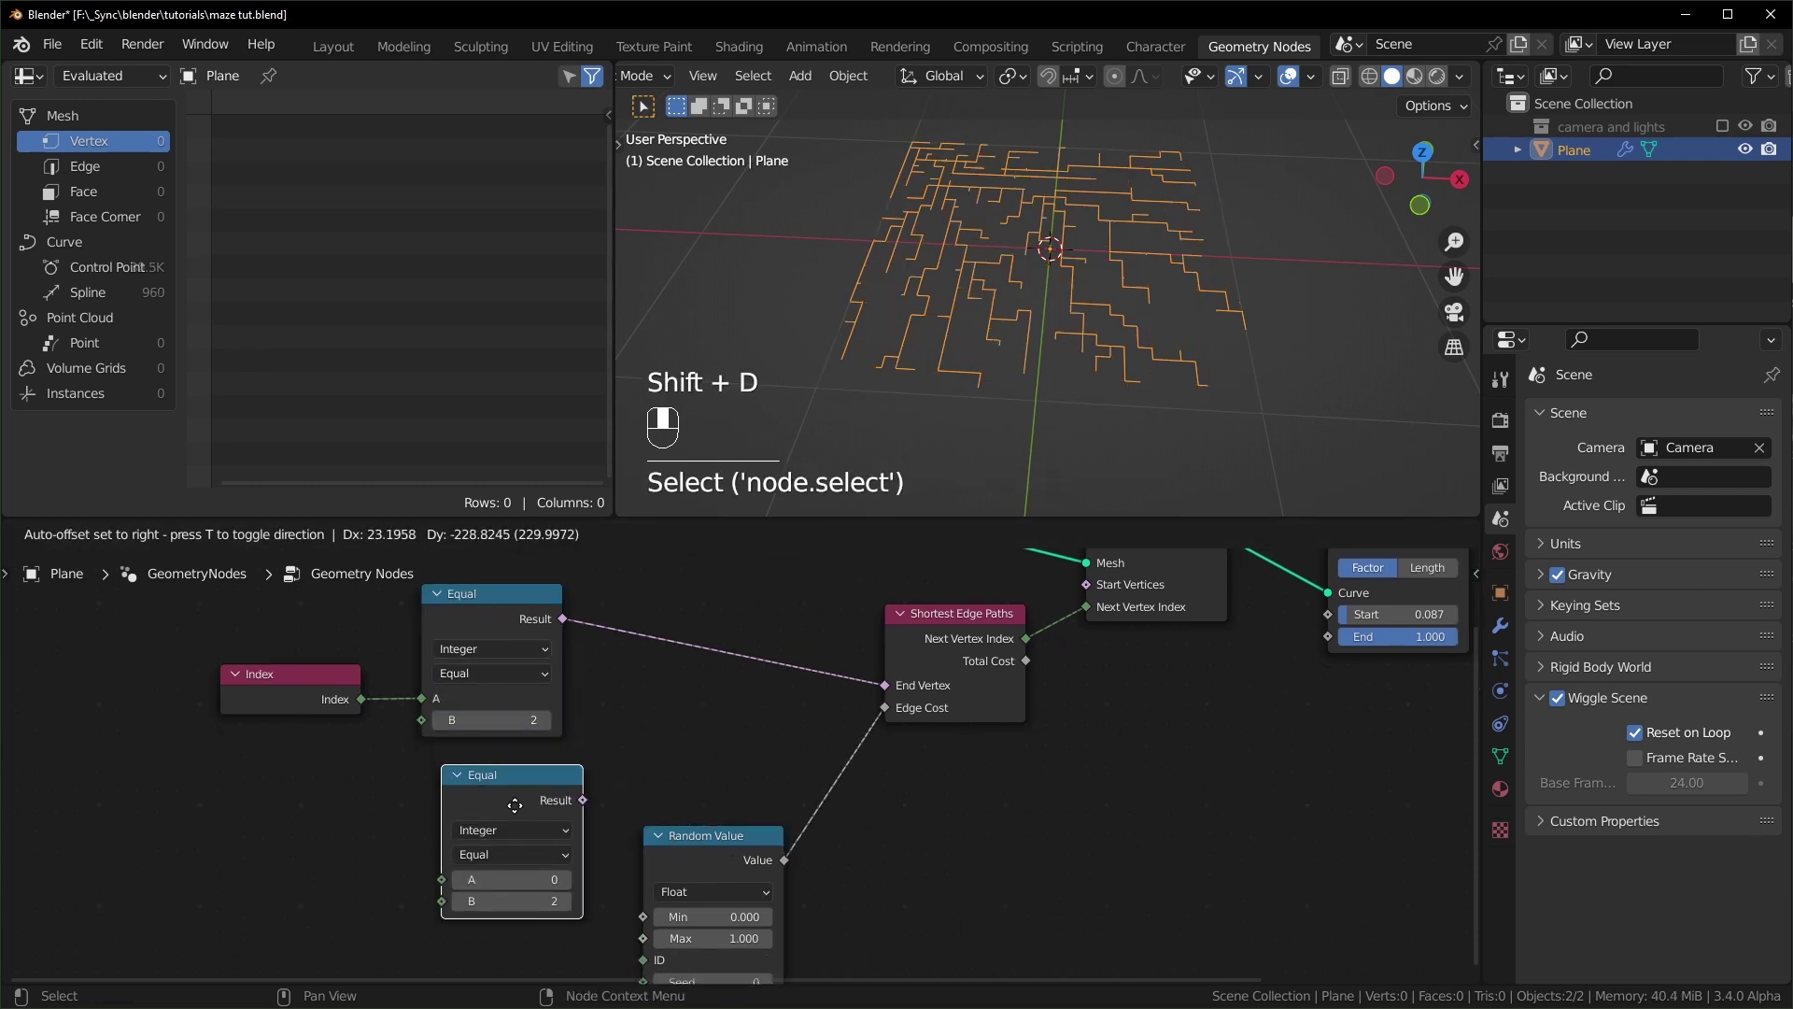
click(506, 799)
alt+right_drag(404, 753, 485, 822)
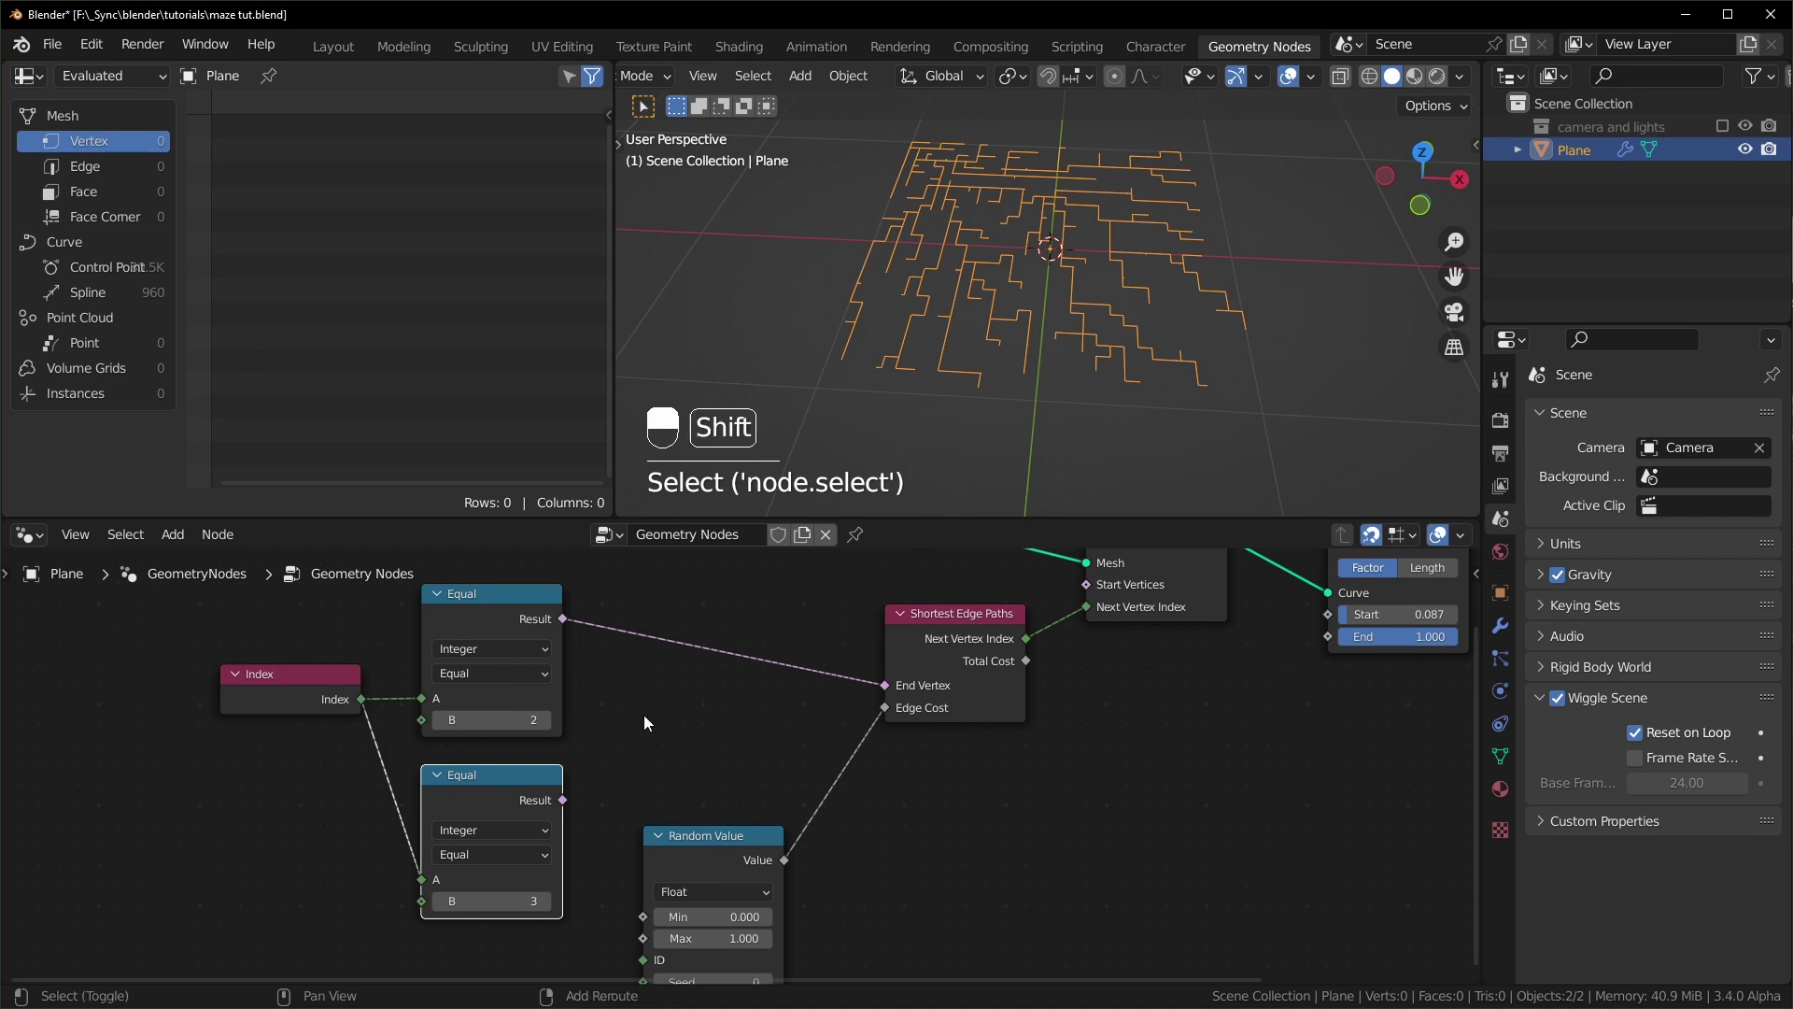
- Combine both Equal results with a Boolean Math node set to Or, feeding the End Vertex input
key(shift+a)
text(bool)
click(699, 804)
click(697, 702)
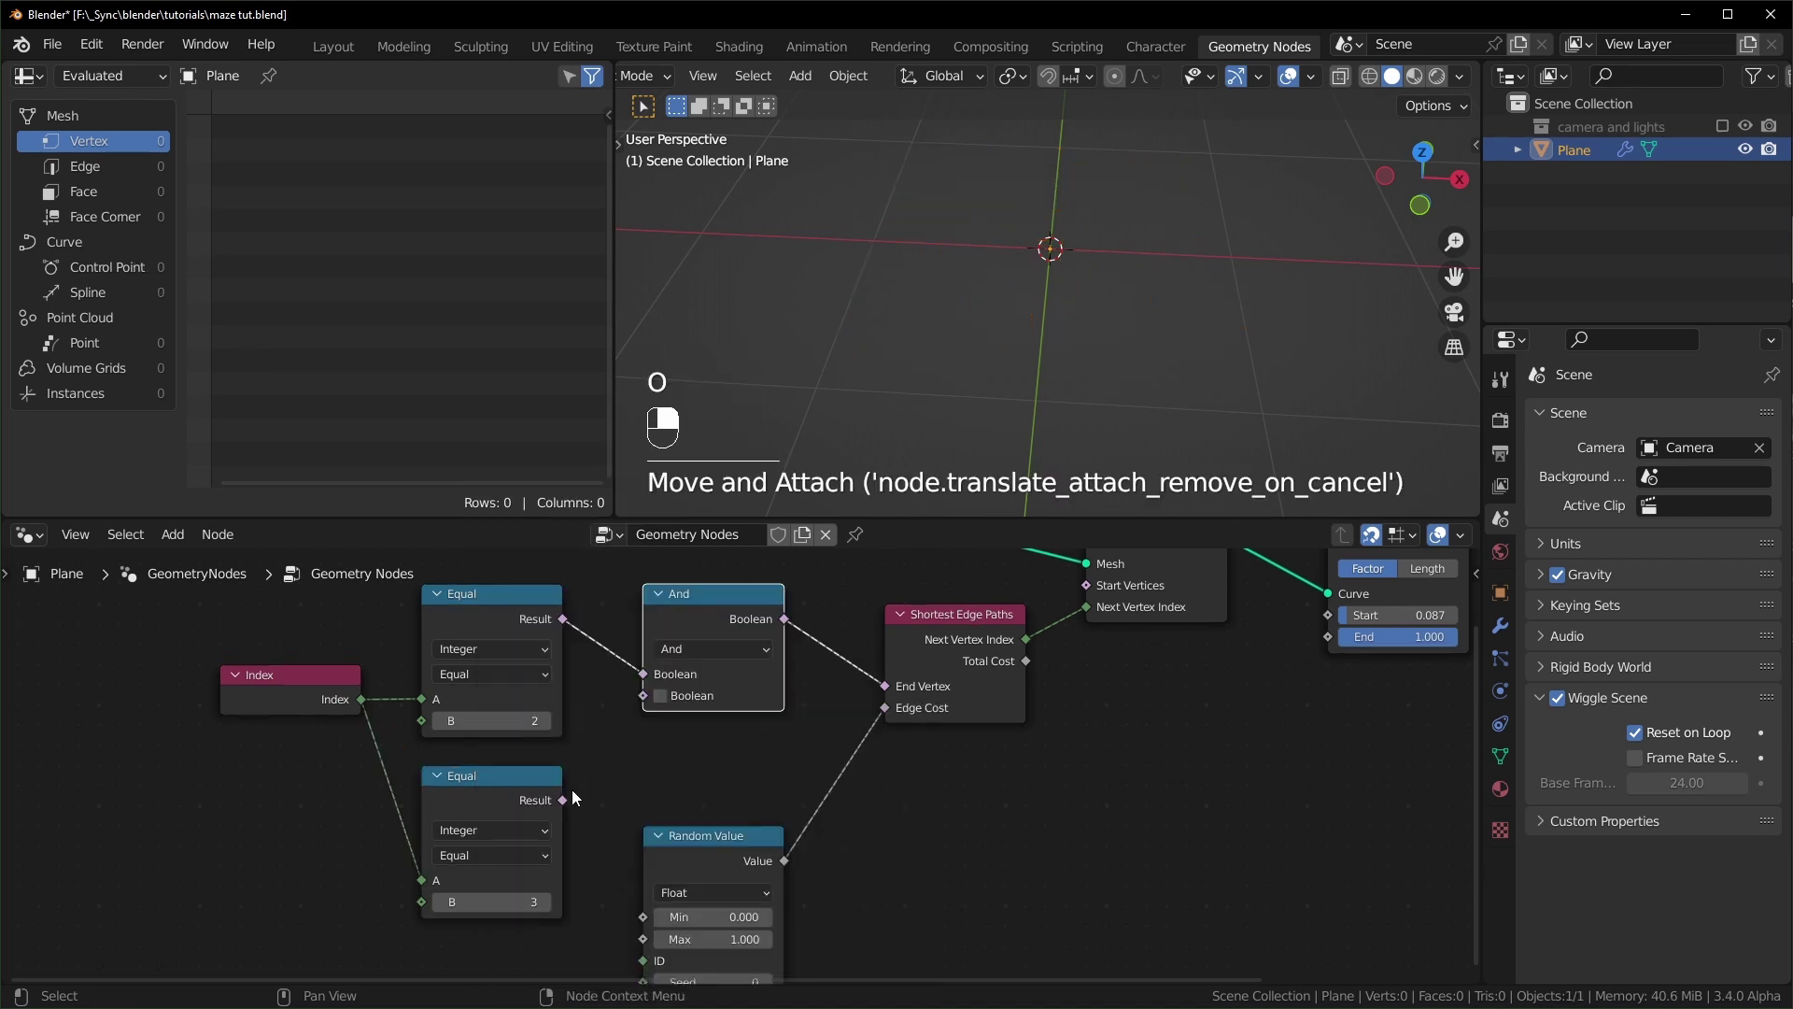
drag(564, 800, 642, 697)
click(713, 651)
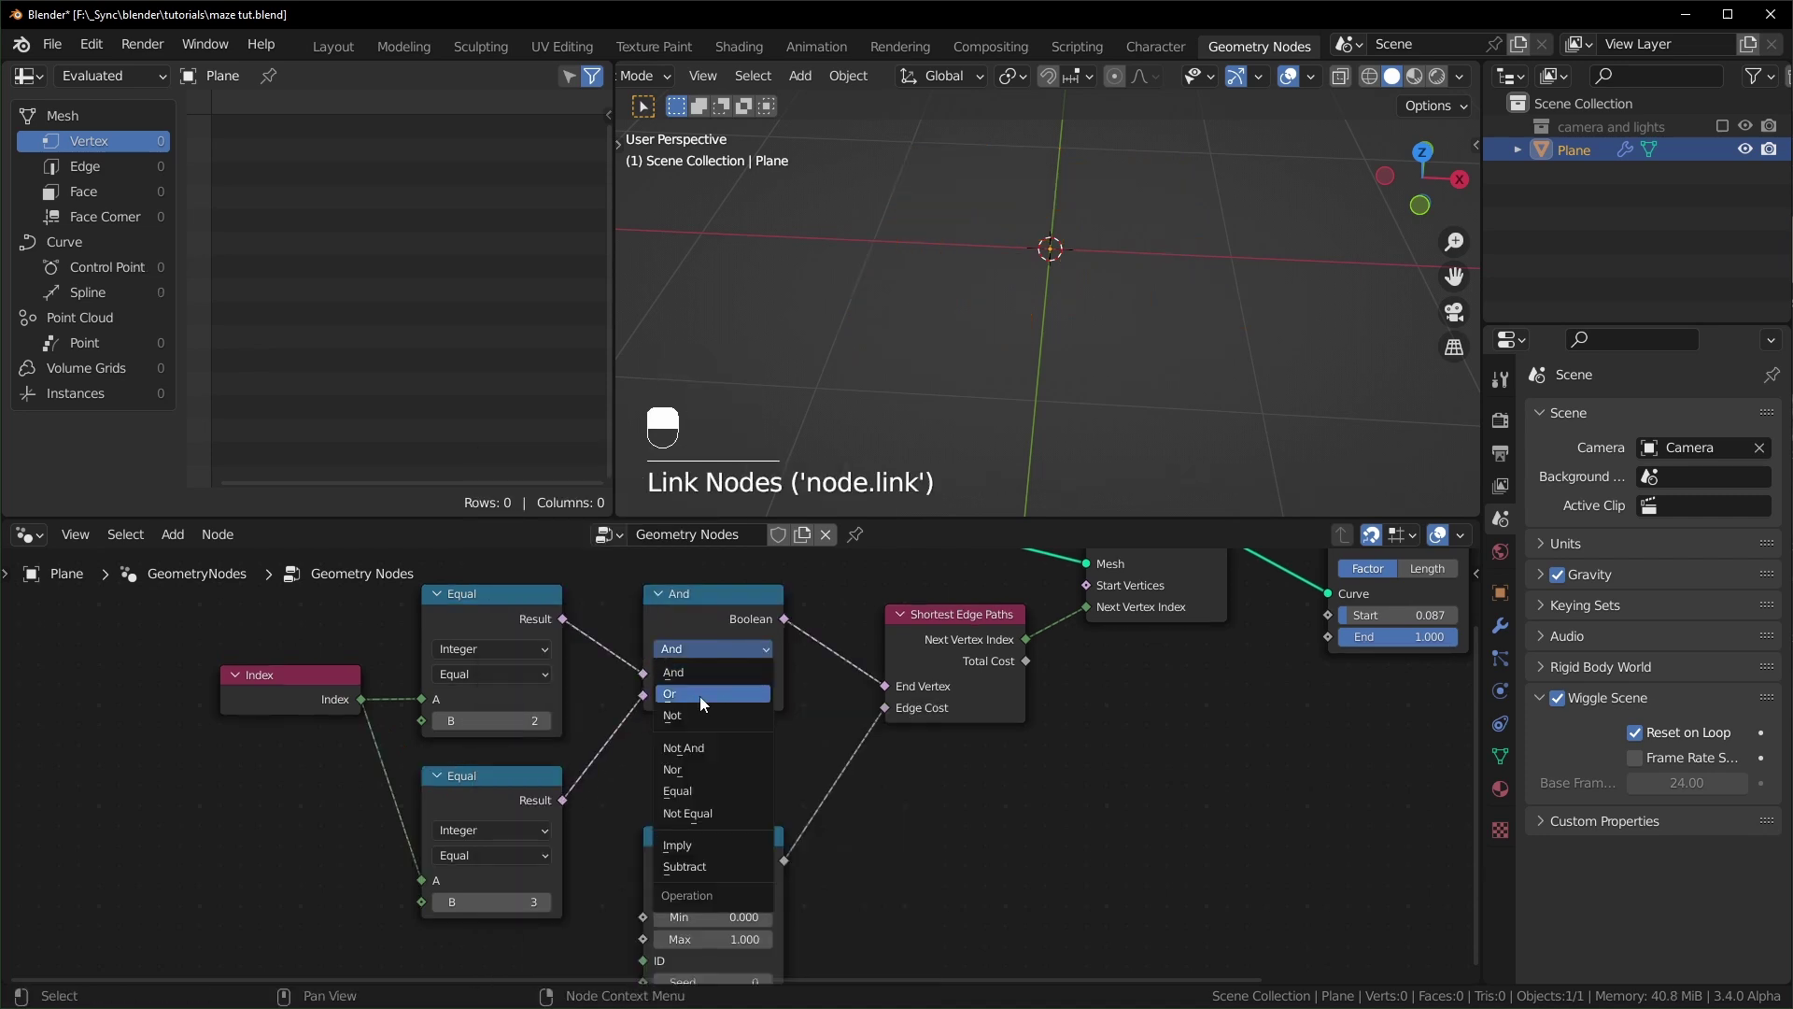
click(700, 694)
scroll(729, 740, up, 1)
middle_drag(728, 740, 748, 745)
- Set the Trim Curve's Start to 0.753 and the second Equal node's B to 712
mouse_move(486, 918)
shift+mouse_down()
mouse_move(682, 918)
mouse_move(485, 919)
shift+mouse_up()
middle_drag(1342, 722, 1173, 772)
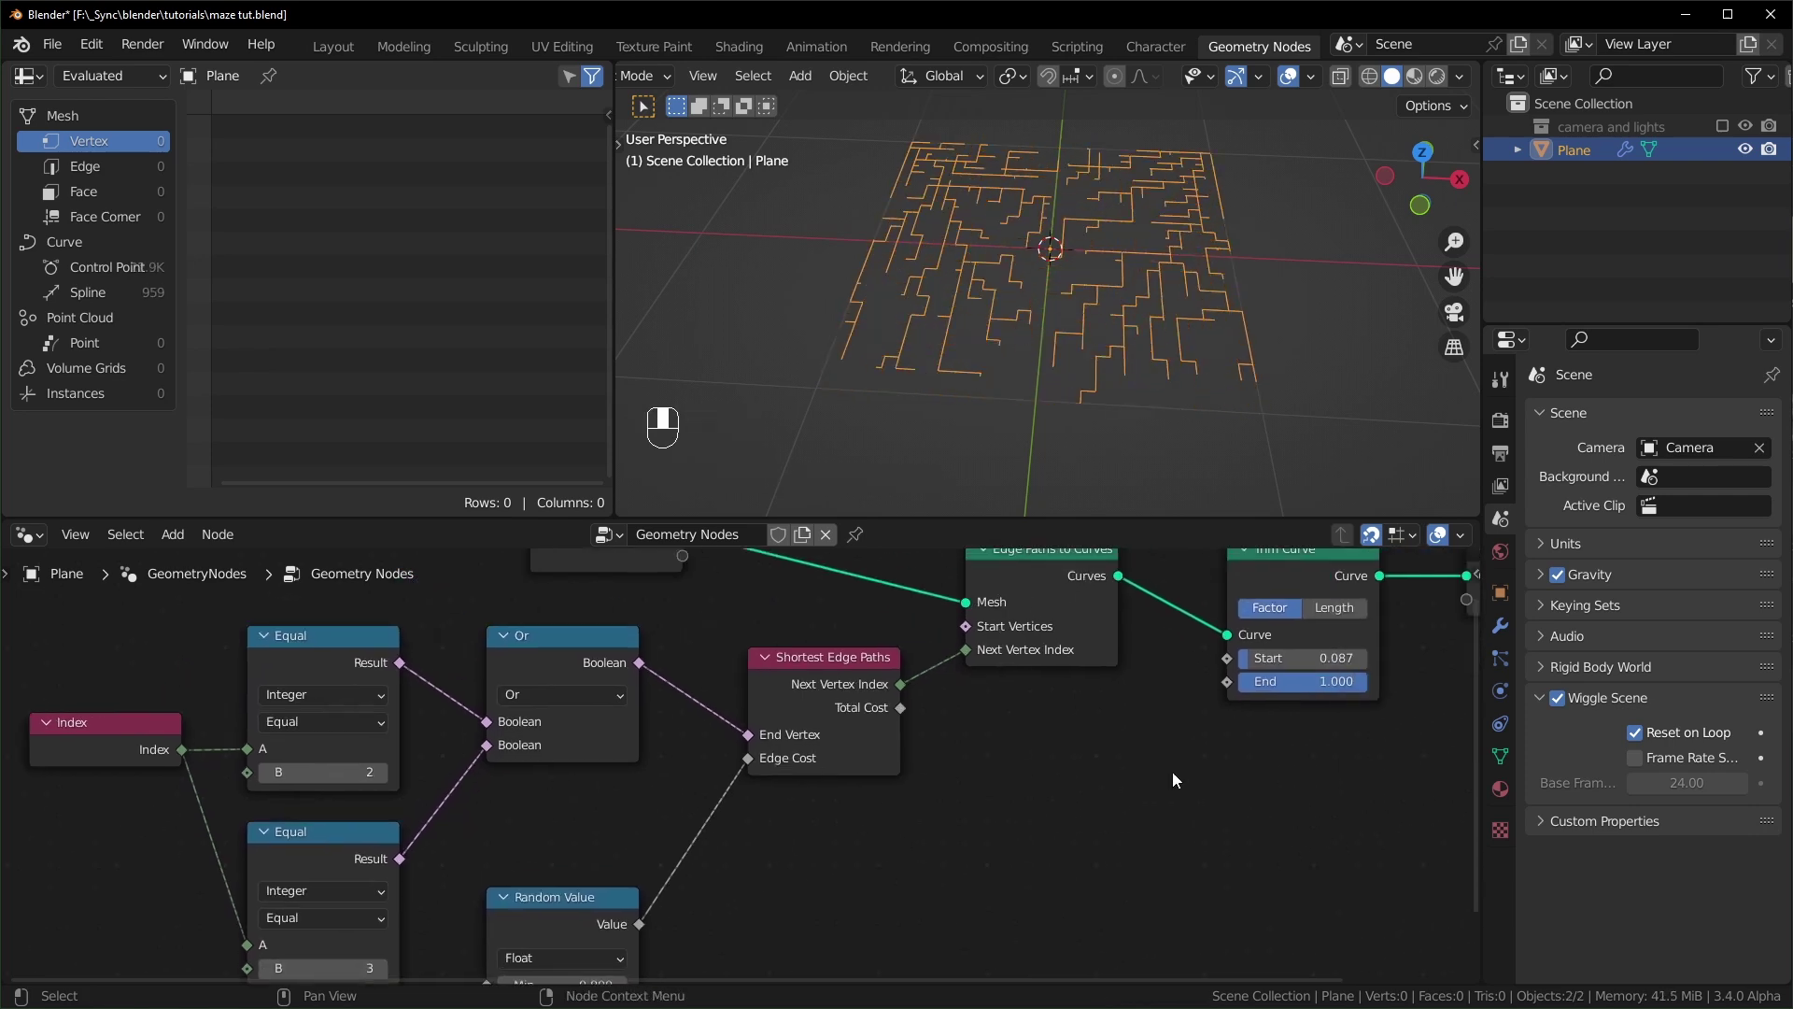
drag(1278, 663, 1364, 664)
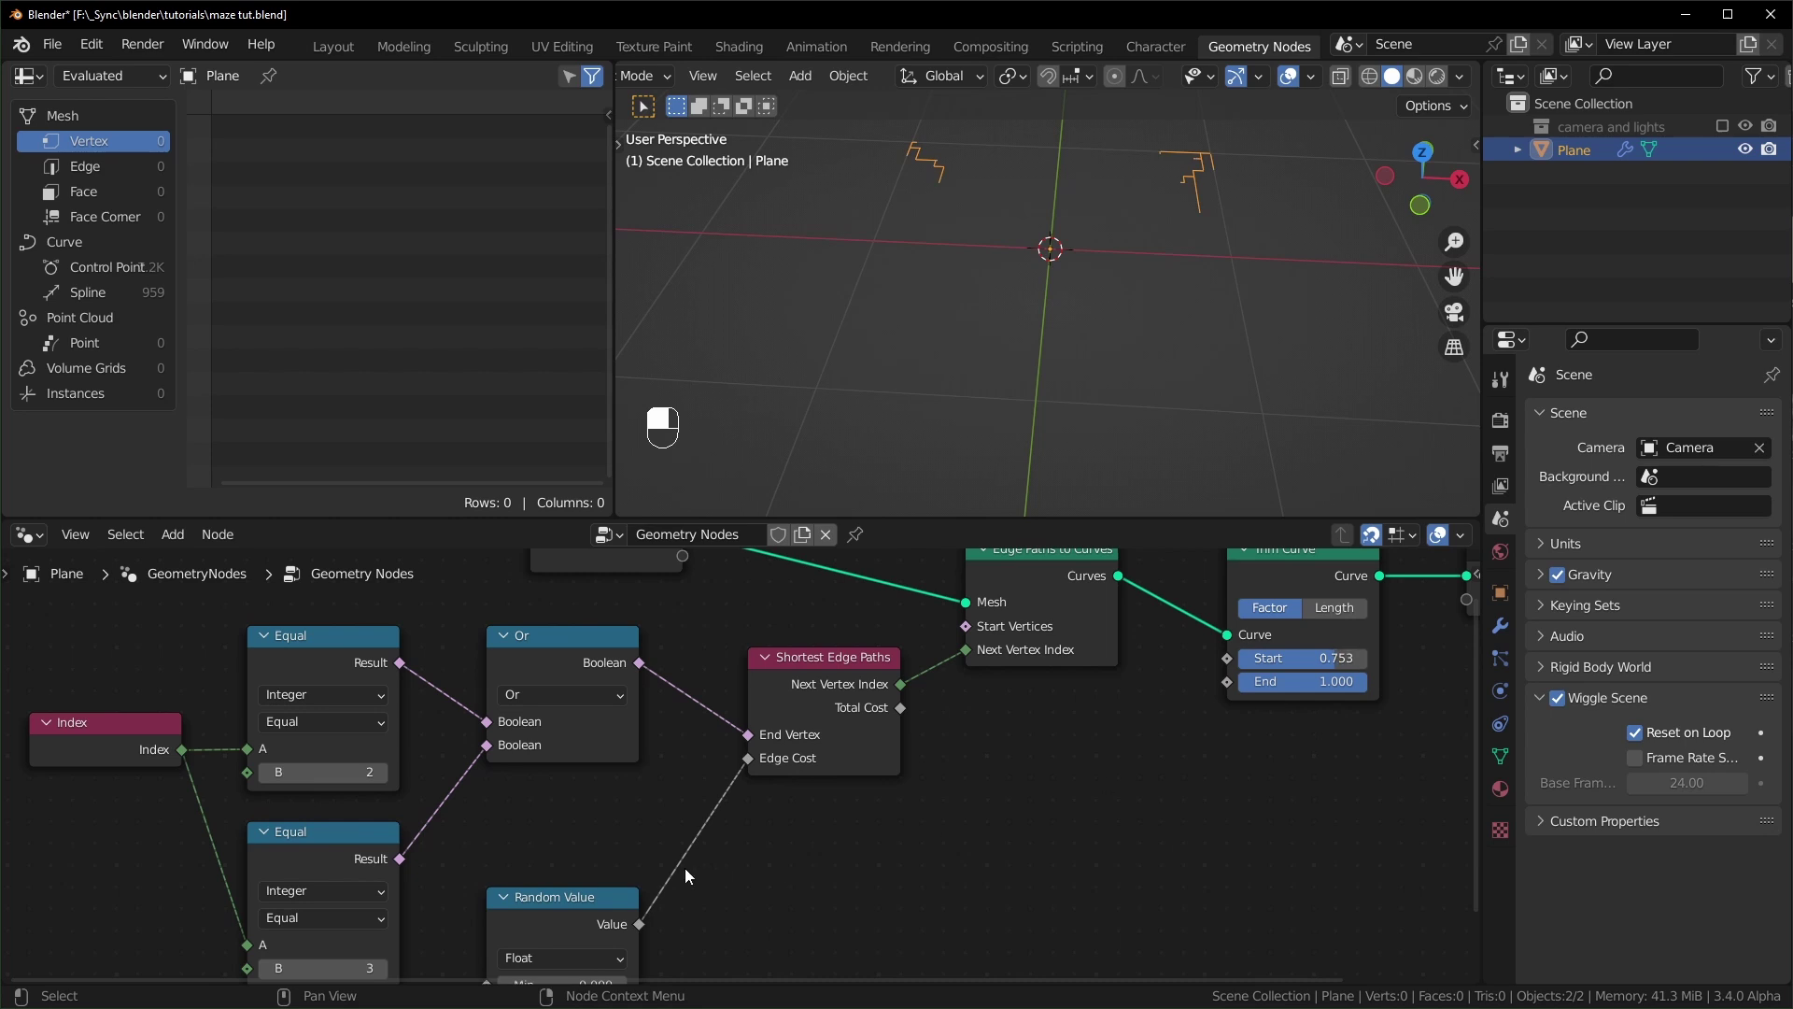
middle_drag(686, 875, 920, 801)
shift+drag(551, 893, 574, 893)
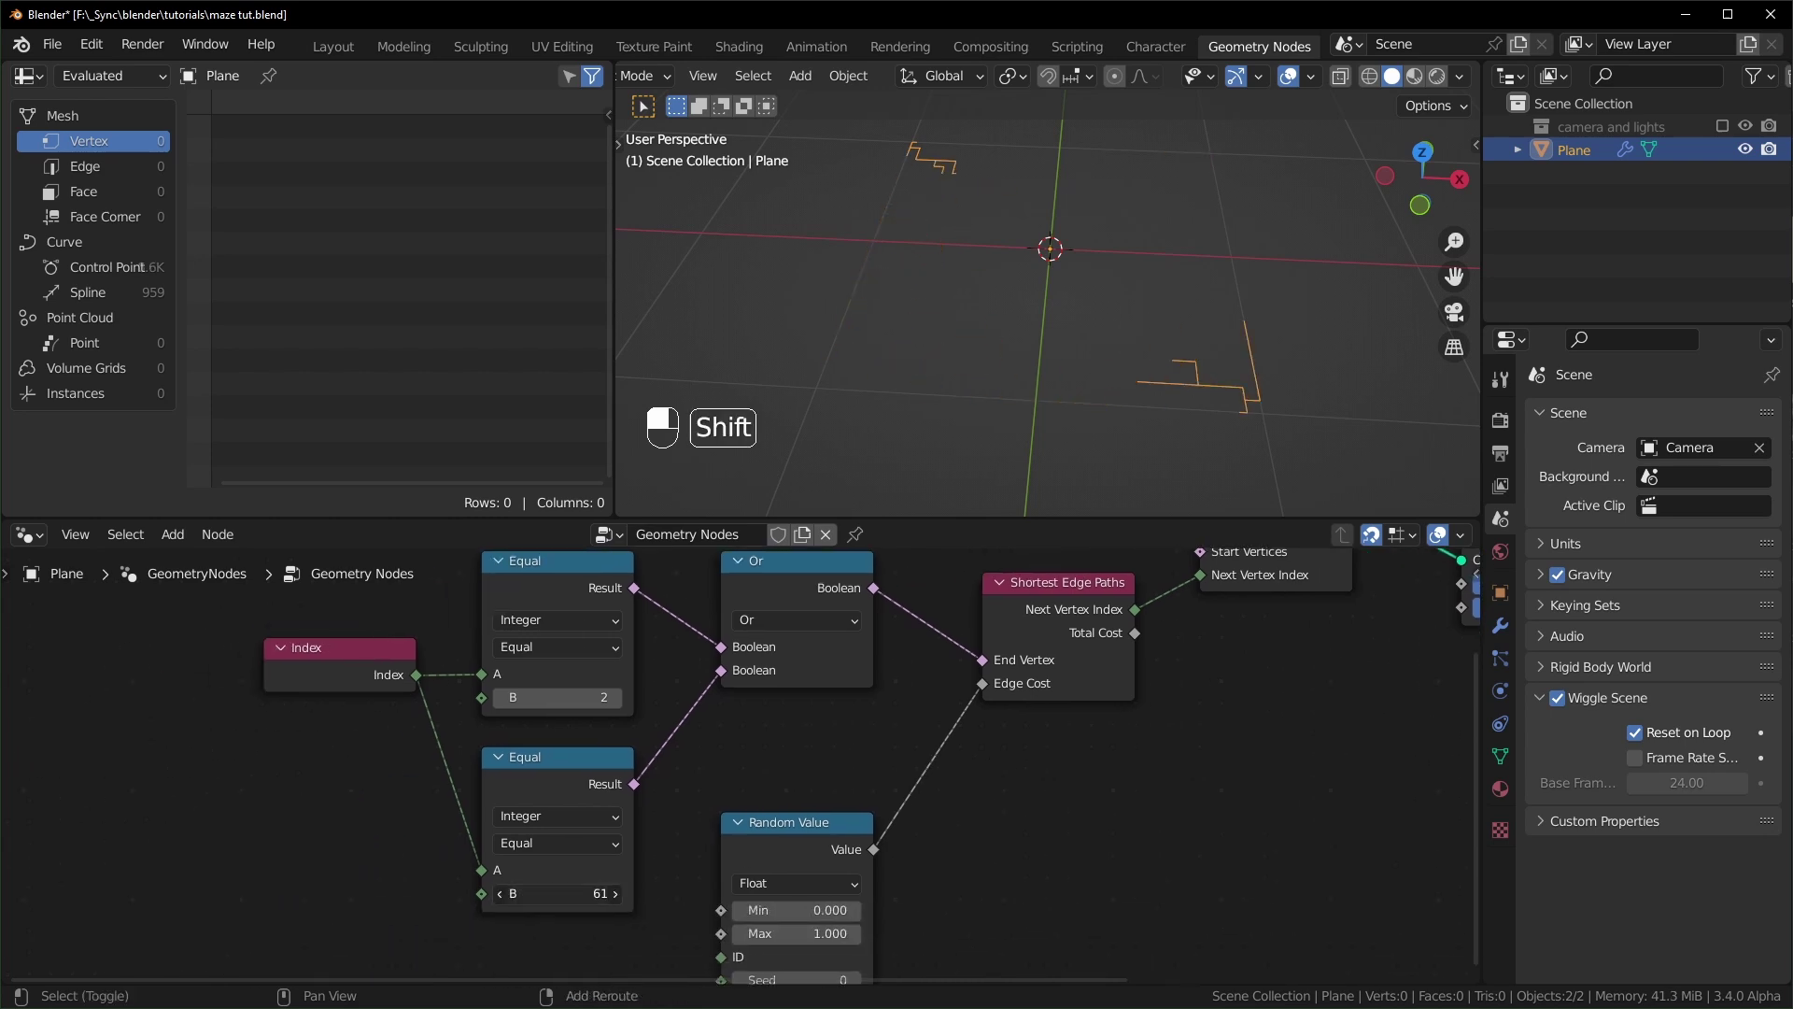
shift+drag(557, 894, 729, 894)
- Vary the Trim Curve's Start factor to examine the two path regions, and inspect the plane's vertex grid in Edit Mode
middle_drag(1070, 770, 1034, 803)
scroll(1037, 801, down, 3)
middle_drag(1393, 622, 1281, 642)
shift+drag(1266, 671, 1209, 671)
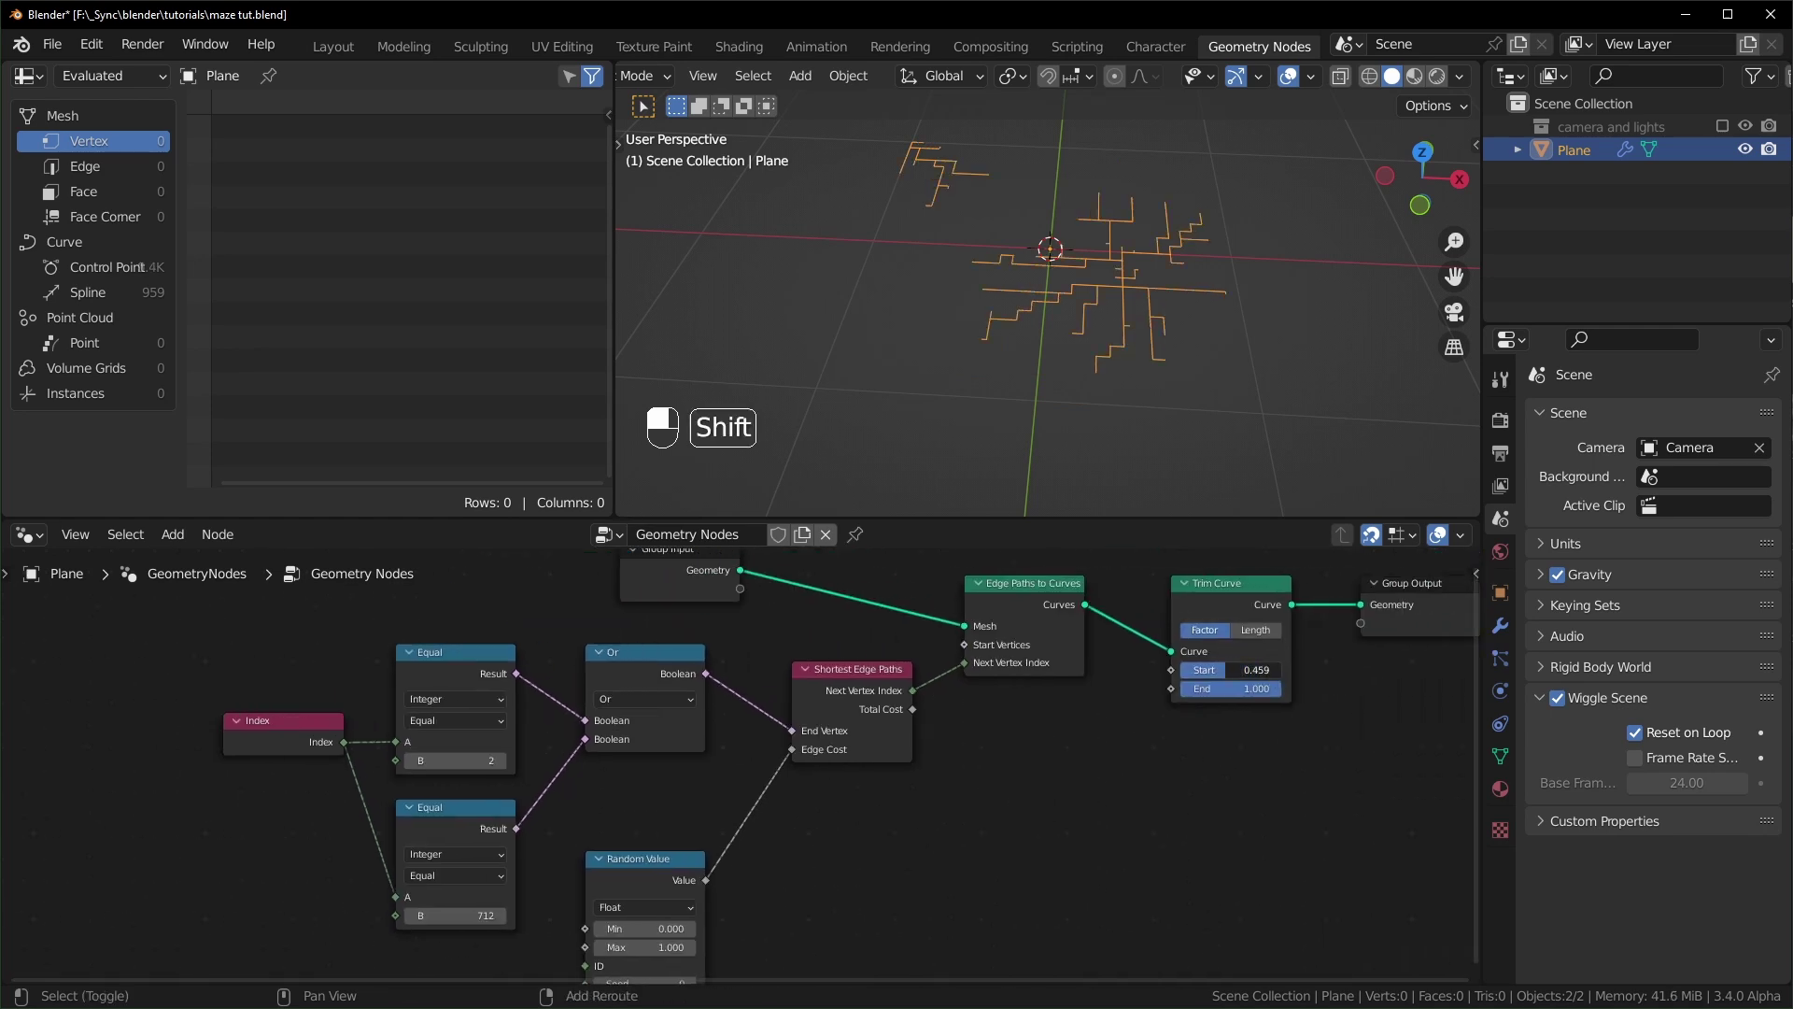
key(Tab)
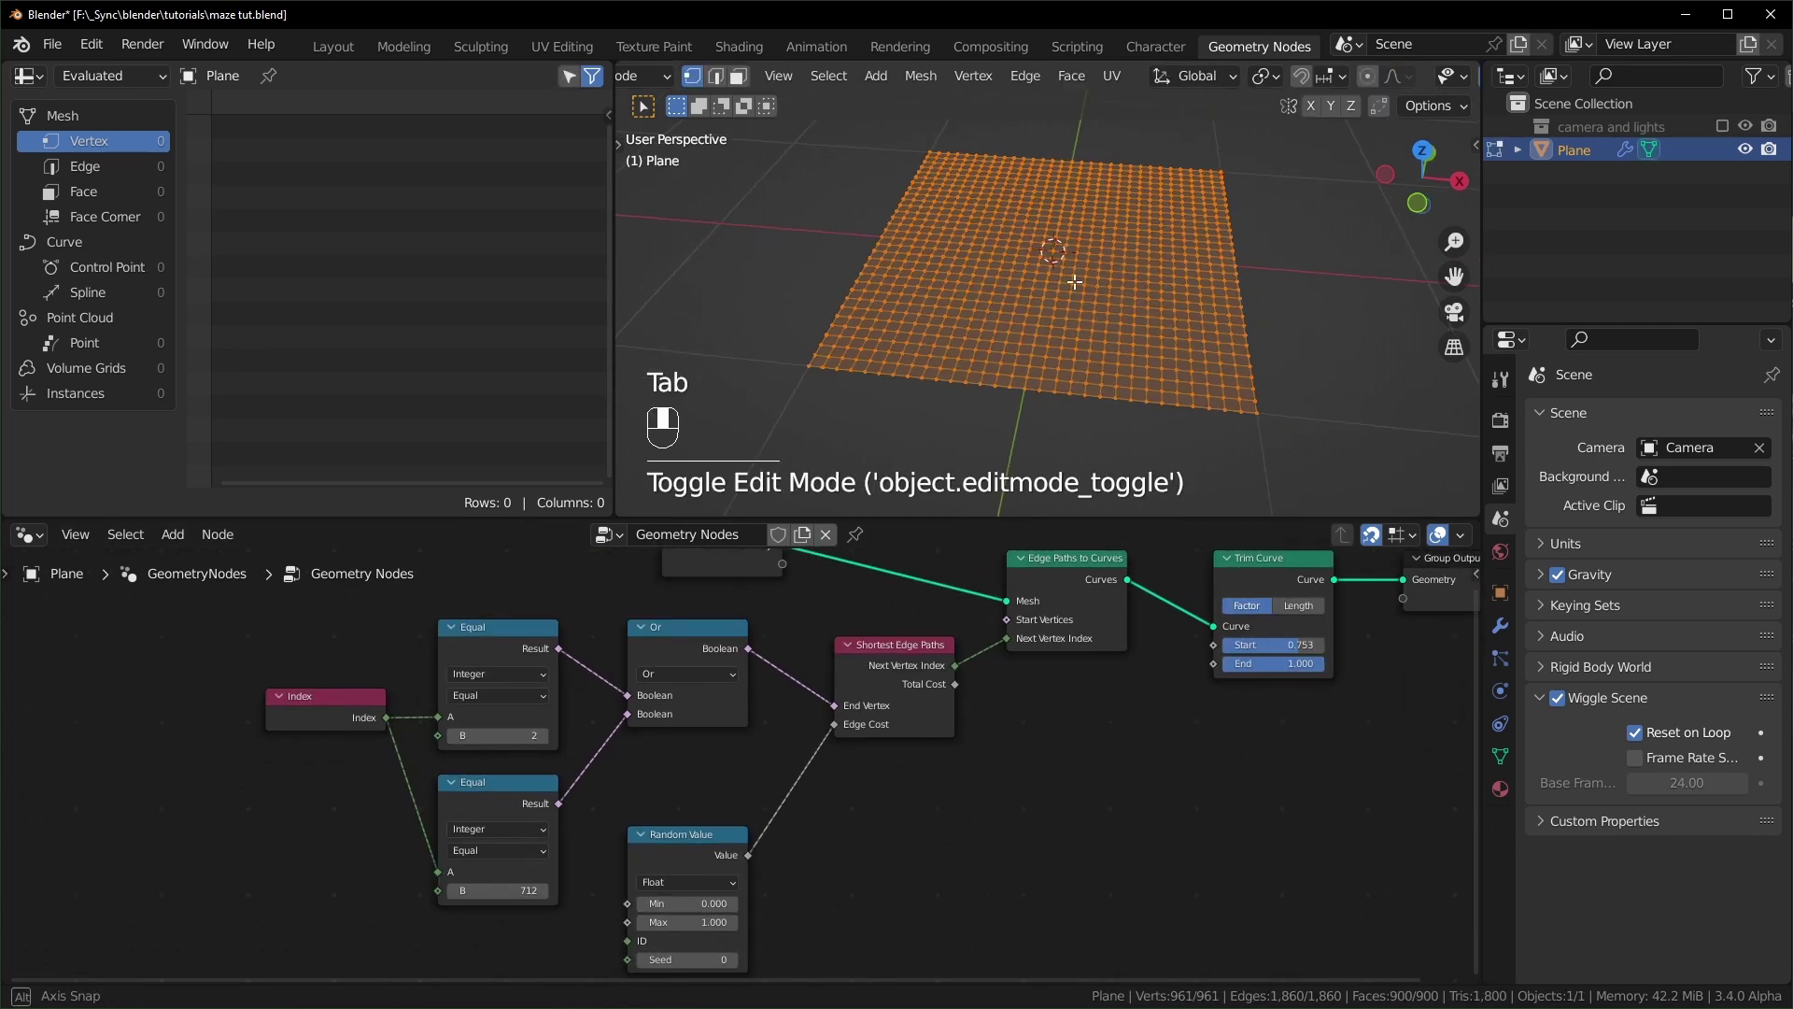
middle_drag(1072, 279, 1018, 257)
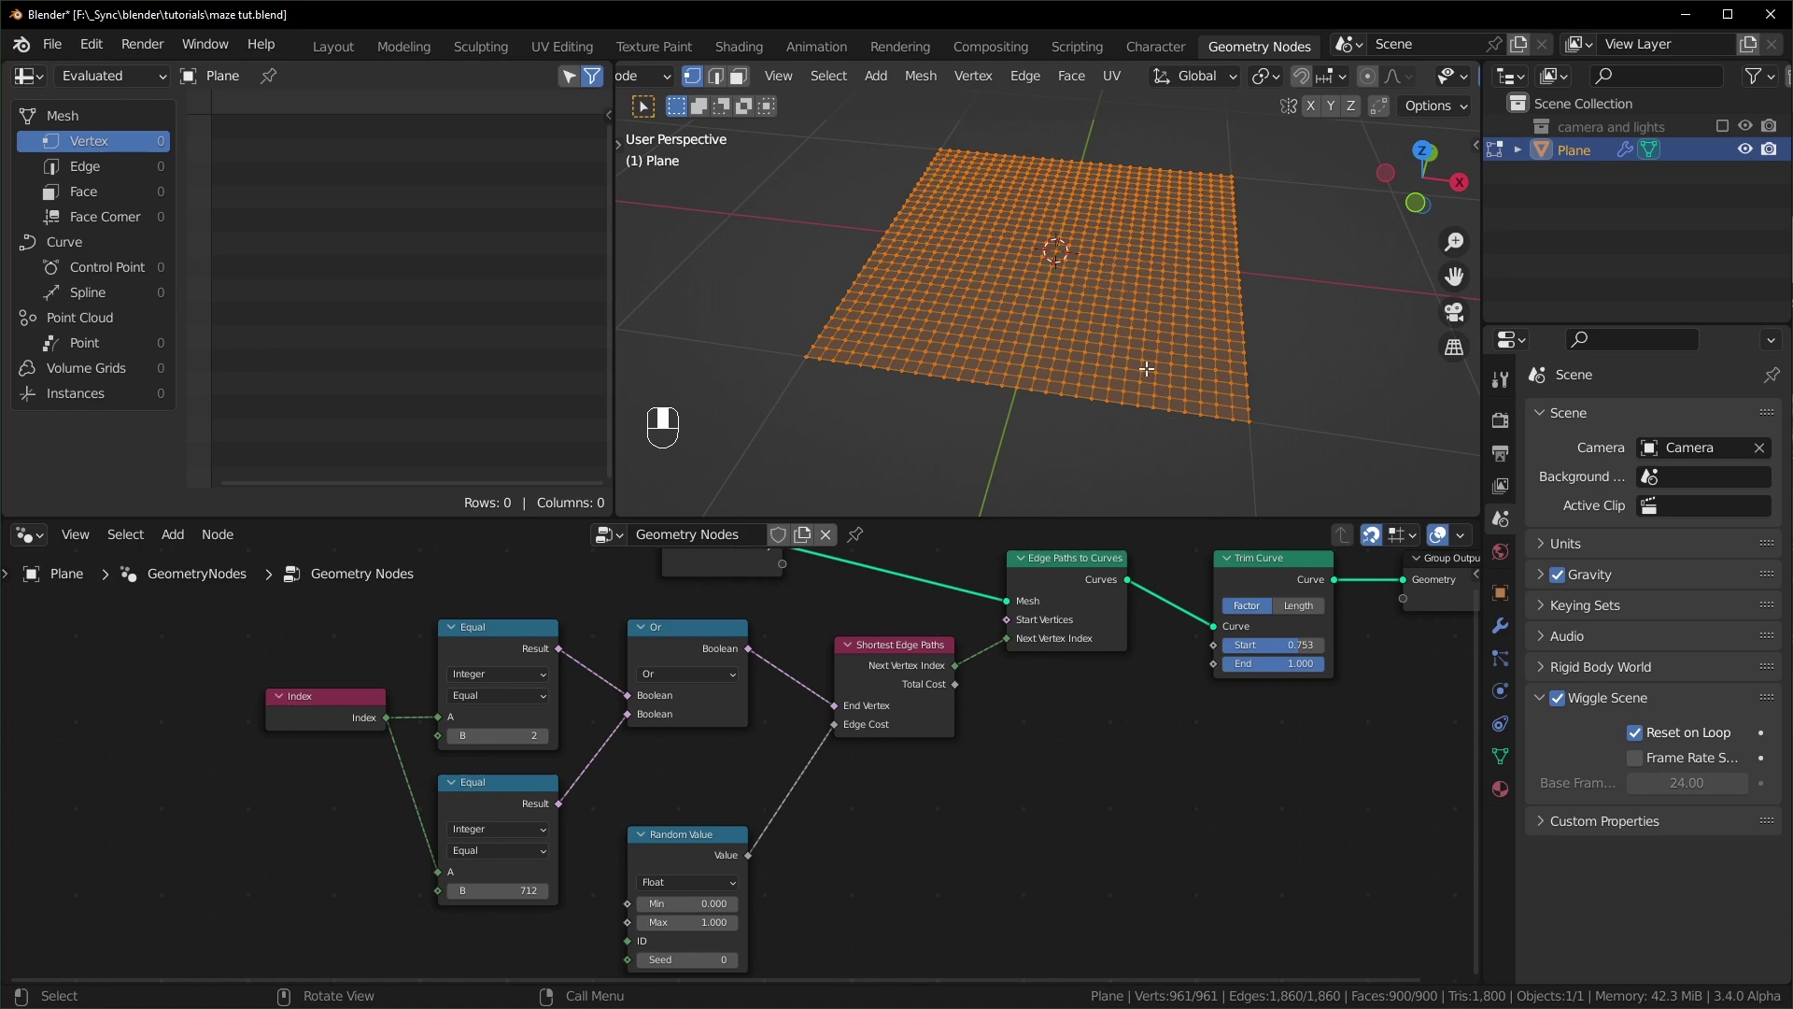
- Detach the Index, Equal and Or nodes, moving them aside, and expose End Vertex as a Group Input socket
key(ctrl+space)
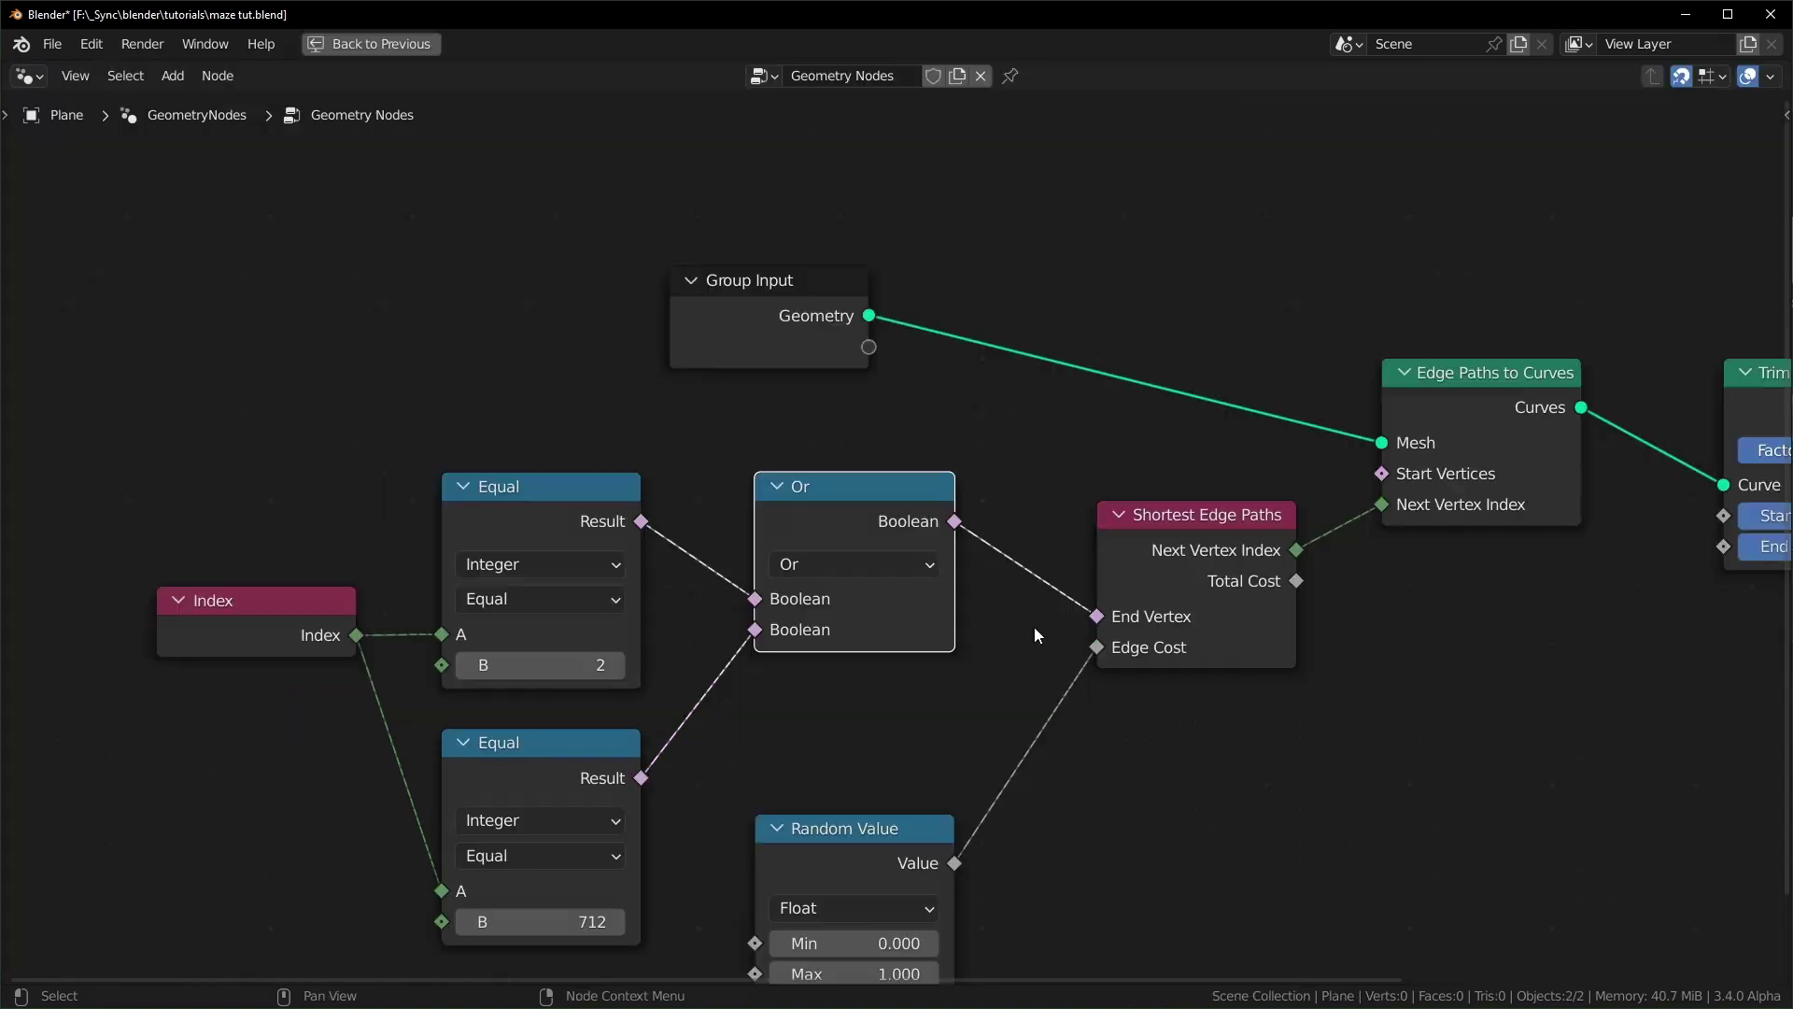
drag(281, 445, 705, 860)
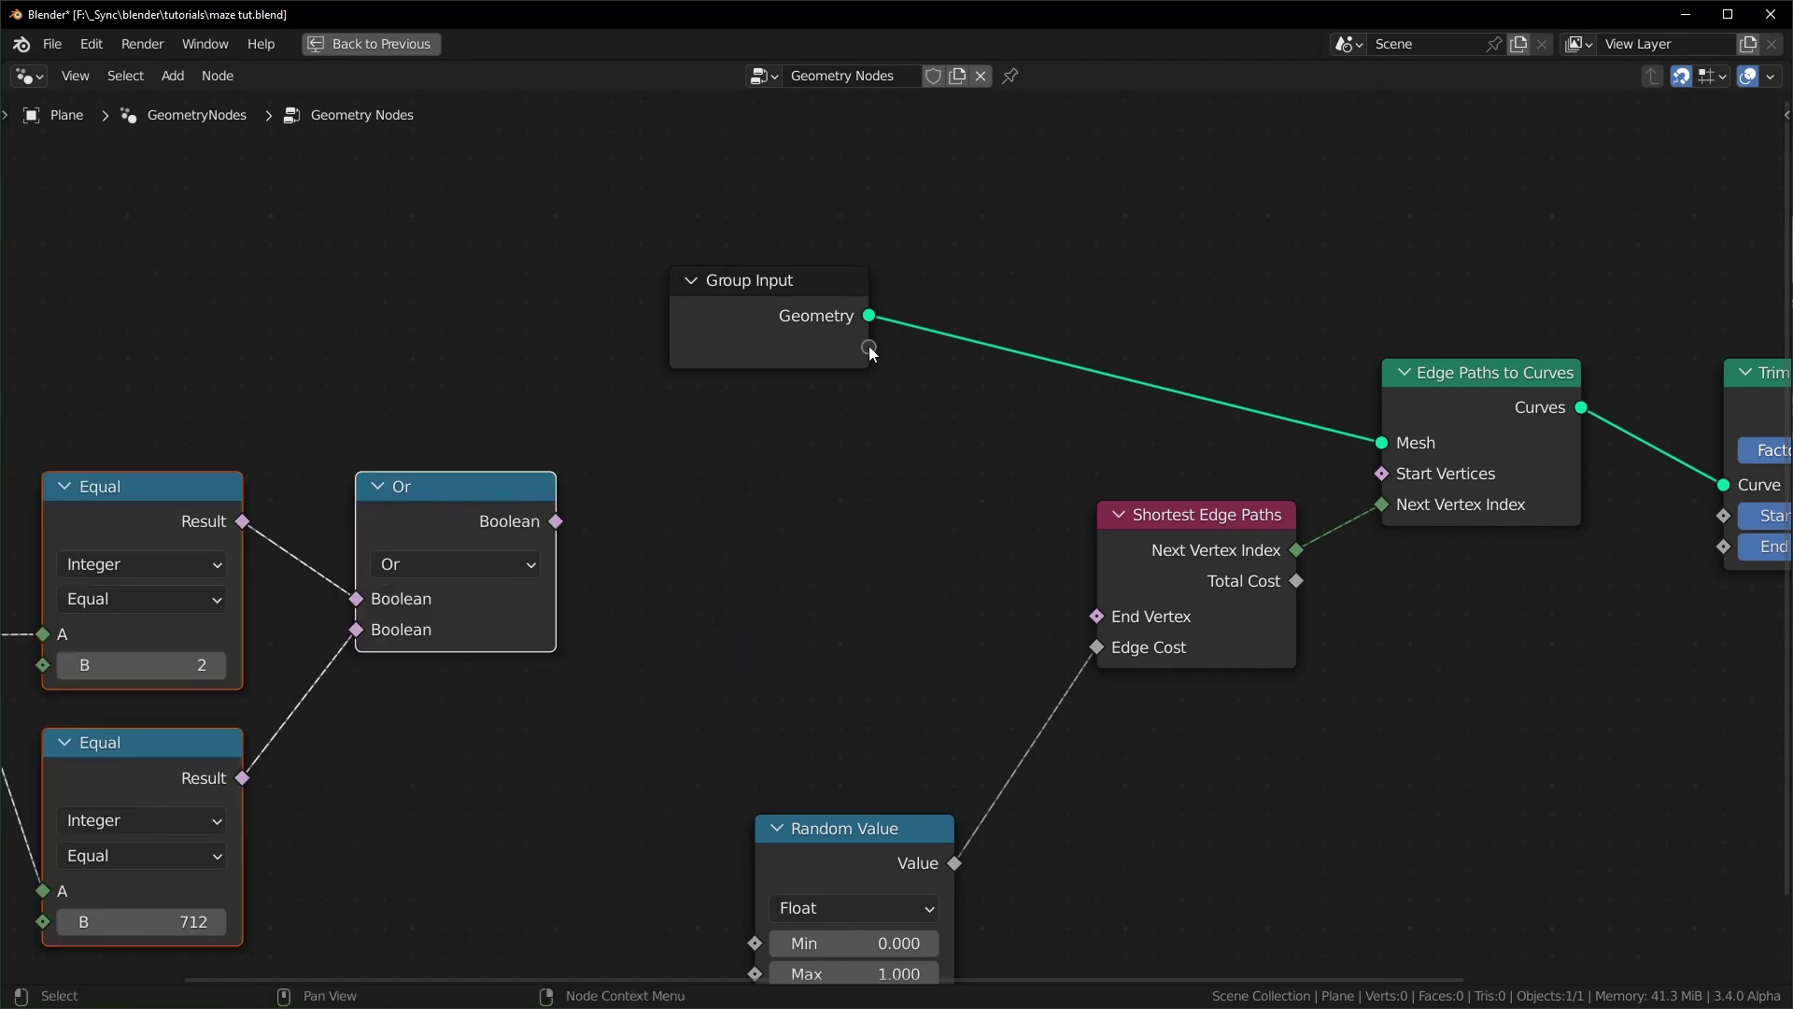
drag(869, 346, 952, 388)
drag(989, 586, 1096, 615)
key(ctrl+space)
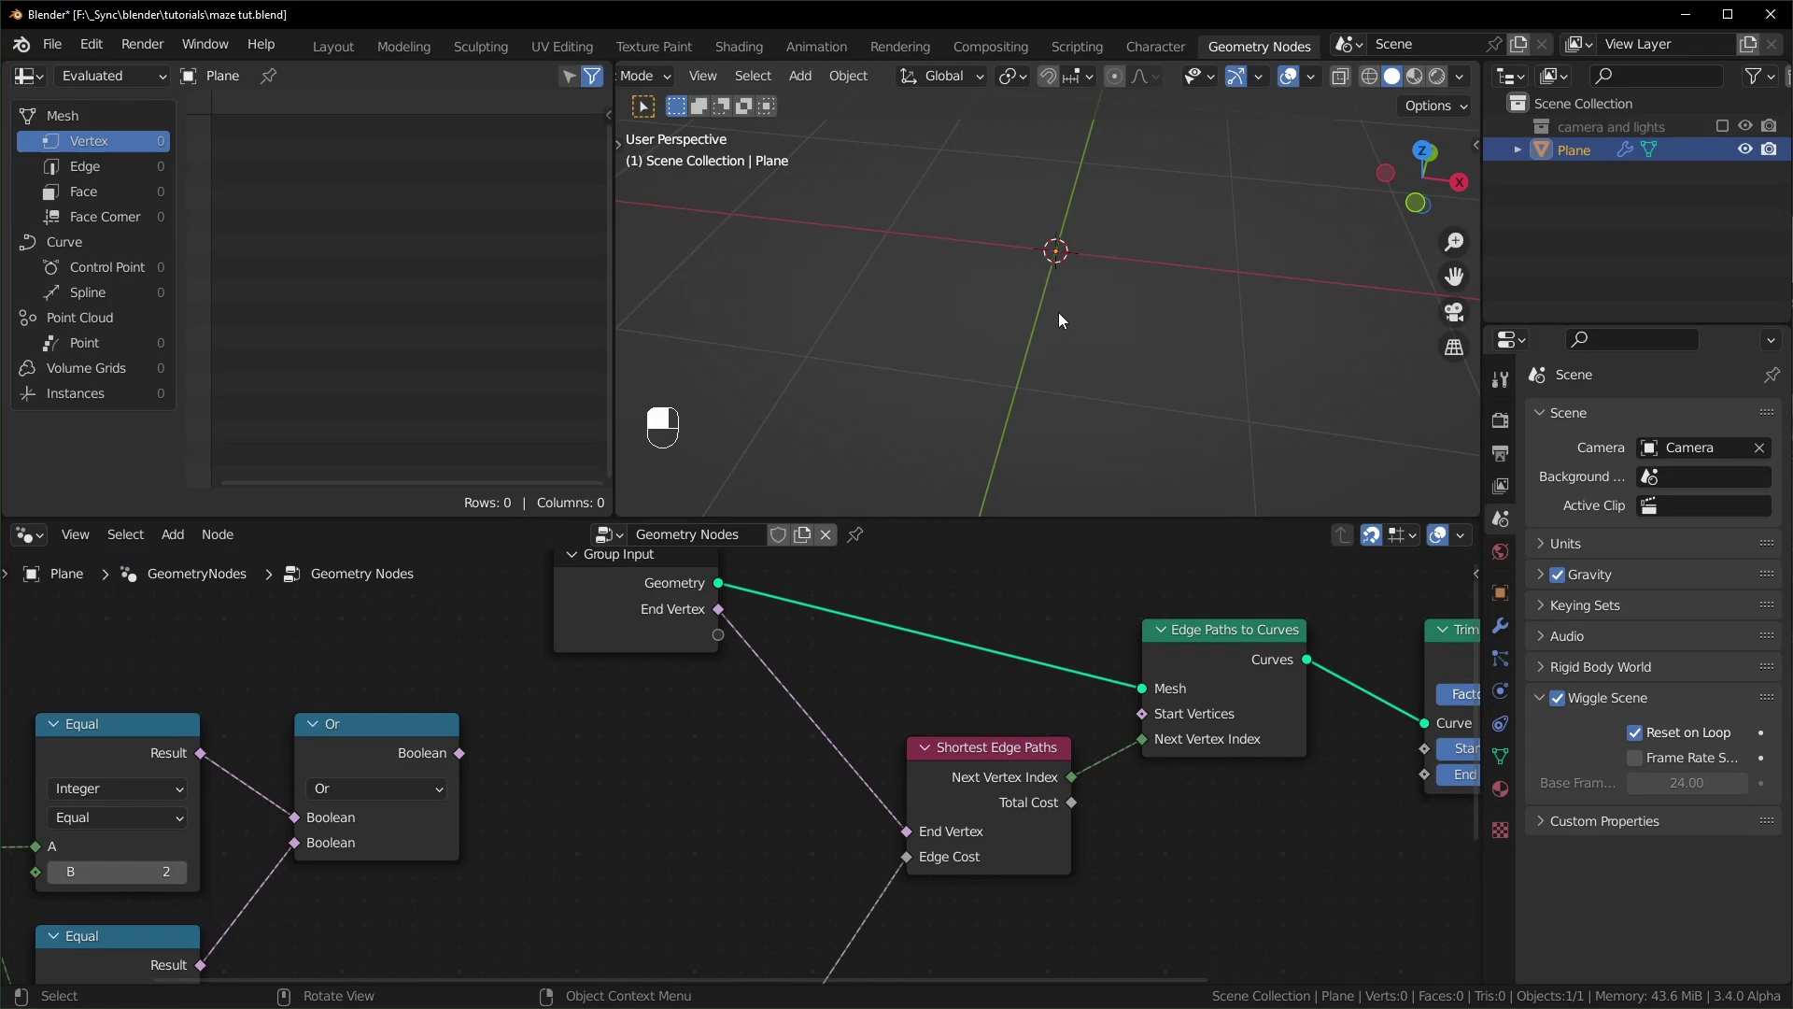
- Create a vertex group on the plane and assign it two vertices on opposite edges of the grid
key(Tab)
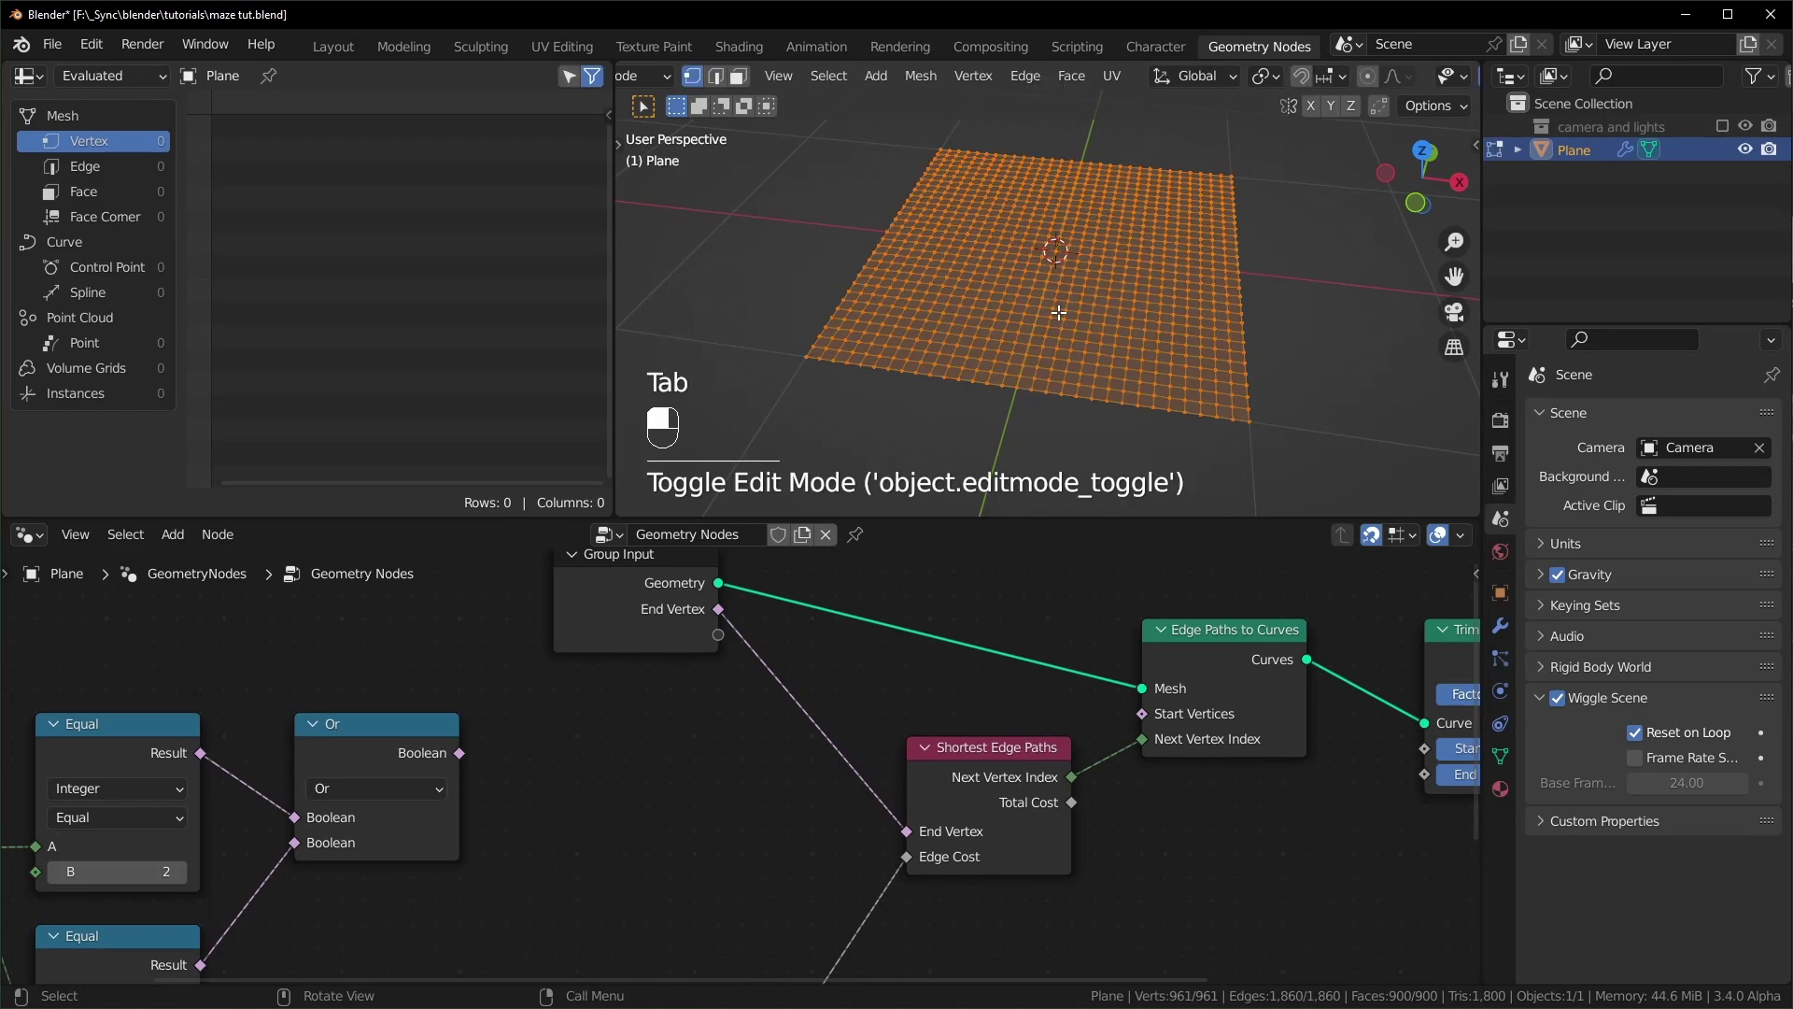
click(1501, 754)
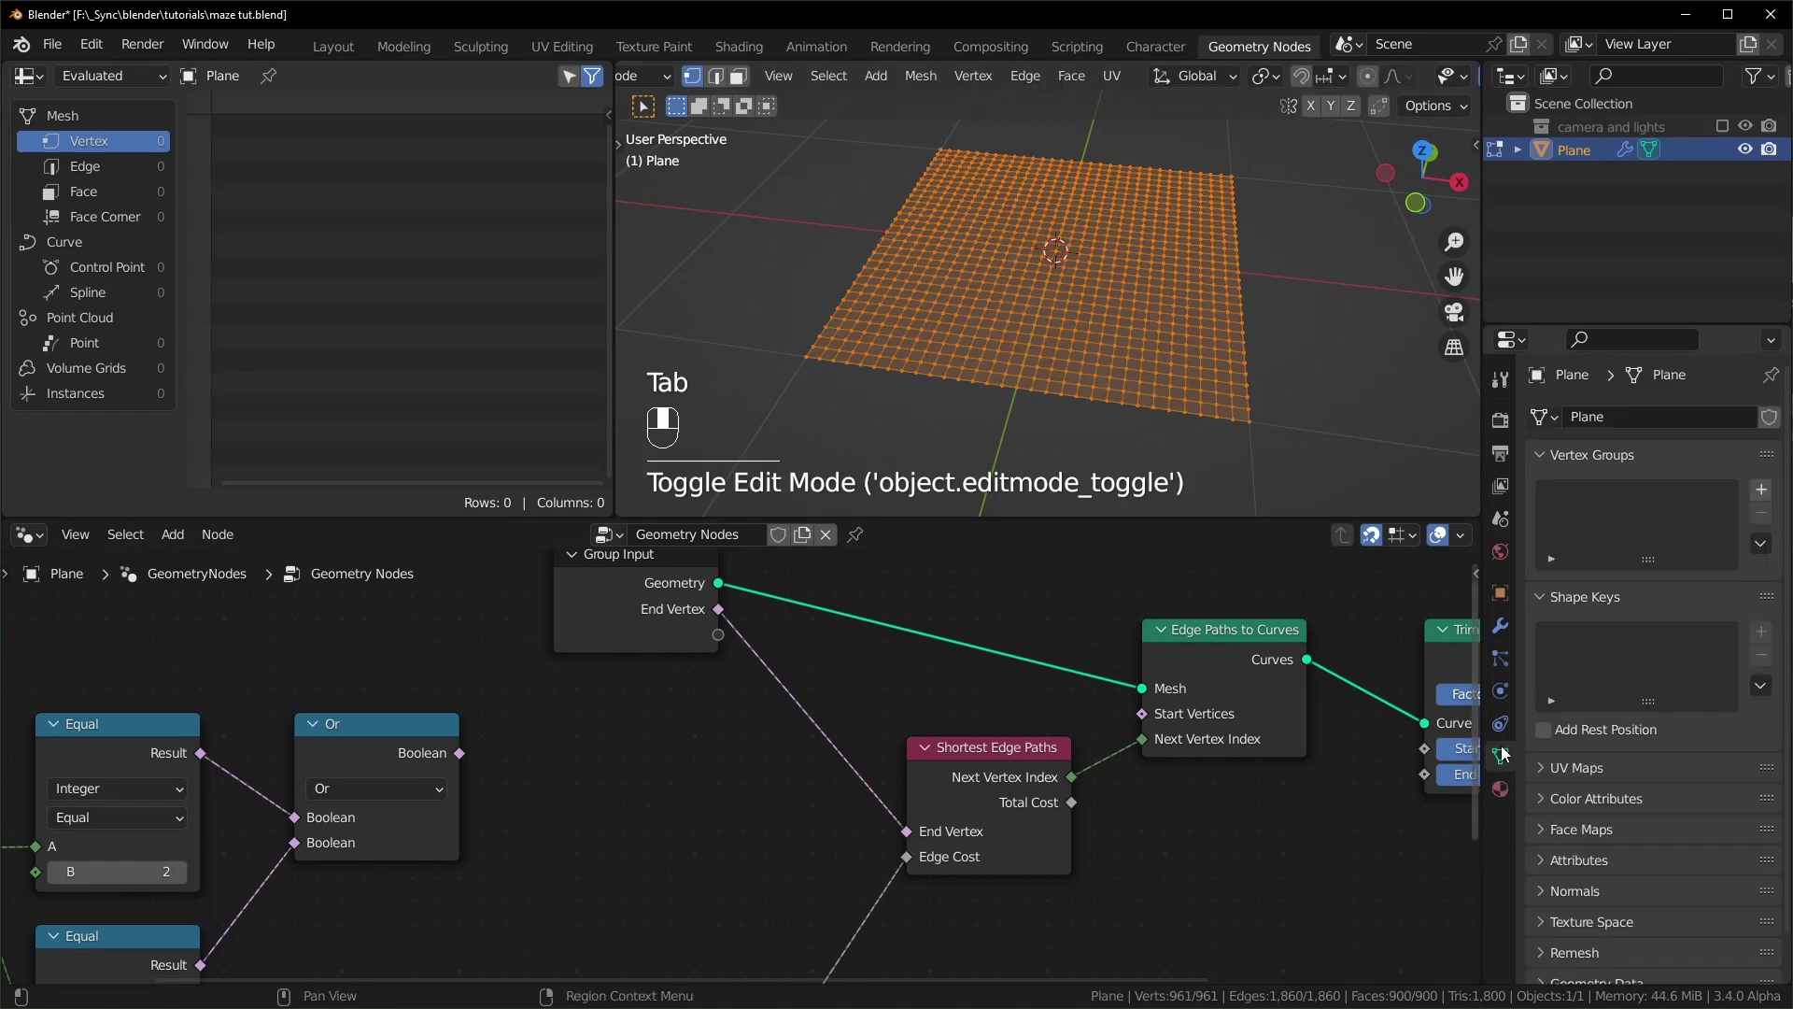
click(1761, 492)
click(843, 375)
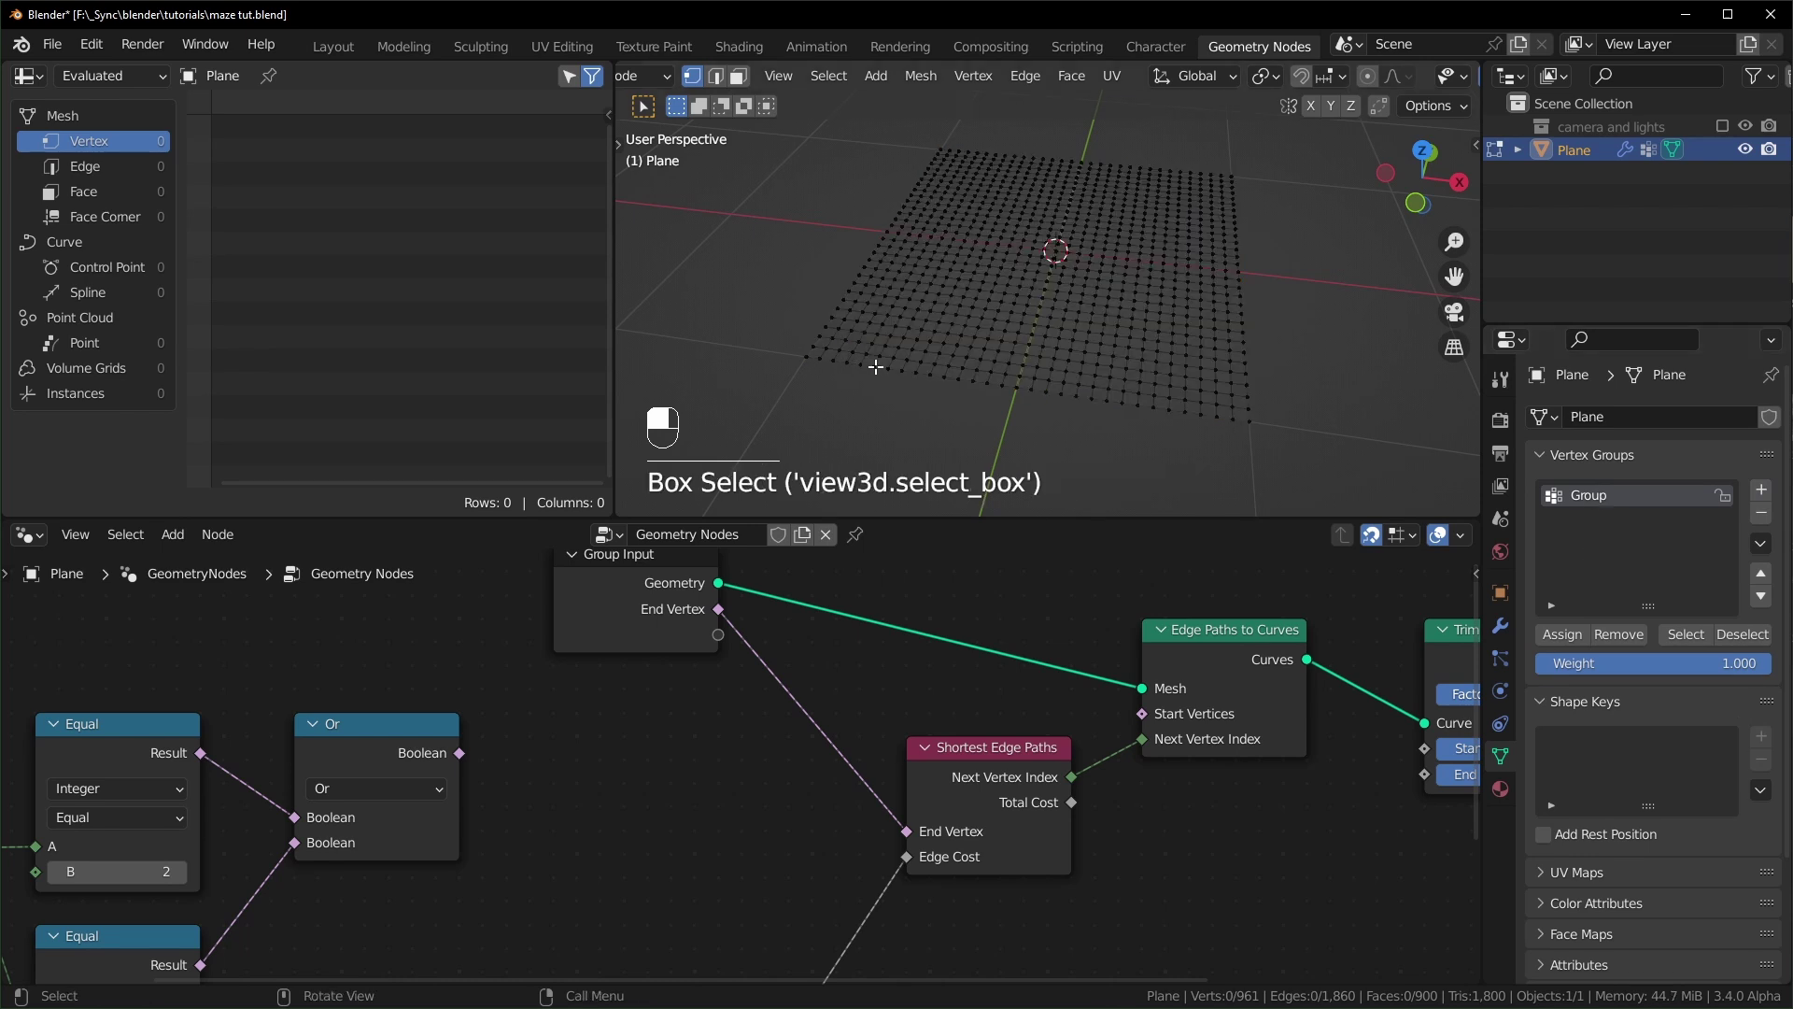
click(878, 368)
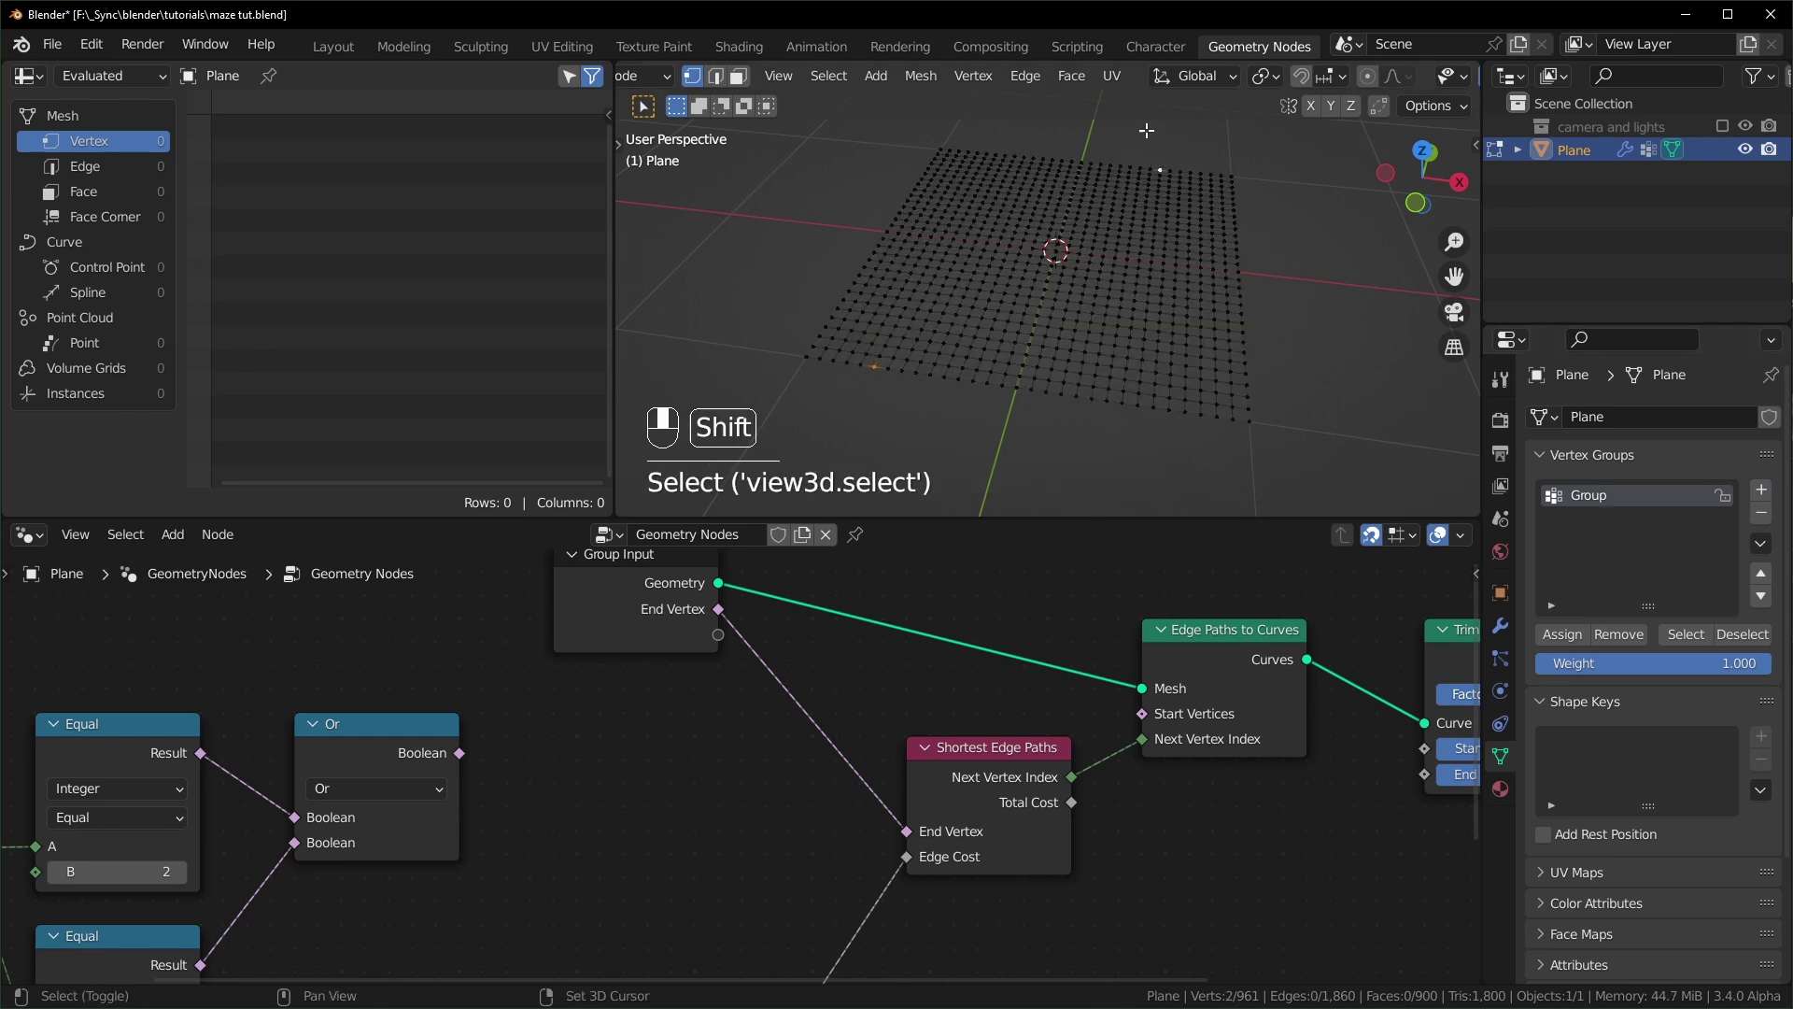
click(1563, 639)
key(Tab)
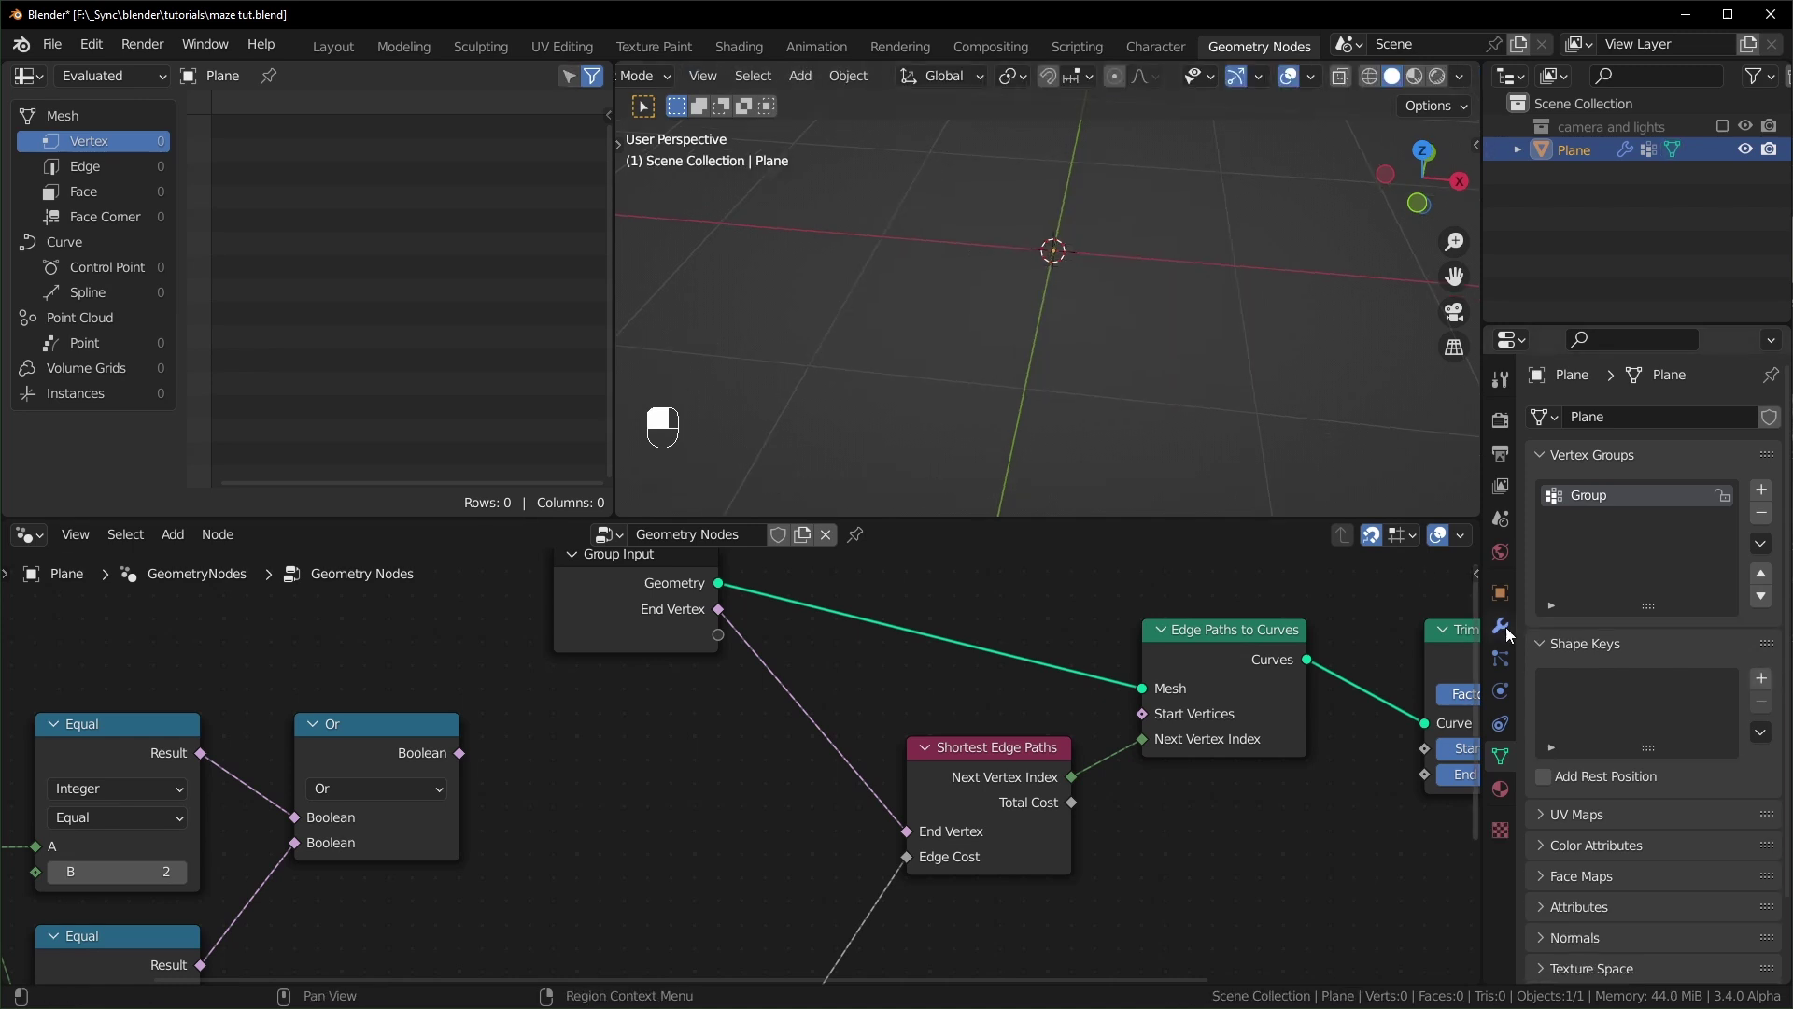
- Use the Group attribute as the modifier's End Vertex input and set the Trim Curve's Start to 0.260
click(1501, 627)
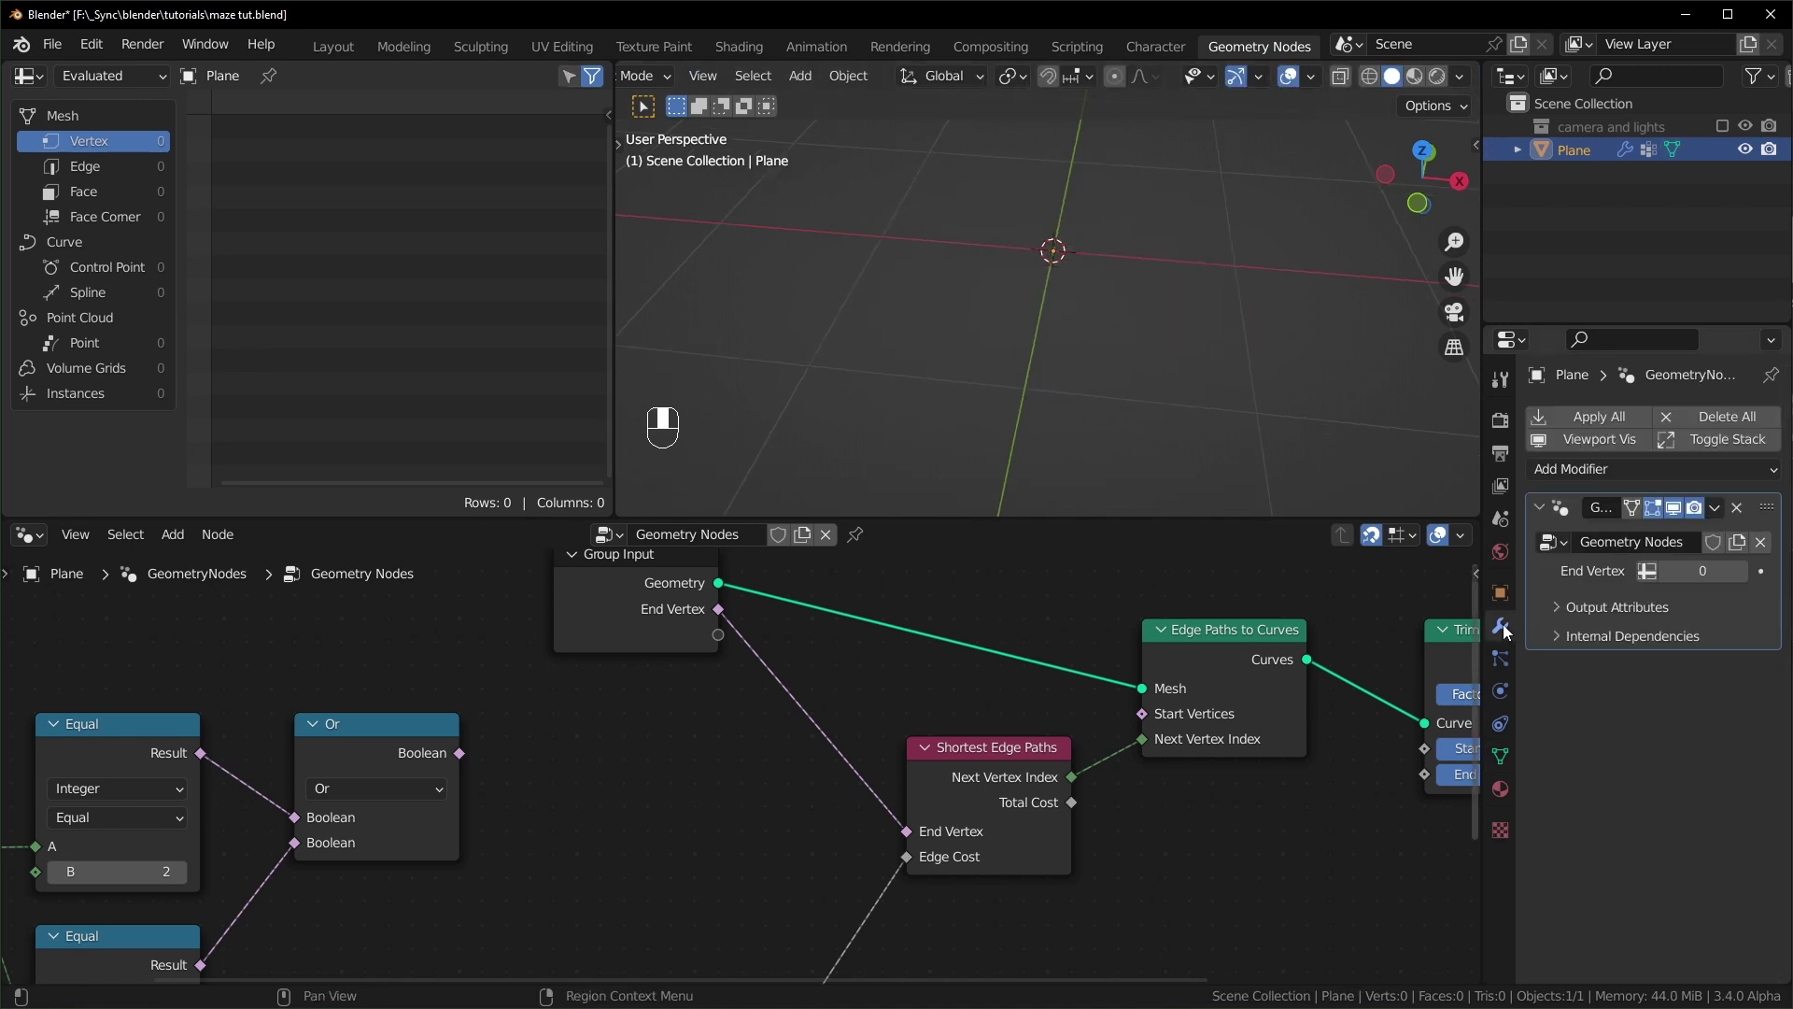
click(1648, 572)
click(1694, 583)
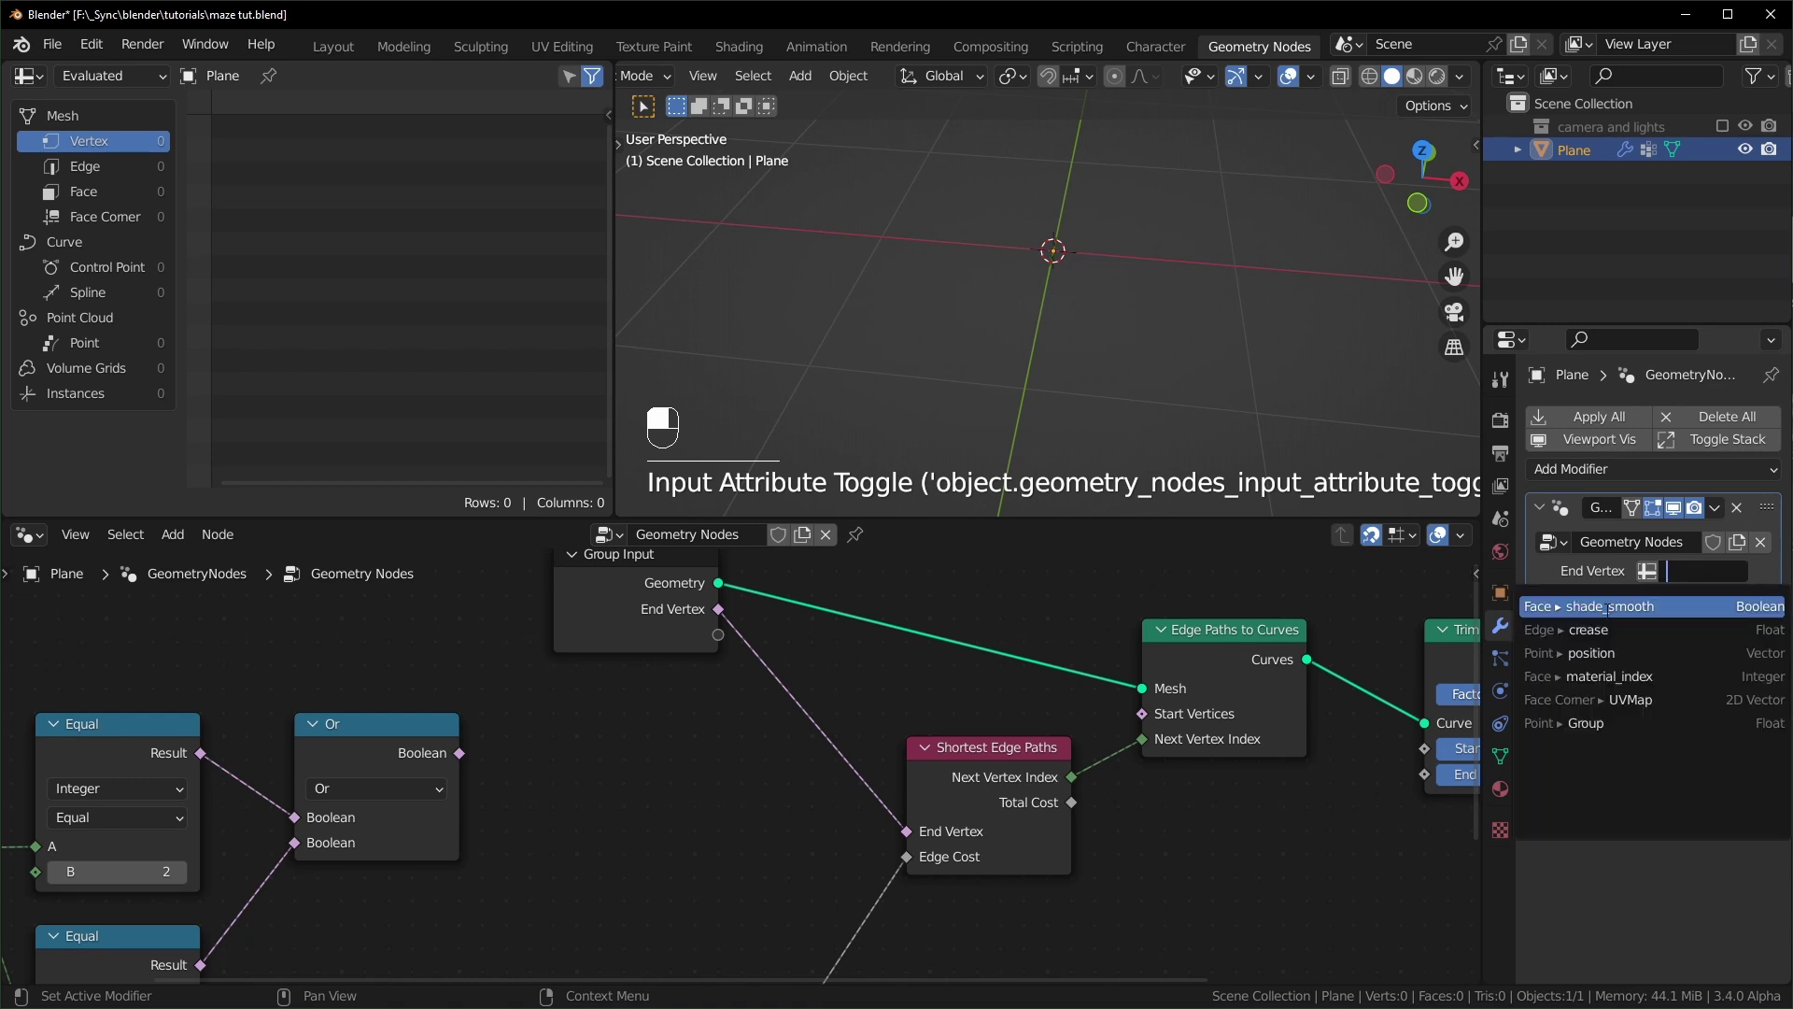
click(1605, 724)
drag(1089, 753, 1047, 753)
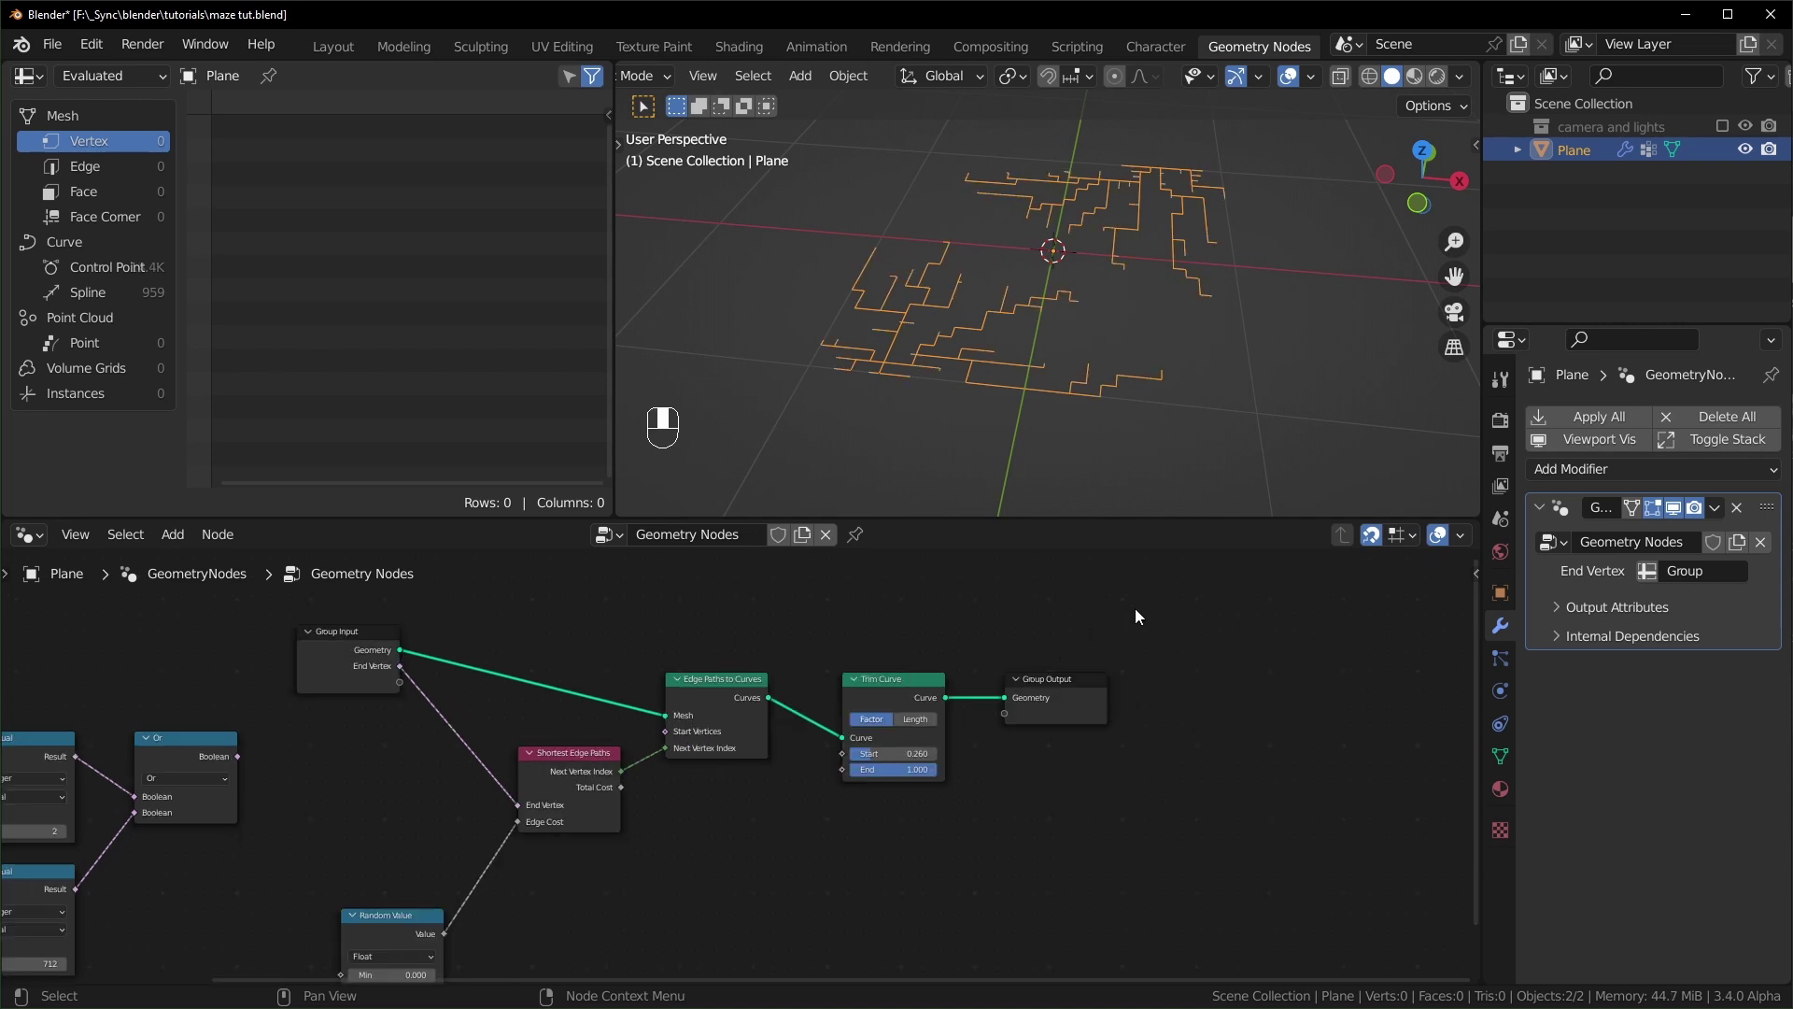
- Move the Group Output farther away and insert a Curve to Mesh node between it and Trim Curve
drag(1070, 681, 1265, 681)
click(1147, 758)
key(shift+a)
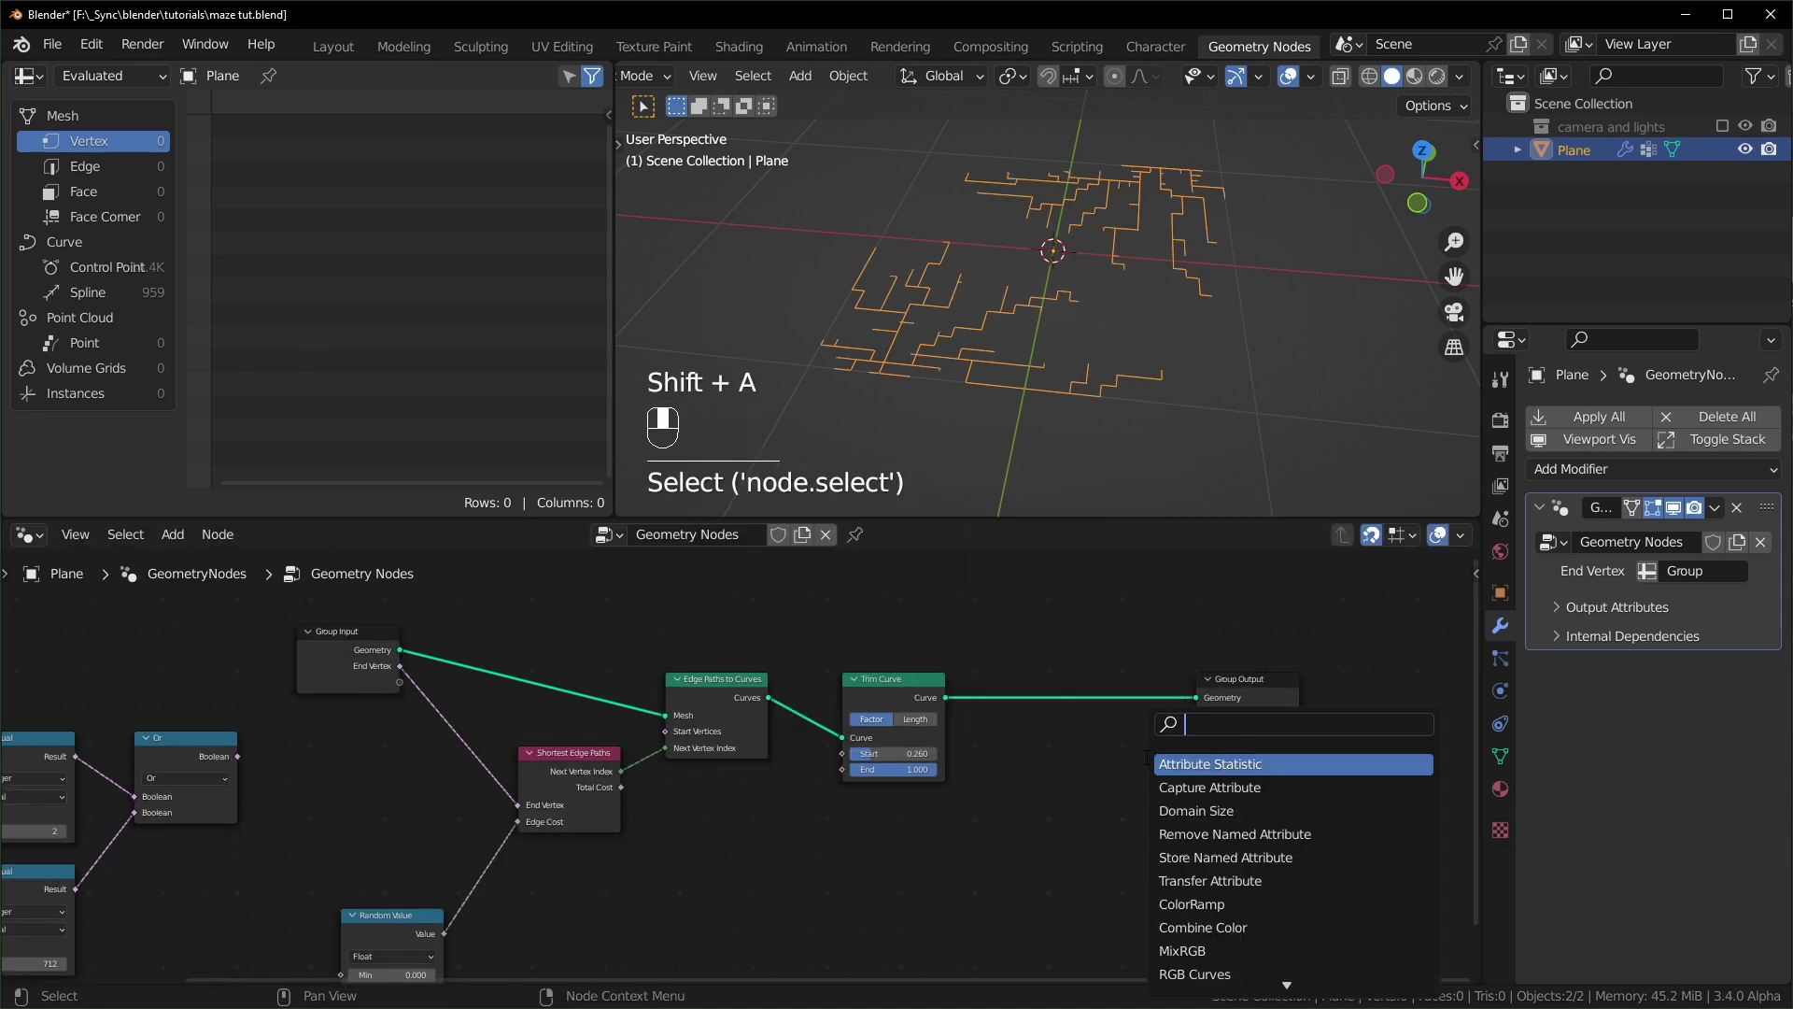
scroll(988, 766, up, 1)
key(shift+a)
text(curve to mesh)
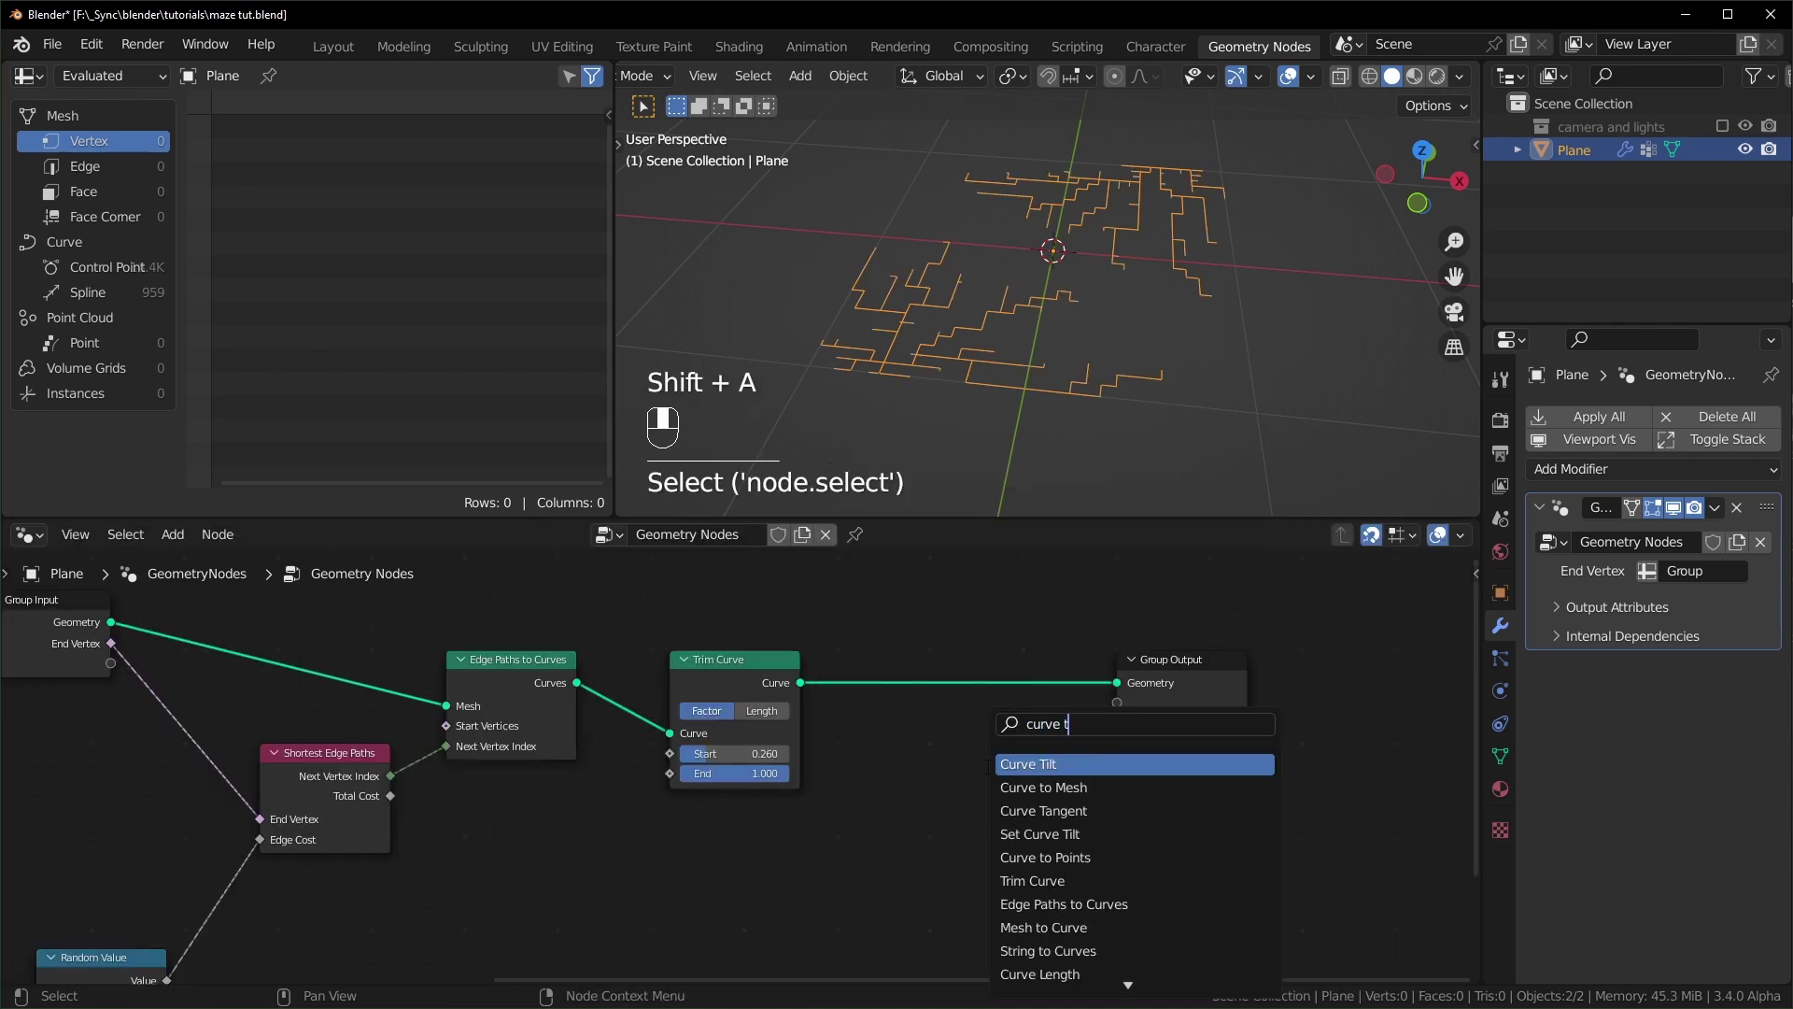
key(Return)
click(910, 651)
scroll(964, 712, up, 1)
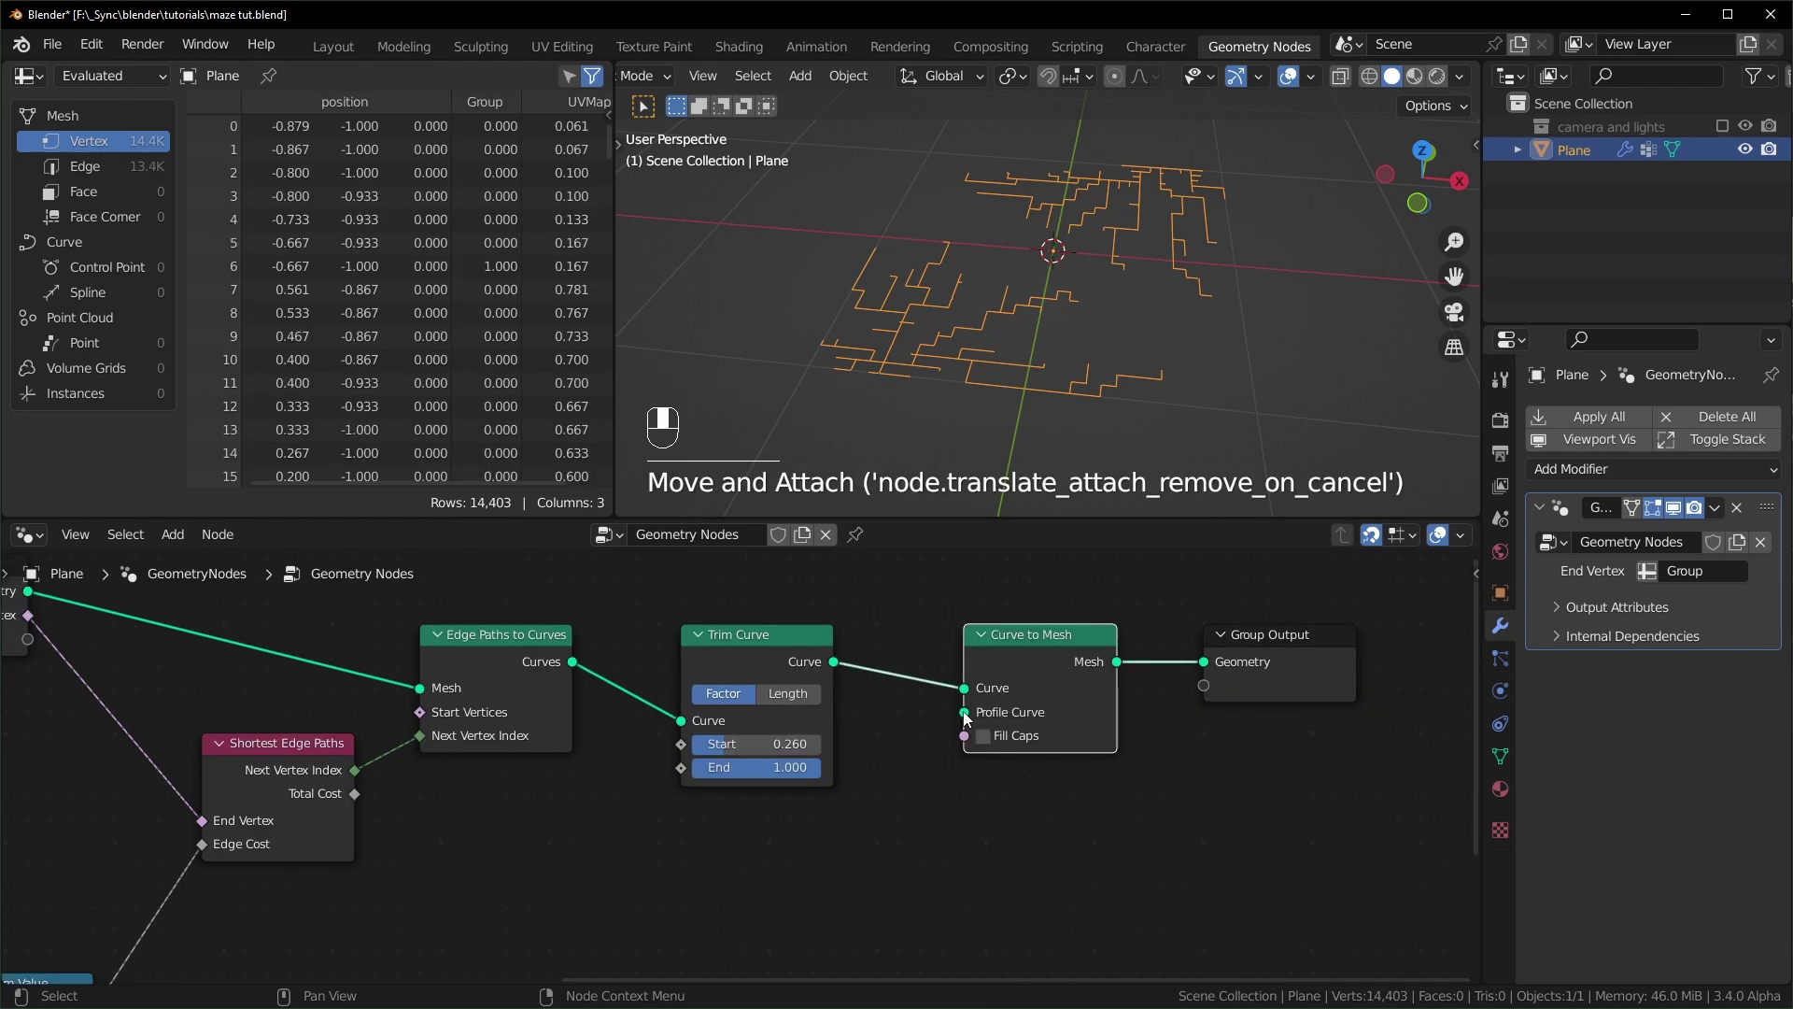
- Feed Curve to Mesh a Quadrilateral profile curve of 0.01 m width and height, and enable Fill Caps
drag(964, 712, 898, 818)
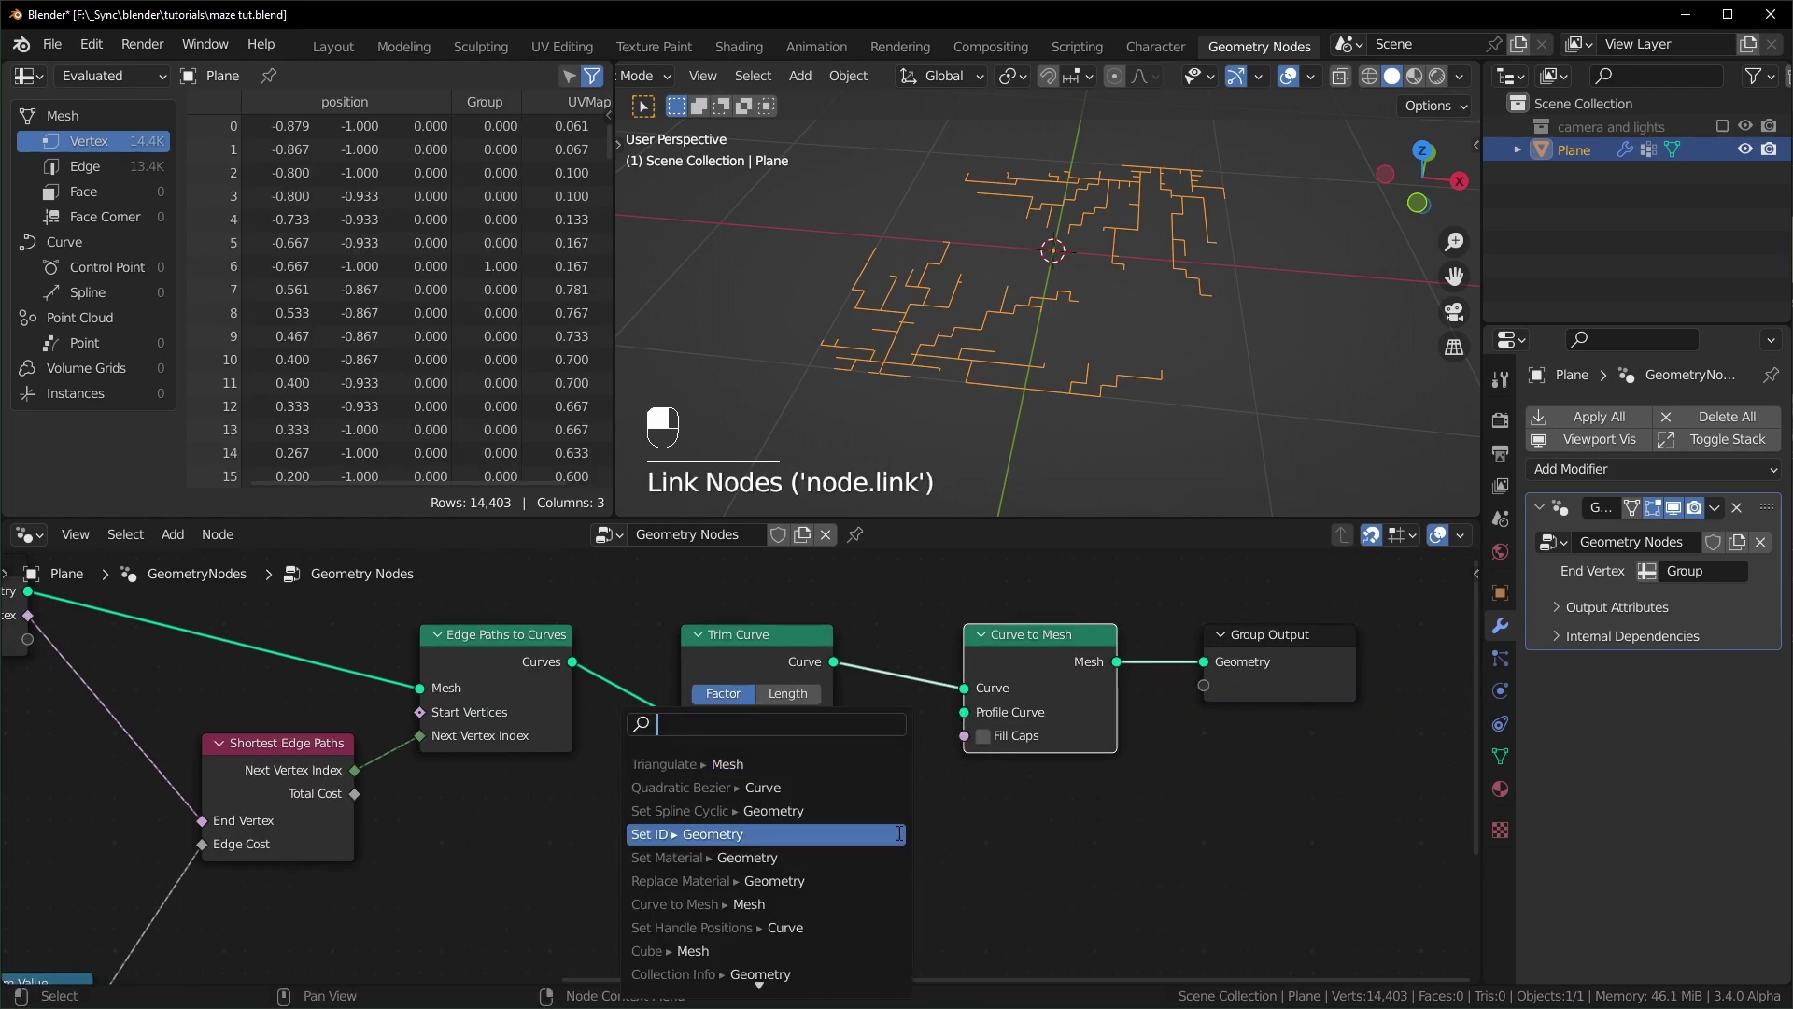
text(qua)
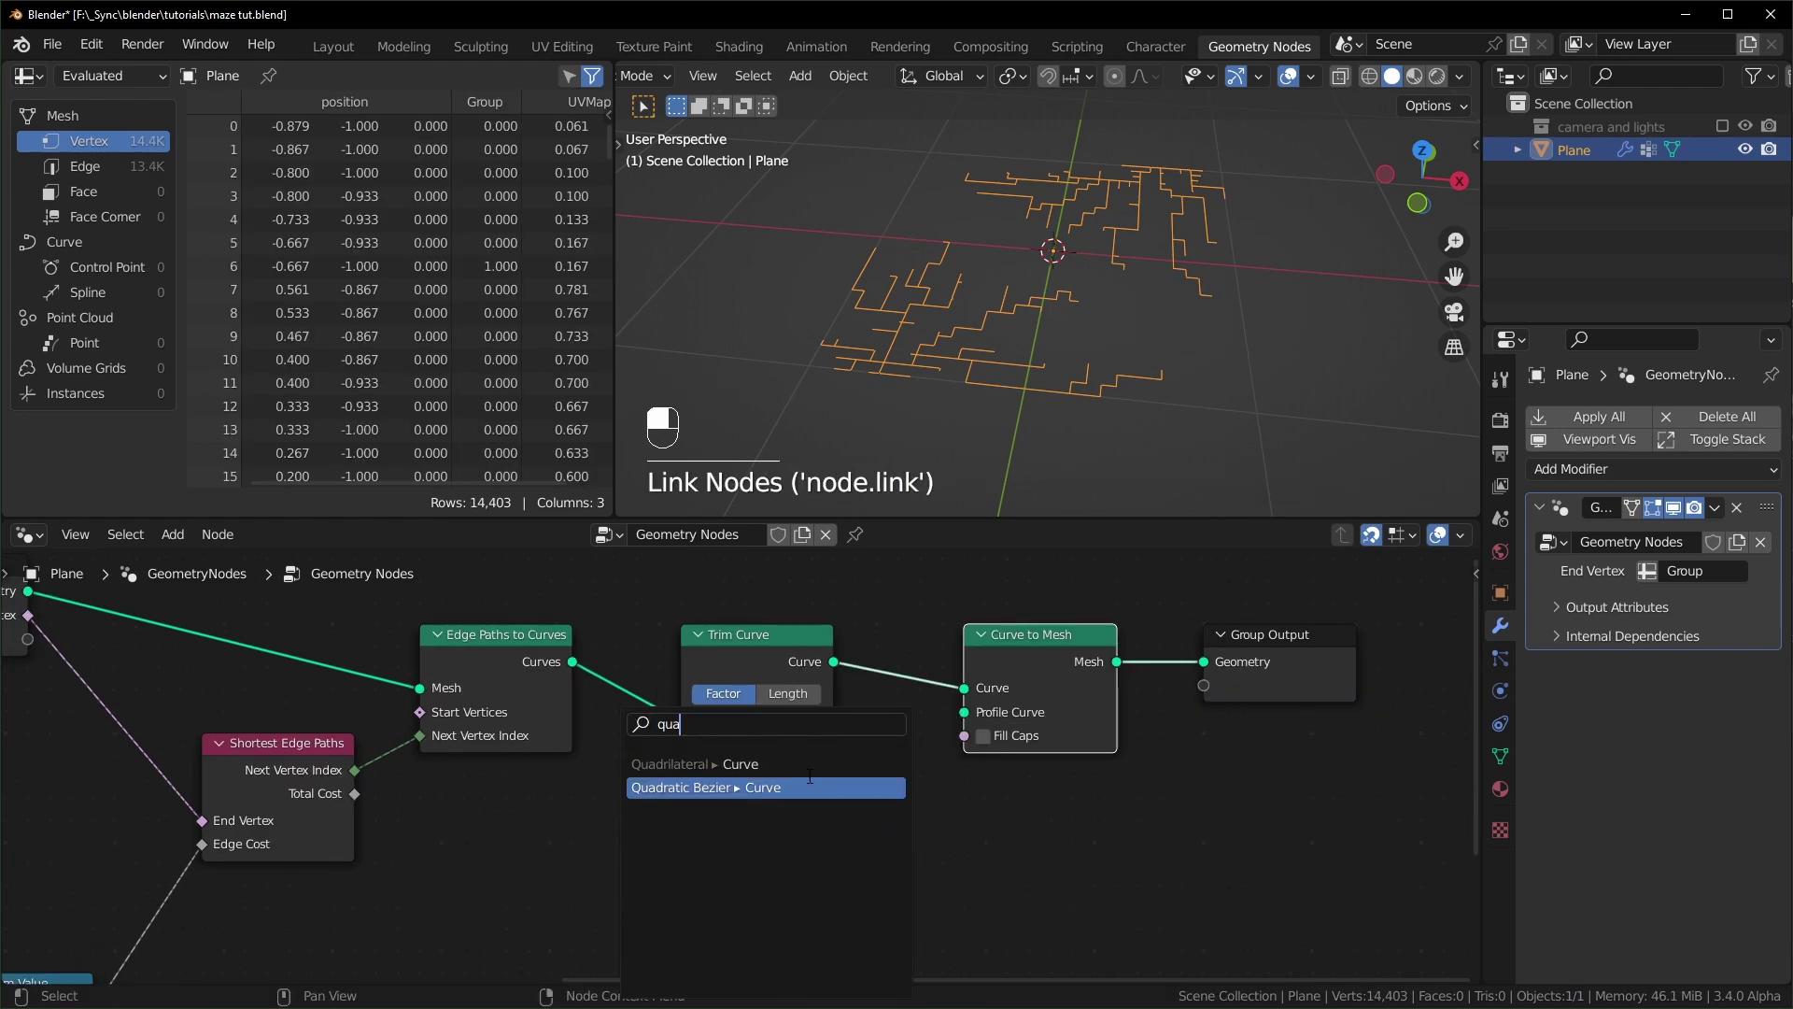
key(Return)
click(781, 786)
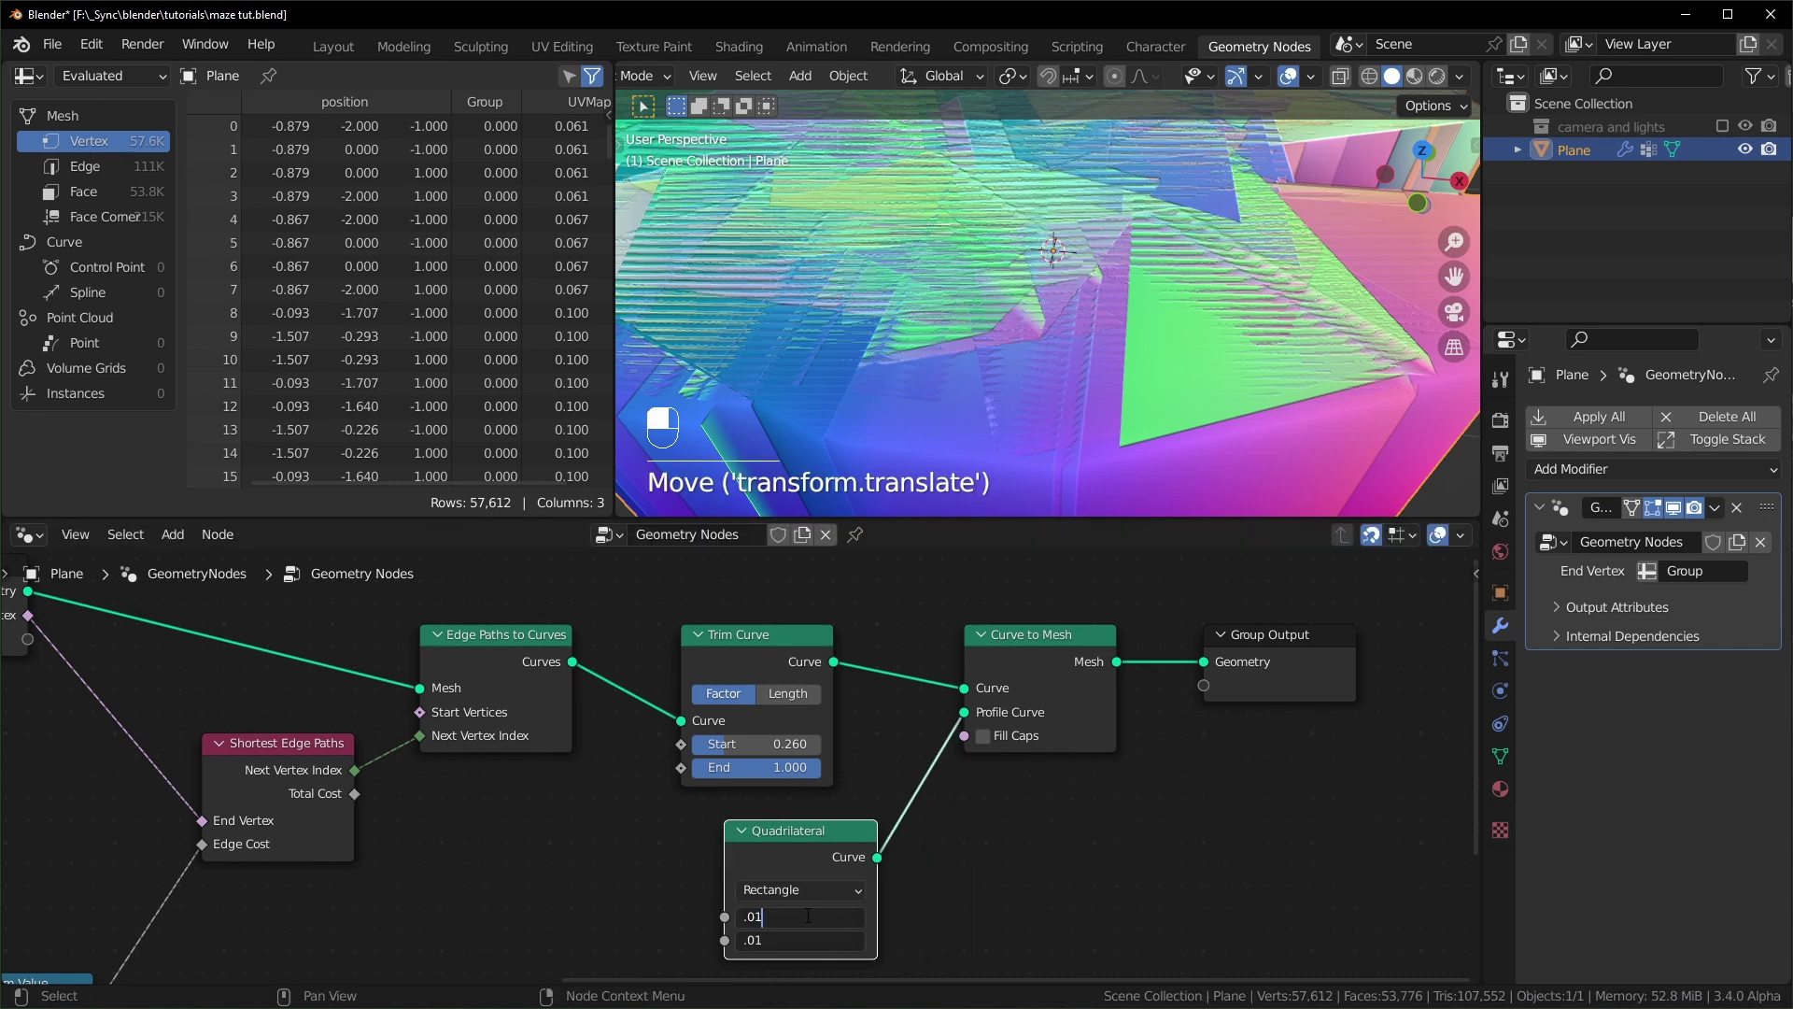
key(Return)
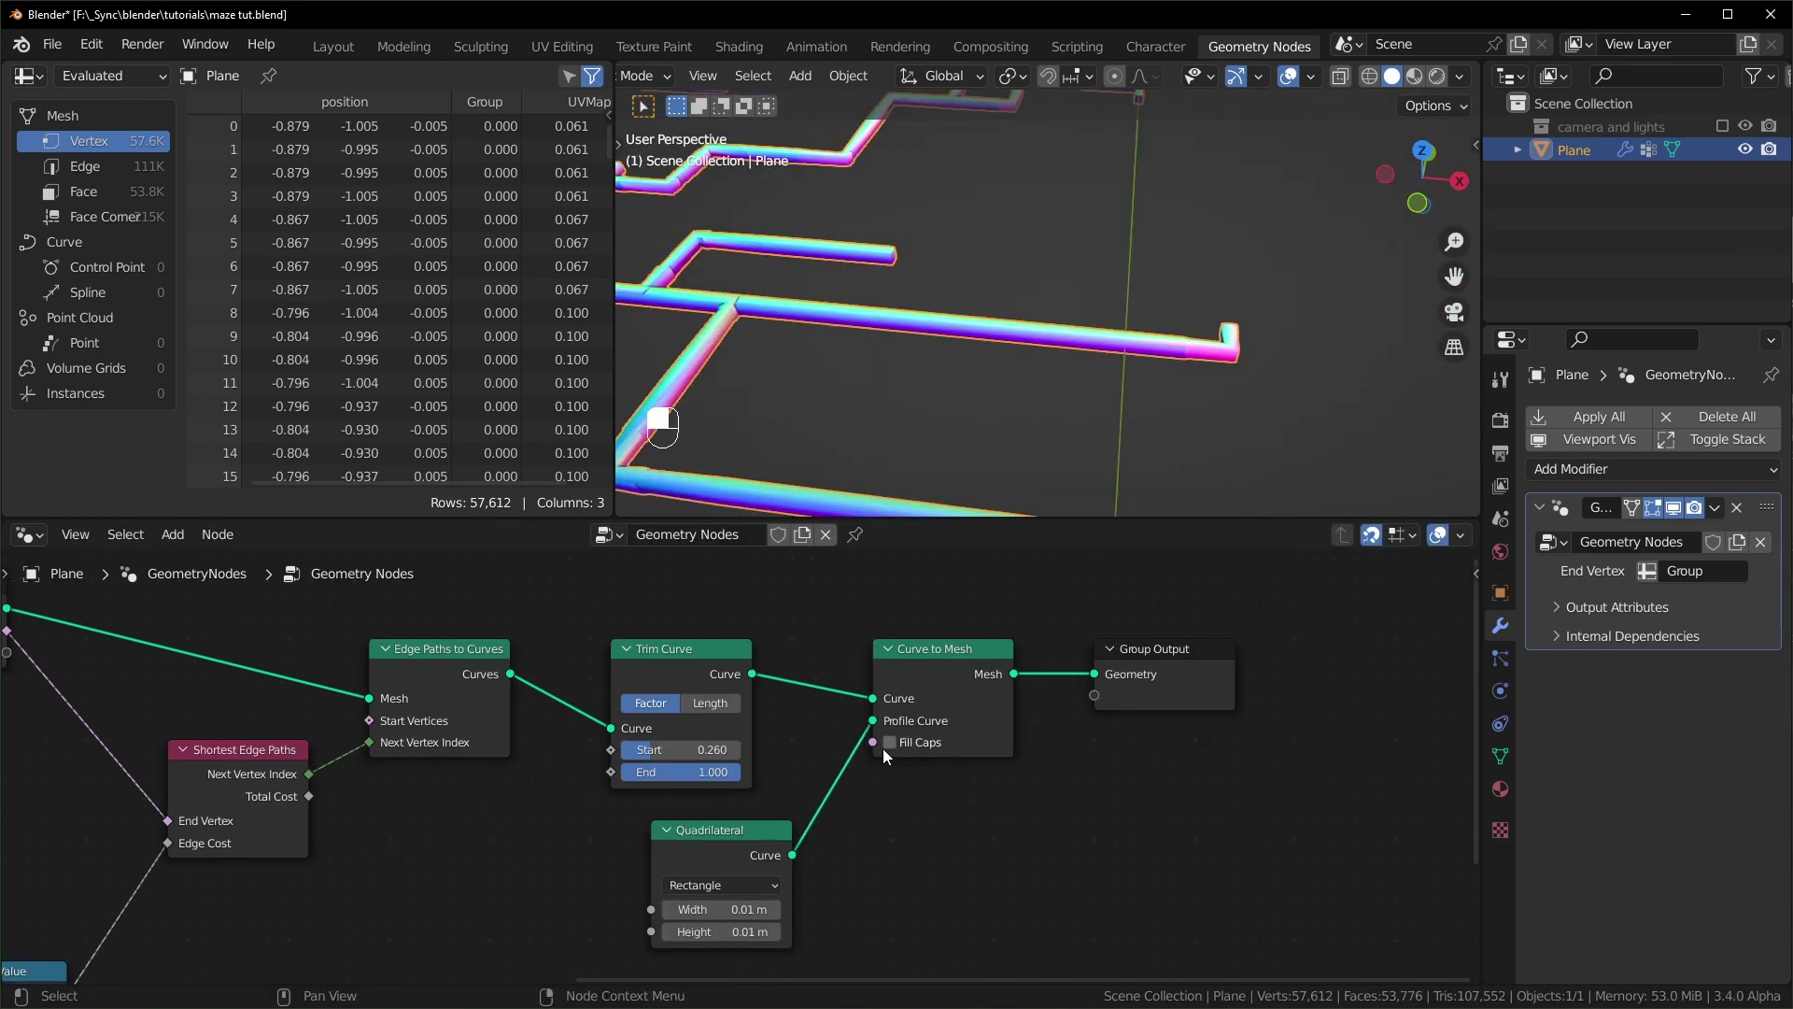
click(890, 743)
- Make room before the Group Output and insert a Set Shade Smooth node after Curve to Mesh with Shade Smooth disabled
drag(1154, 684, 1395, 663)
key(shift+a)
text(s)
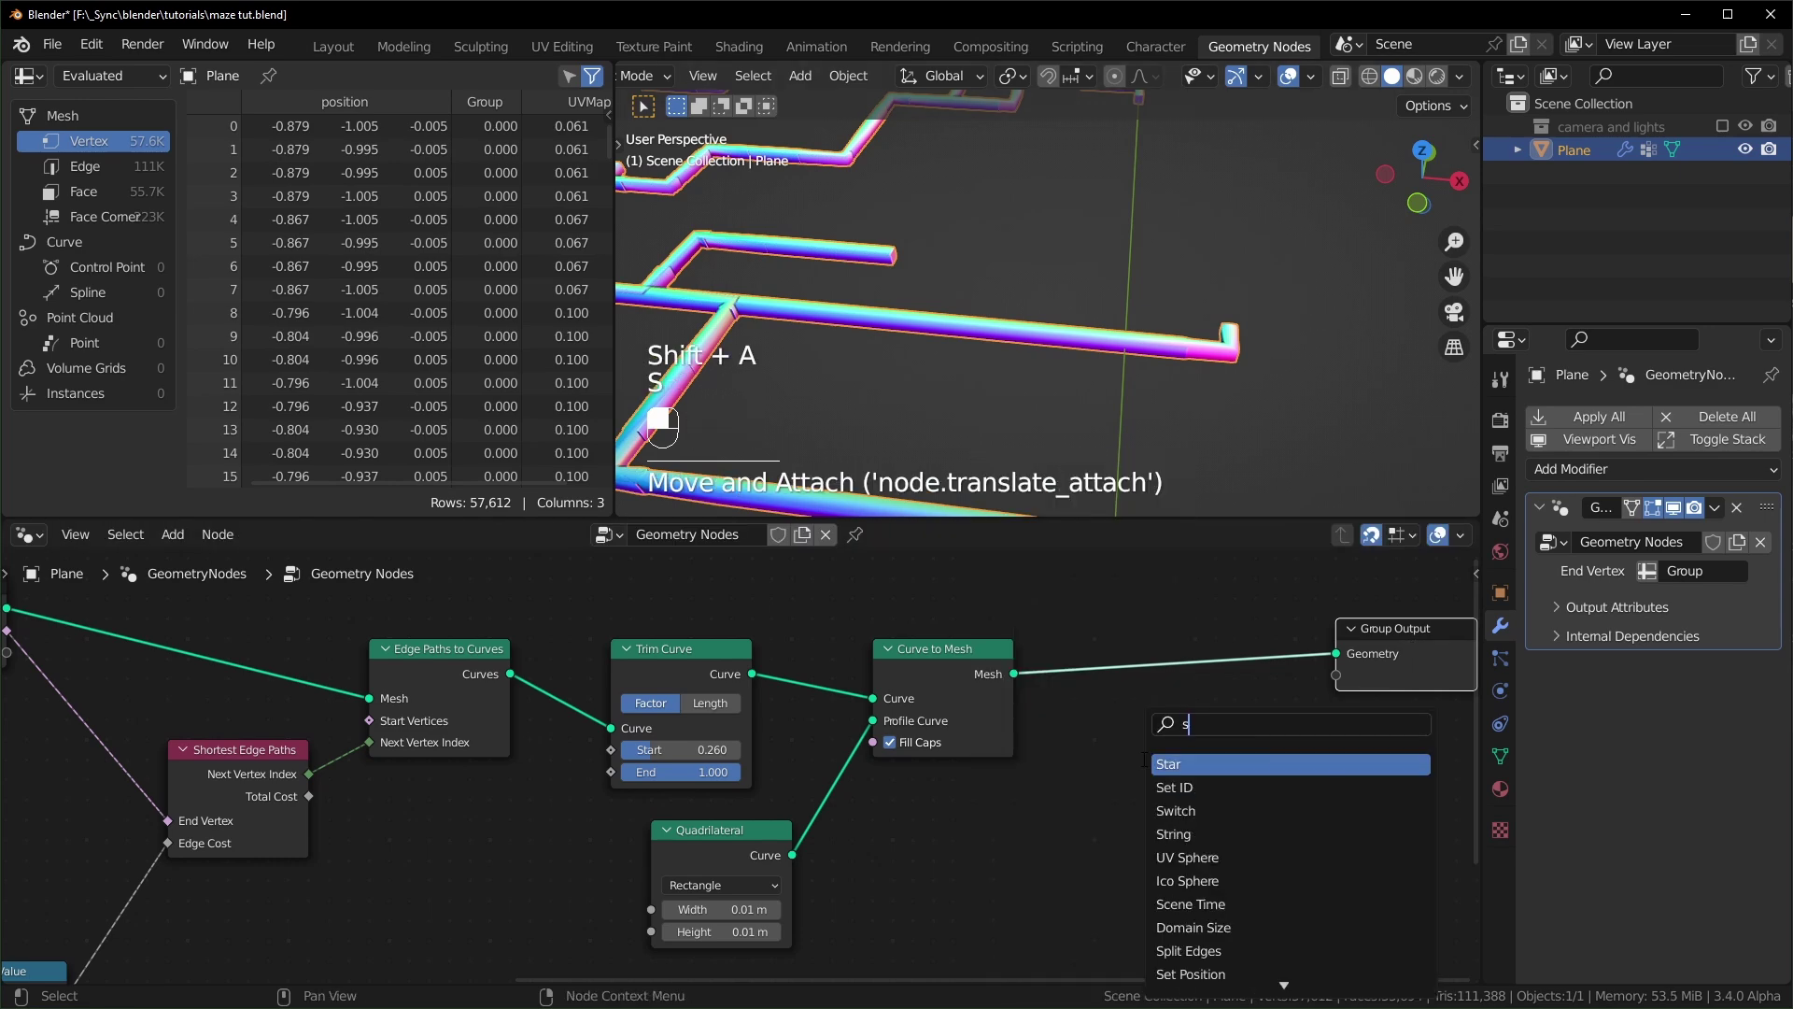
text(et sha)
key(Return)
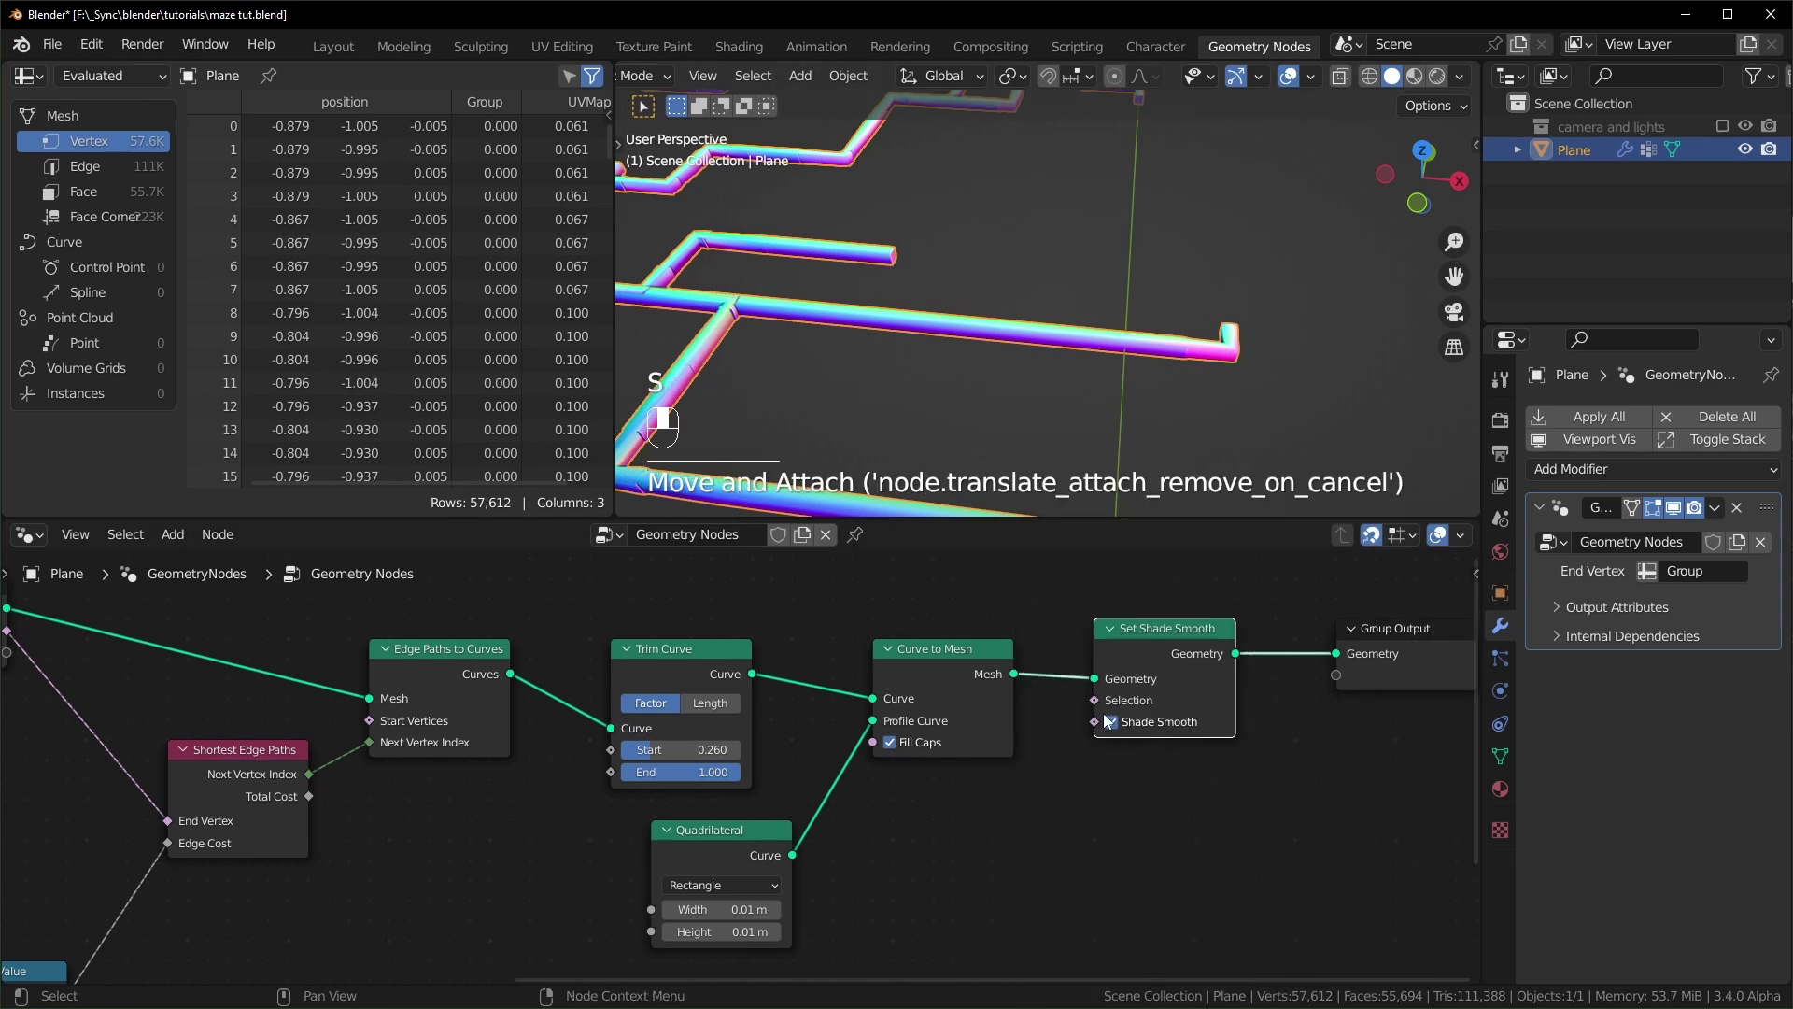
click(1111, 727)
- Add a Grid node and make it the Mesh source of Edge Paths to Curves instead of the Group Input geometry
scroll(1032, 346, down, 10)
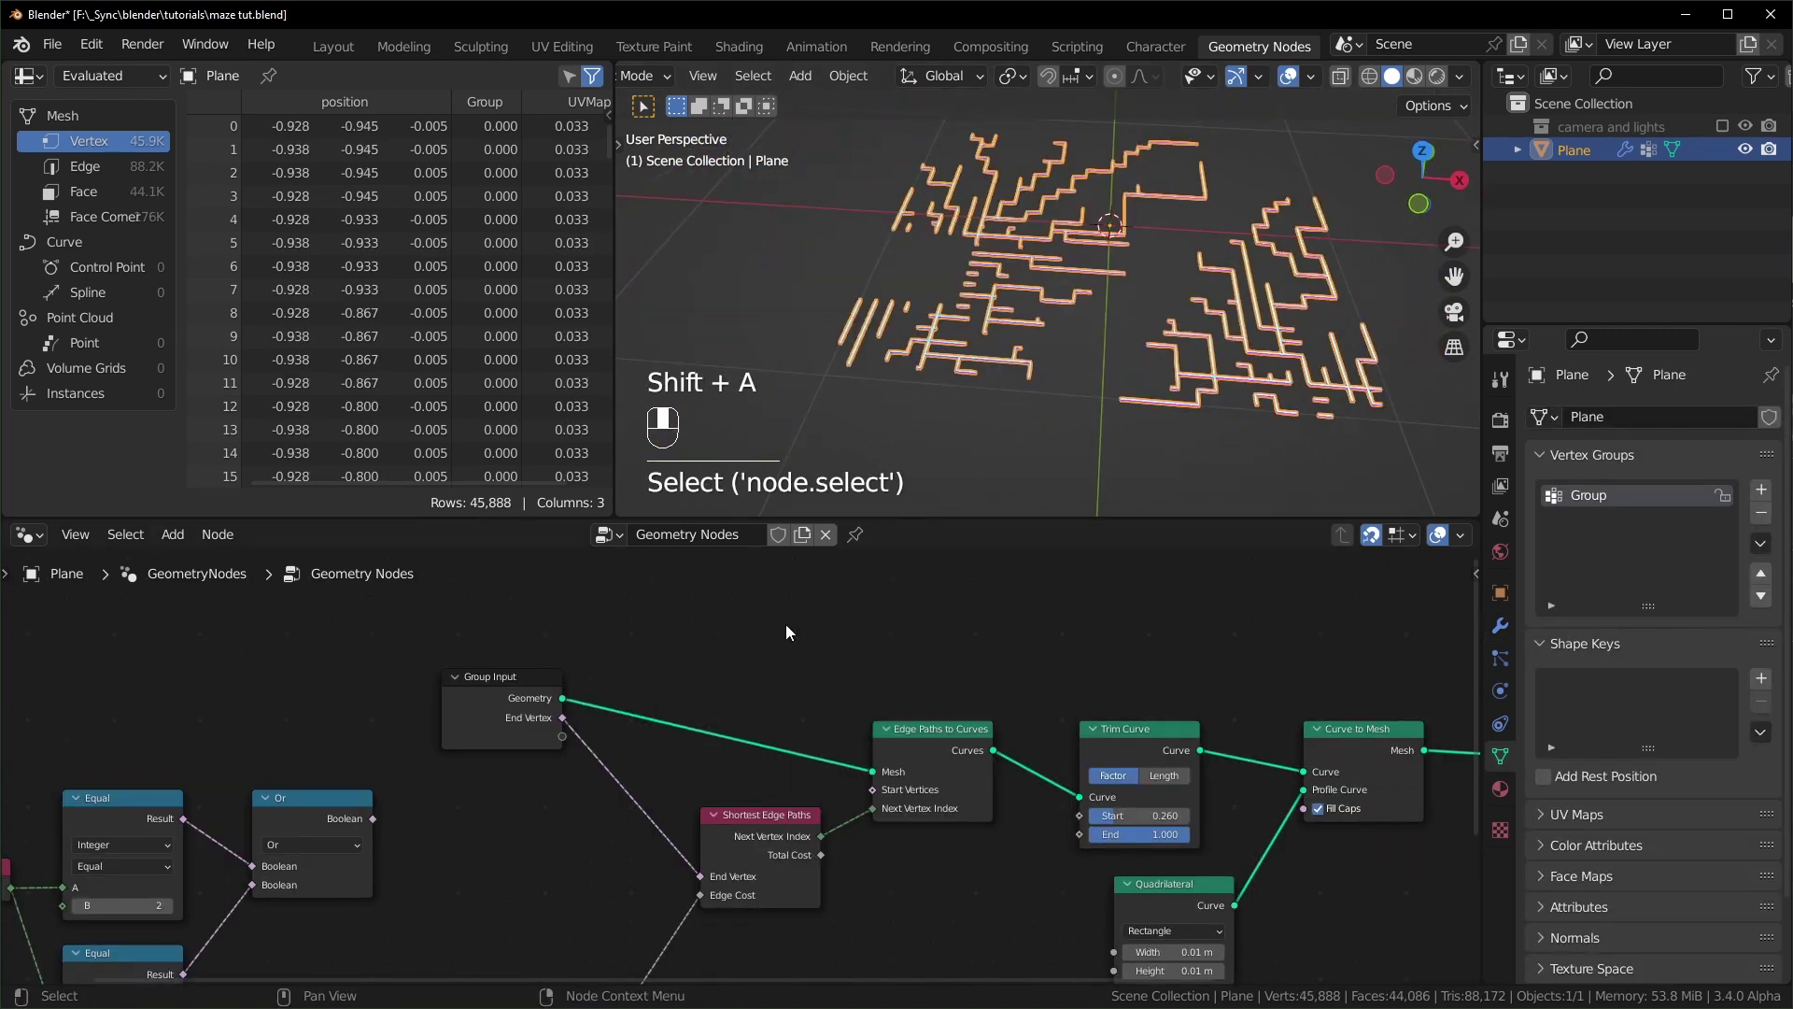
key(shift+a)
text(grid)
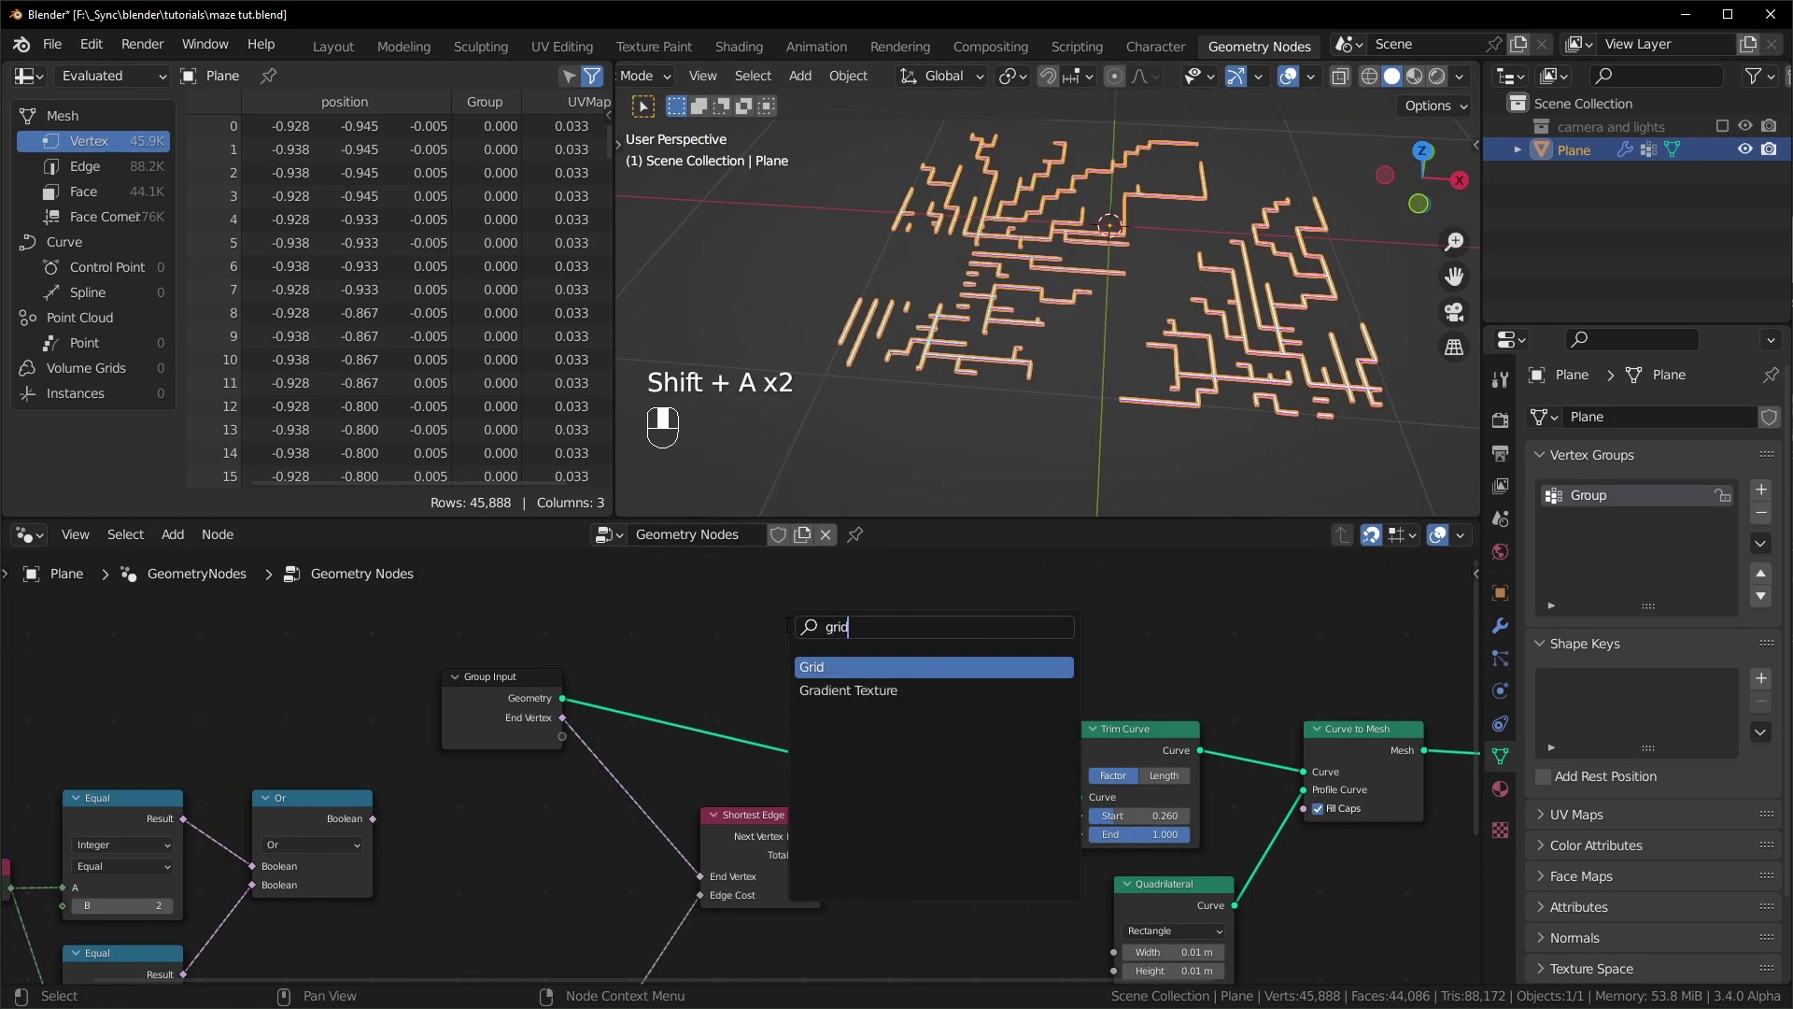
key(Return)
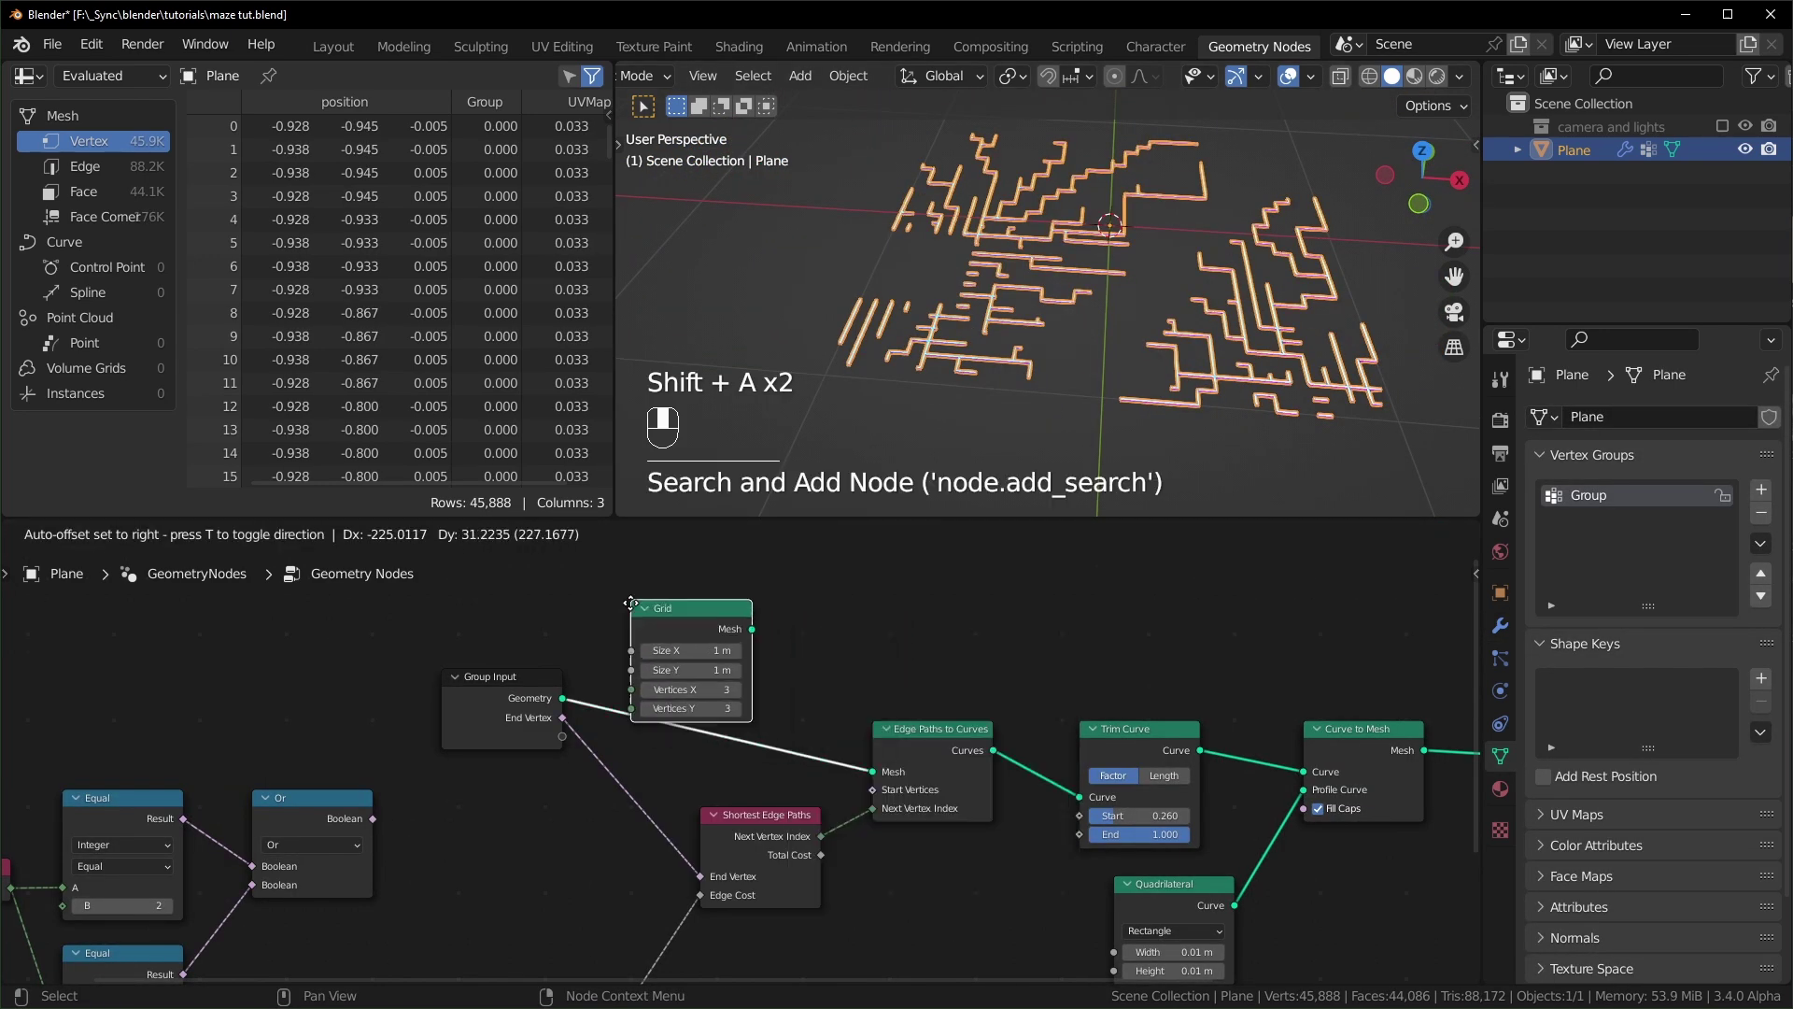
click(628, 628)
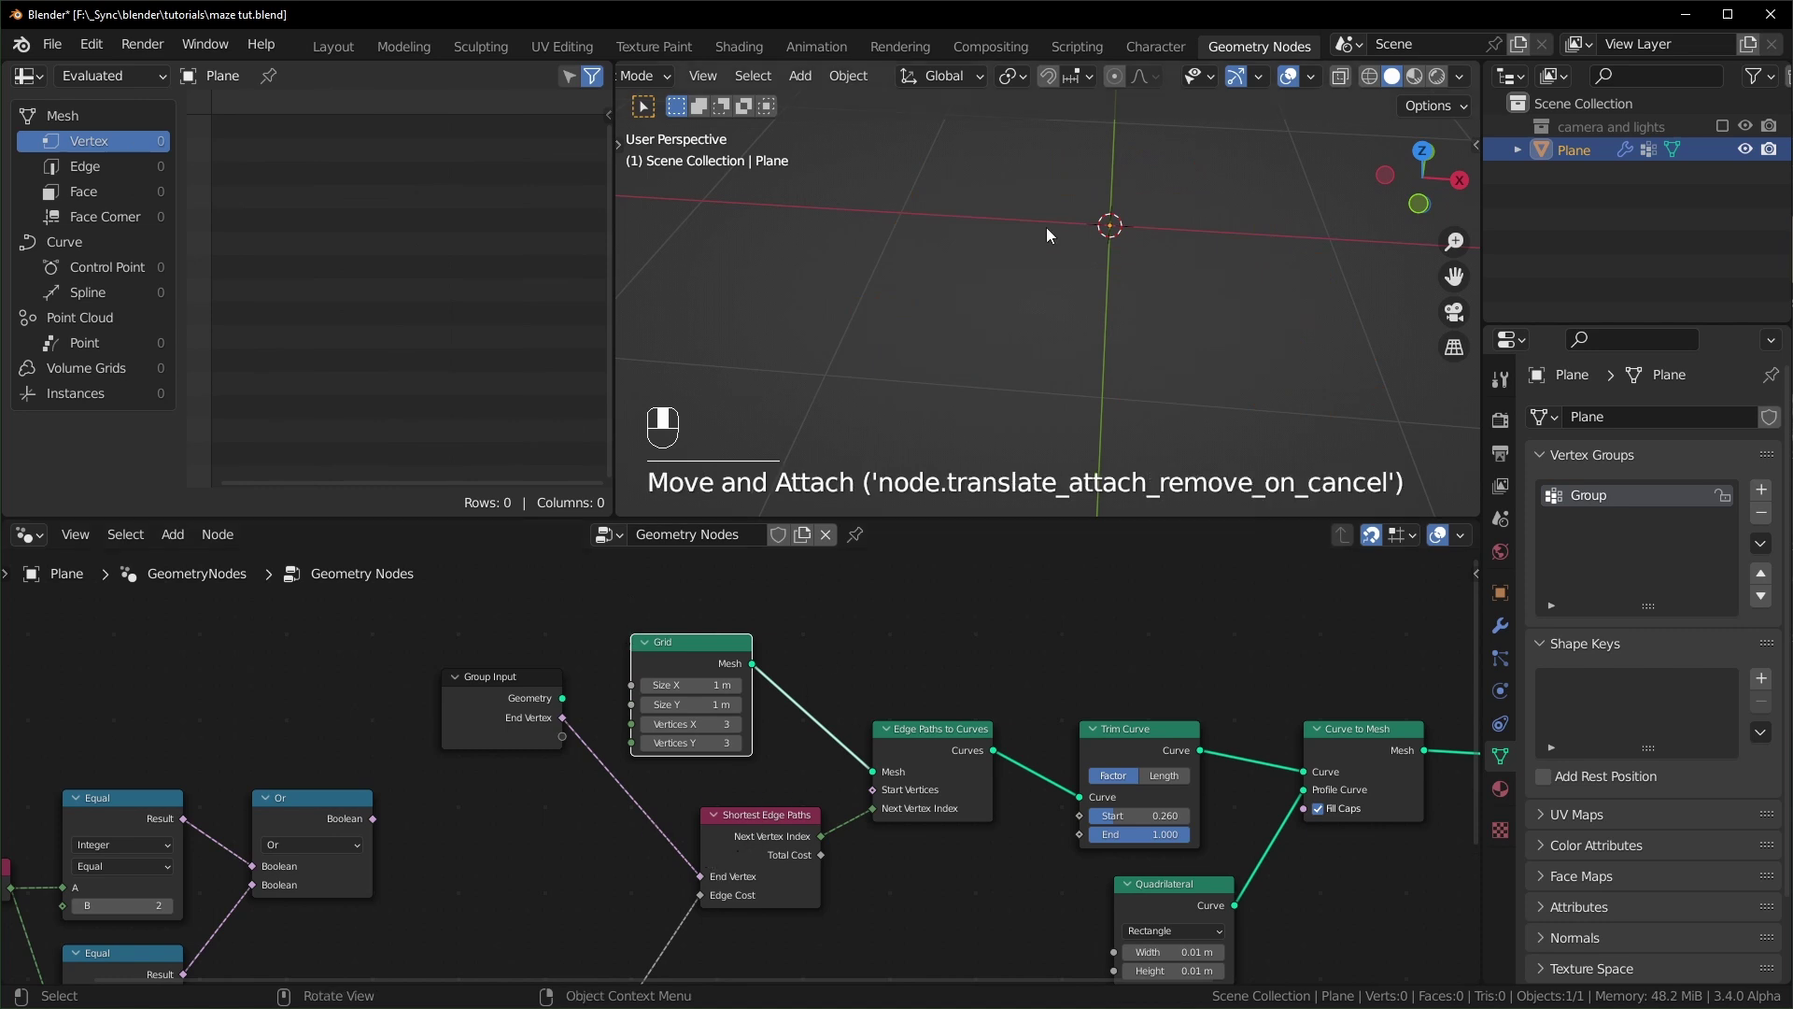
- Unlink the Group Input from Shortest Edge Paths, connect the Or node's Boolean to End Vertex, and rearrange the nodes
drag(704, 877, 456, 811)
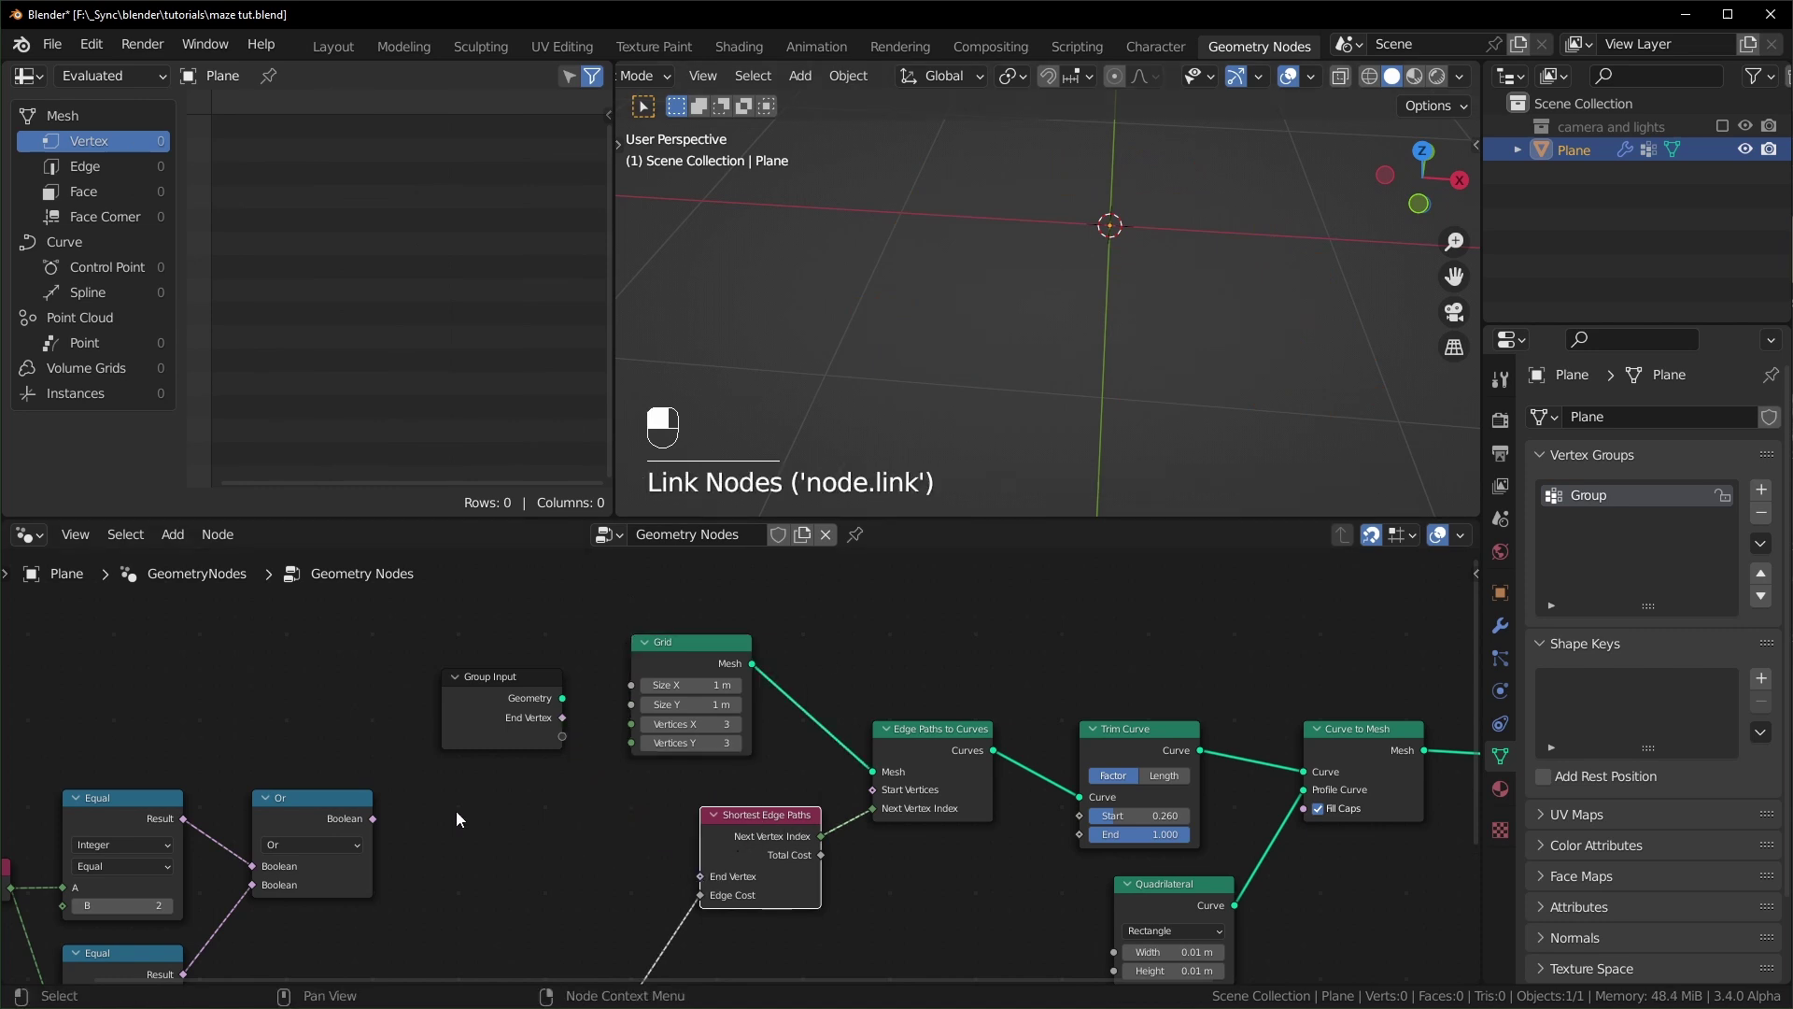
drag(502, 710, 364, 658)
middle_drag(367, 731, 469, 630)
scroll(472, 645, down, 1)
alt+right_drag(484, 734, 836, 758)
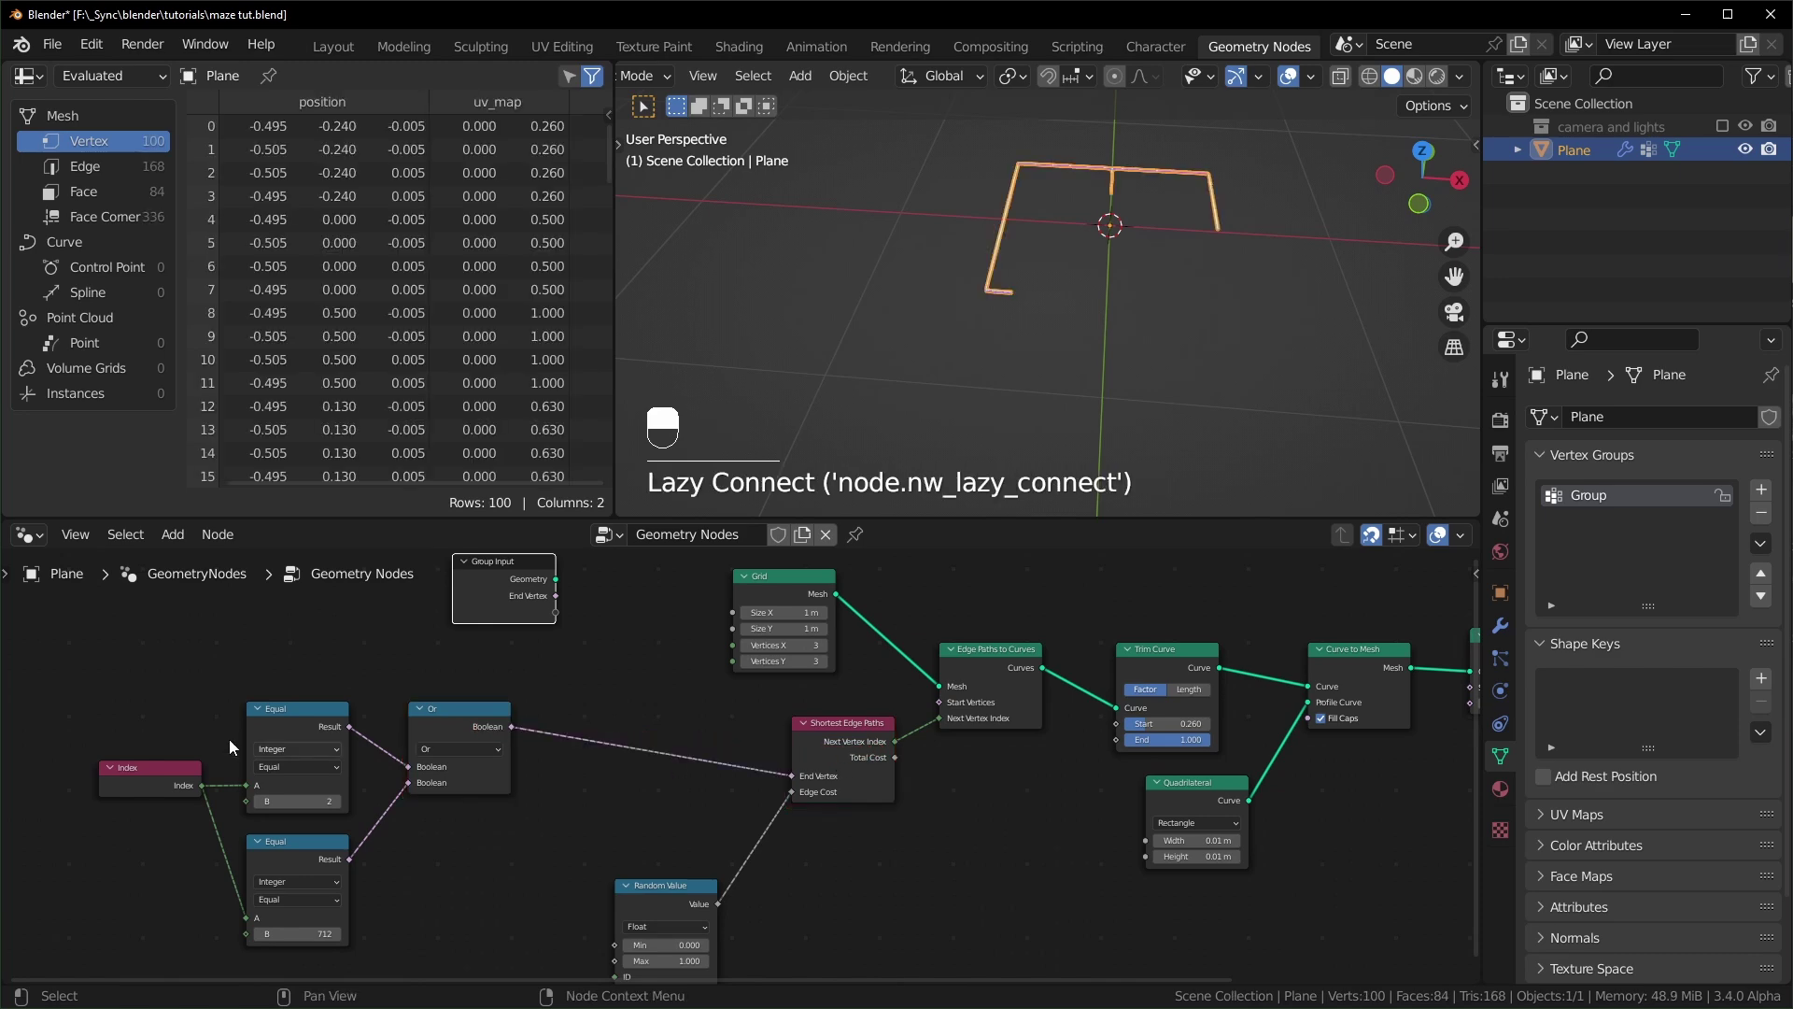
drag(58, 679, 406, 776)
drag(447, 712, 565, 681)
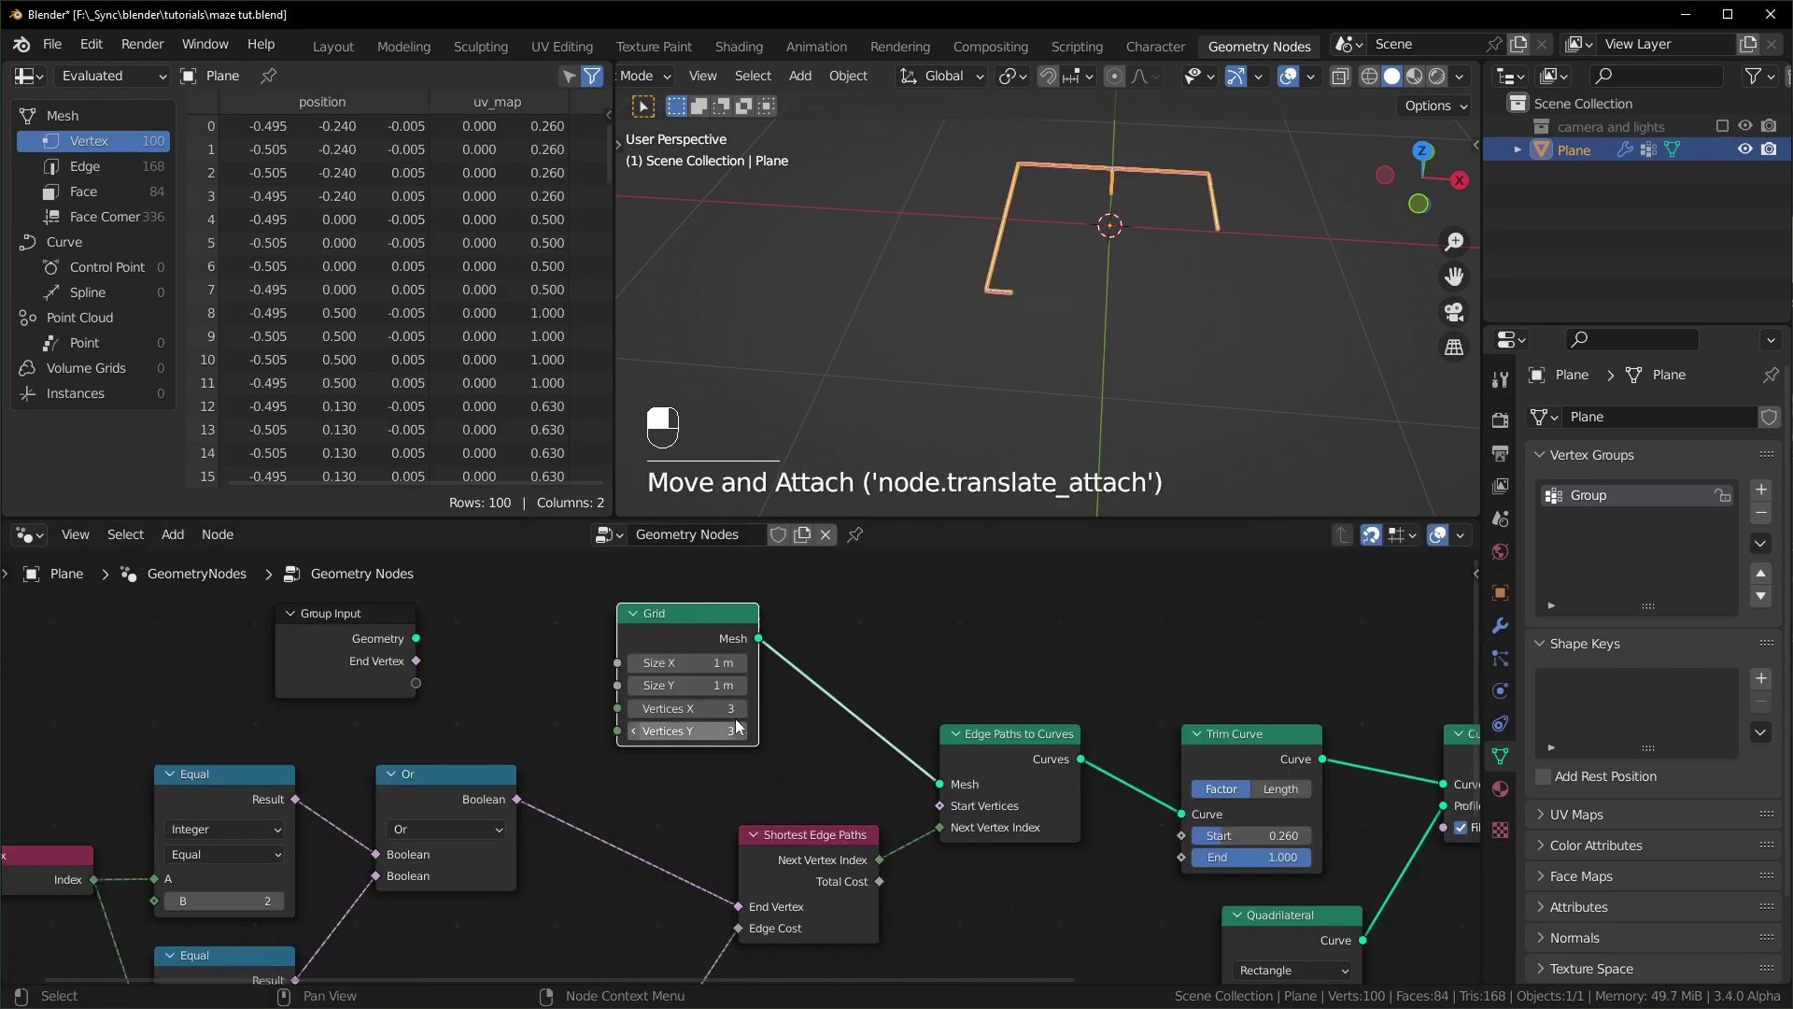
- Set the Grid's Vertices X and Y to 21, the second Equal node's B to 305 and Trim Curve's Start to 0
shift+drag(701, 707, 868, 731)
middle_drag(375, 970, 528, 839)
click(408, 951)
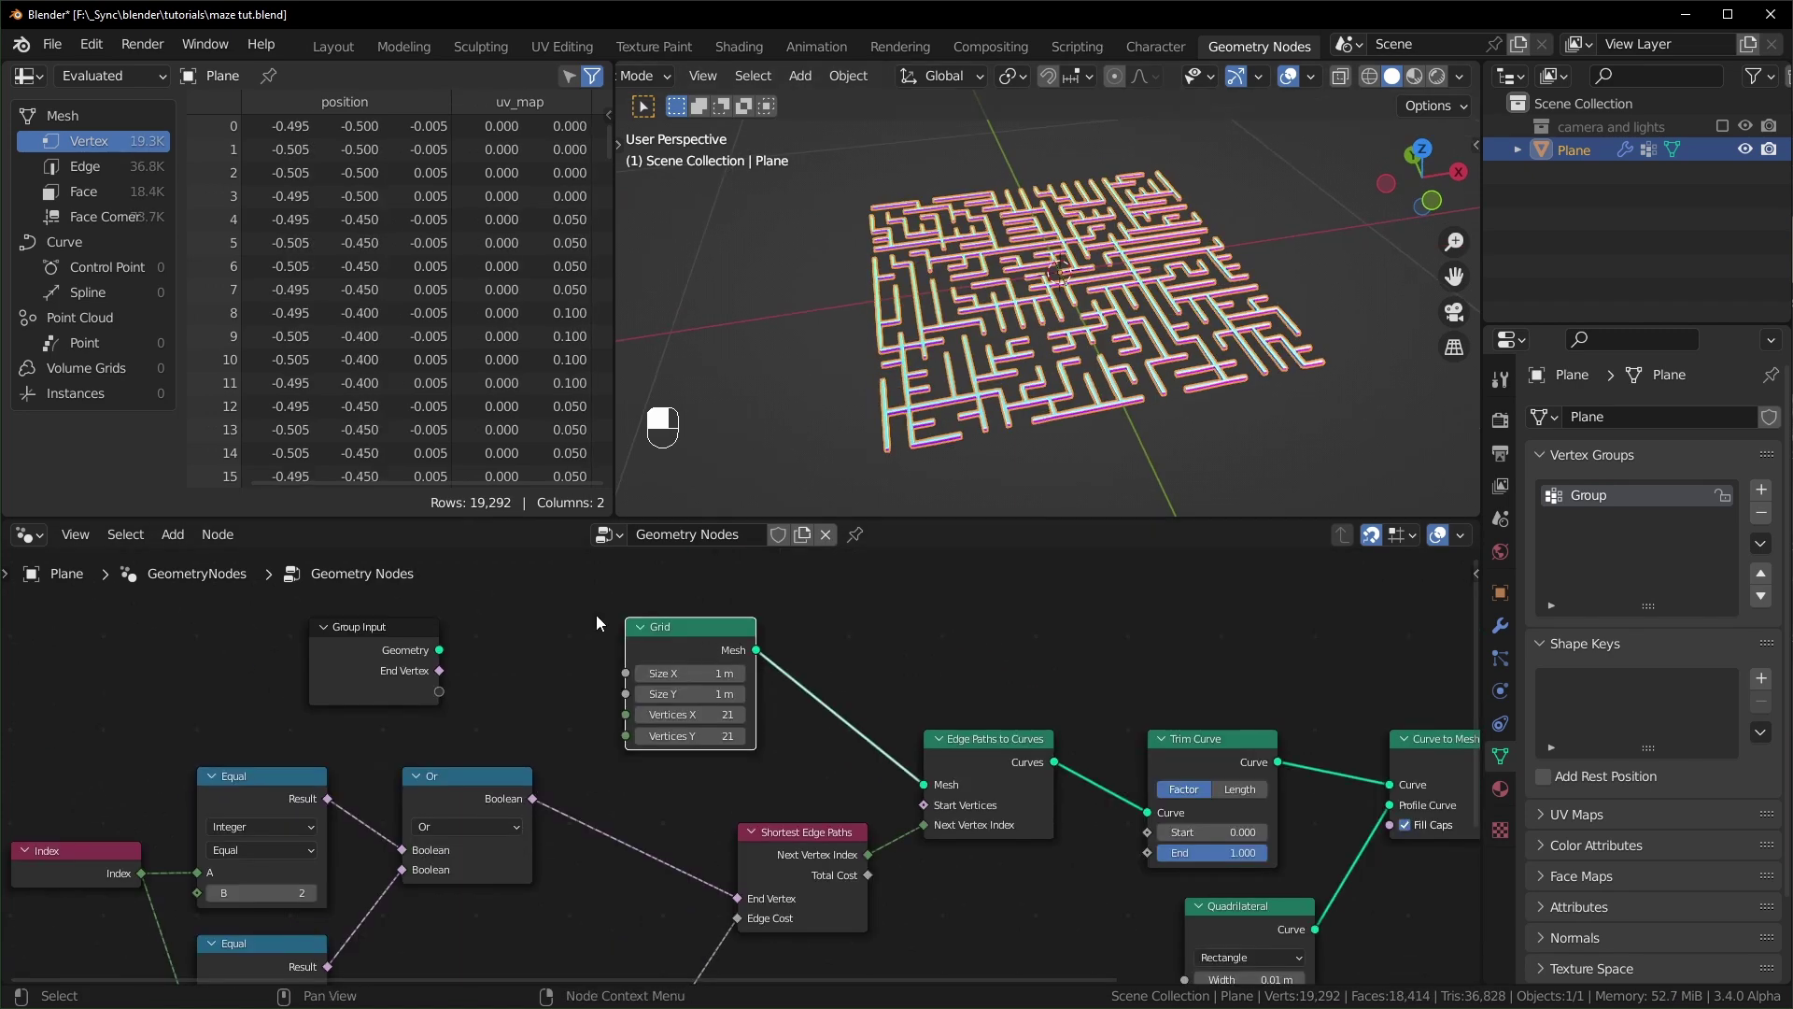
- Detach the Grid node and set it aside, and add a Cube node feeding the Mesh input of Edge Paths to Curves
middle_drag(723, 618, 788, 671)
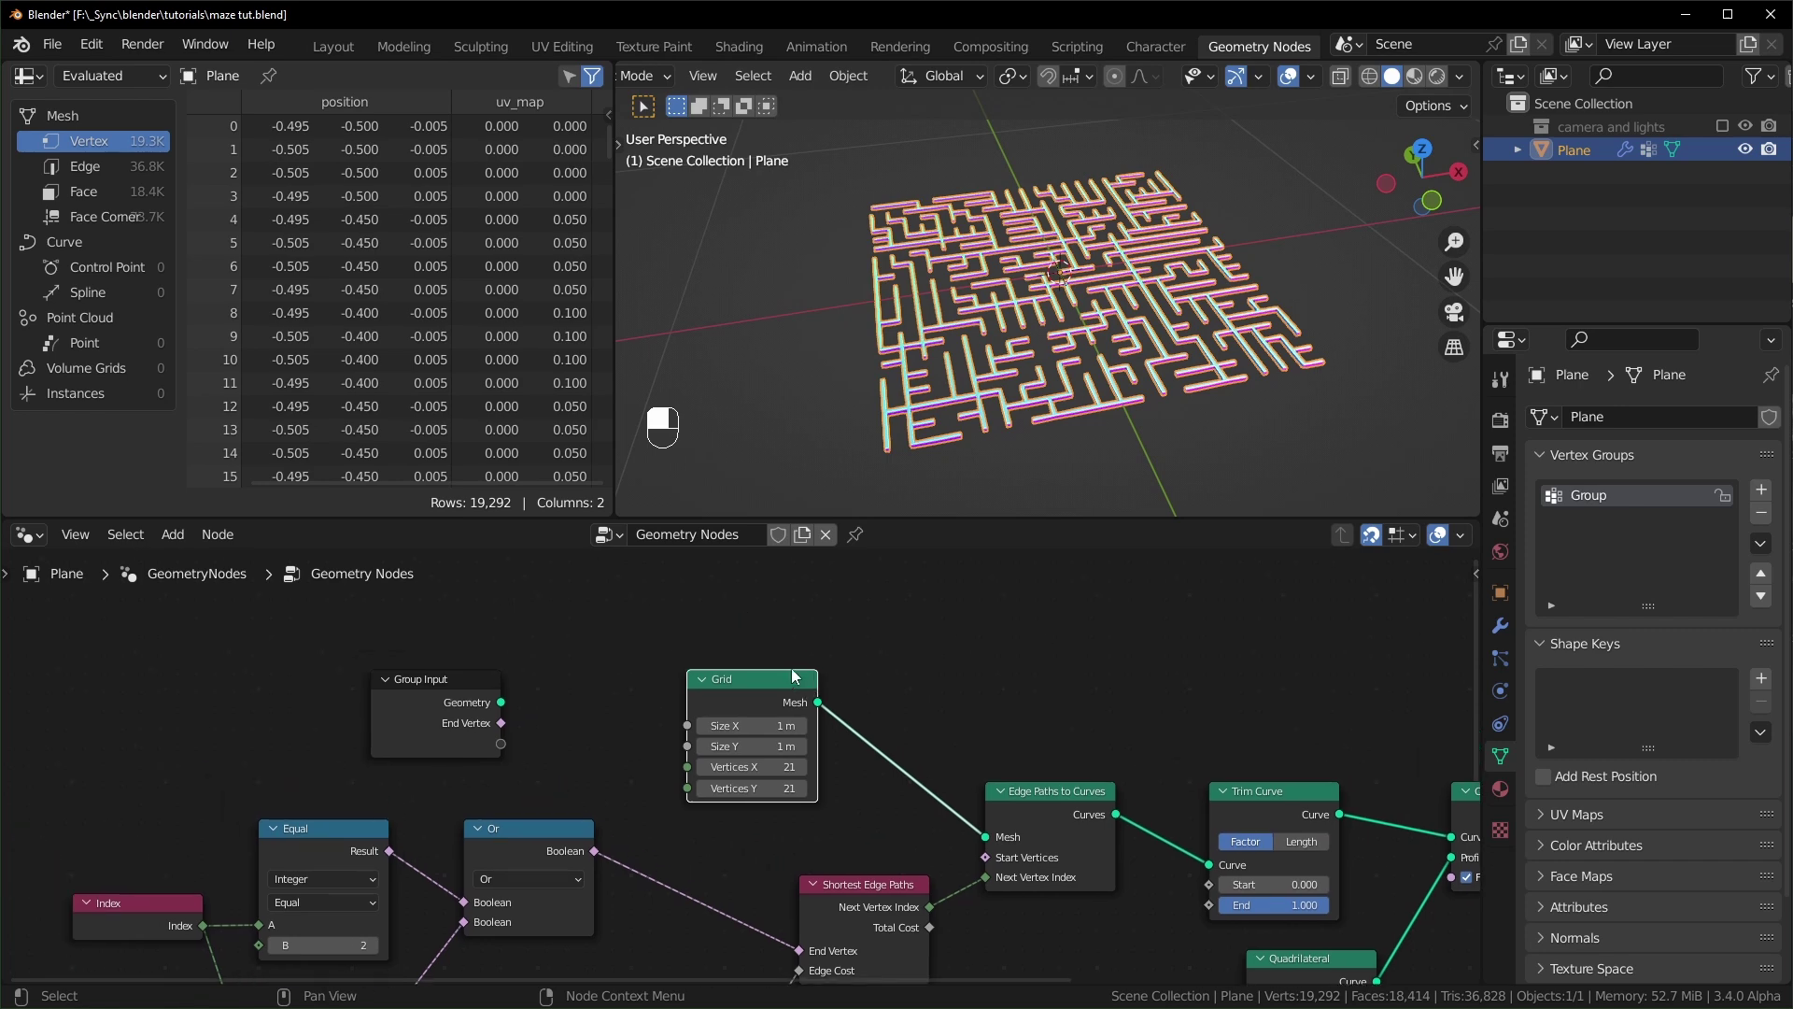
drag(766, 673, 672, 635)
ctrl+right_drag(771, 776, 752, 654)
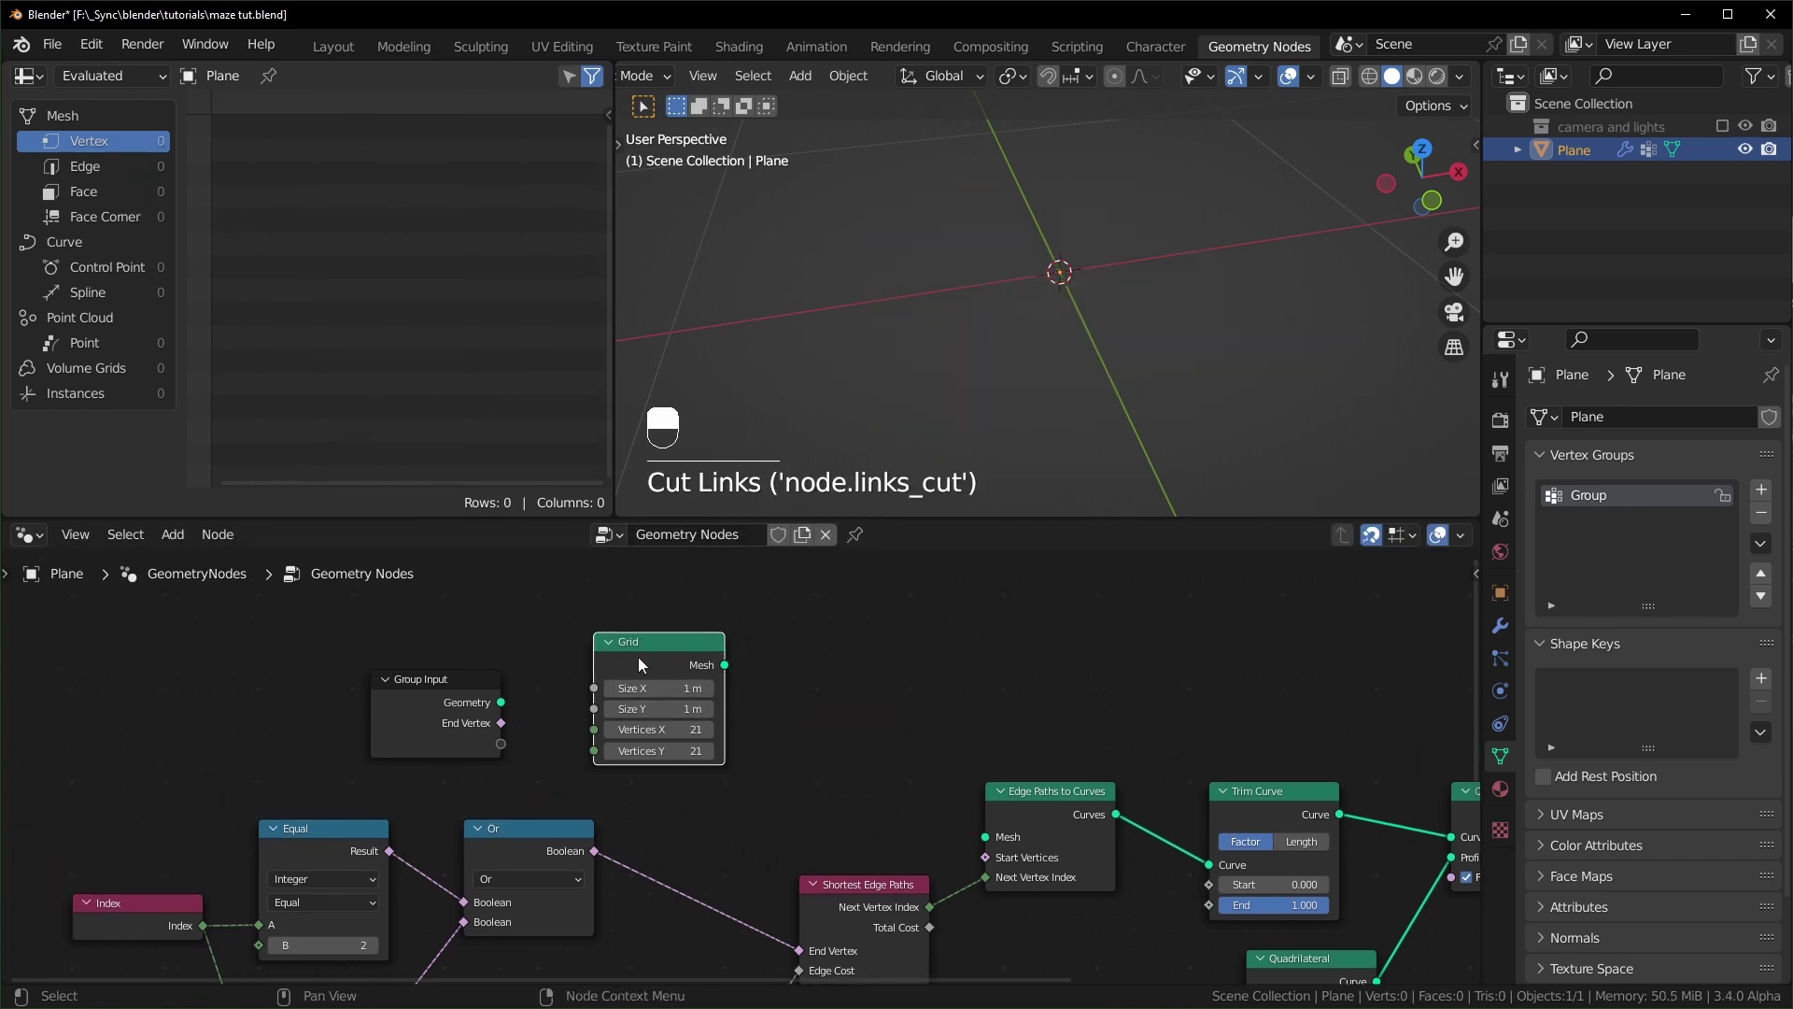
drag(637, 658, 618, 657)
click(794, 643)
key(shift+a)
text(scub)
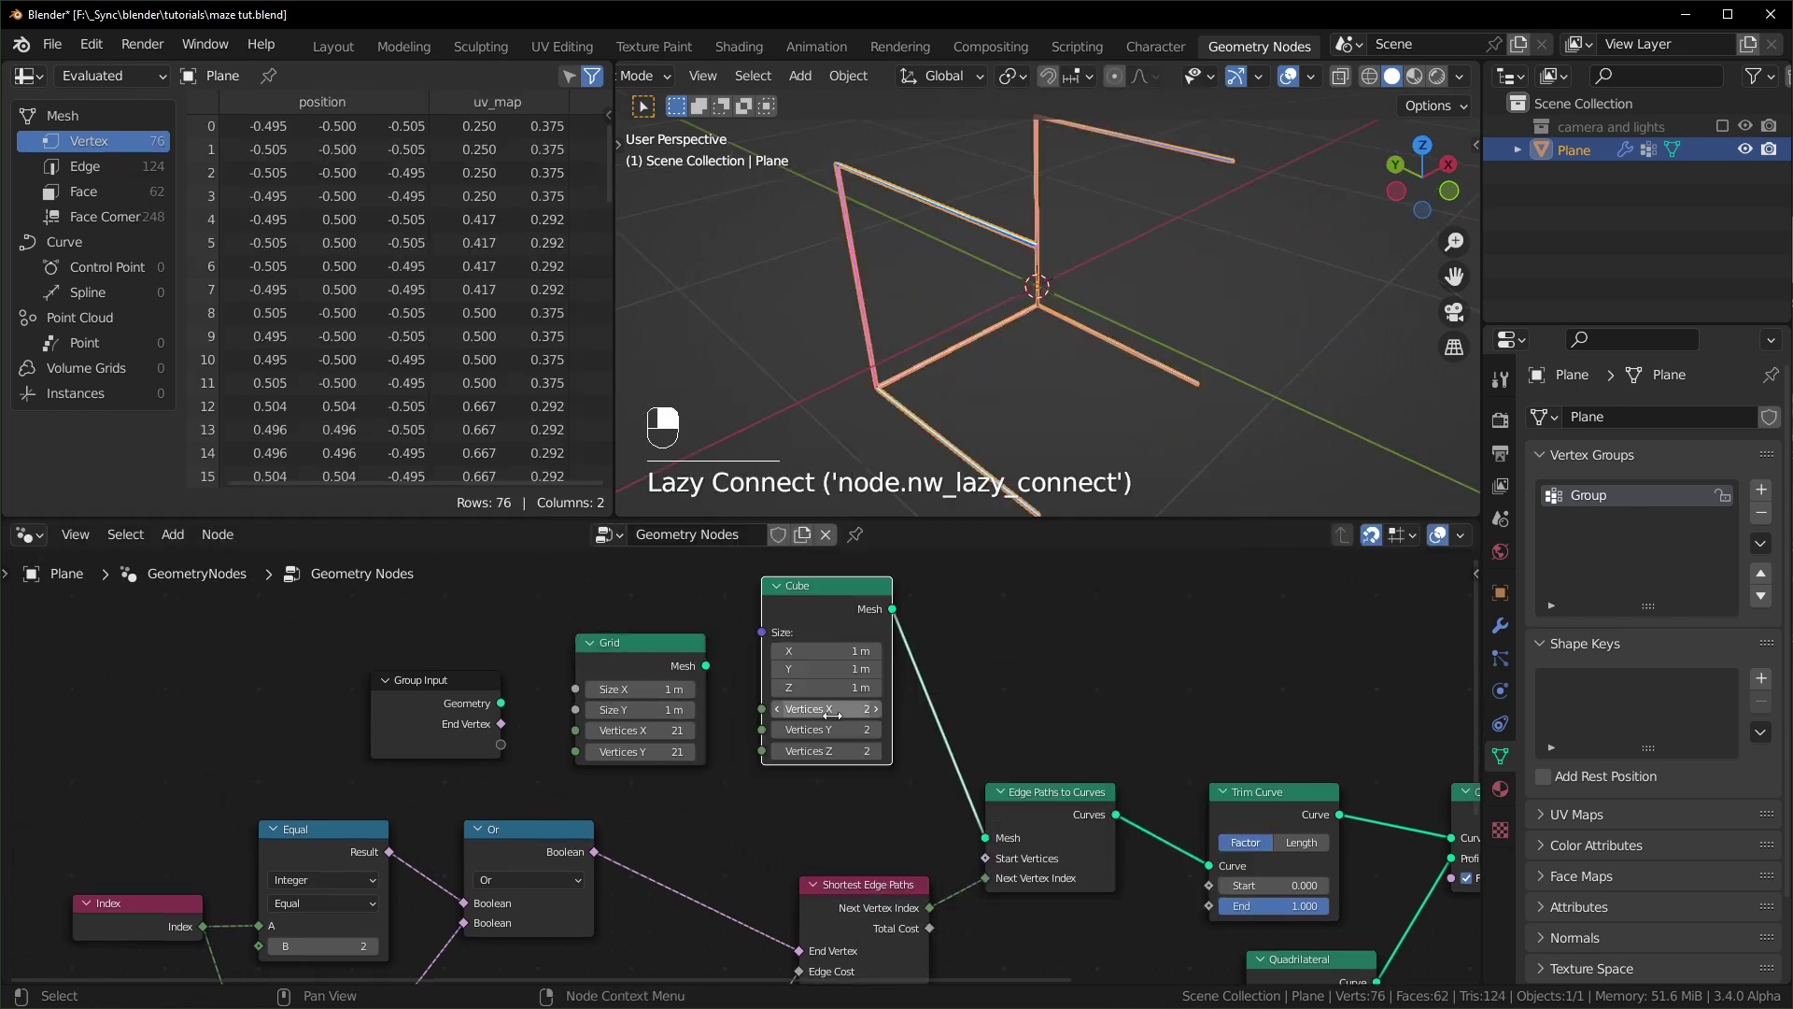
- Set the Cube's Vertices X, Y and Z to 16 and view the resulting maze from several angles
drag(822, 709, 953, 750)
click(1192, 372)
middle_drag(1139, 398, 1063, 318)
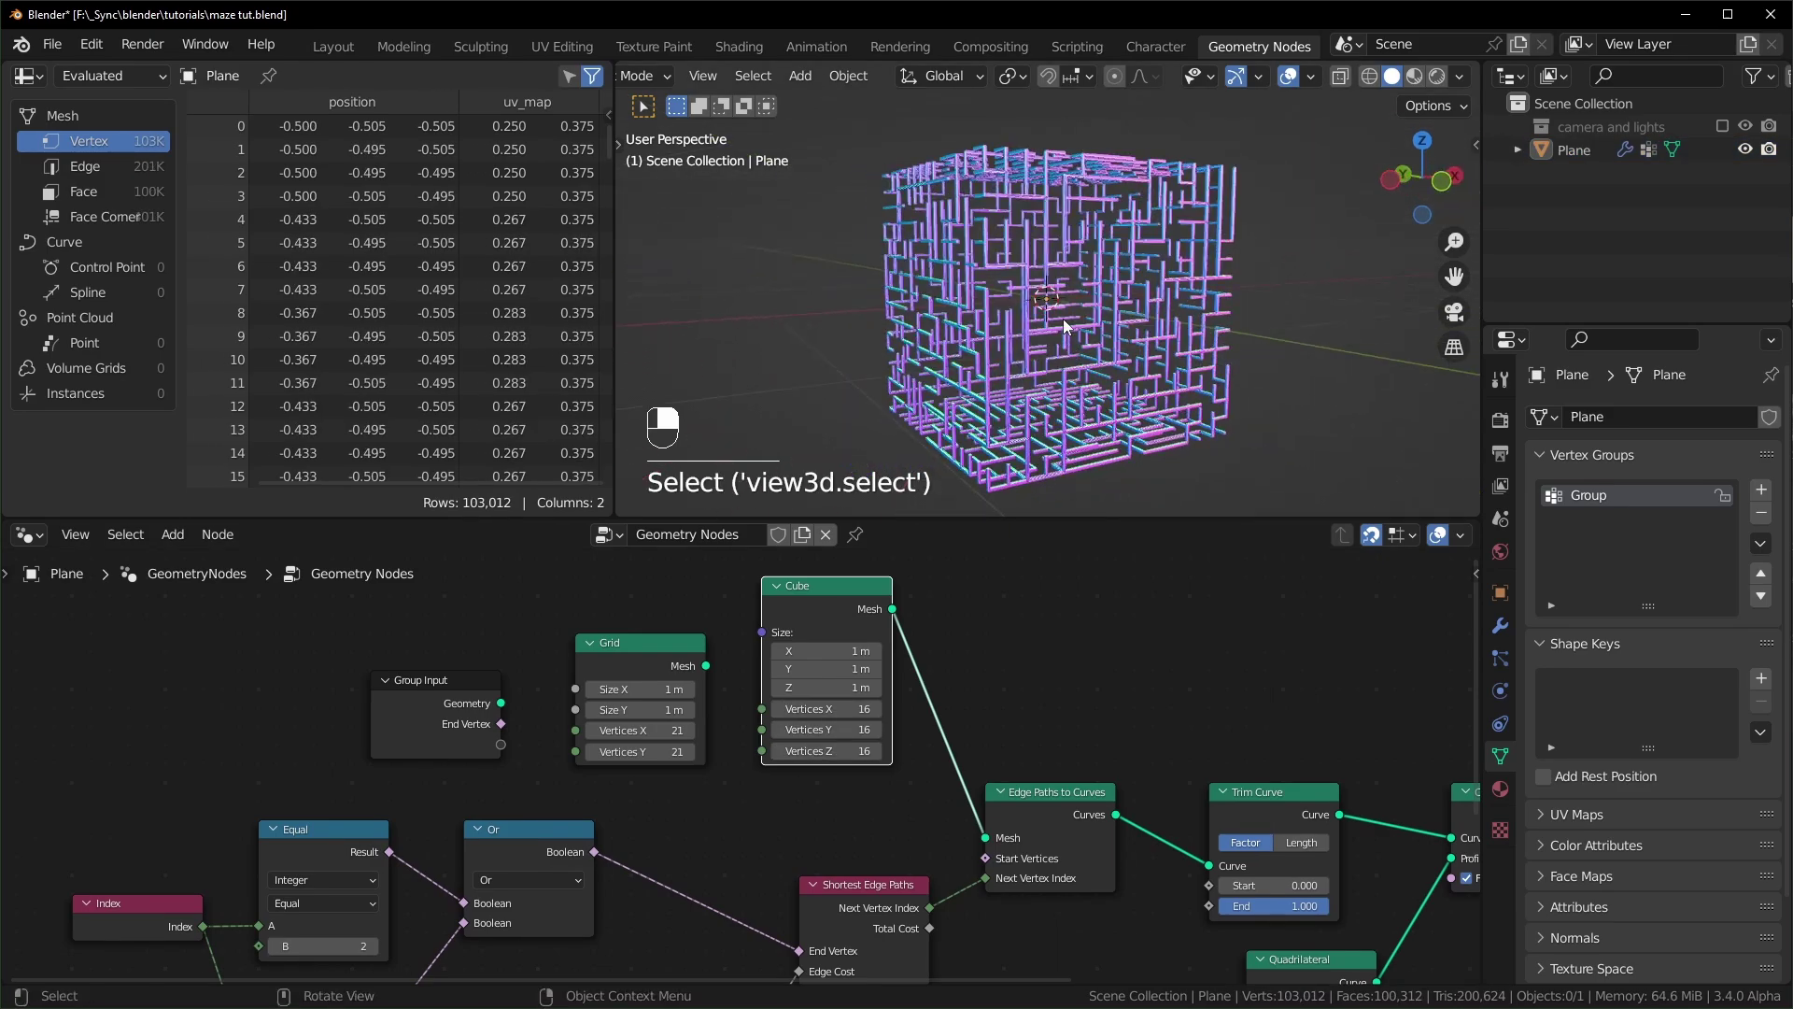
scroll(1063, 318, up, 4)
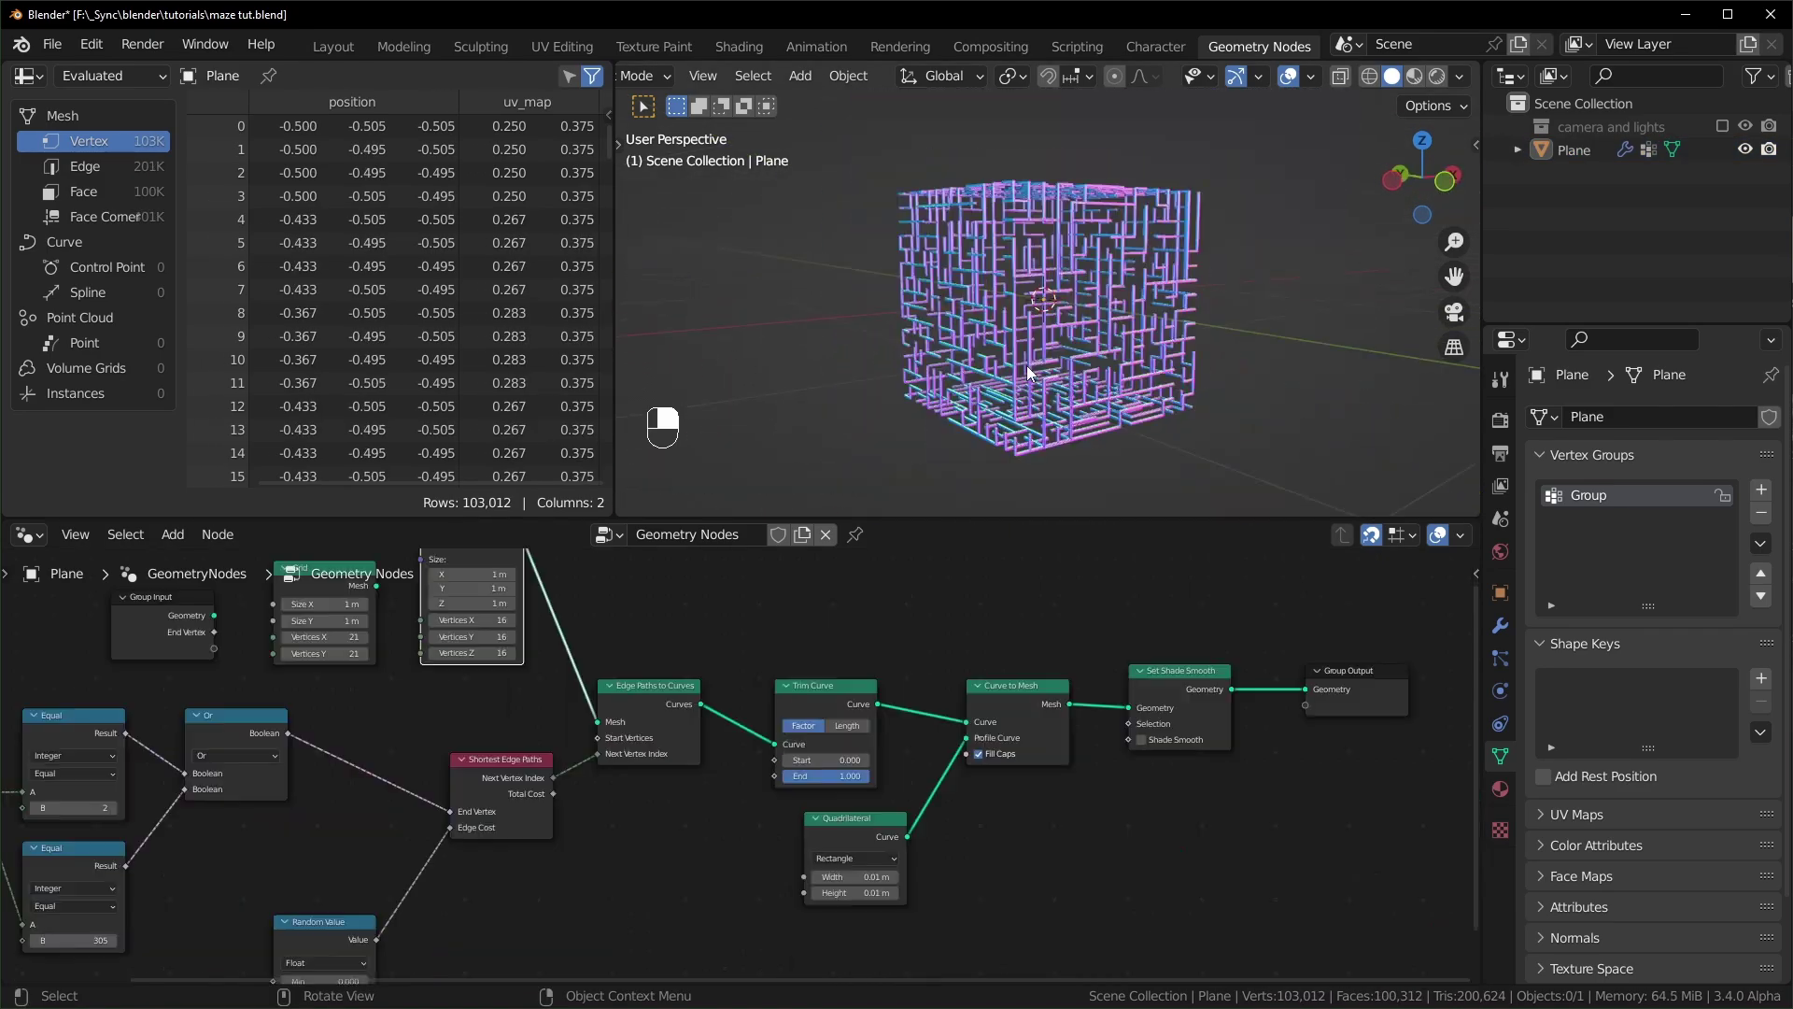
middle_drag(1027, 366, 1107, 341)
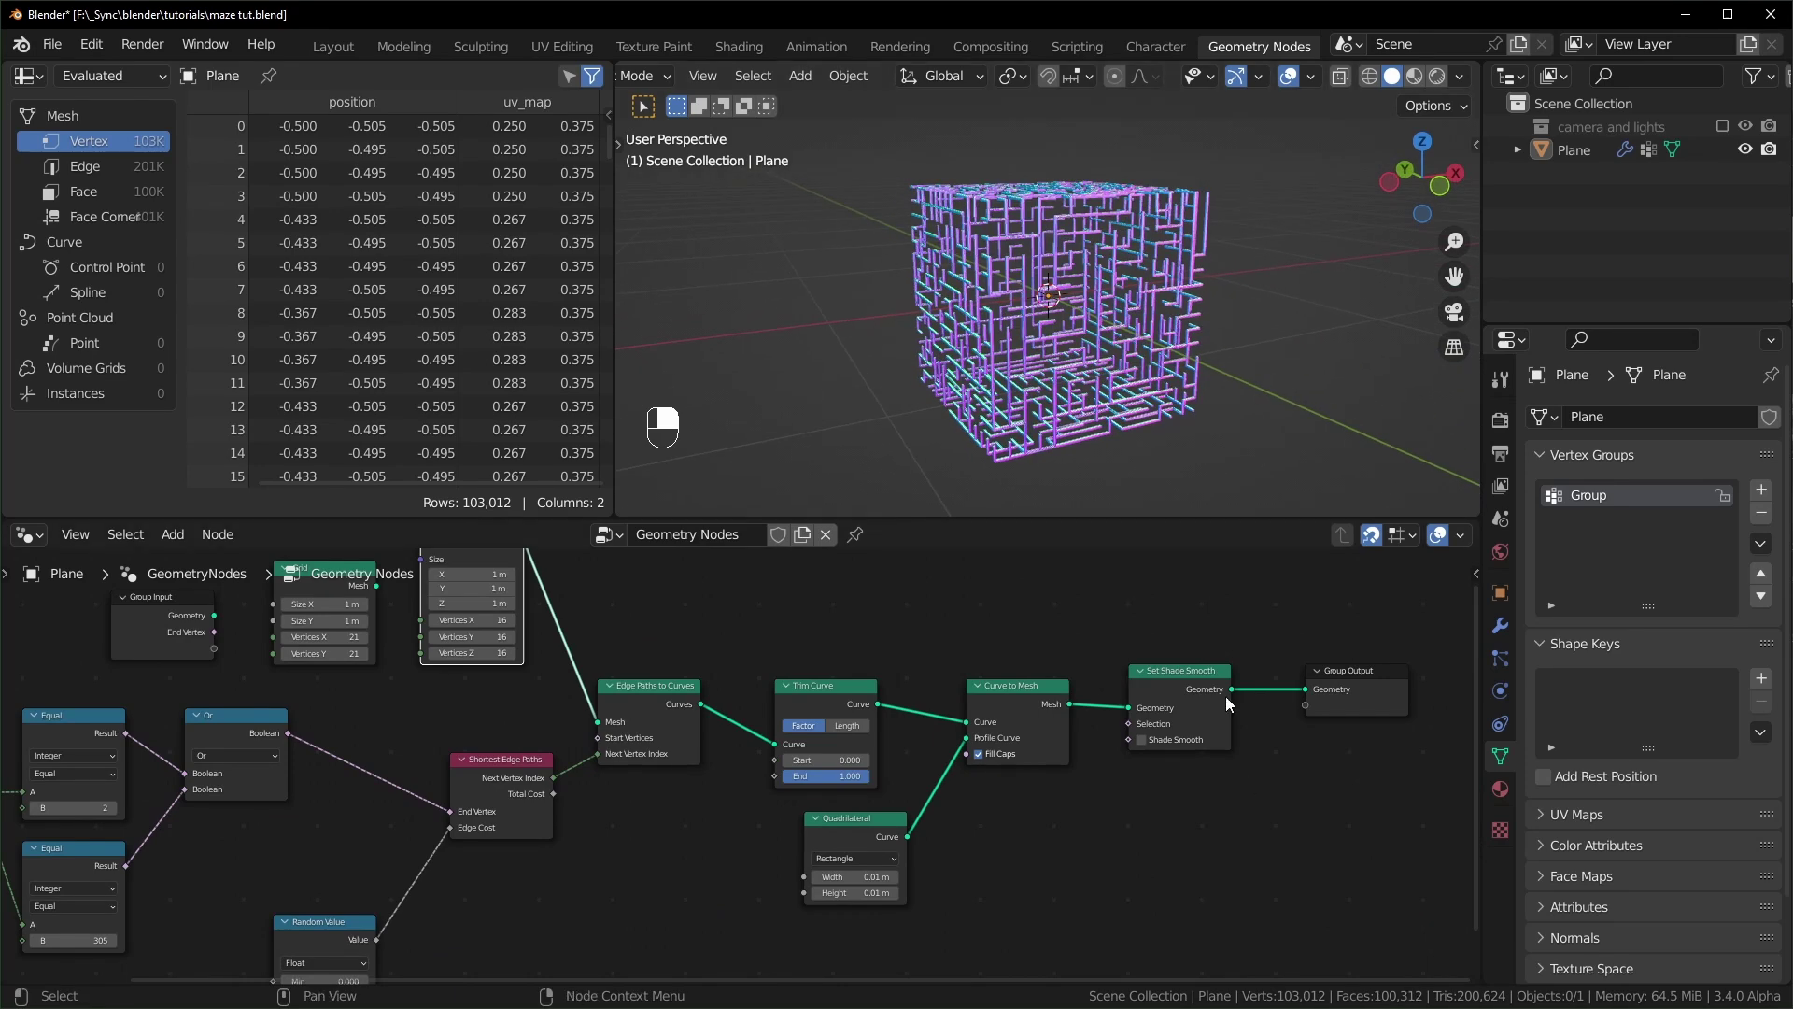
- Move the Group Output farther away and insert a Join Geometry node between Set Shade Smooth and the Group Output
middle_drag(1230, 826, 1041, 889)
drag(1161, 745, 1347, 749)
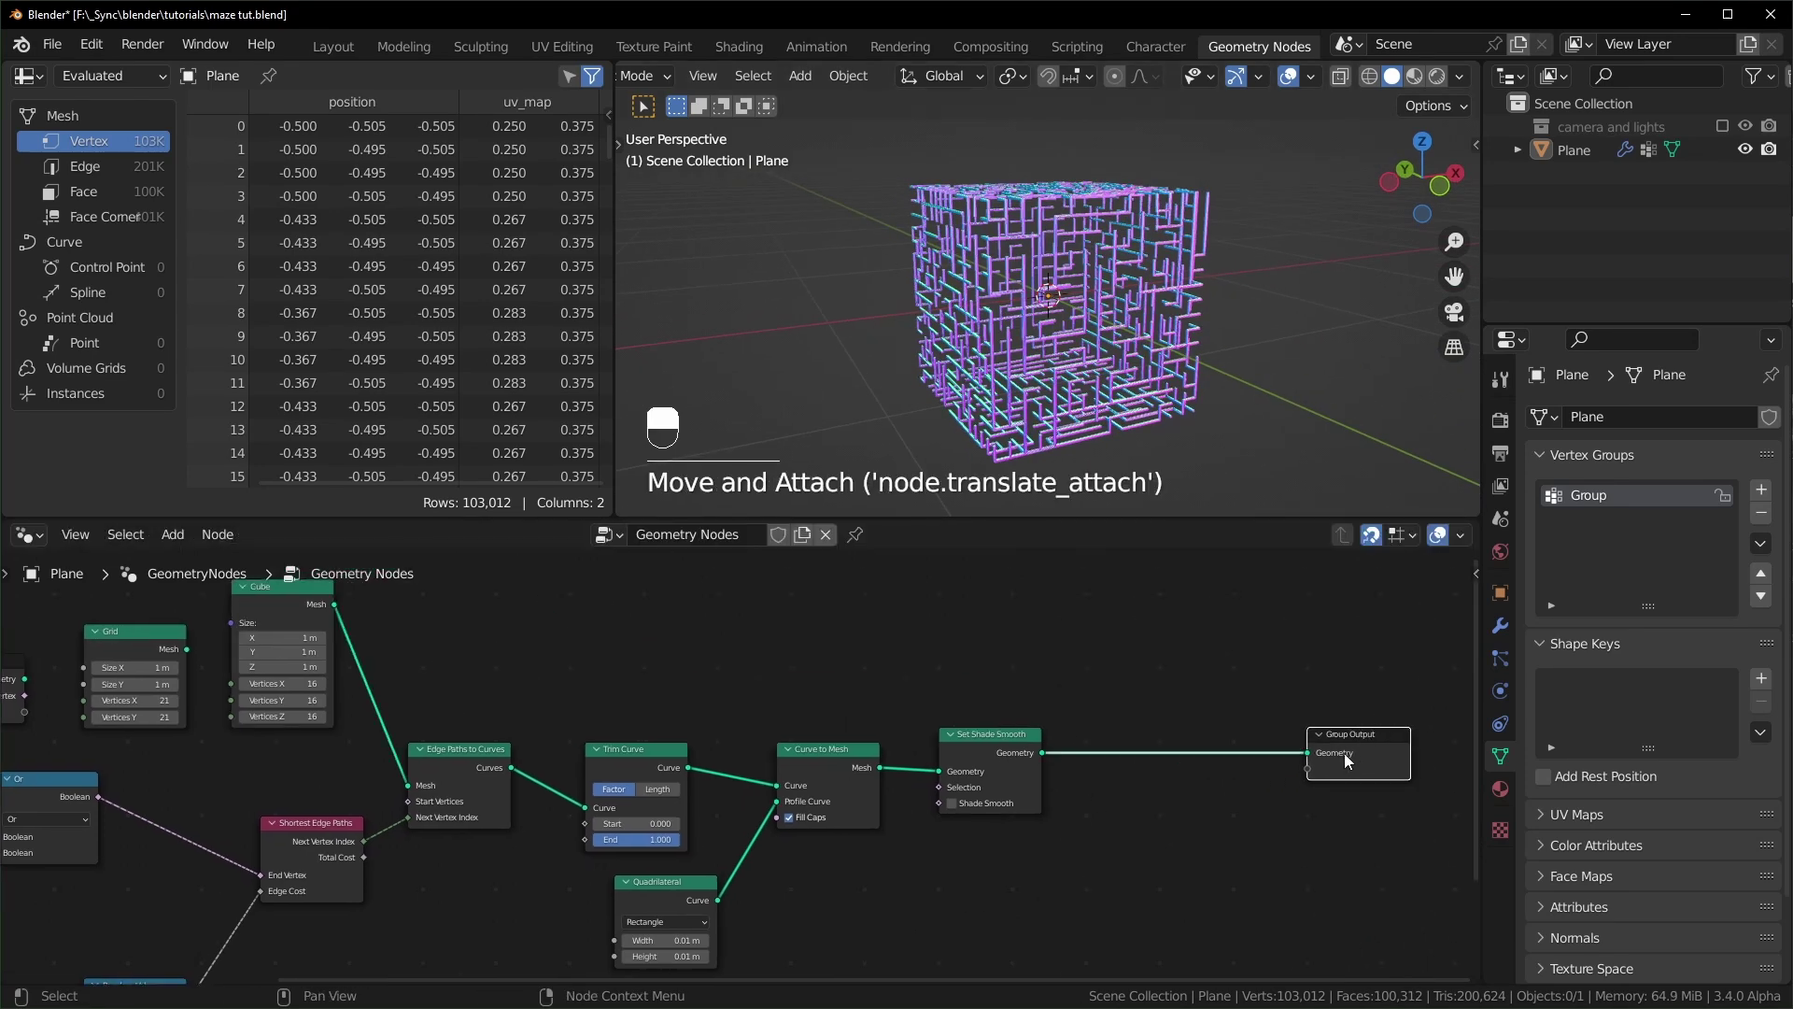
click(1201, 842)
key(shift+a)
text(join)
key(Return)
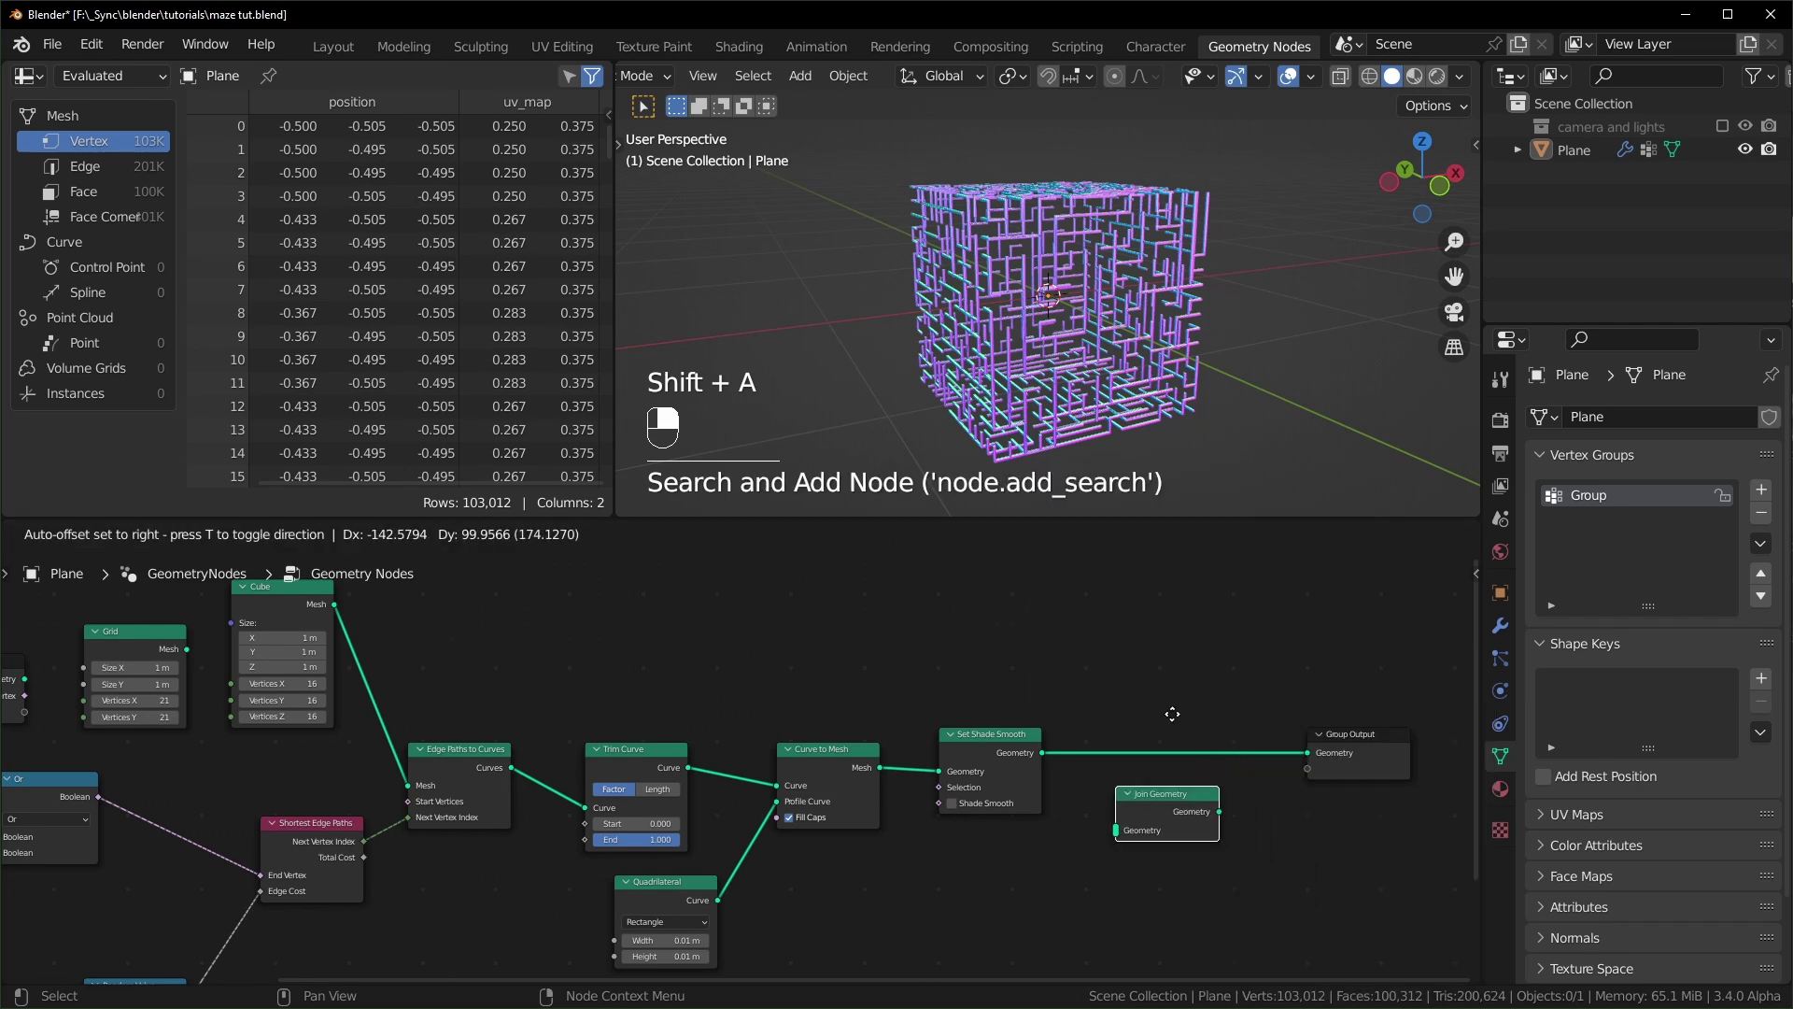
click(1101, 697)
- Link the Cube's Mesh into Join Geometry, reposition the join node and view the maze on the cube
scroll(830, 697, down, 1)
alt+right_drag(378, 624, 1074, 738)
drag(1075, 733, 1075, 674)
scroll(1191, 373, up, 5)
middle_drag(1191, 373, 983, 300)
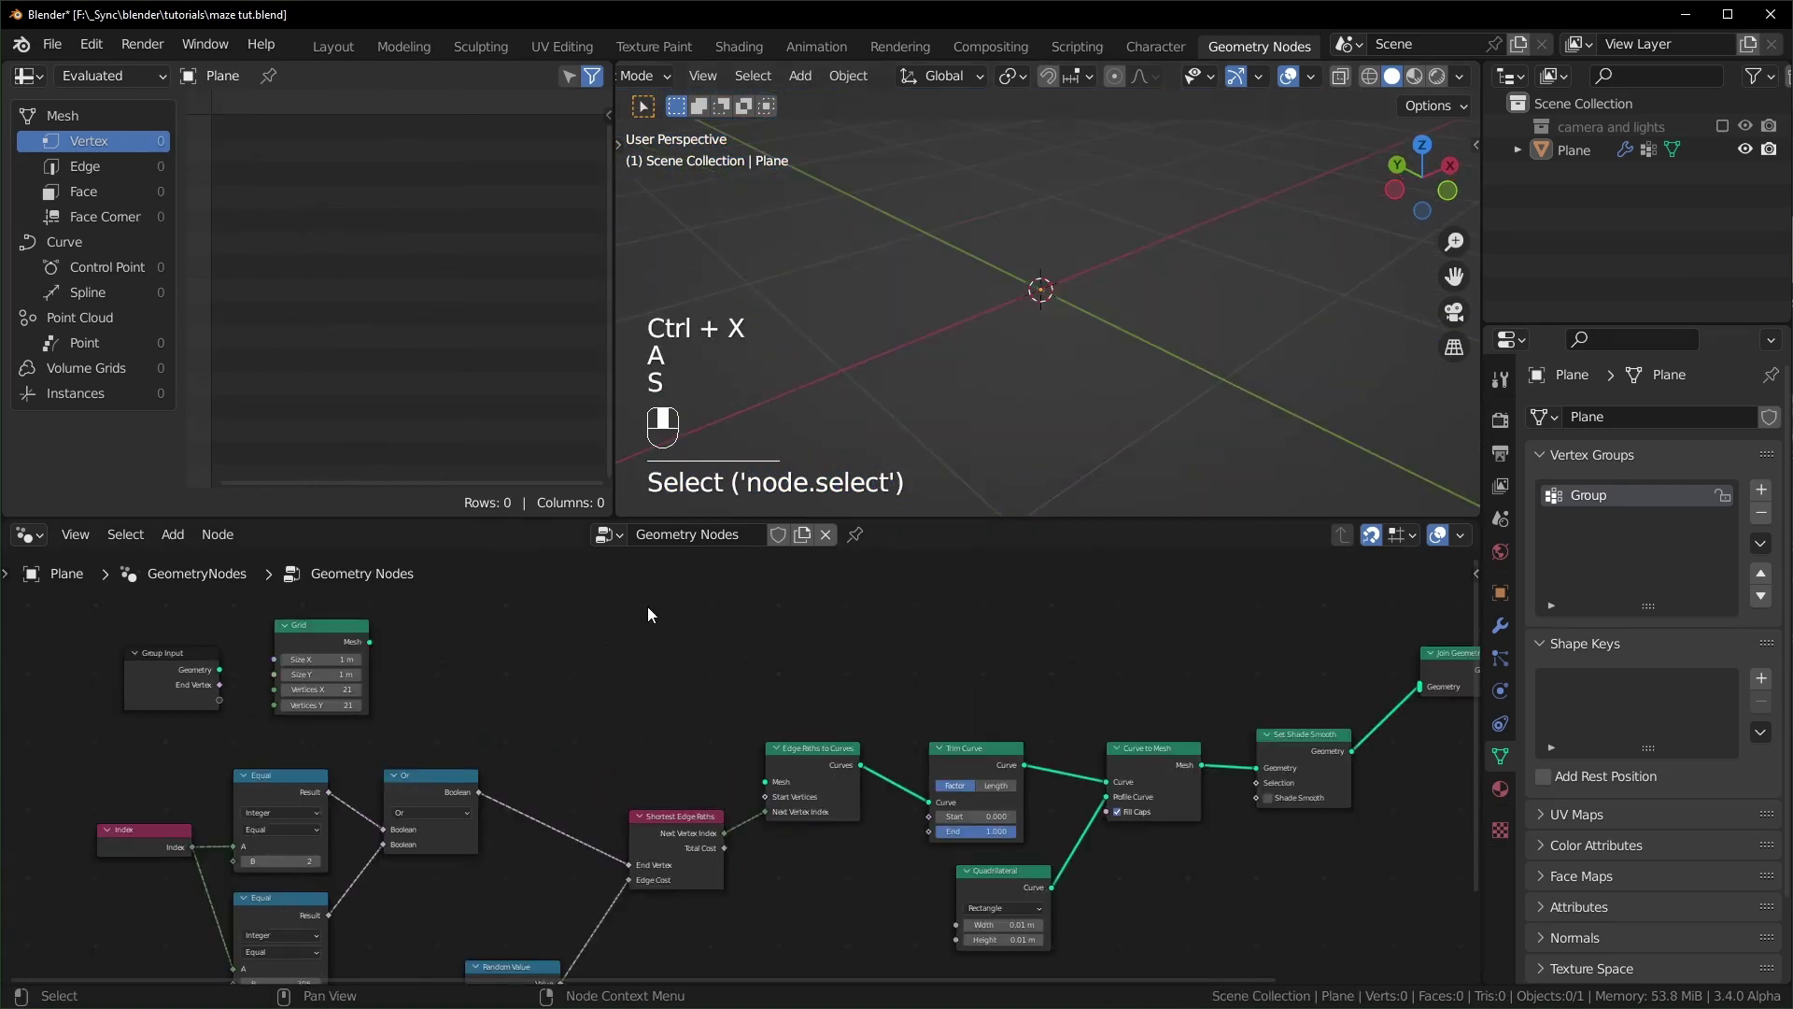
- Add an Ico Sphere node in place of the Cube and link it to both Edge Paths to Curves and Join Geometry
key(shift+a)
text(s)
text(ico)
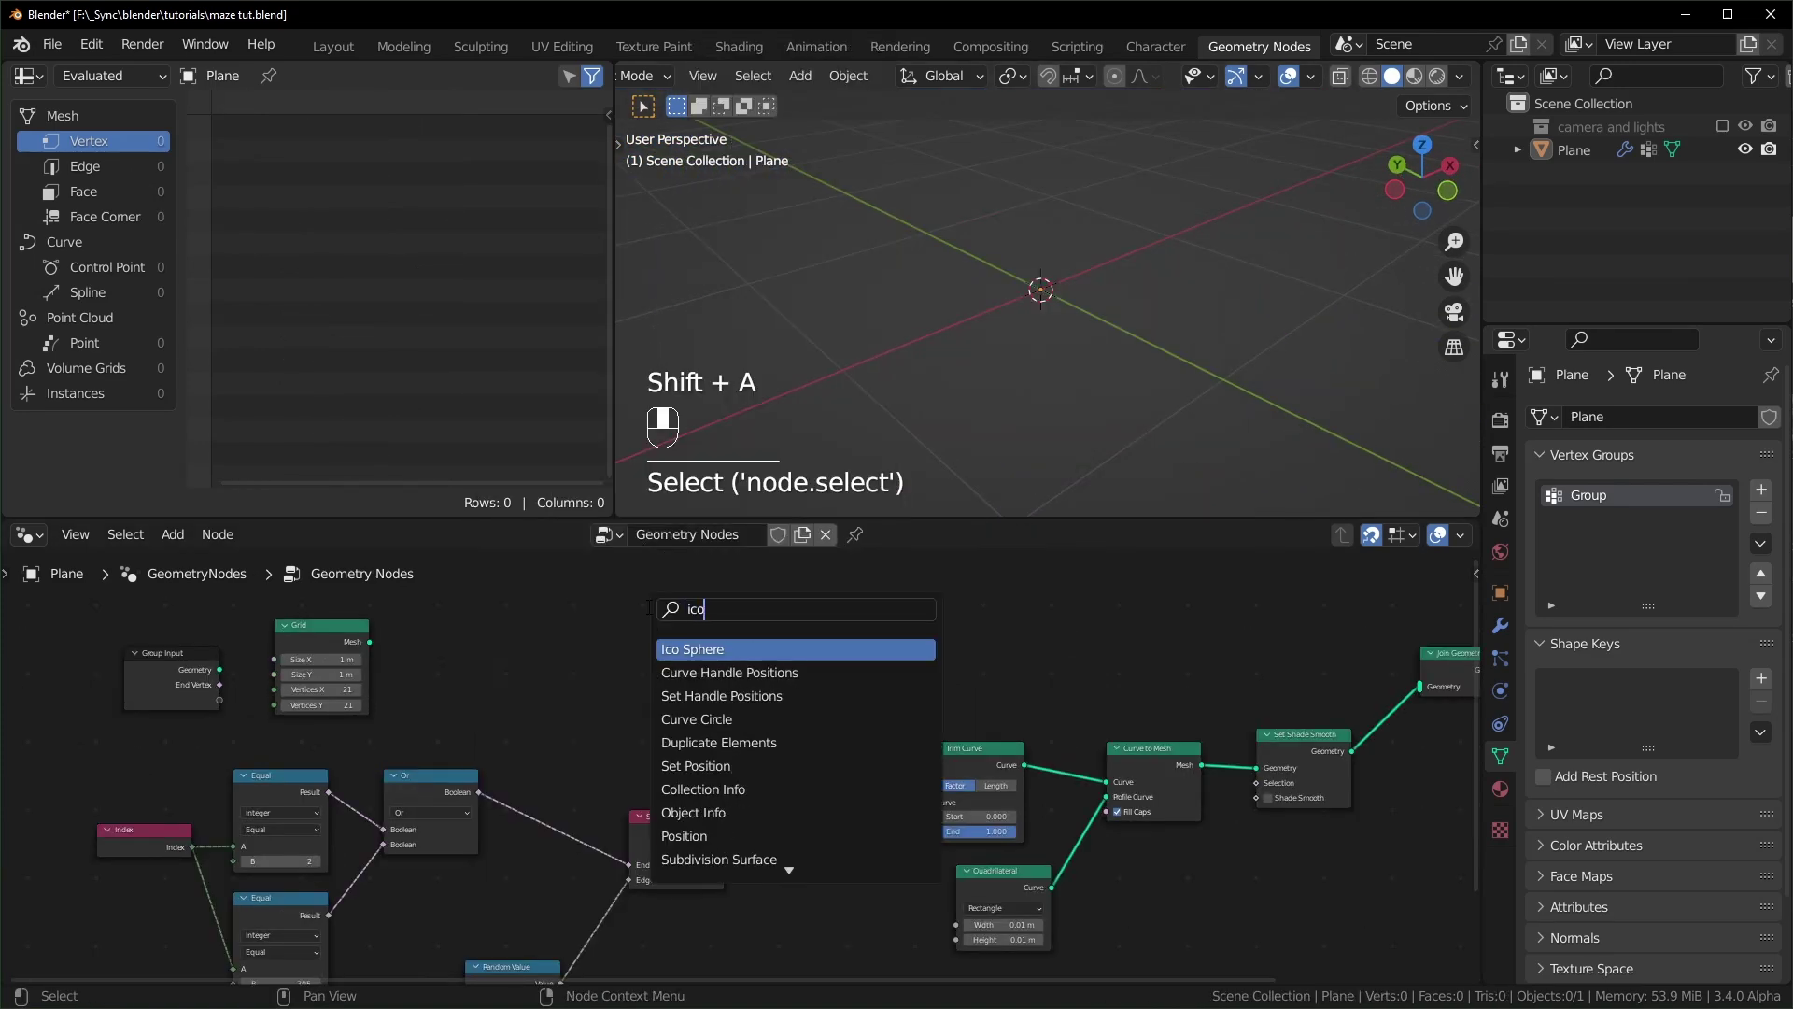
key(Return)
click(618, 616)
alt+right_drag(689, 654, 785, 761)
alt+right_drag(674, 618, 1429, 670)
scroll(841, 625, up, 1)
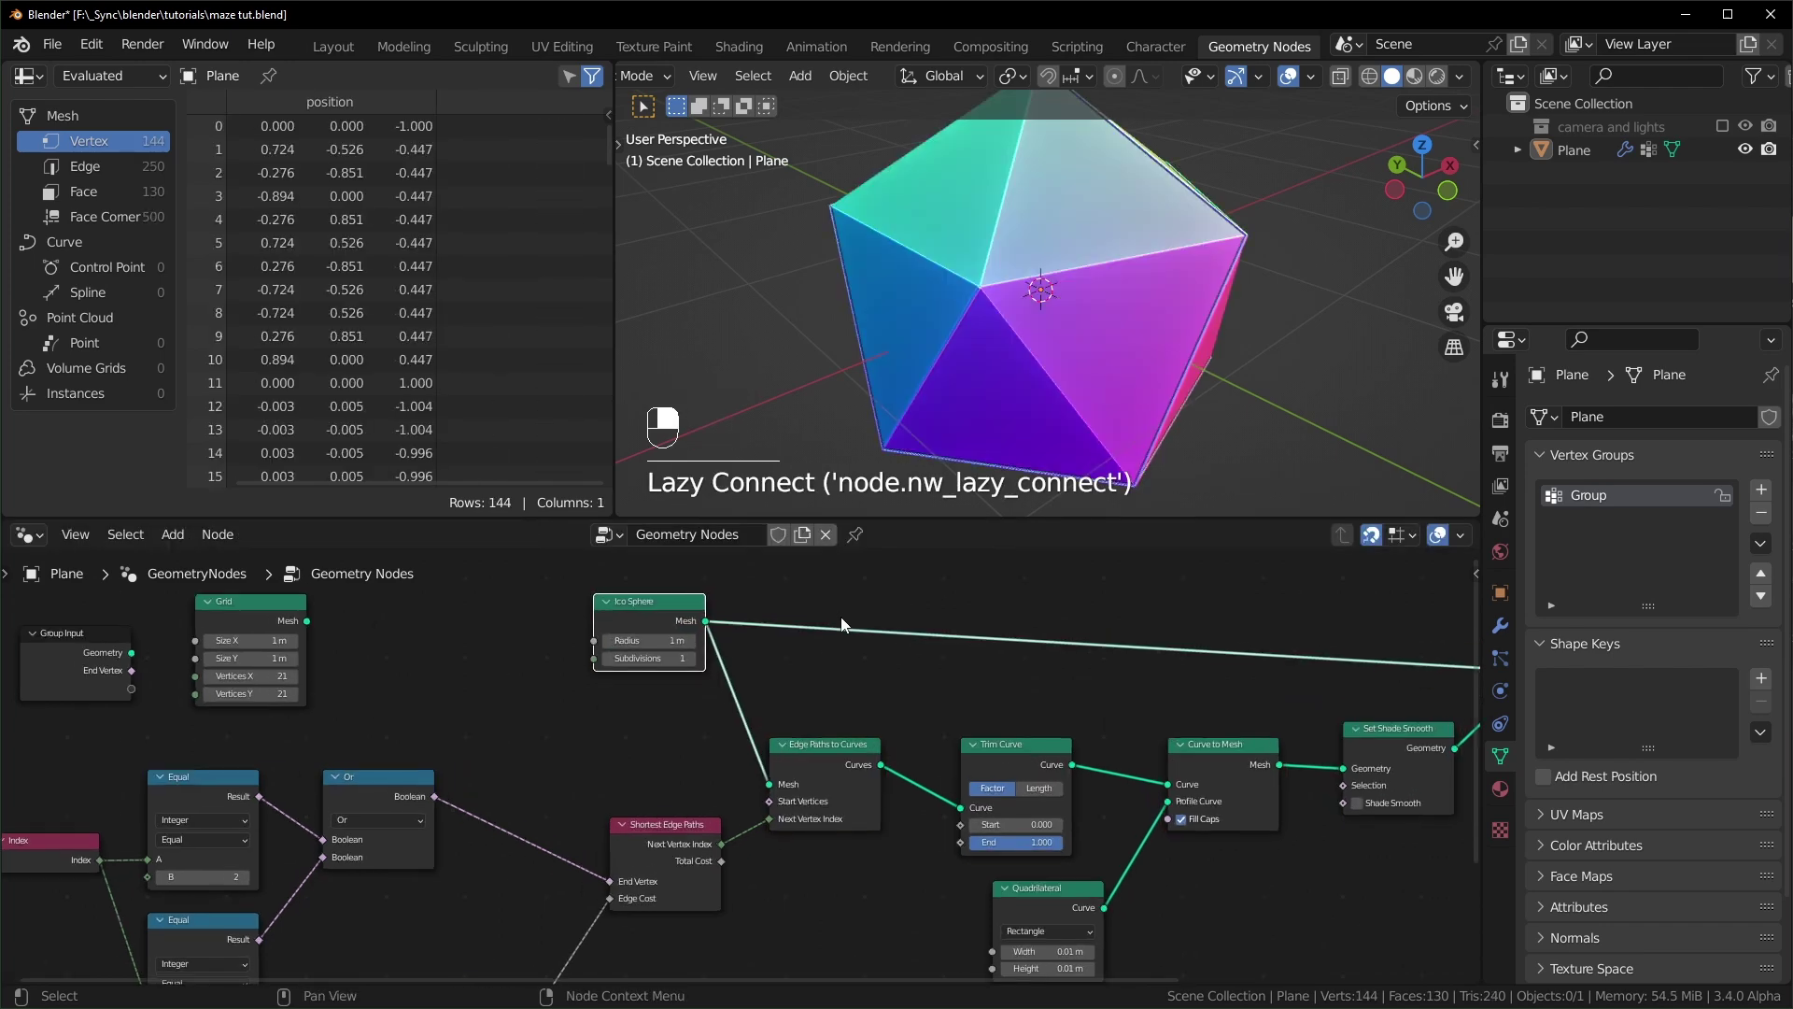
- Raise the Ico Sphere's Subdivisions to 5
click(693, 661)
click(694, 660)
click(693, 660)
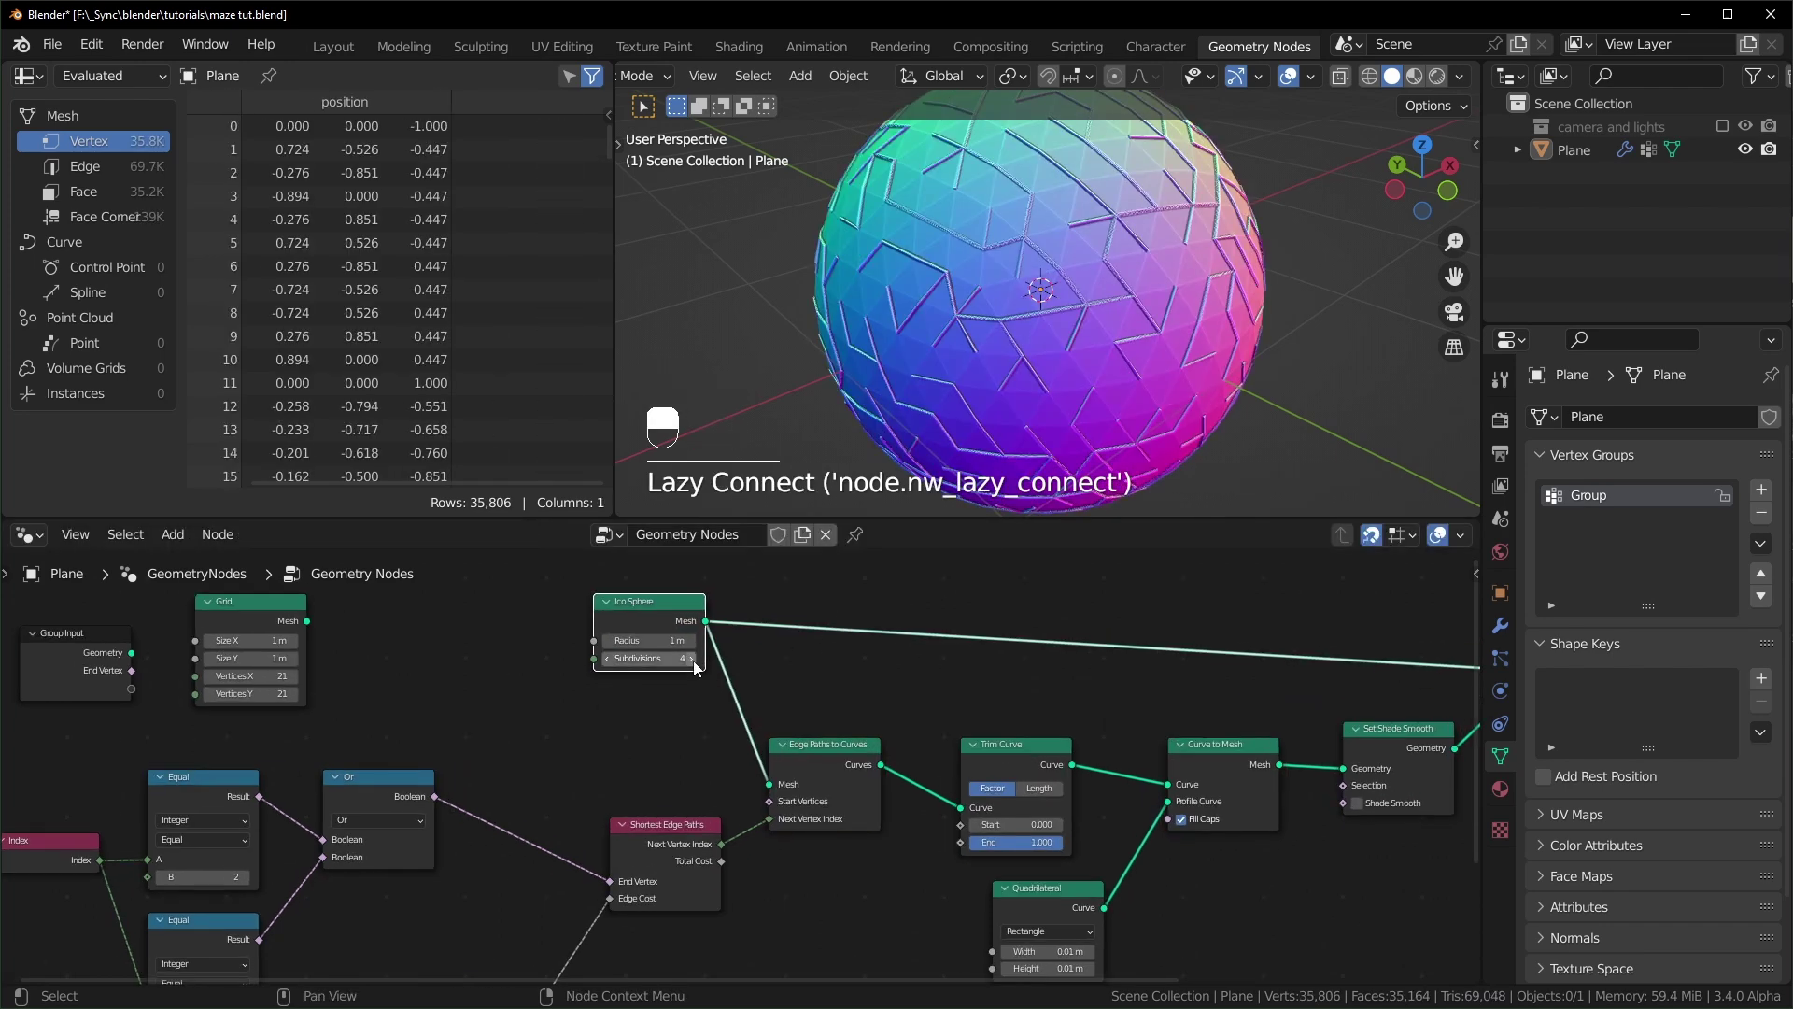
click(693, 660)
- Examine the vertex count and inspect the maze walls on the sphere up close for overlapping geometry
middle_drag(1121, 392, 95, 138)
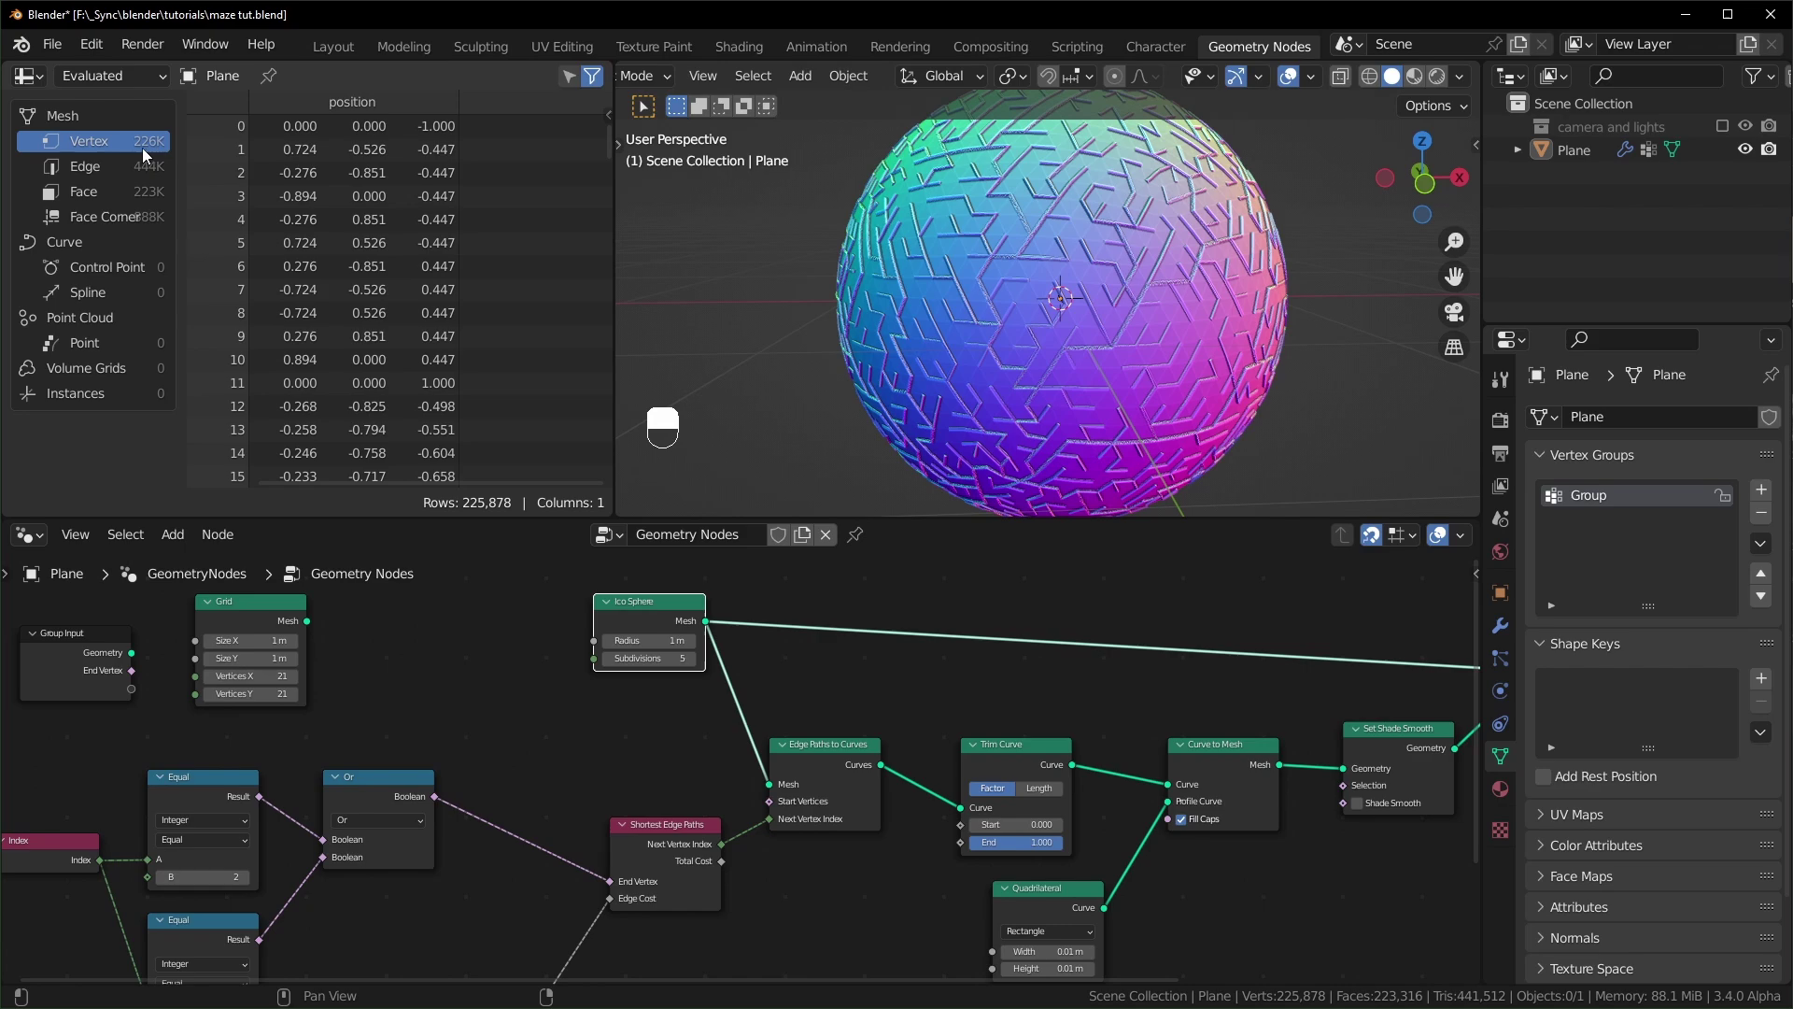
scroll(1001, 311, up, 6)
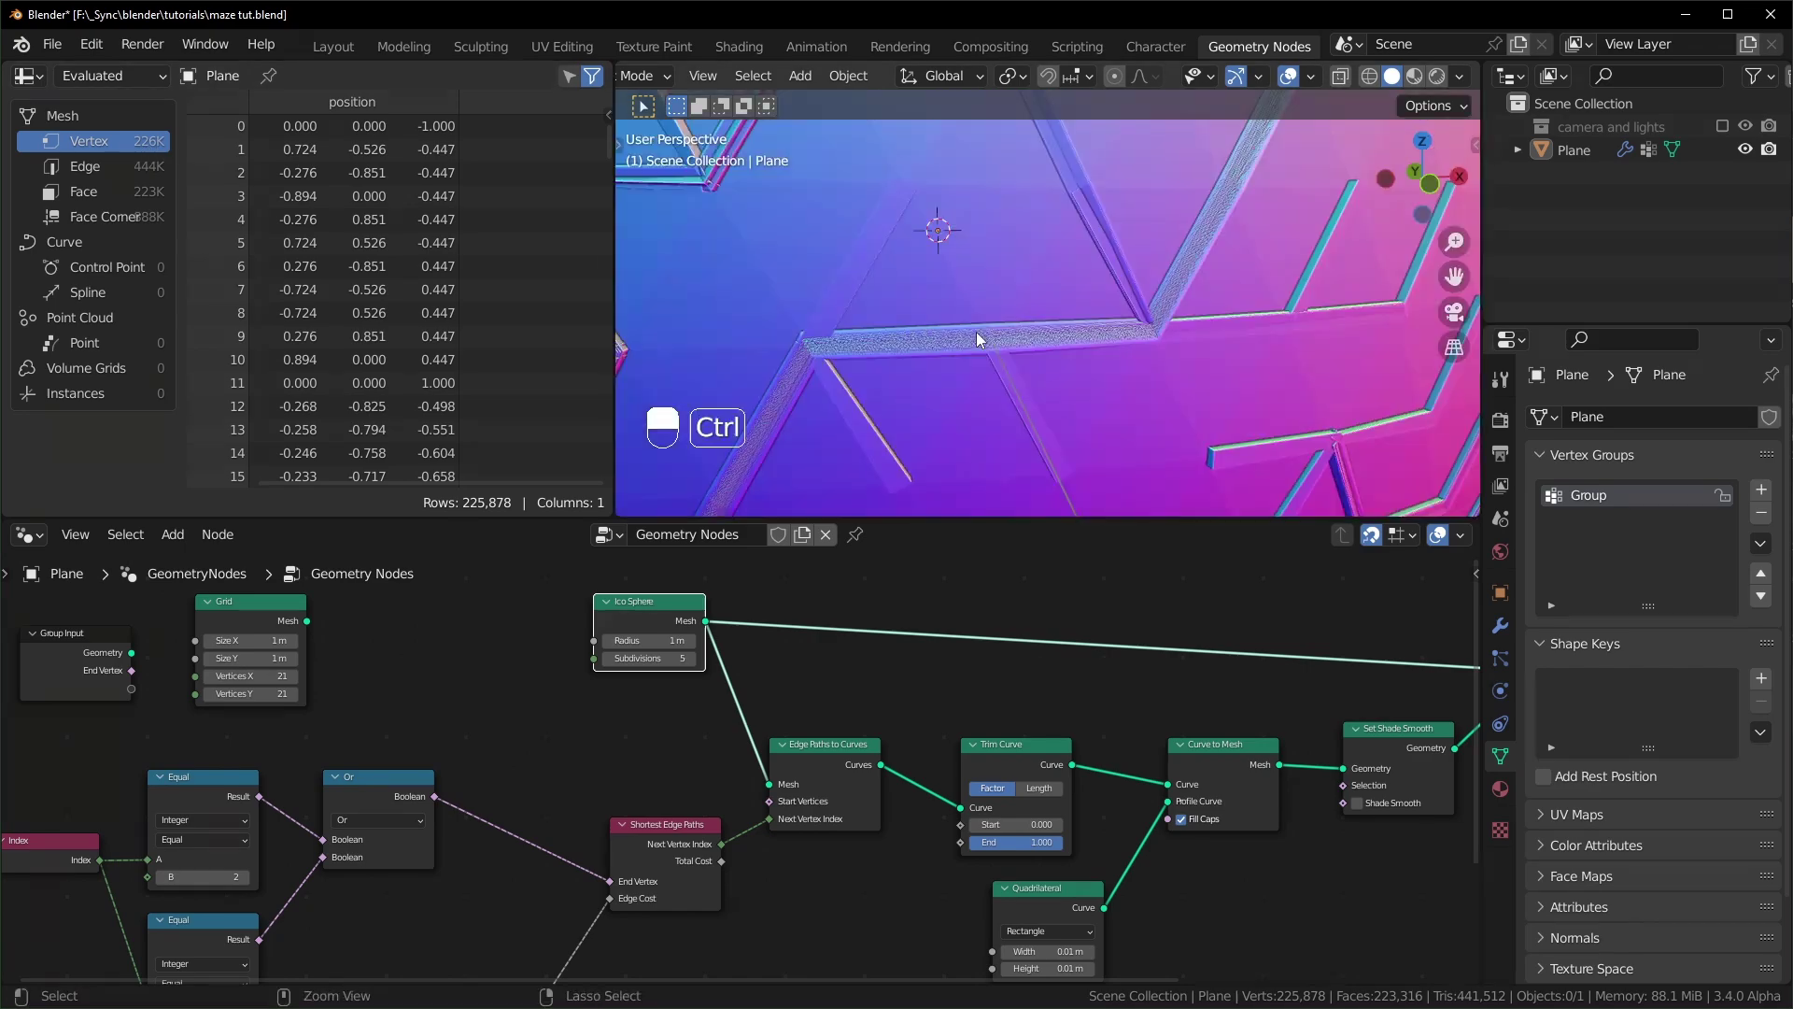
key(ctrl+space)
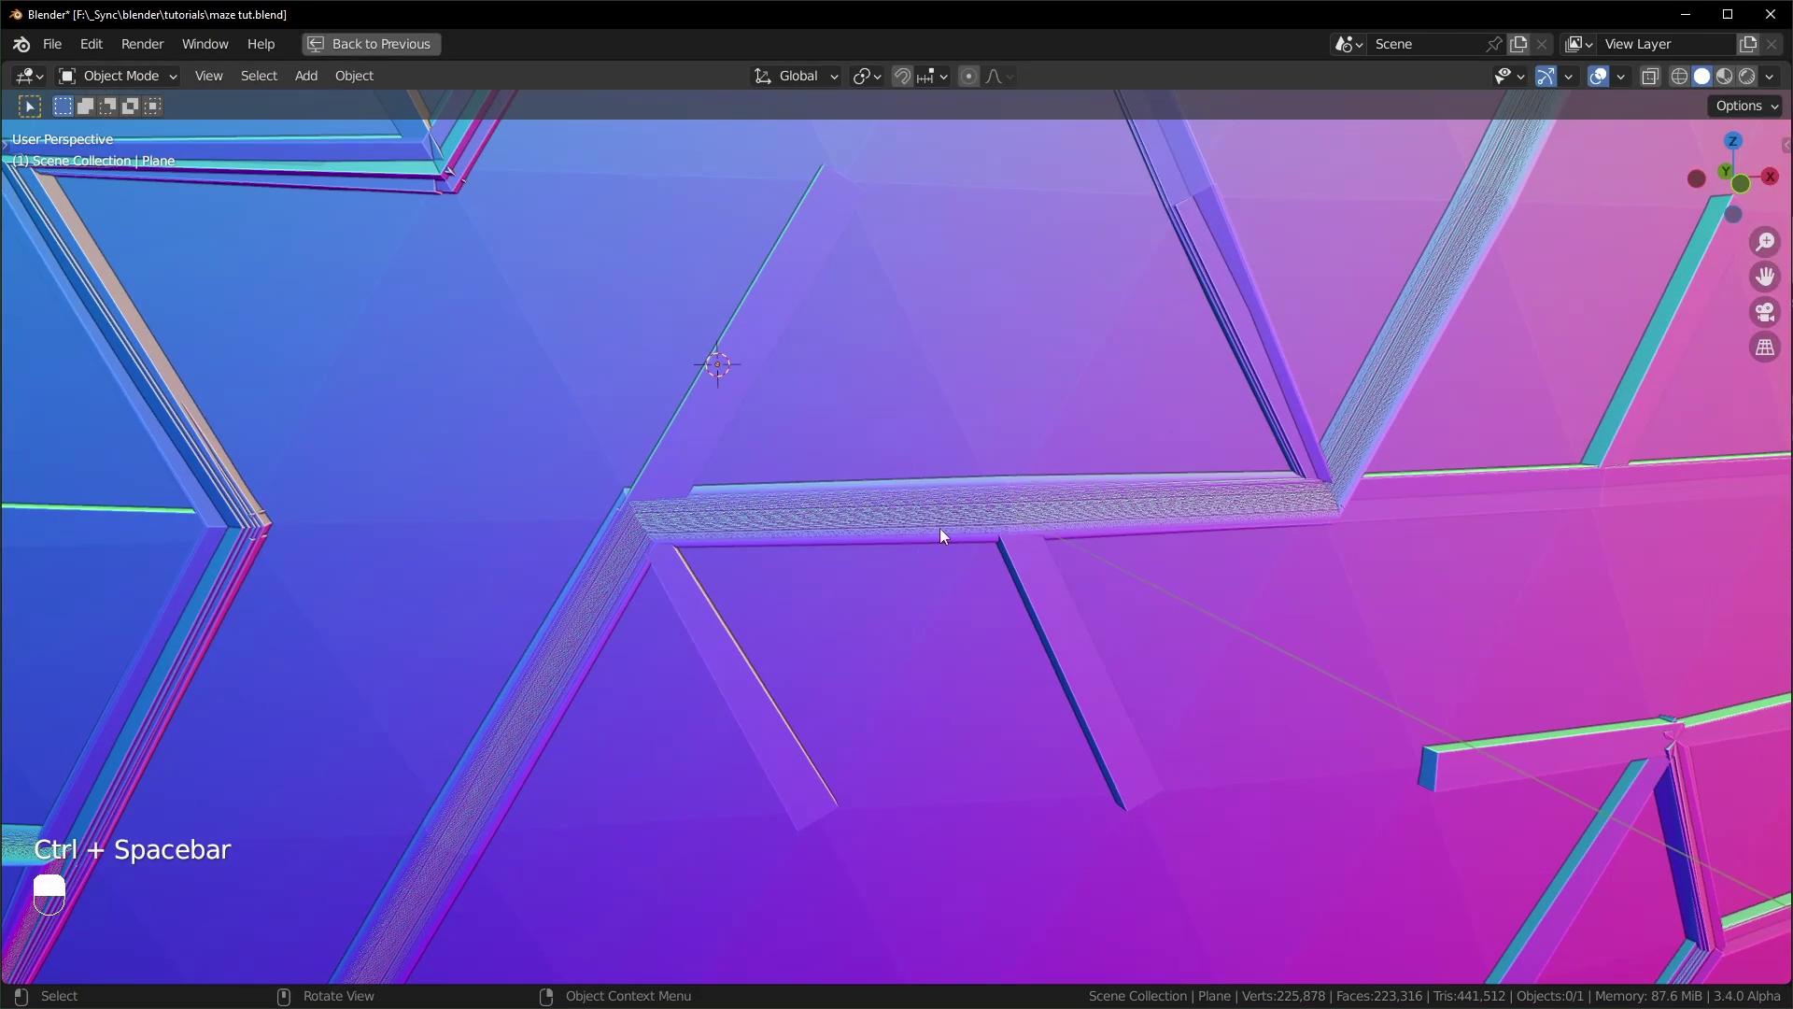
middle_drag(1146, 497, 1223, 522)
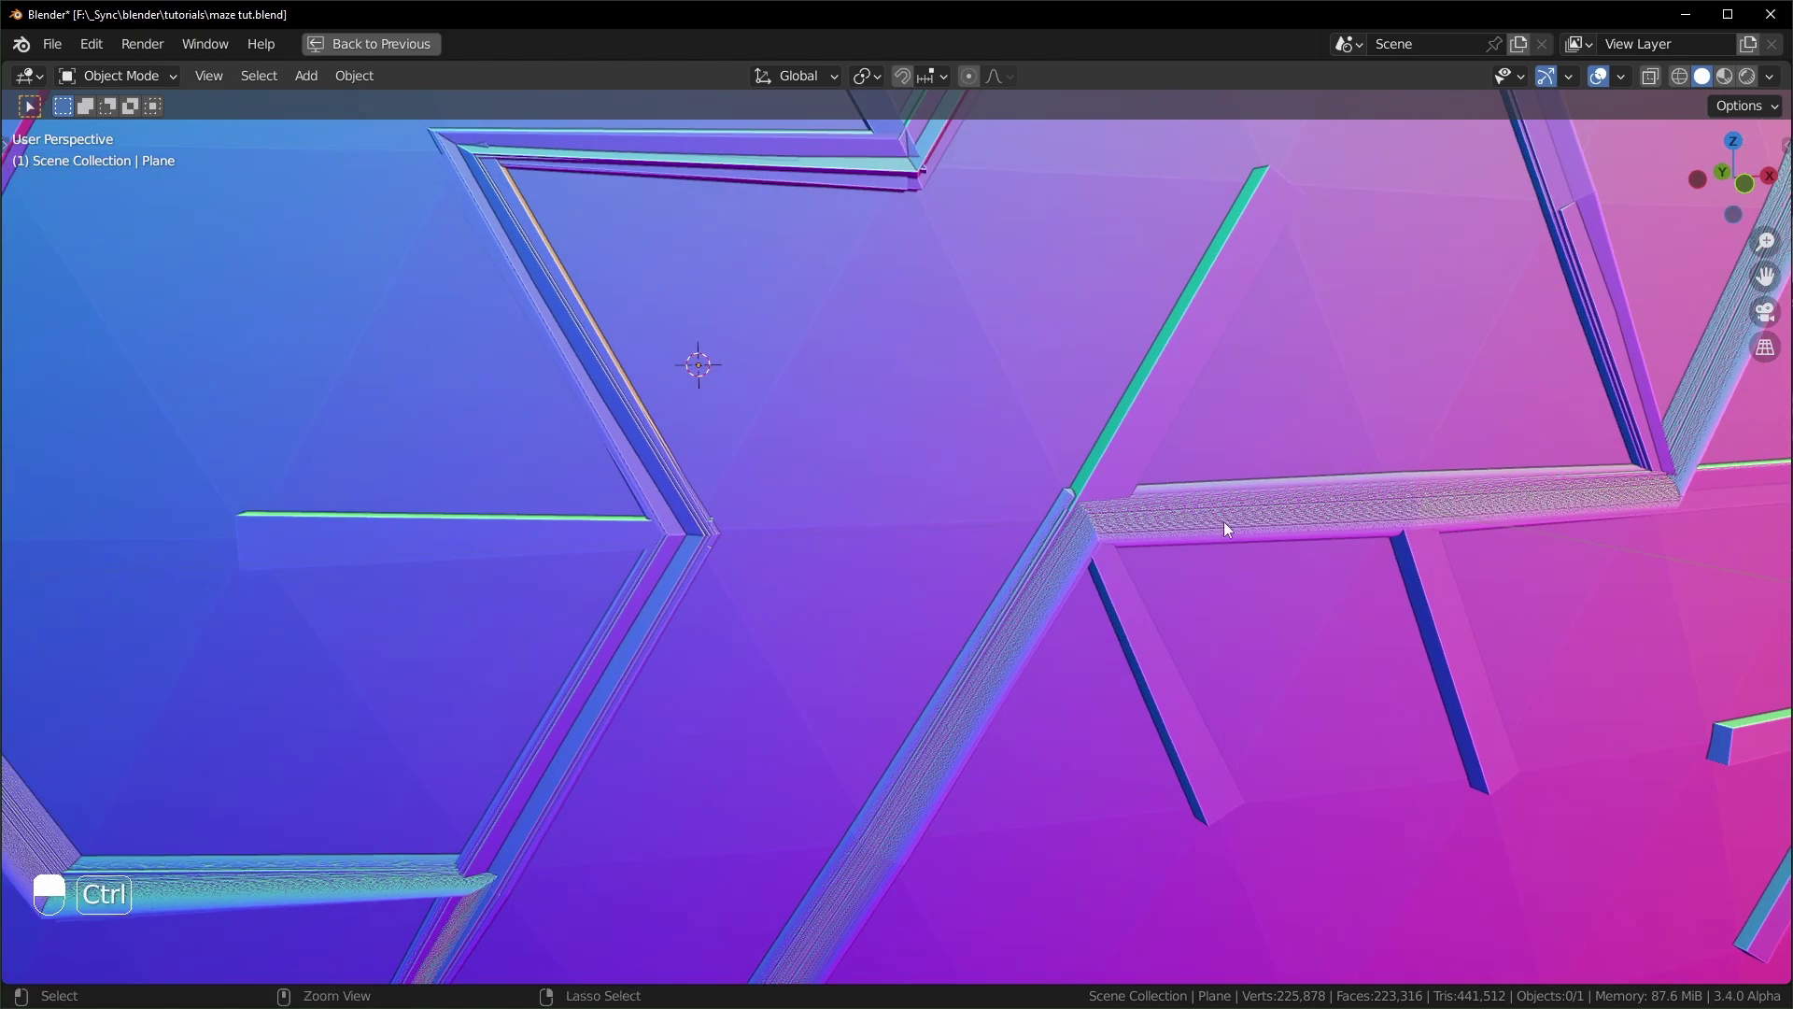
key(ctrl+space)
scroll(1220, 504, down, 5)
scroll(1251, 775, down, 1)
- Spread out the downstream nodes and insert a Merge by Distance node between Curve to Mesh and Set Shade Smooth
middle_drag(1252, 775, 691, 715)
scroll(691, 715, down, 1)
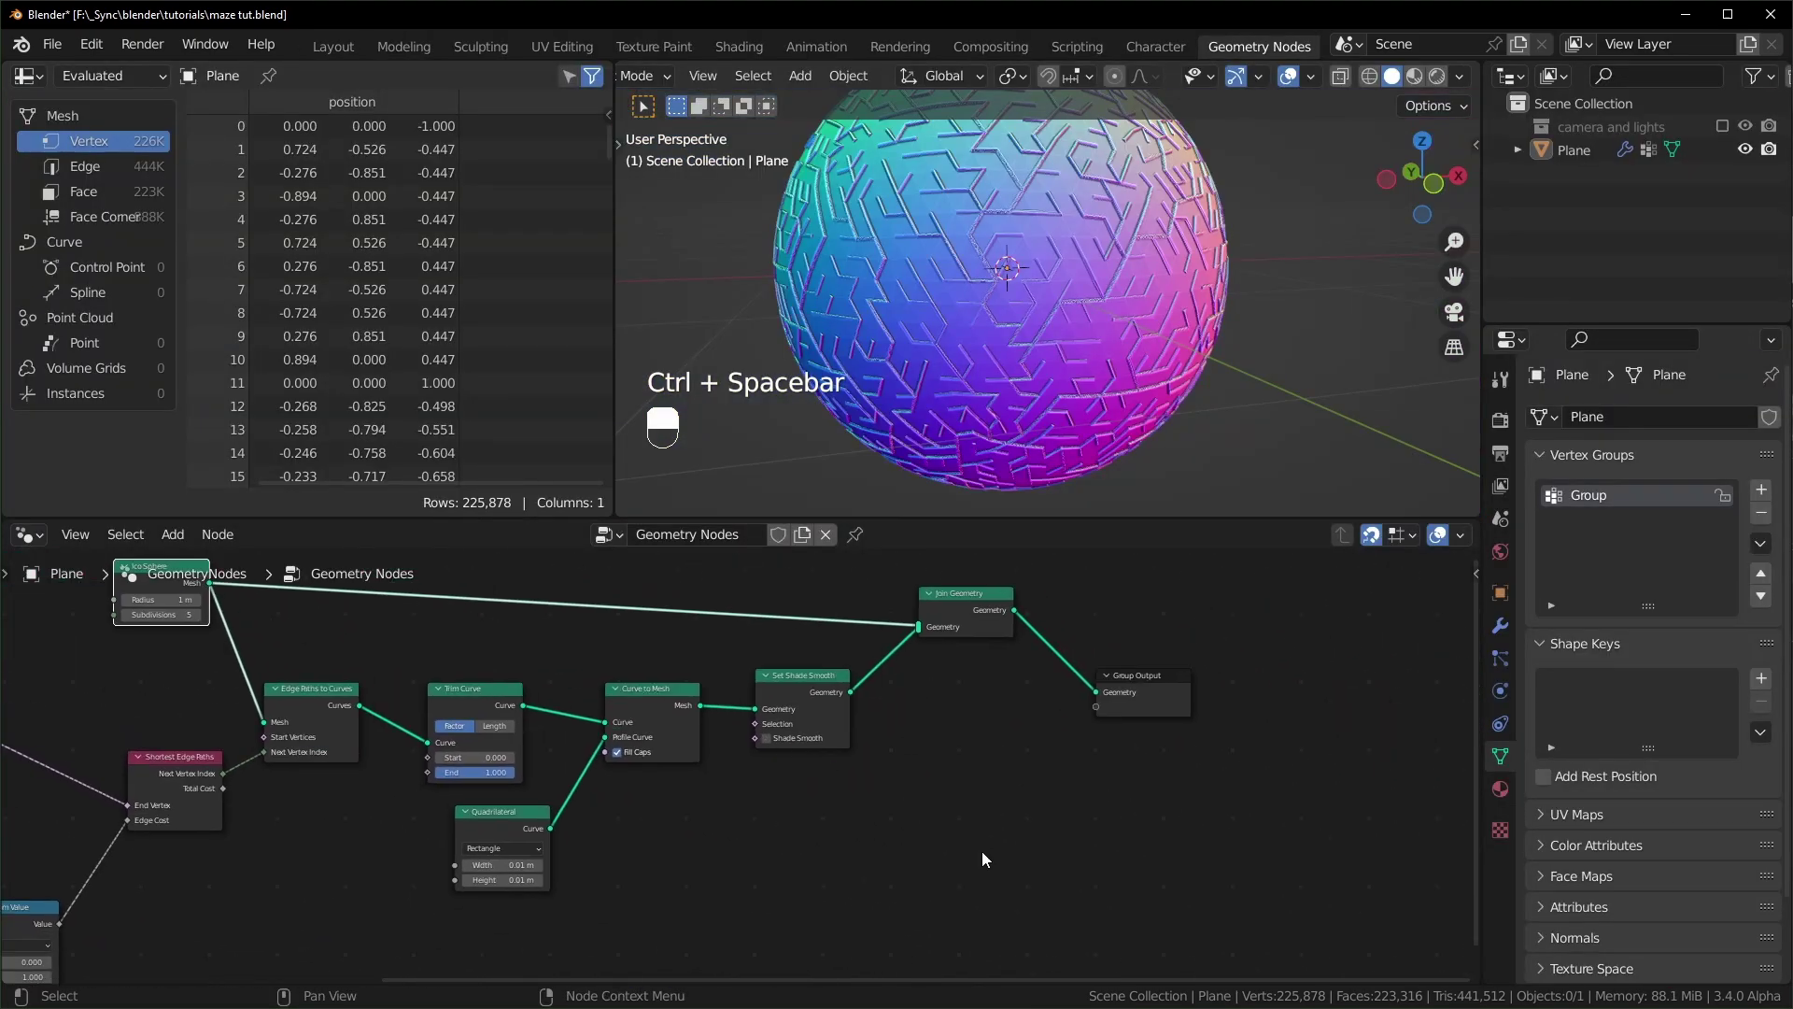
drag(948, 829, 1228, 569)
drag(989, 609, 1125, 632)
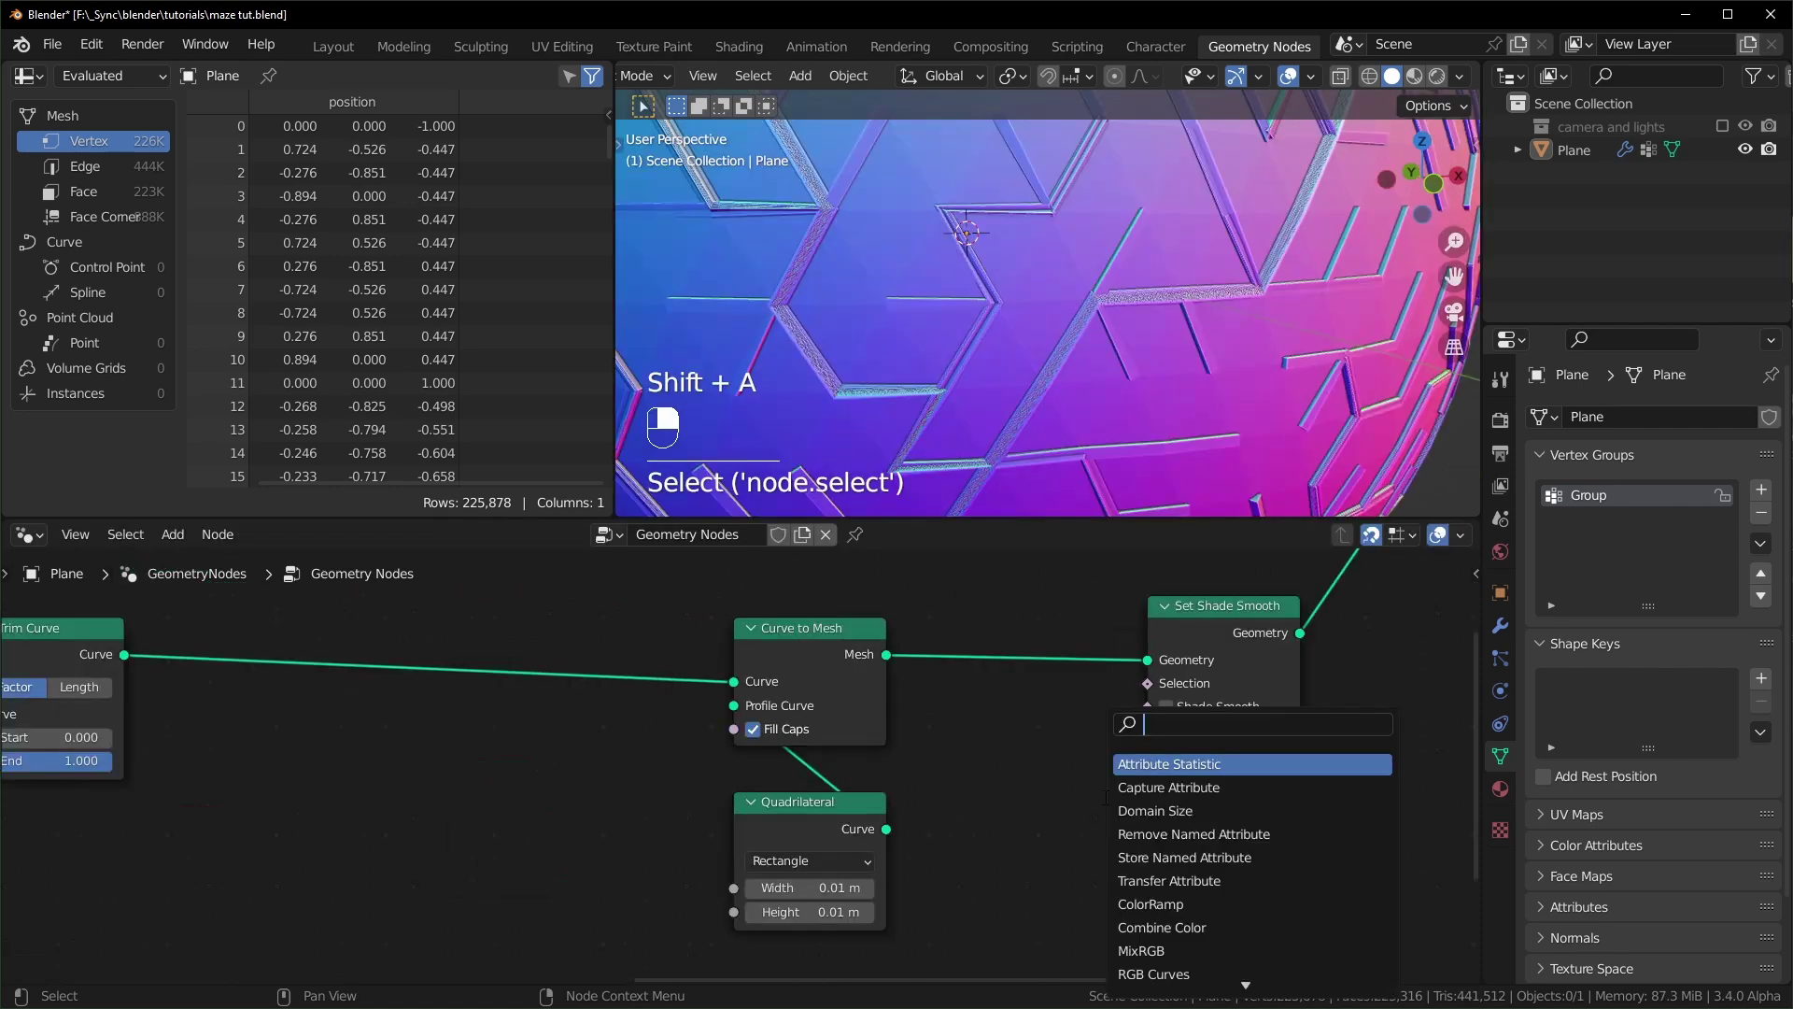
text(merge)
key(Return)
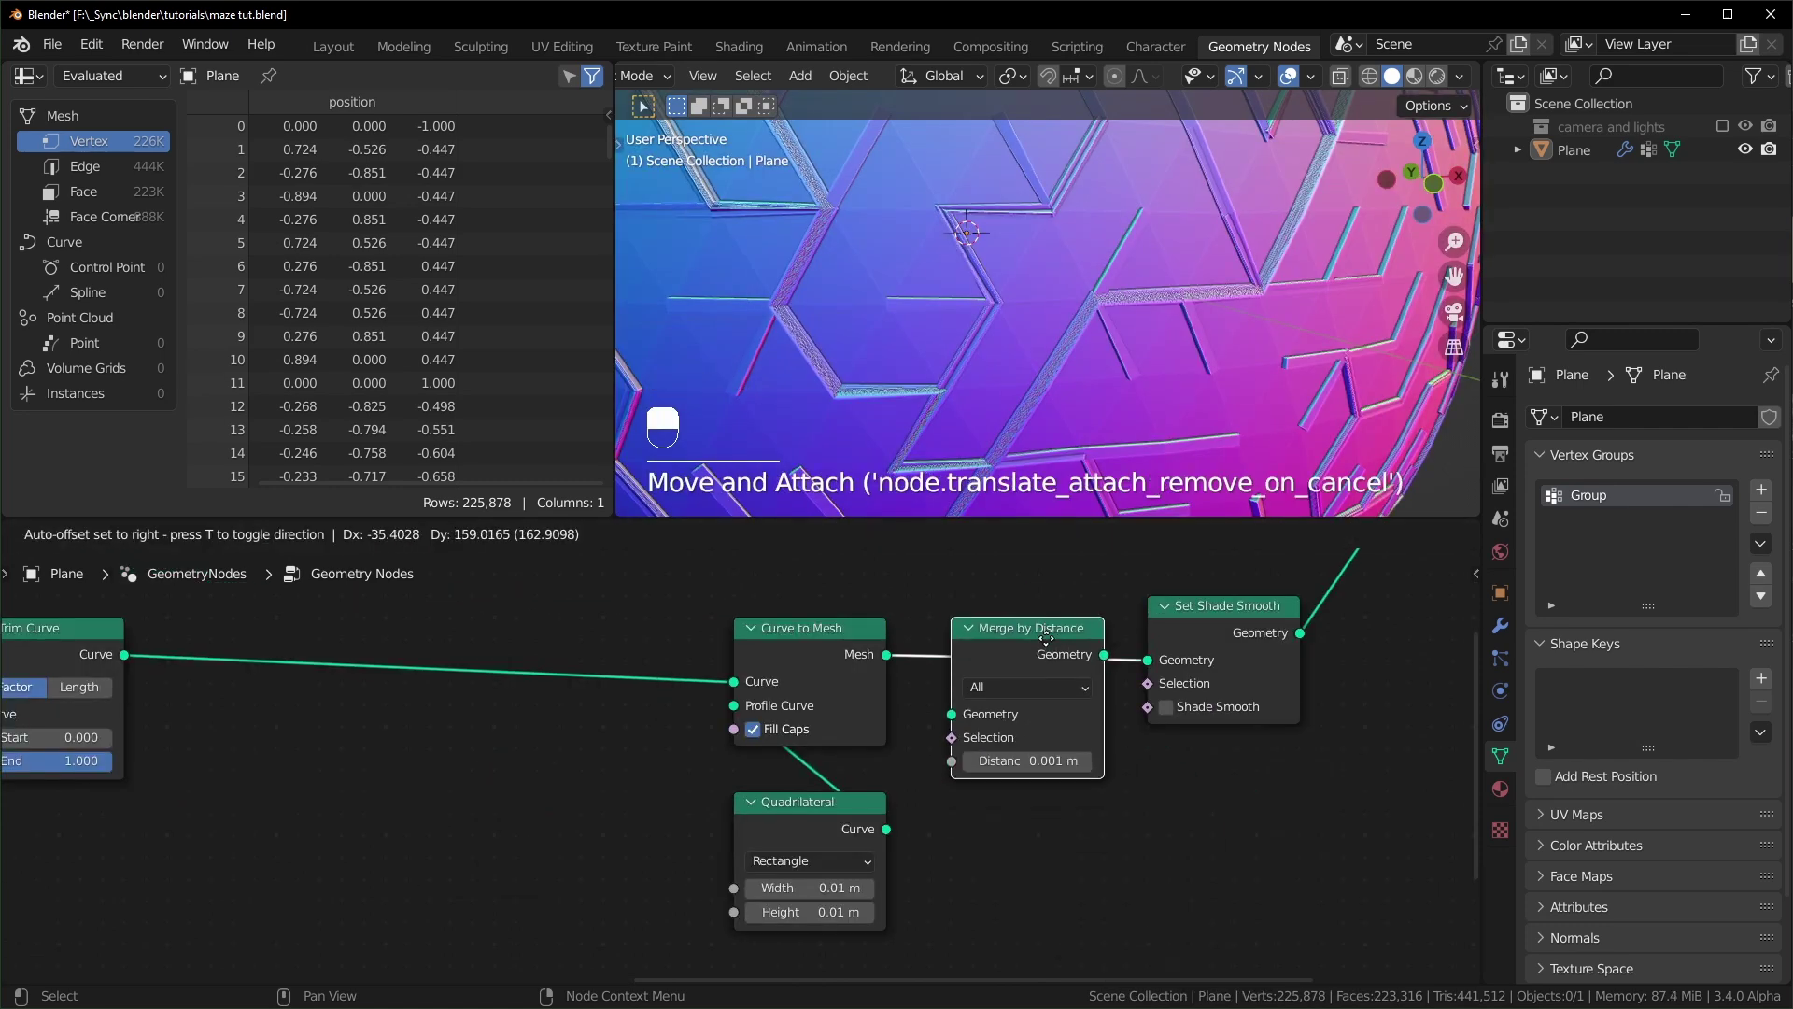
click(1048, 645)
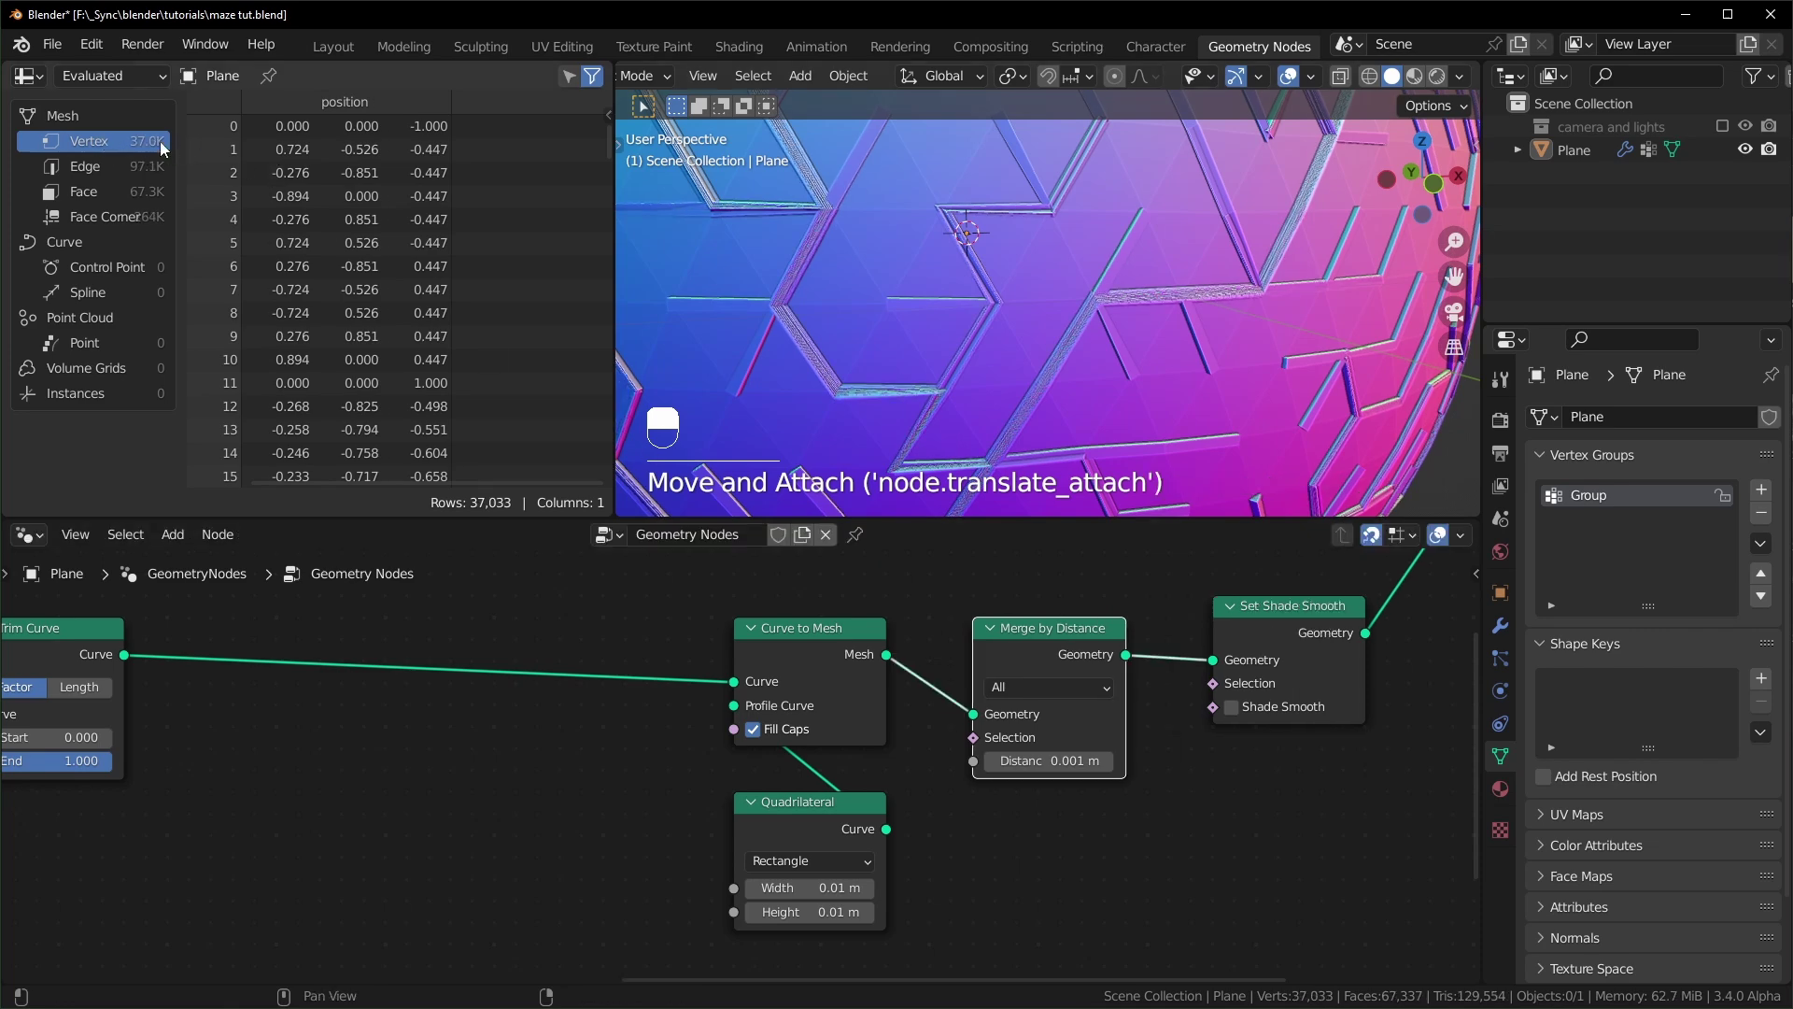
- Detach the Merge by Distance node from the chain and move it below the other nodes
alt+drag(1046, 639, 1048, 704)
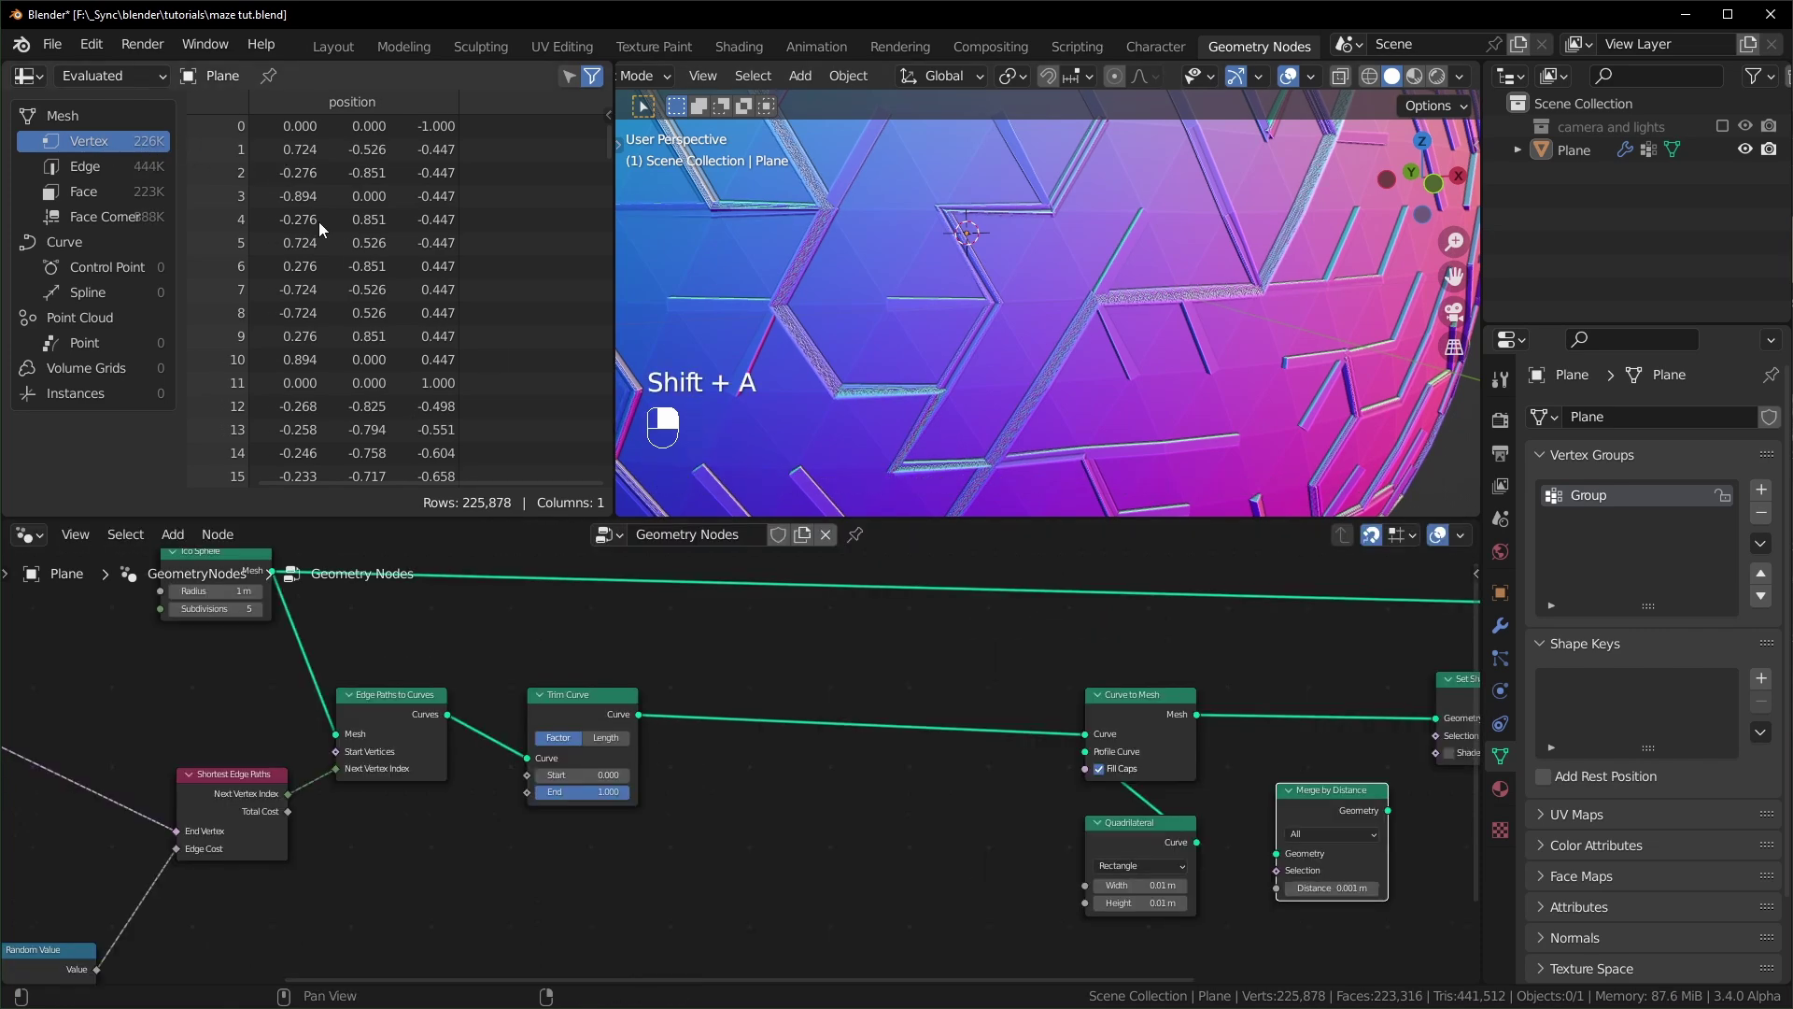
- Duplicate the Curve to Mesh node without the profile and insert the copy directly after Trim Curve
scroll(1062, 669, up, 1)
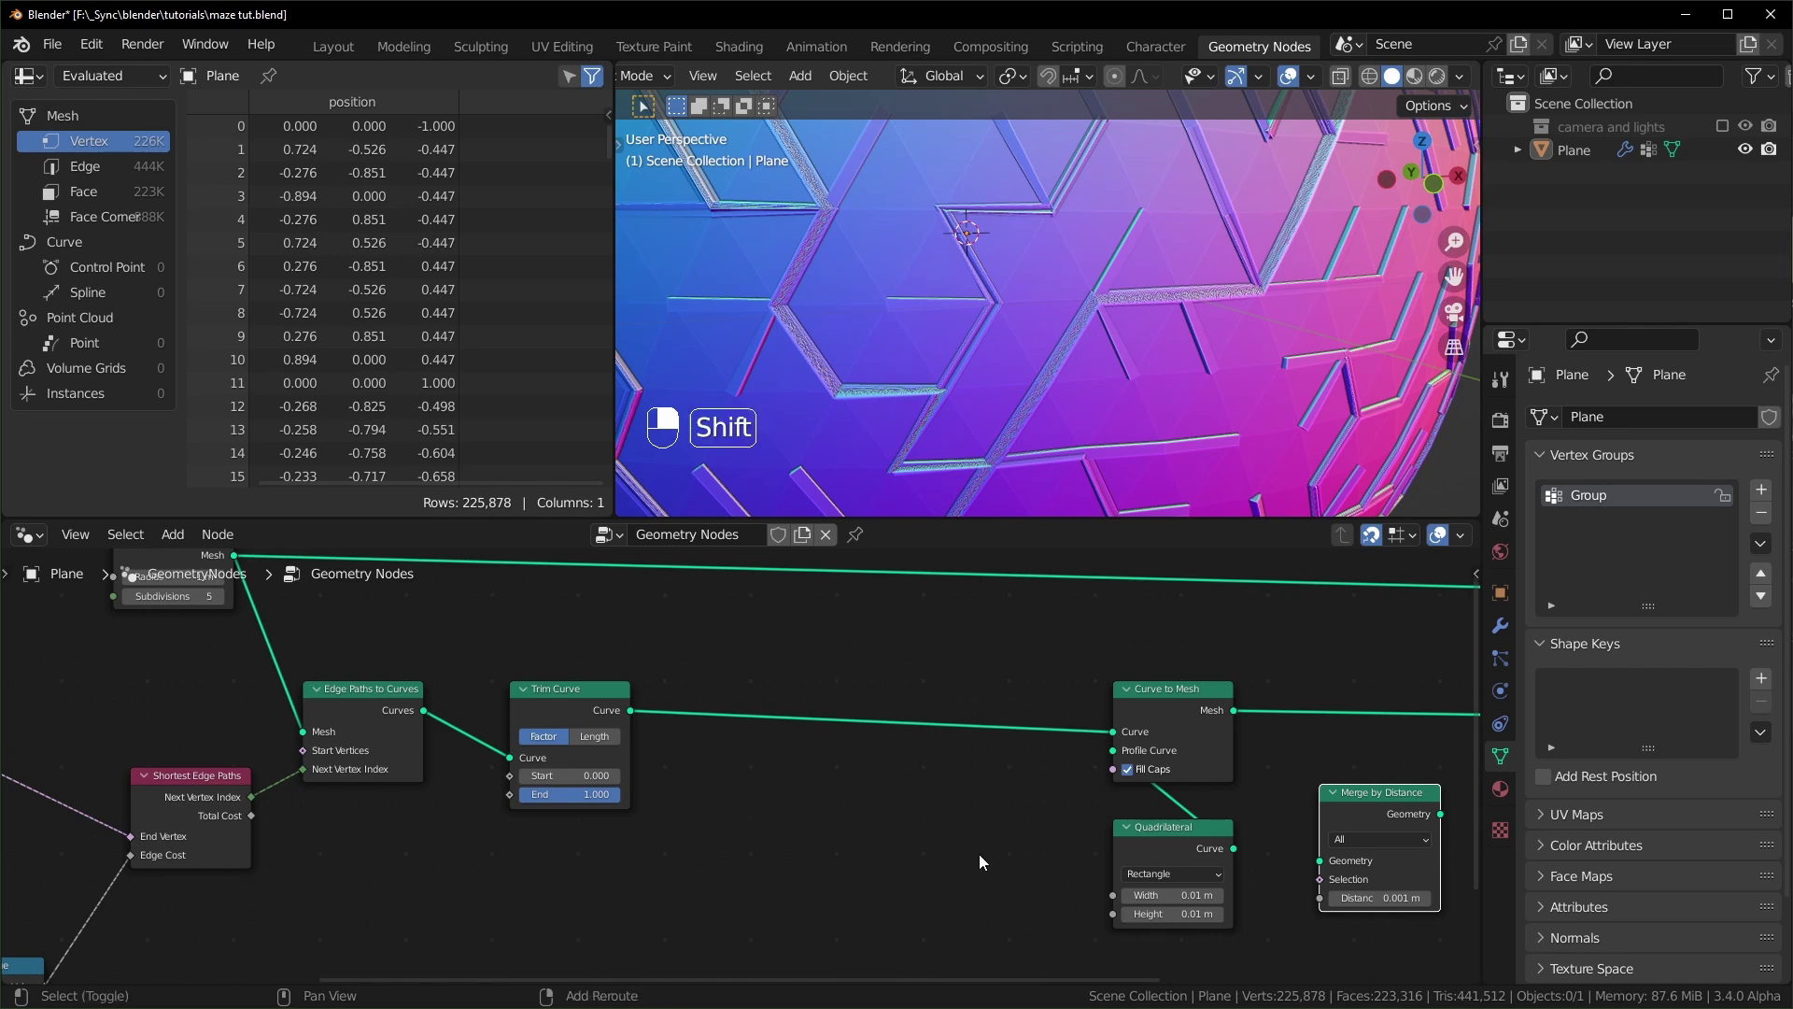
shift+click(1183, 700)
key(shift+d)
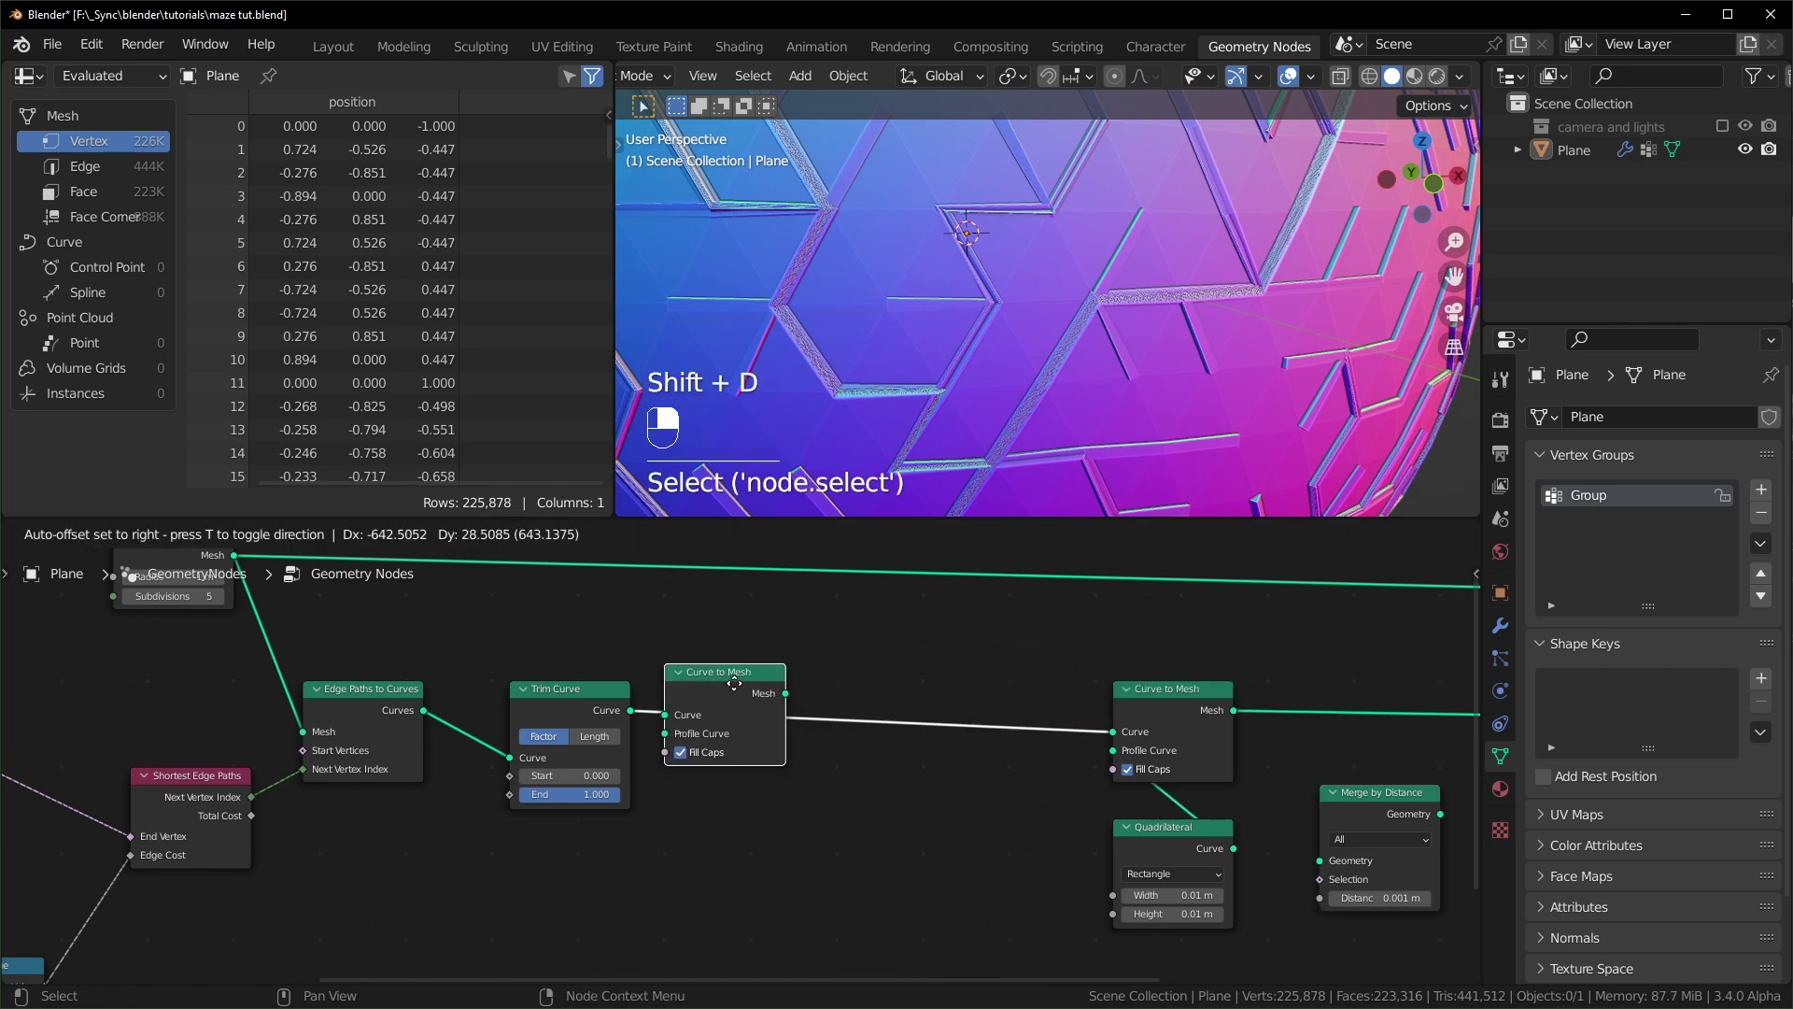
click(752, 700)
key(BackSpace)
- Insert a Mesh to Curve node before the final Curve to Mesh, and place Merge by Distance between the first Curve to Mesh and it
key(shift+a)
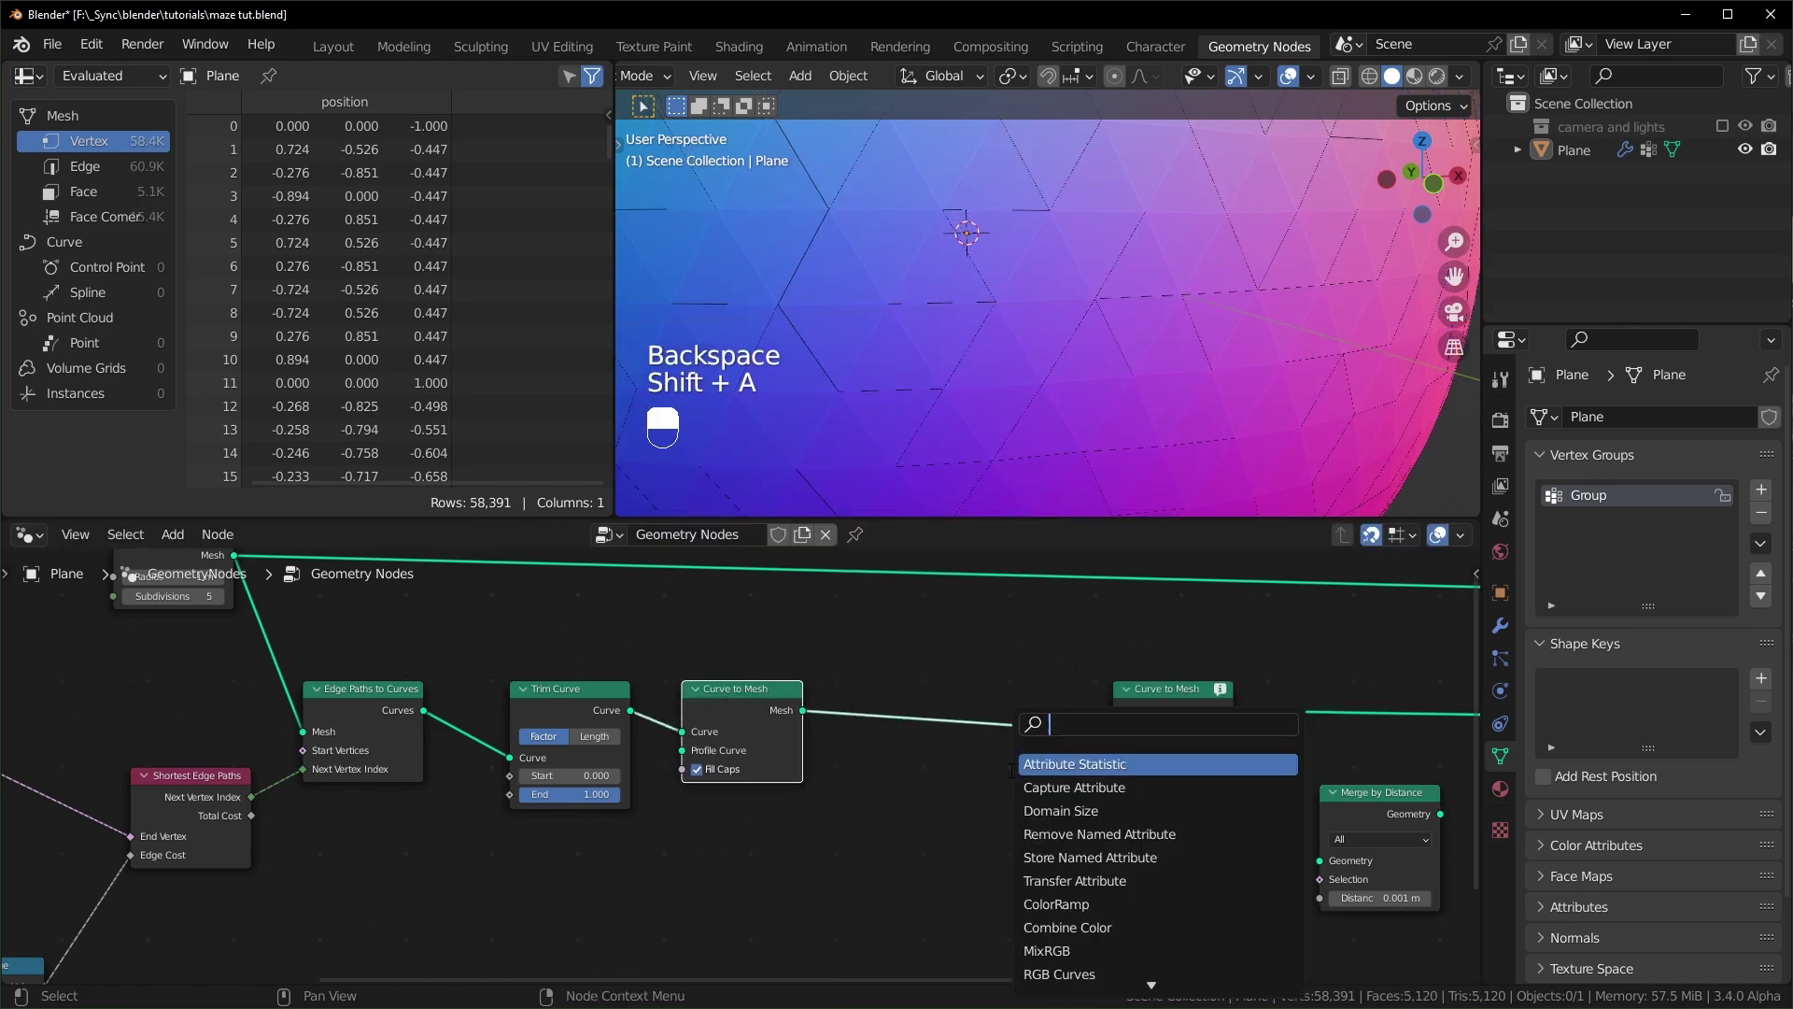
text(mtc)
key(Return)
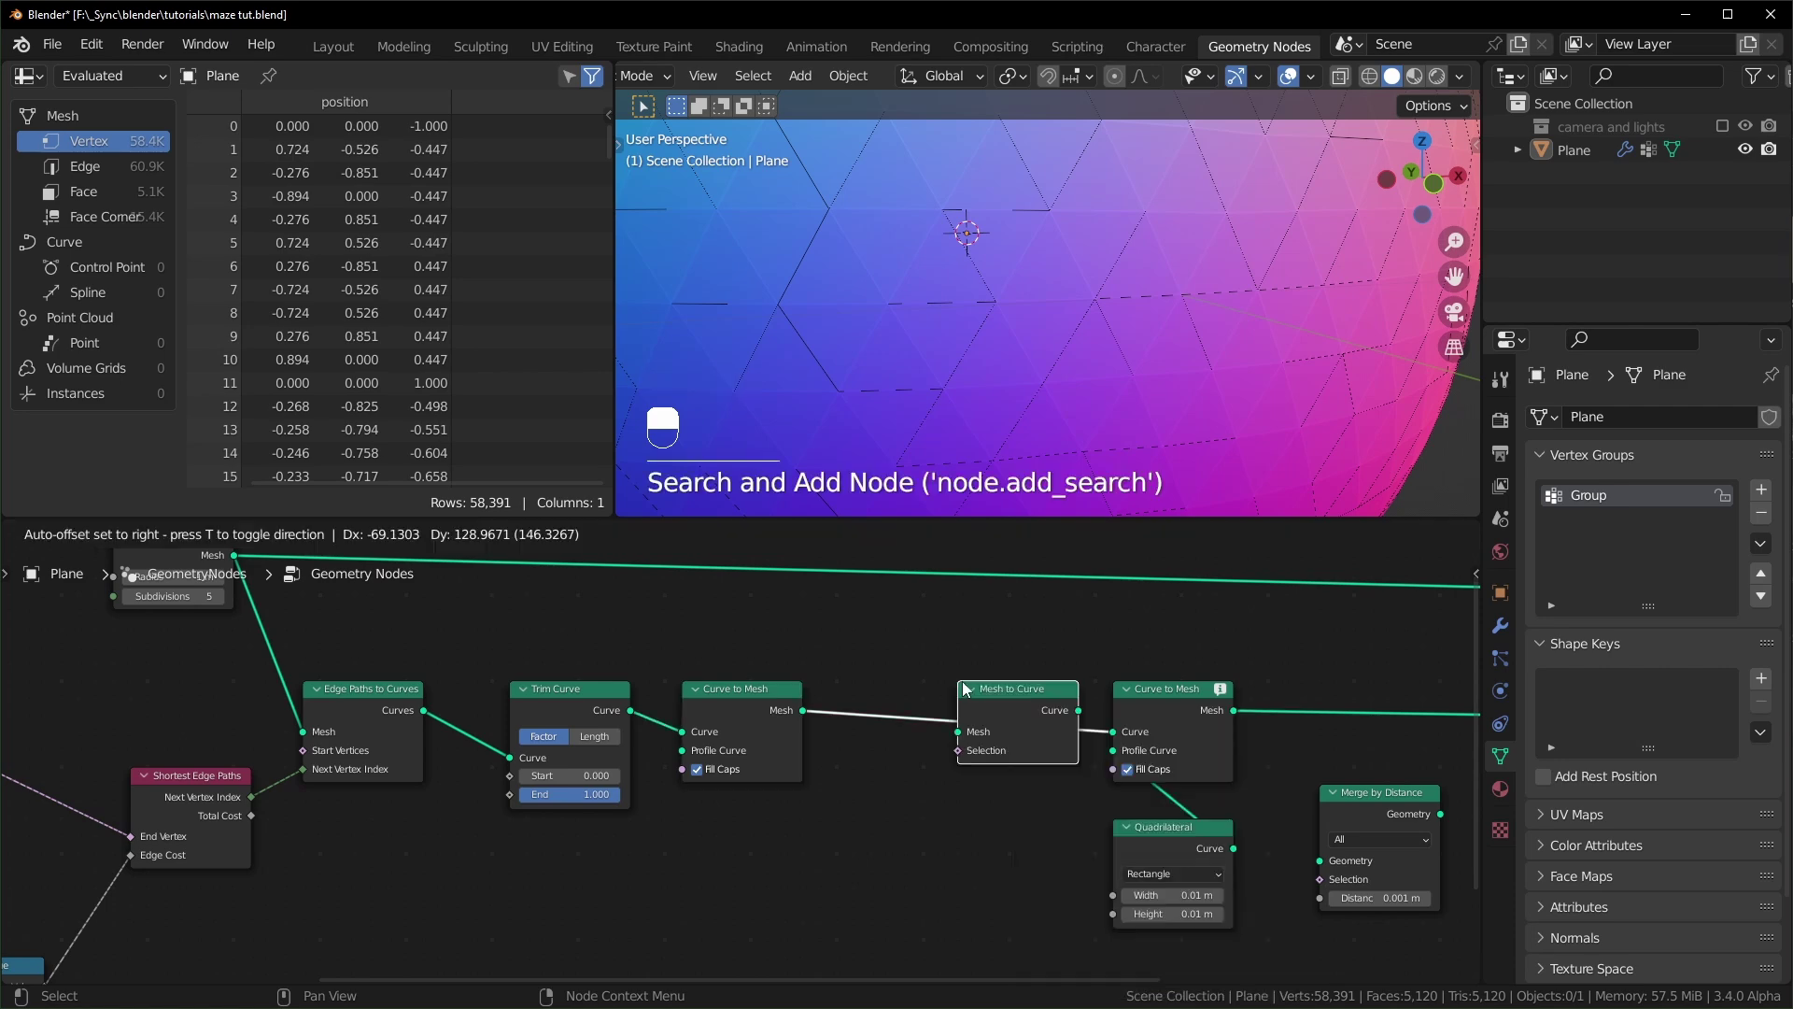
click(923, 682)
drag(1404, 799, 955, 692)
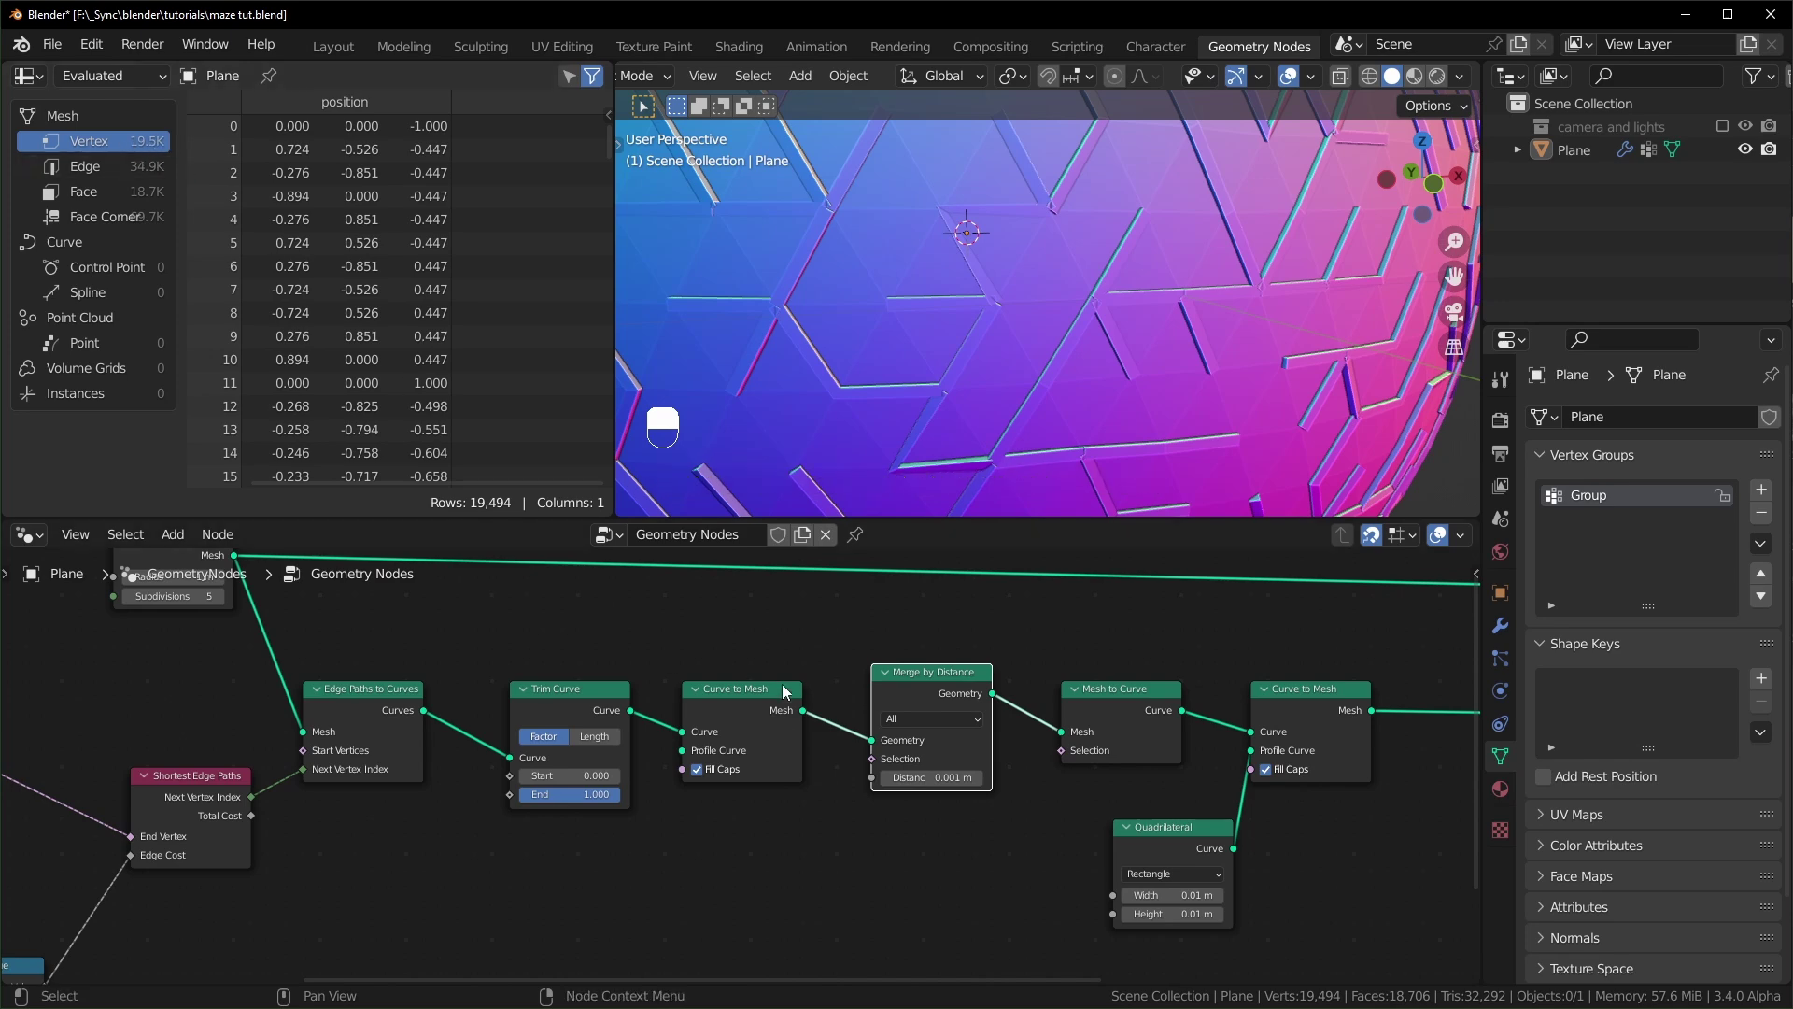
- Examine the cleaned-up maze walls across the whole sphere from several distances and angles
scroll(766, 747, down, 2)
scroll(1118, 816, down, 4)
middle_drag(1076, 800, 965, 789)
mouse_move(1018, 372)
middle_down()
mouse_move(974, 361)
mouse_move(1033, 365)
middle_up()
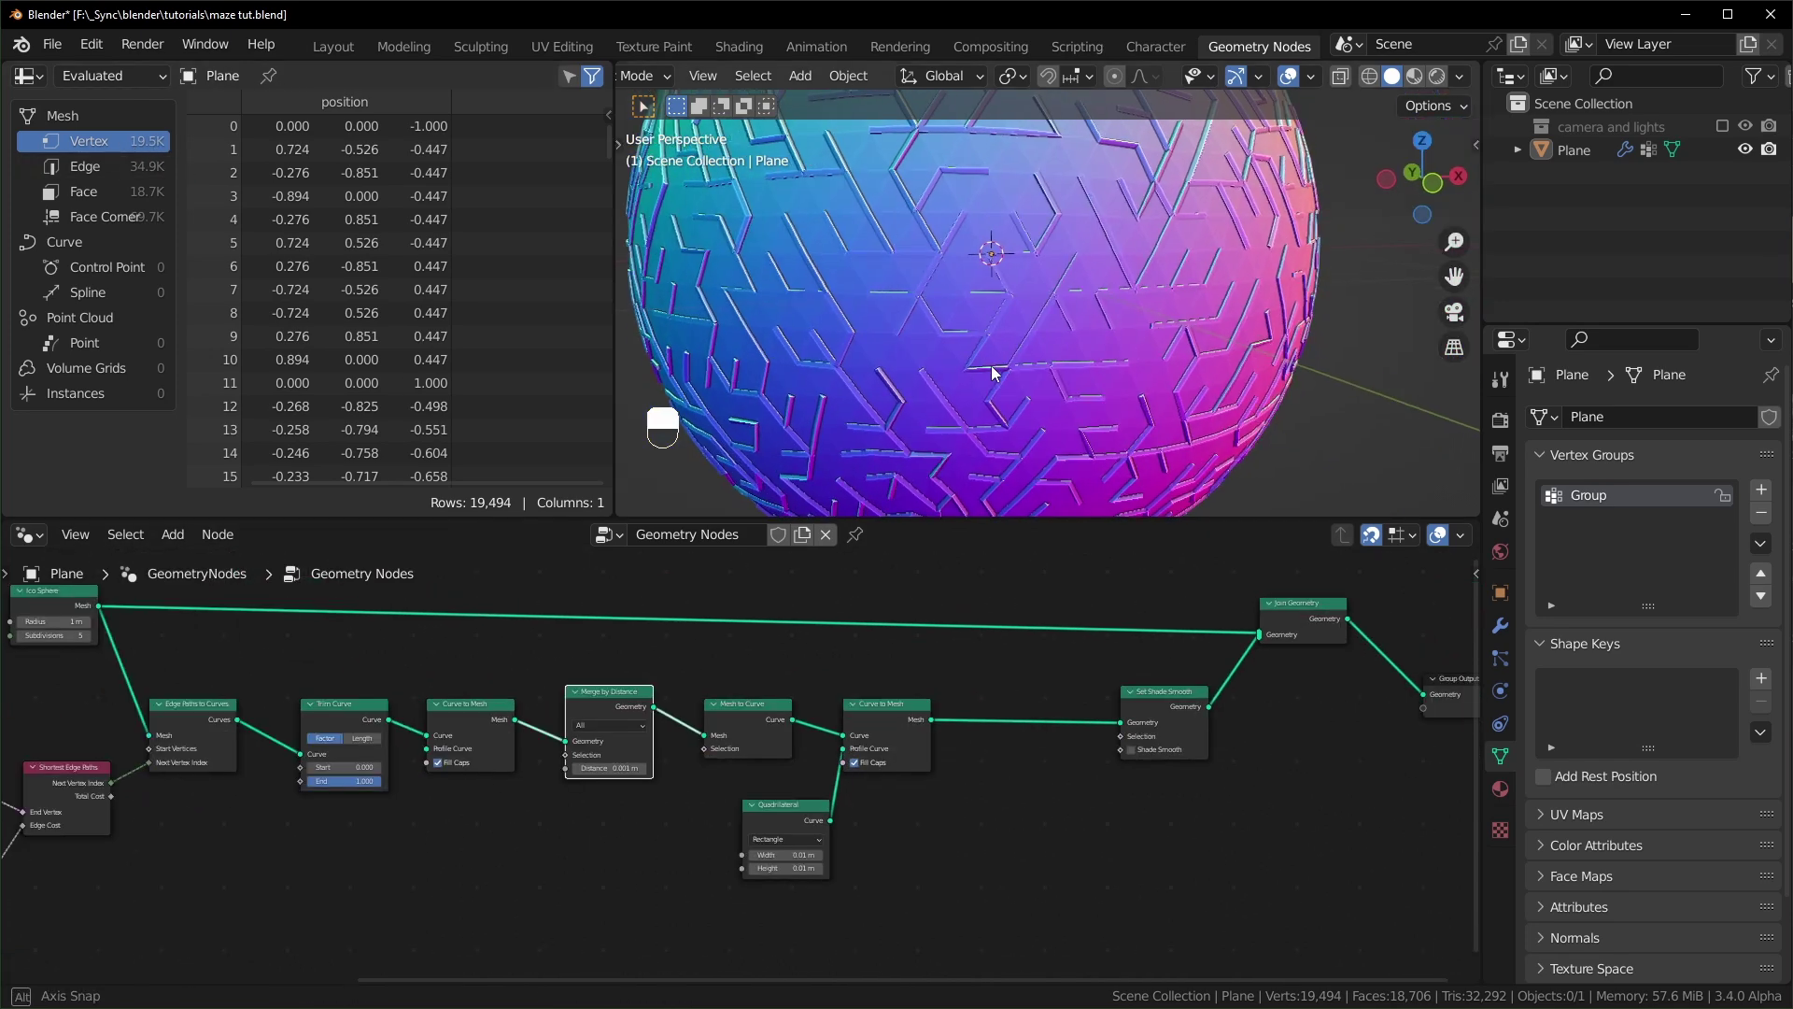
scroll(973, 361, down, 2)
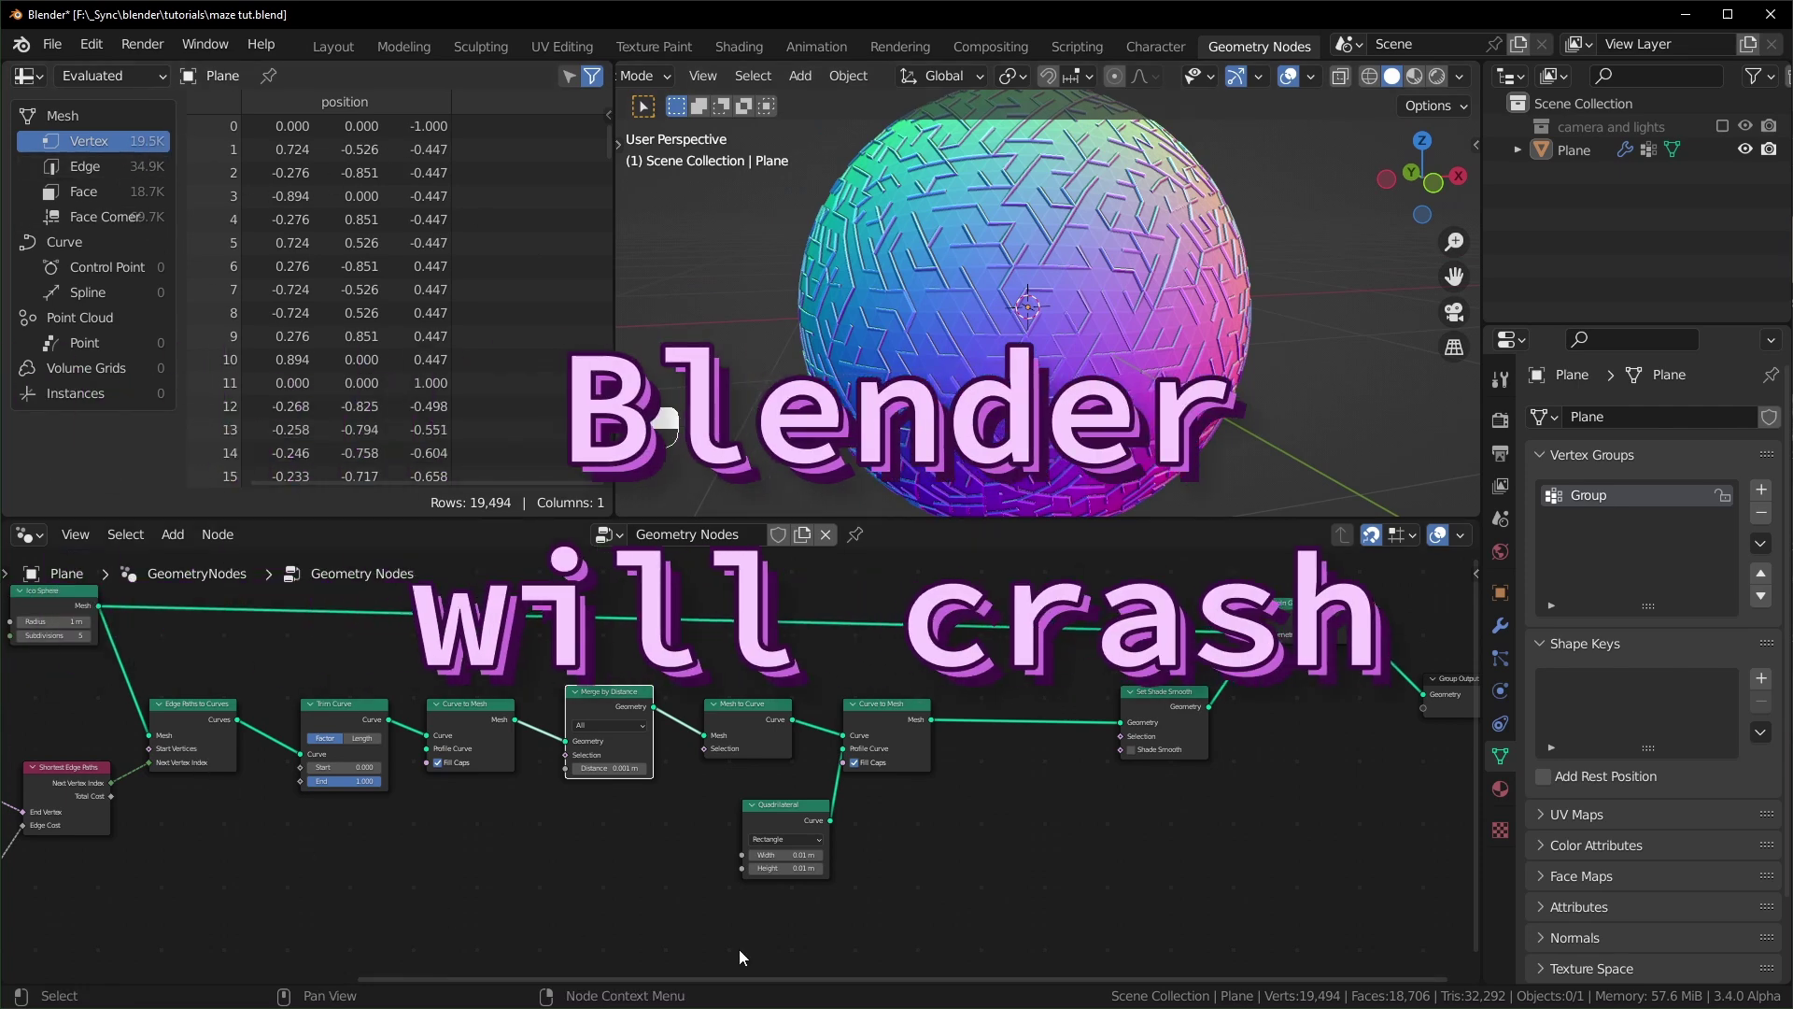
scroll(600, 809, up, 2)
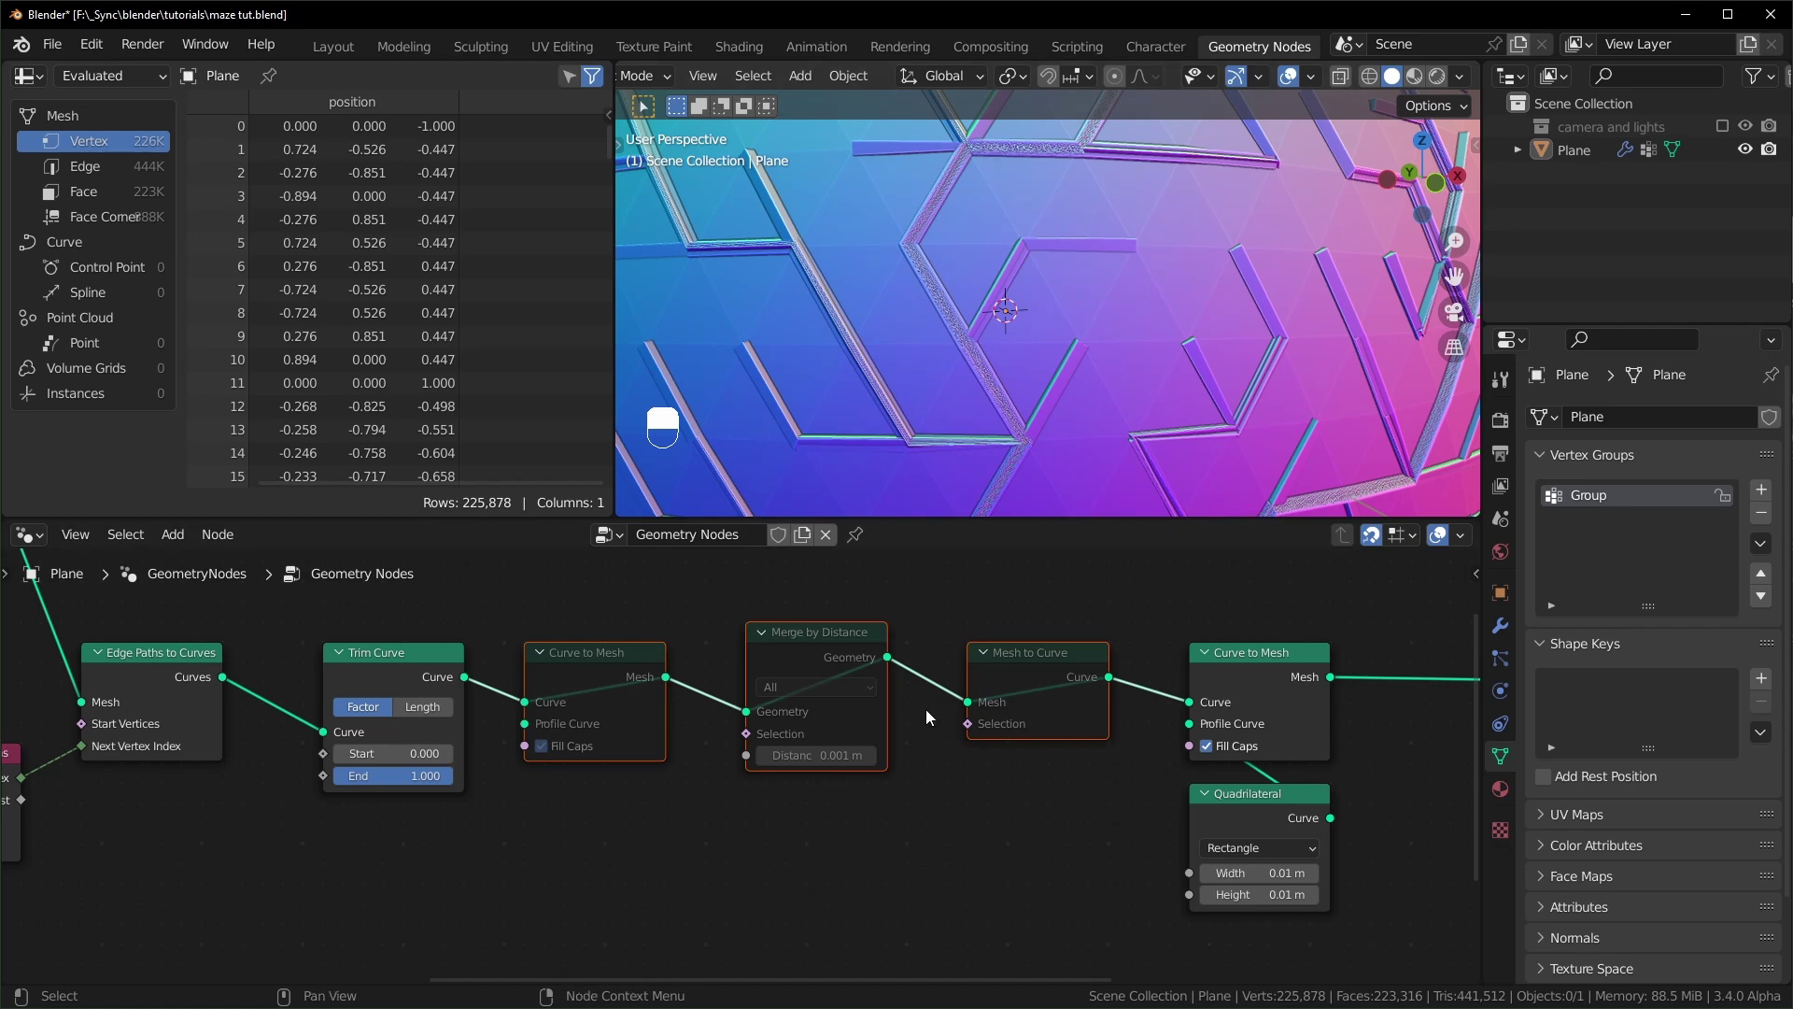
- Remove the Join Geometry node, cut the Ico Sphere's remaining link to the output, and connect Set Shade Smooth to the Group Output
scroll(927, 709, down, 9)
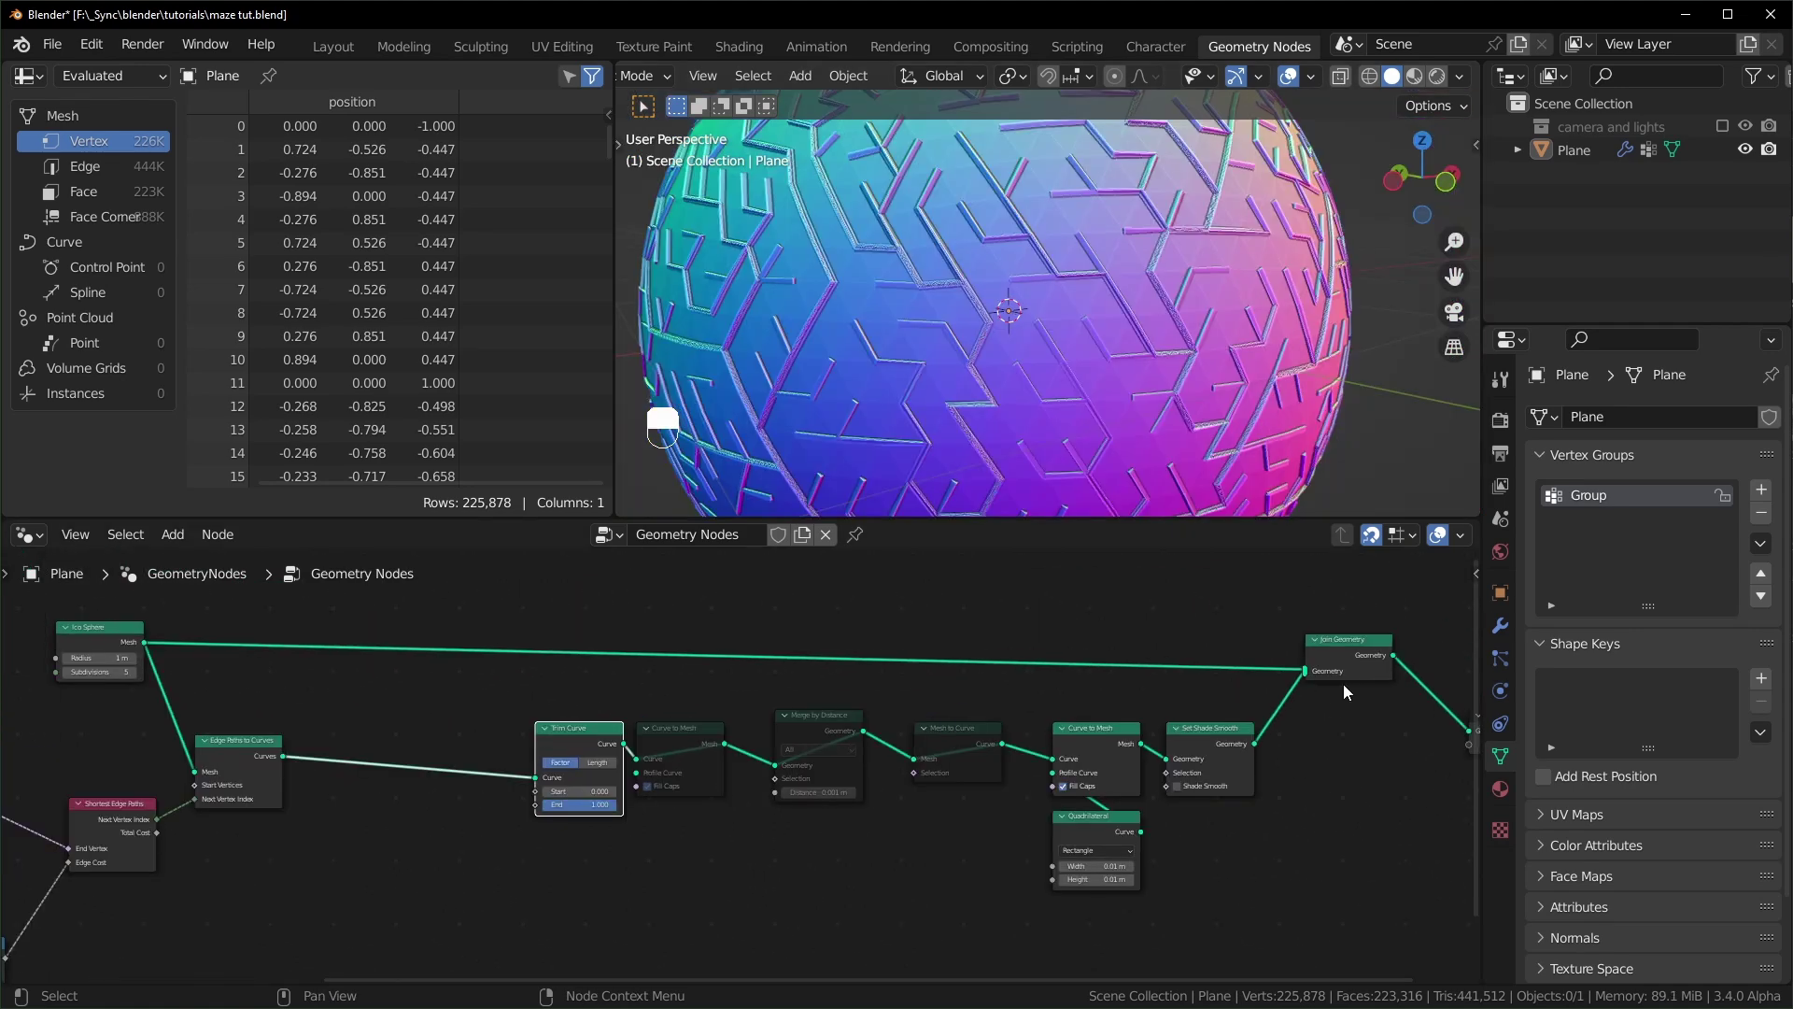
click(1347, 643)
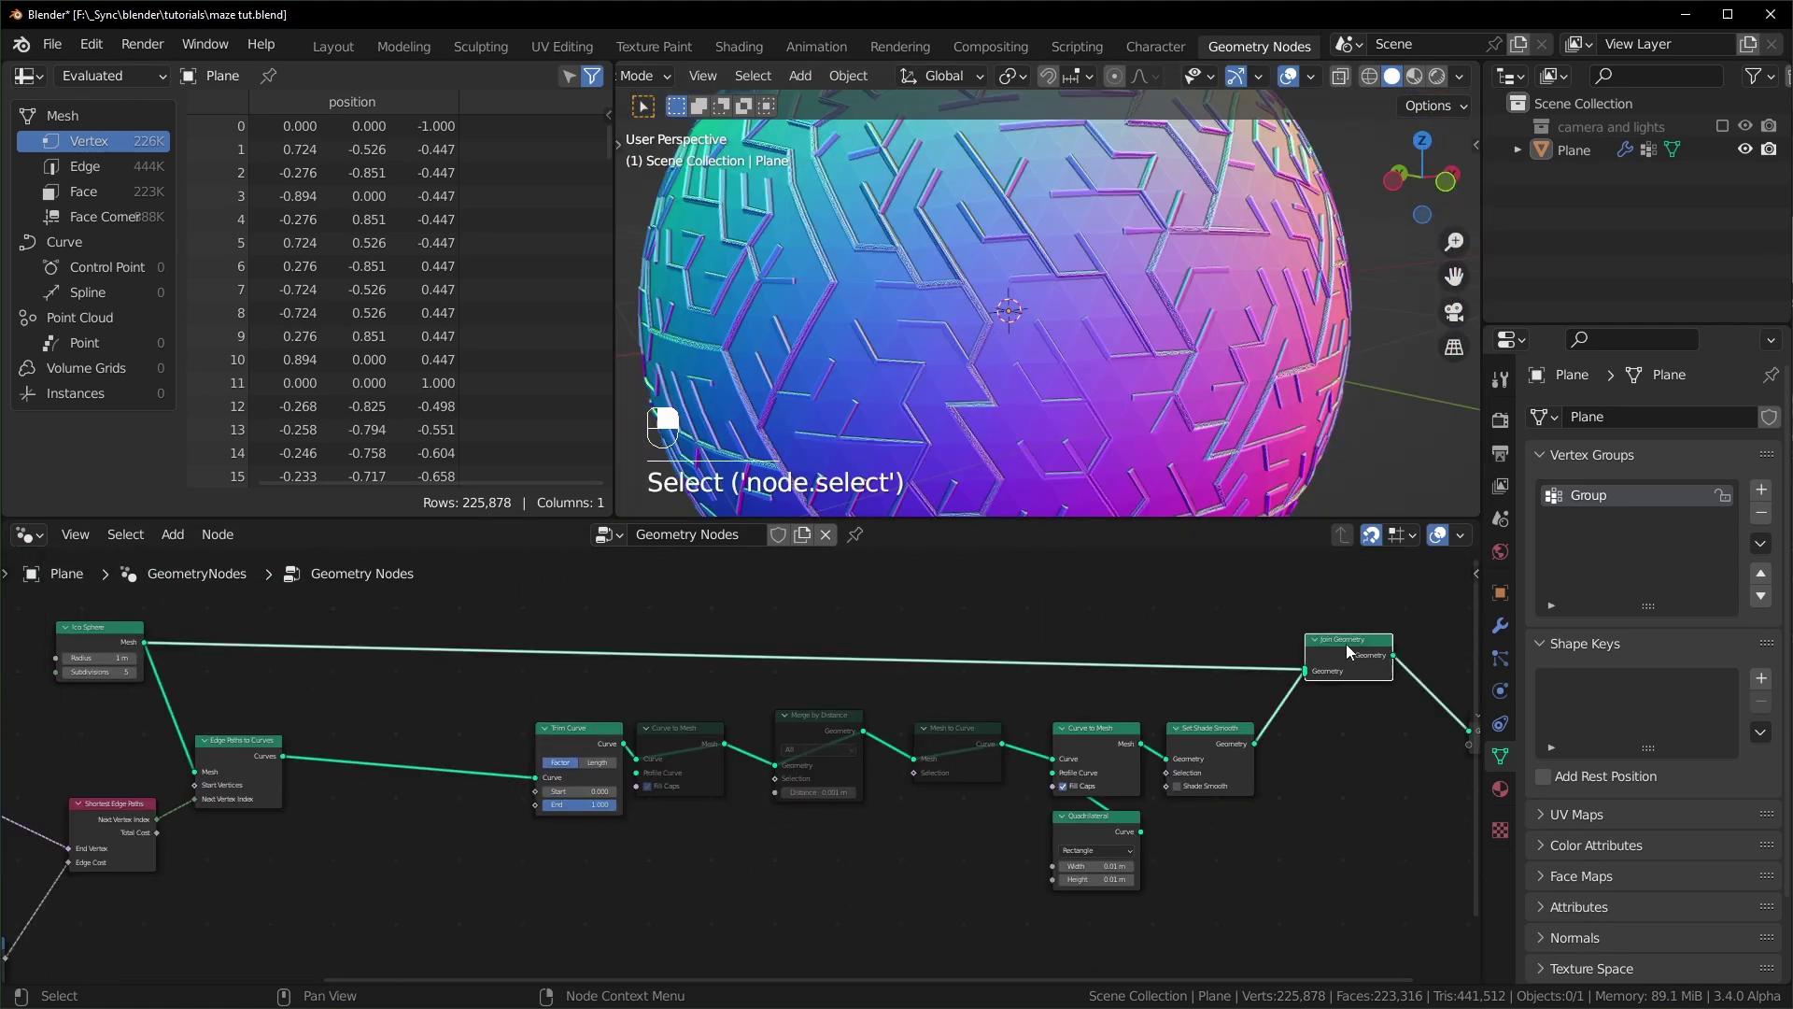
key(ctrl+x)
ctrl+right_drag(609, 689, 614, 660)
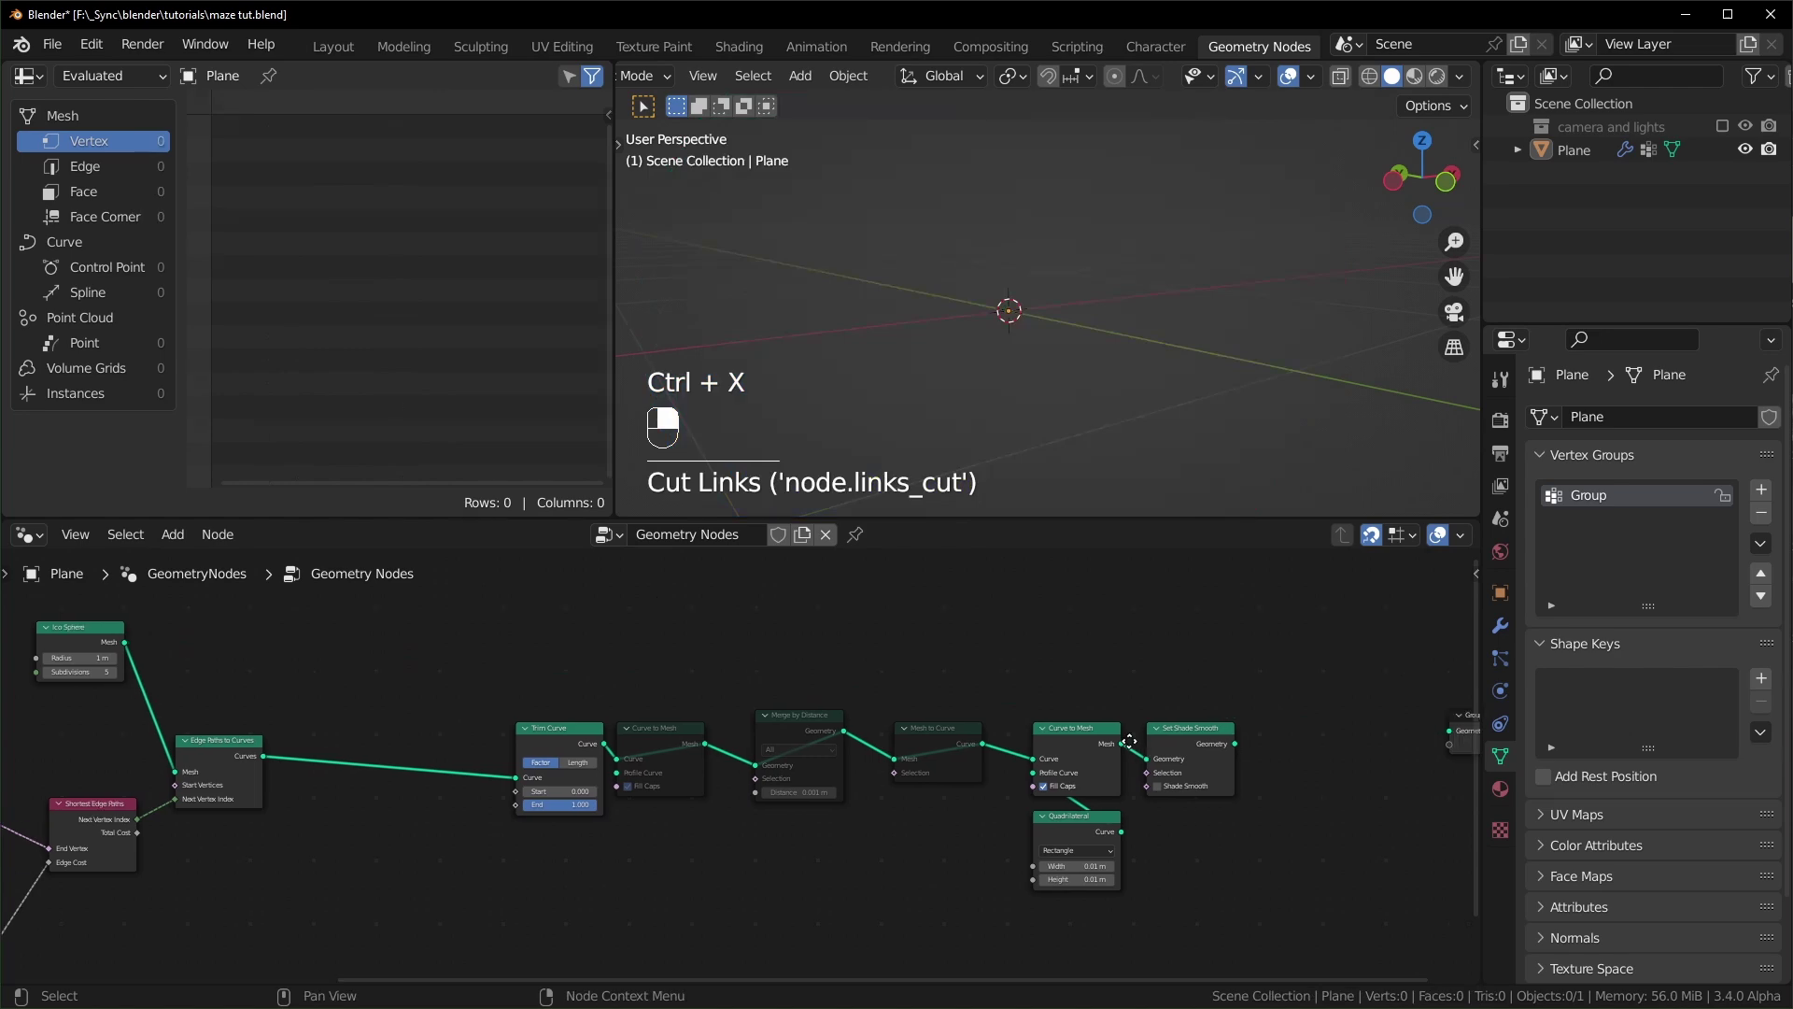
middle_drag(1130, 740, 993, 746)
alt+right_drag(1055, 761, 1343, 719)
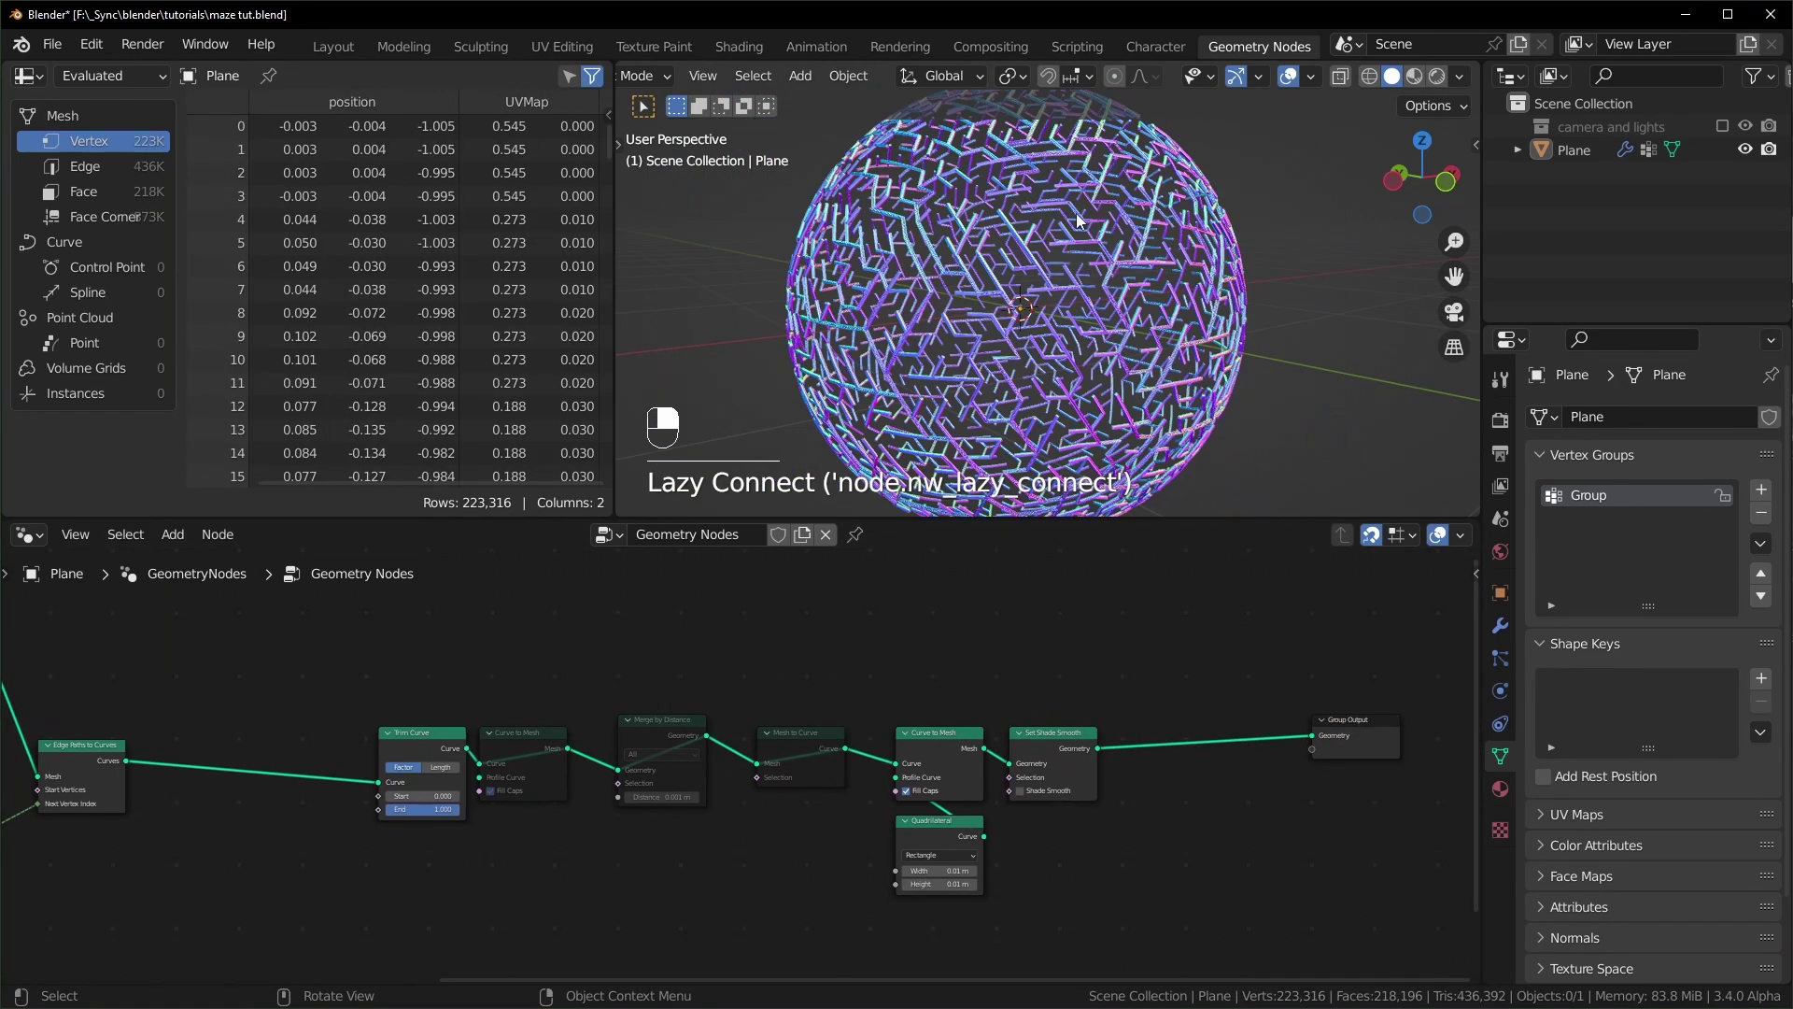
- Insert a Set Position node between Edge Paths to Curves and Trim Curve
scroll(1037, 301, down, 2)
scroll(652, 698, up, 2)
middle_drag(652, 698, 1332, 667)
scroll(1332, 667, up, 2)
click(865, 692)
key(shift+a)
text(sset)
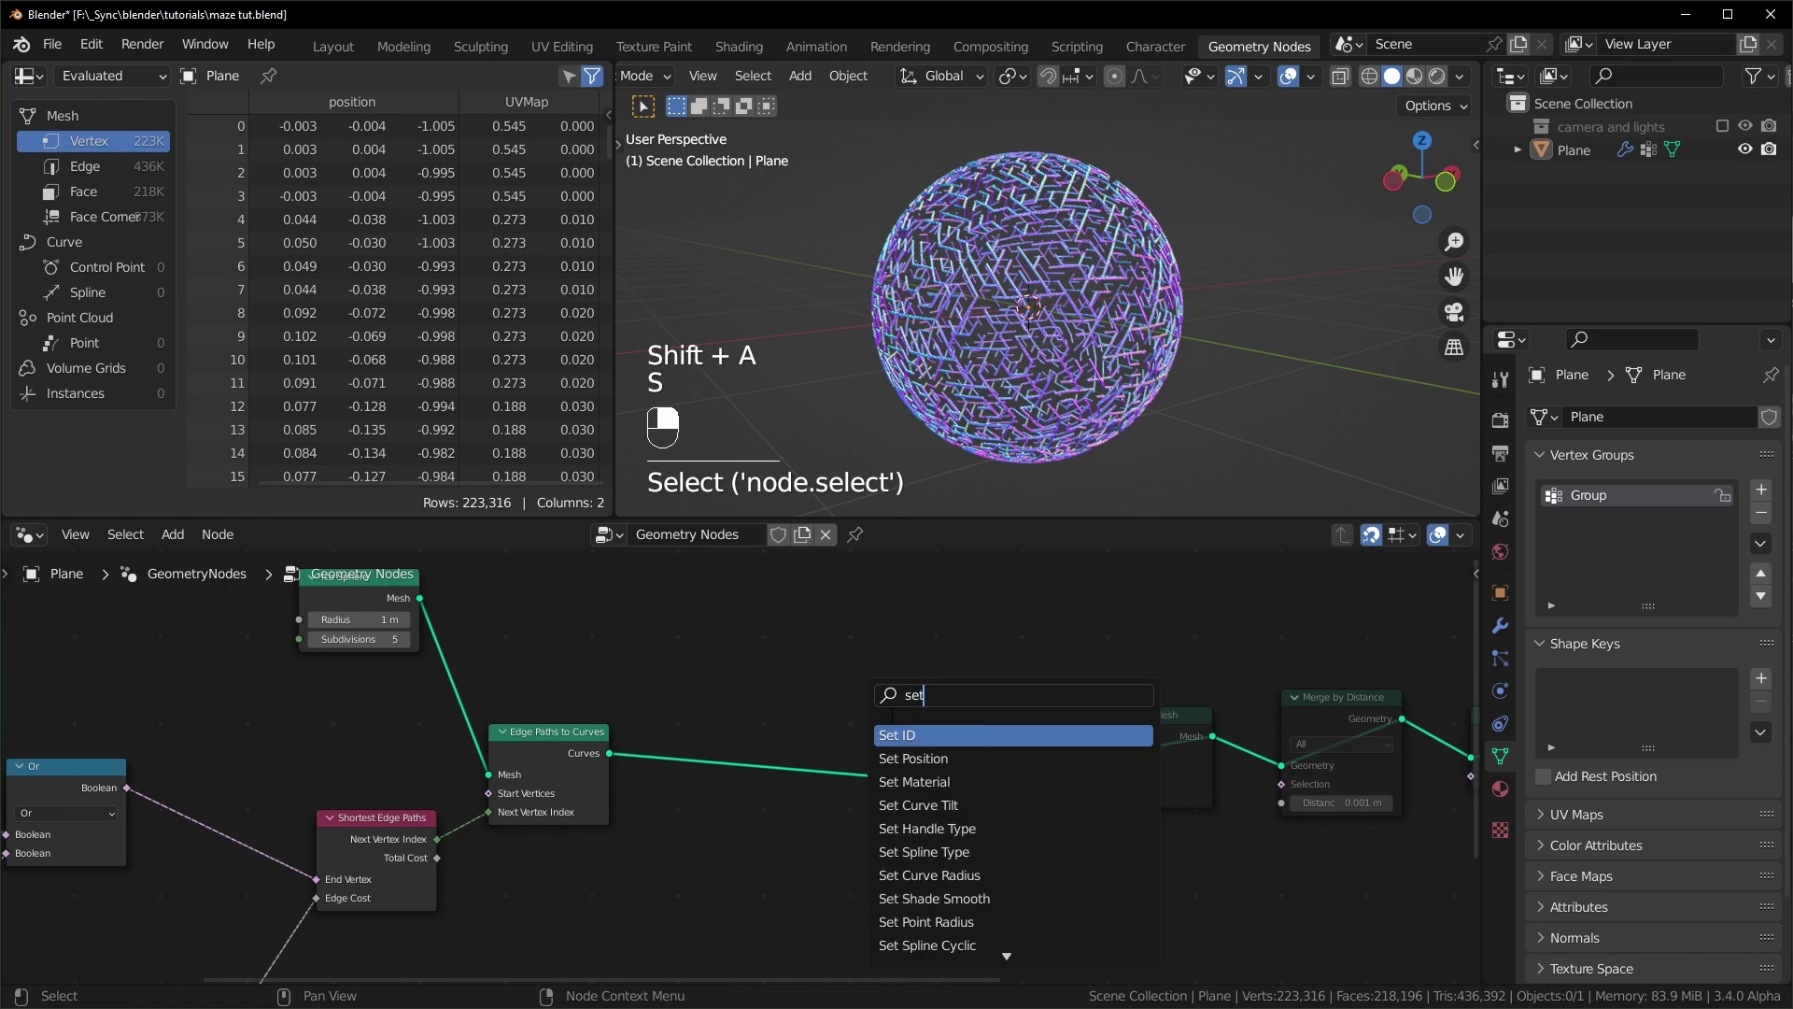
click(905, 758)
click(792, 766)
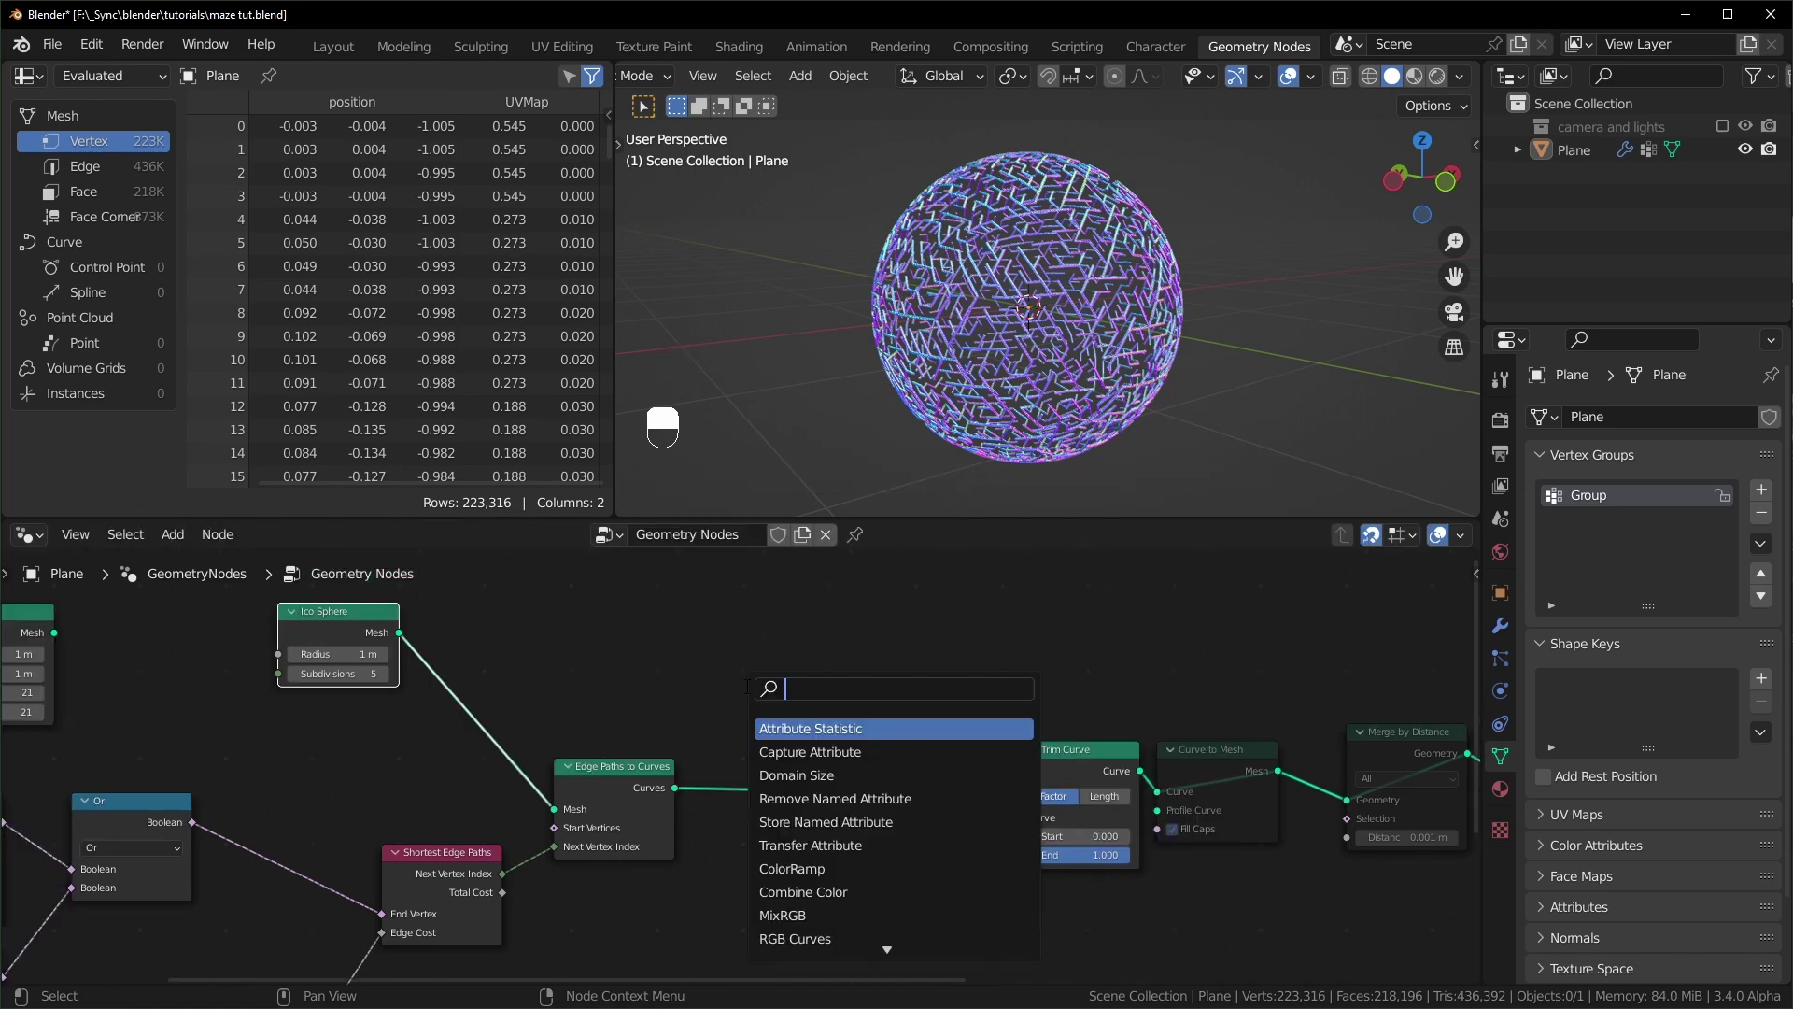
- Add a Spline Parameter node above Edge Paths to Curves
text(para)
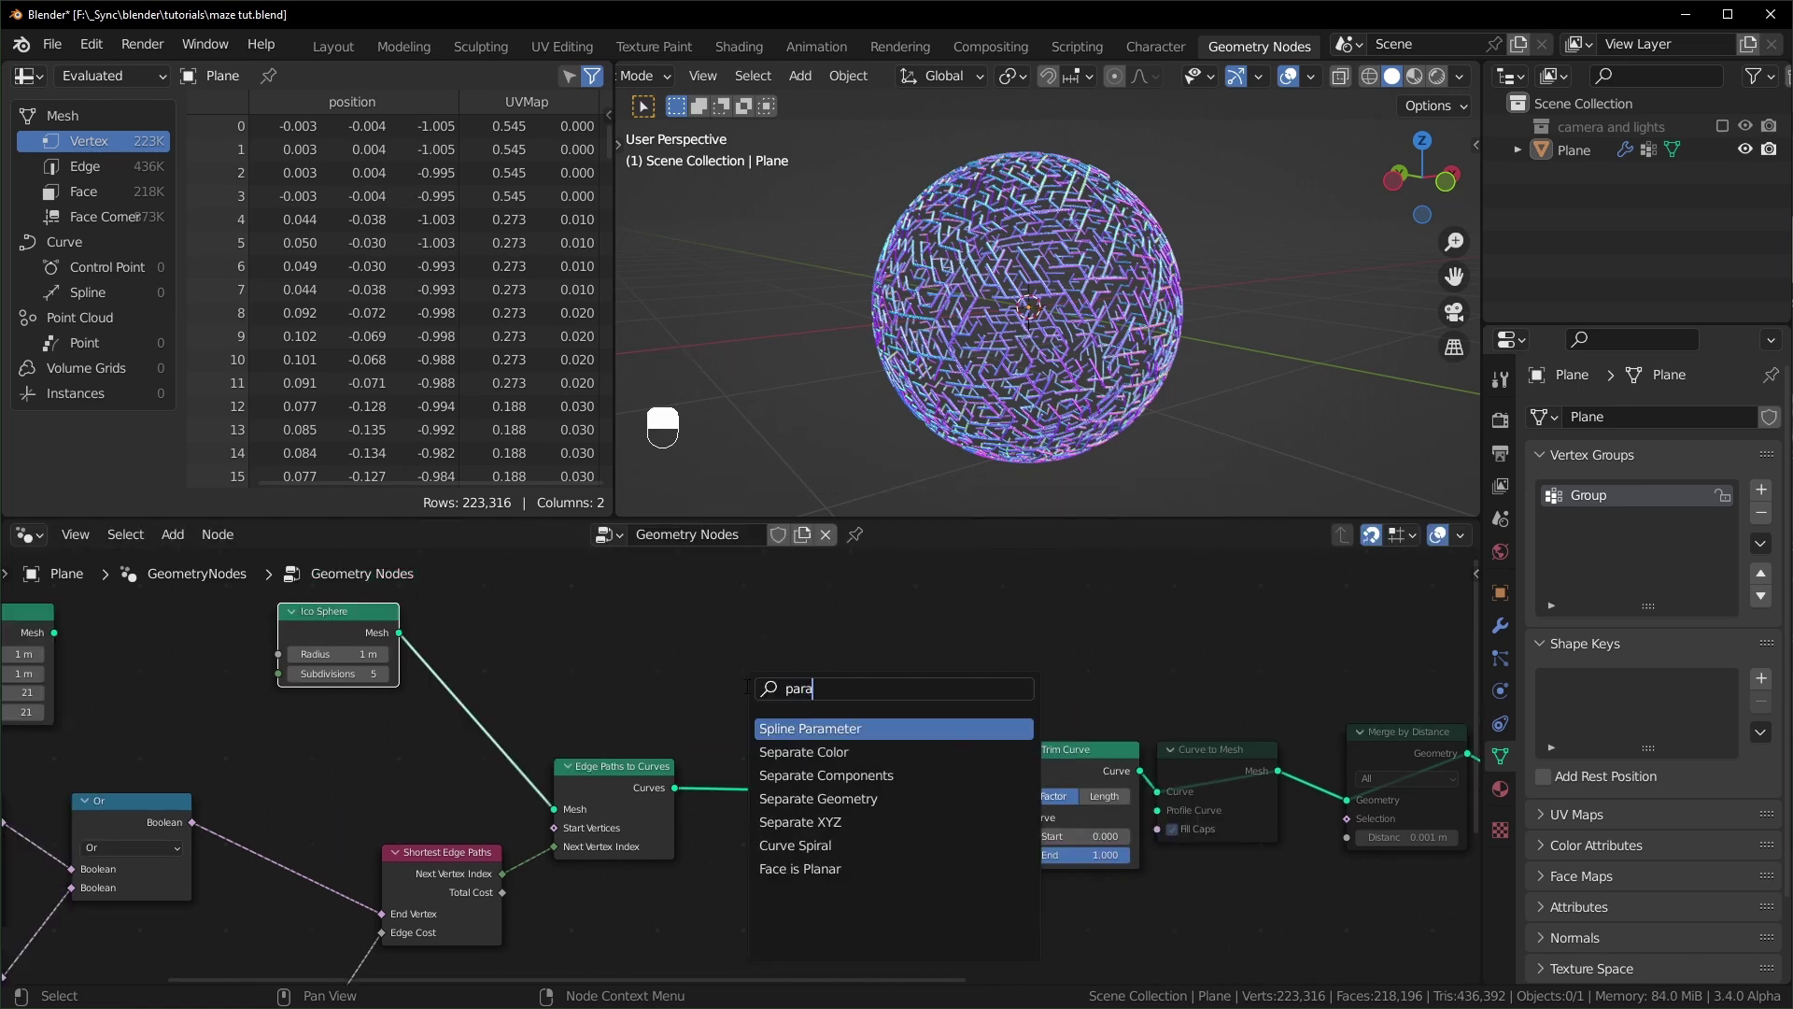
key(Return)
scroll(665, 608, up, 1)
click(623, 622)
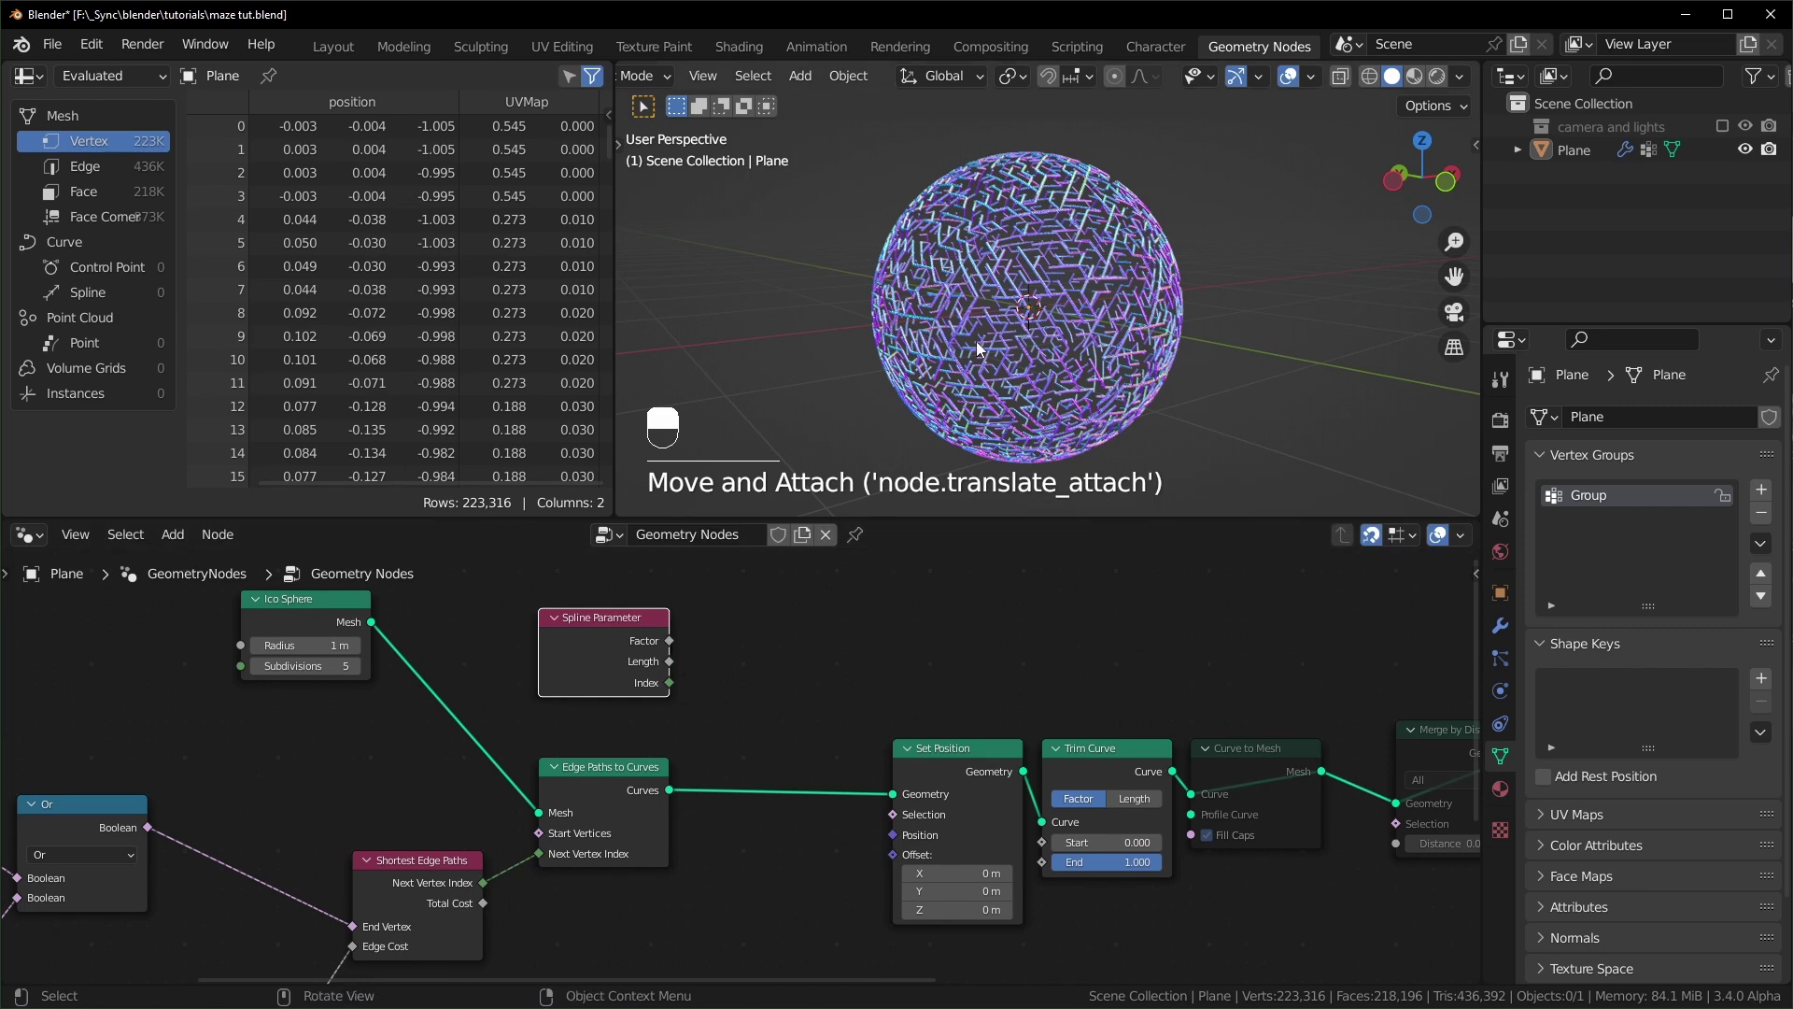
- Try driving the Set Position Offset with the Spline Parameter's Length, examine the shape, and remove the link
drag(671, 661, 893, 855)
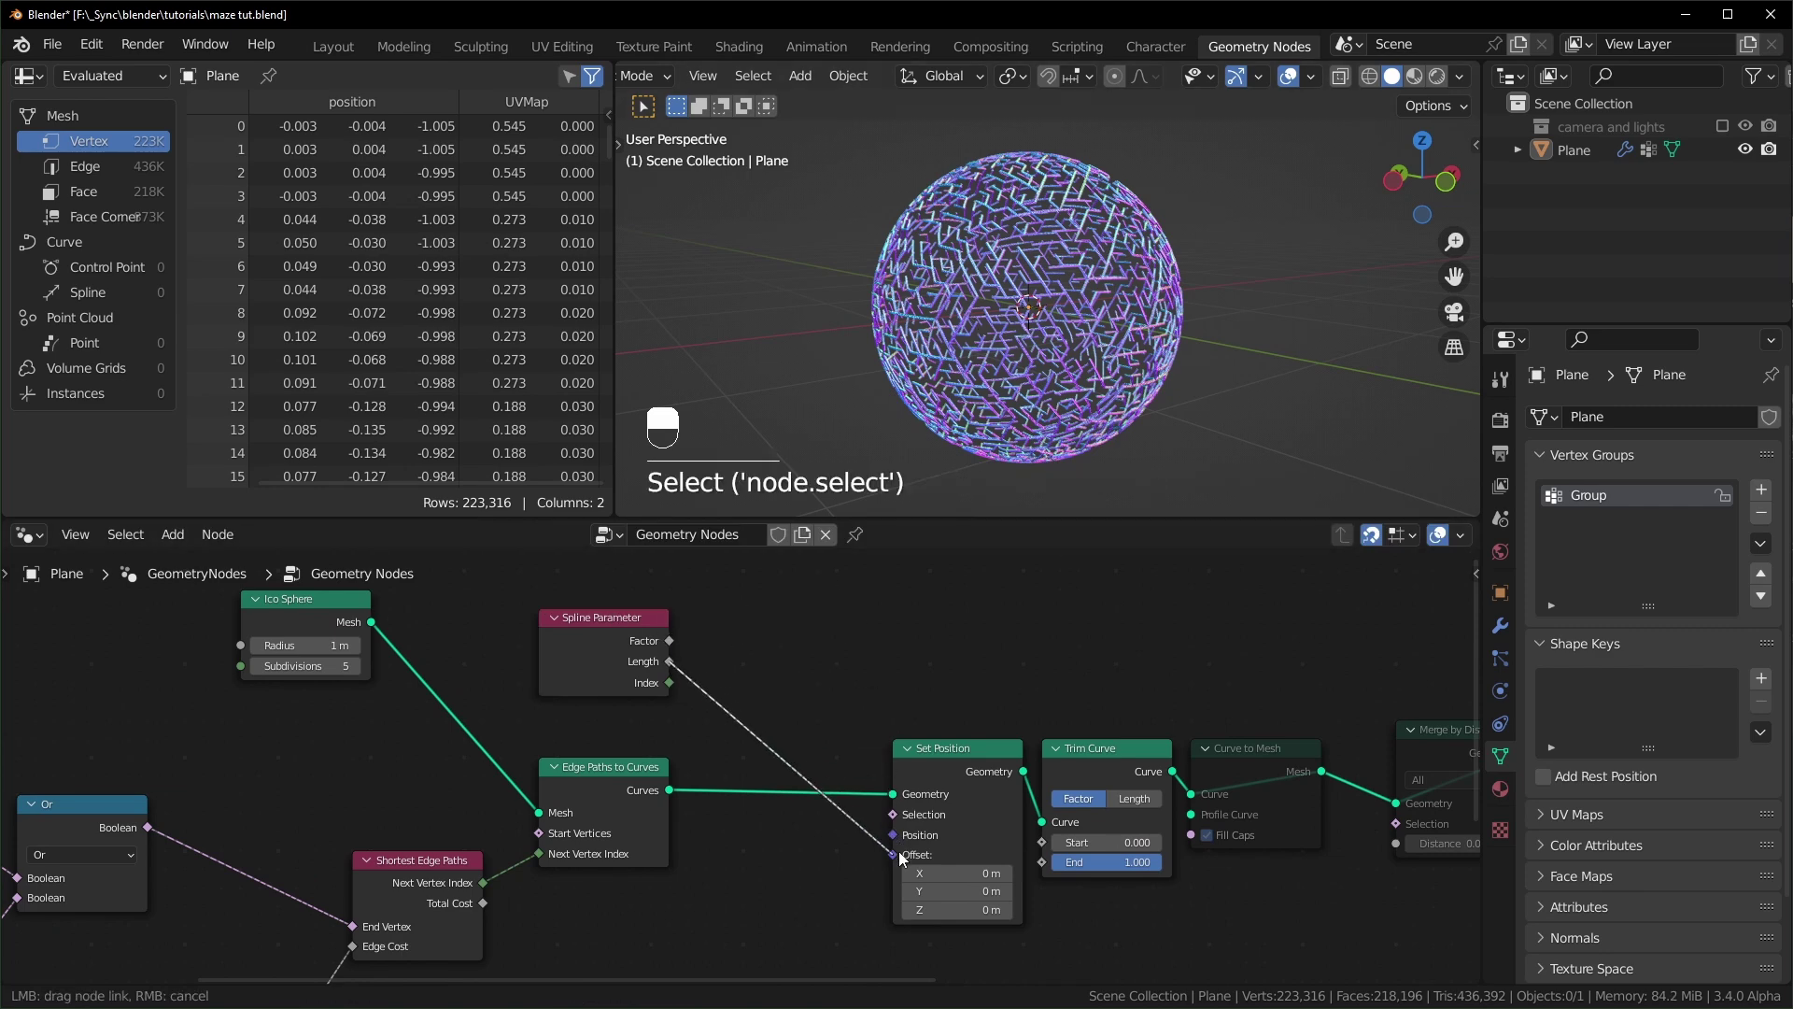
middle_drag(1110, 347, 1185, 440)
scroll(1145, 378, down, 4)
middle_drag(1185, 440, 1145, 439)
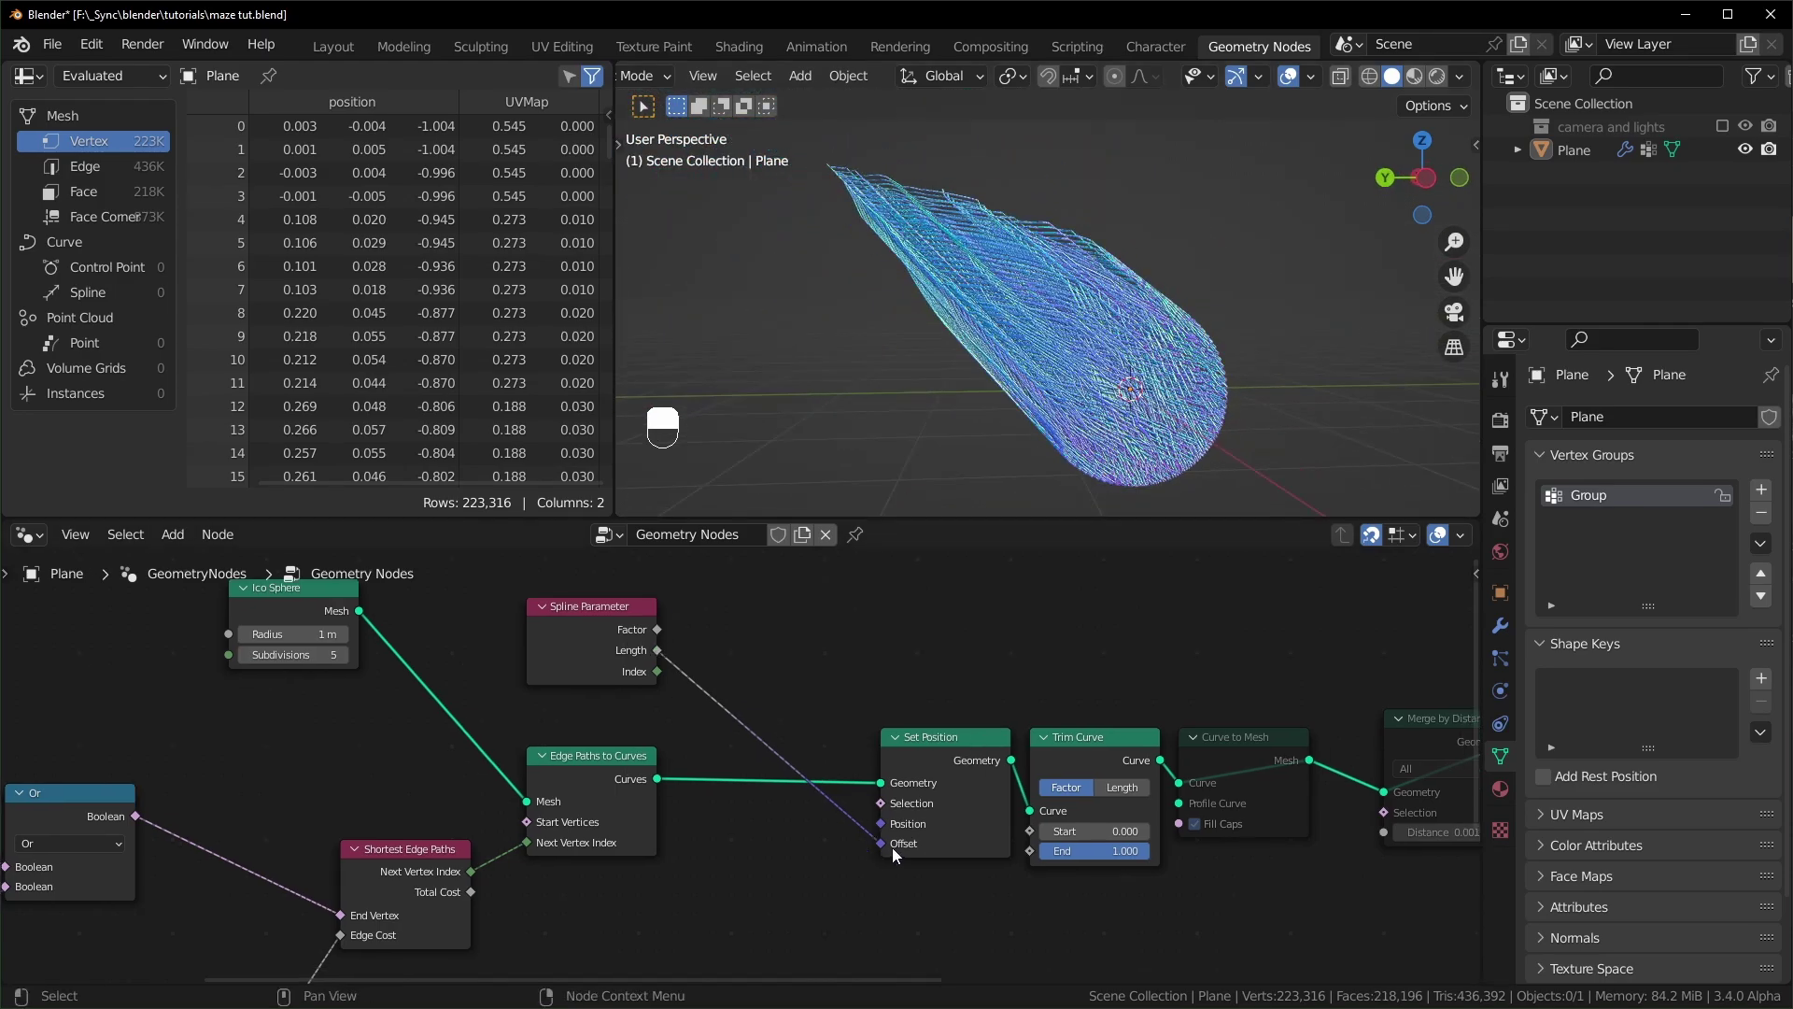
drag(893, 848, 781, 676)
- Move the Spline Parameter node aside and insert a Capture Attribute node between Ico Sphere and Edge Paths to Curves
drag(602, 616, 659, 579)
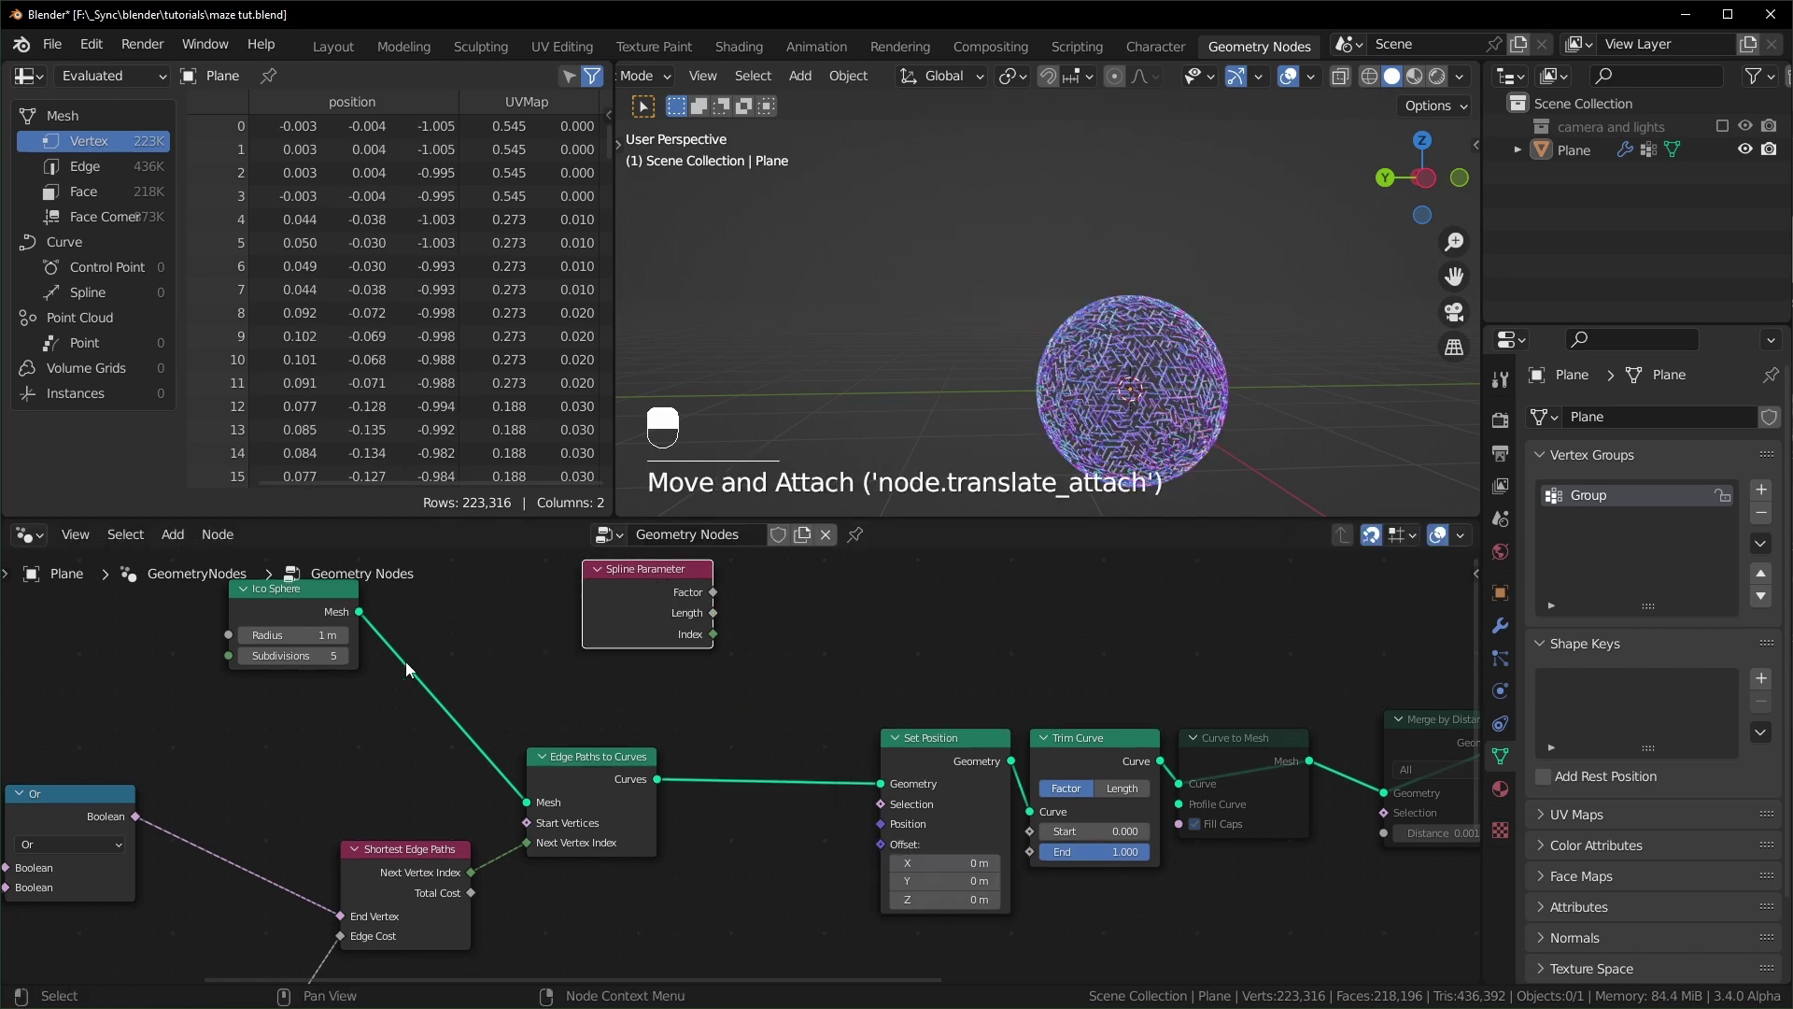
middle_drag(495, 660, 568, 676)
key(shift+a)
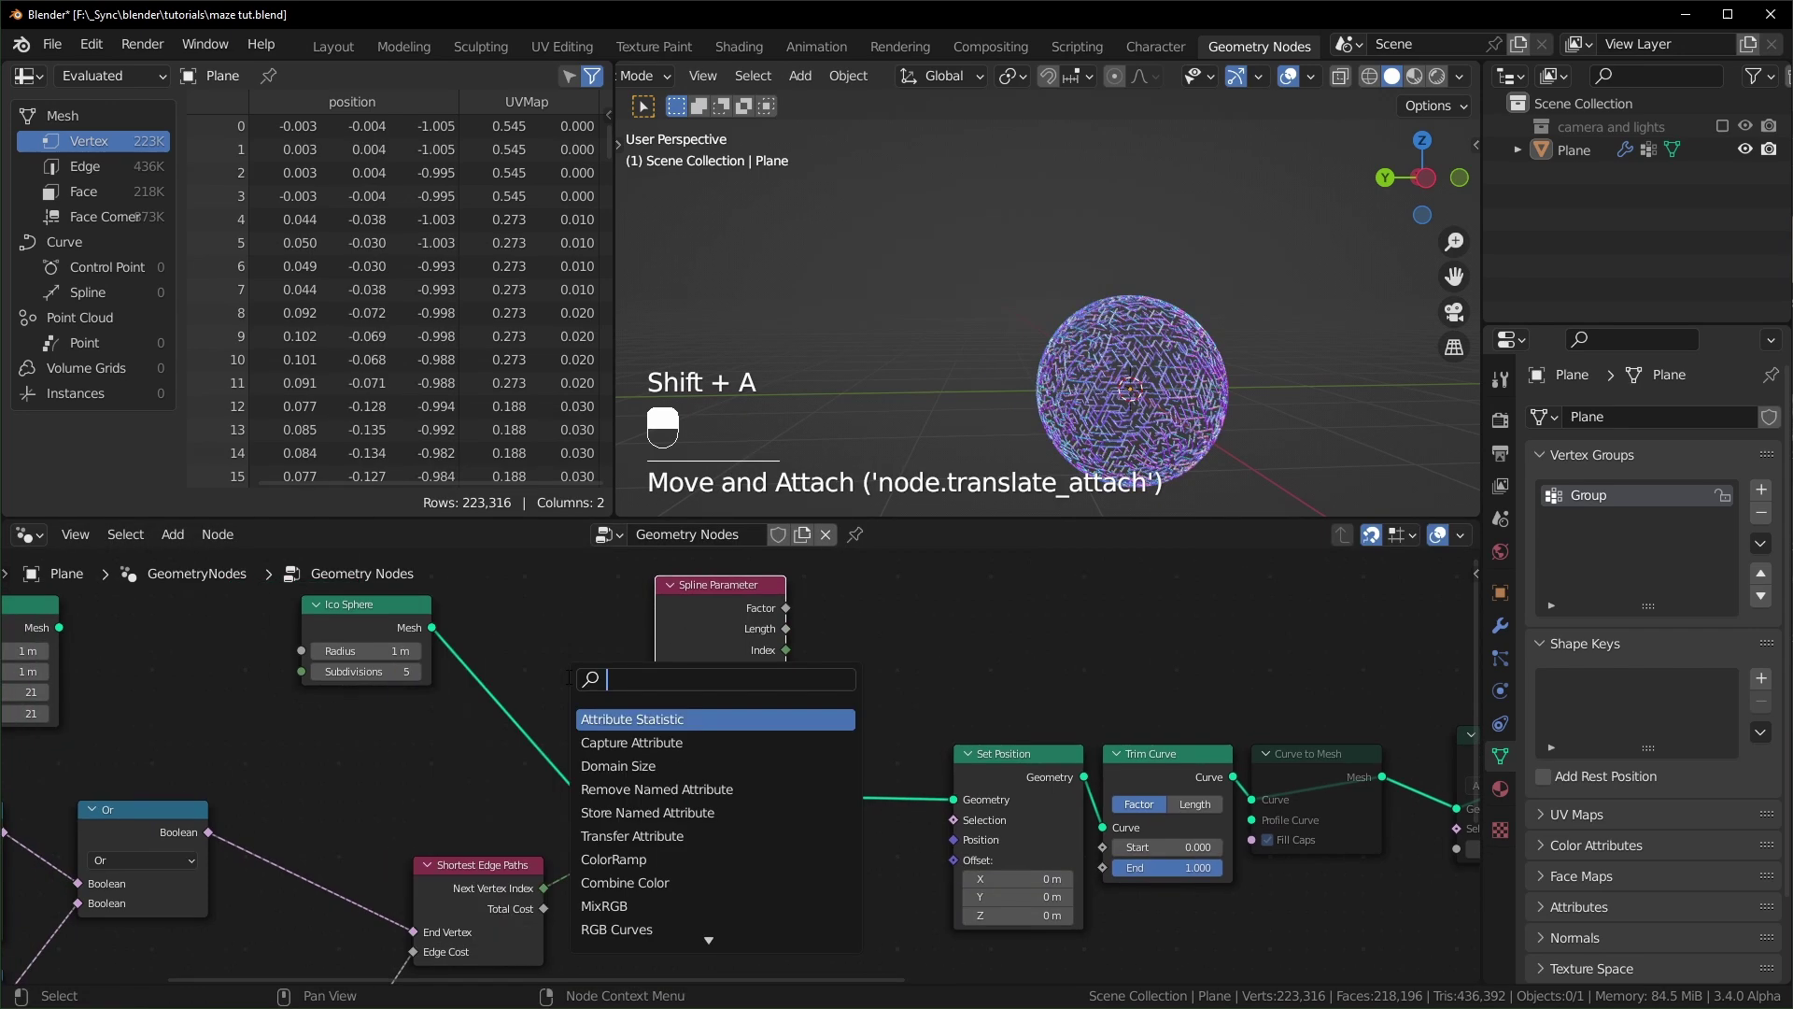
text(cap)
key(Return)
click(727, 668)
- Add a Normal node above the Capture Attribute node
key(shift+a)
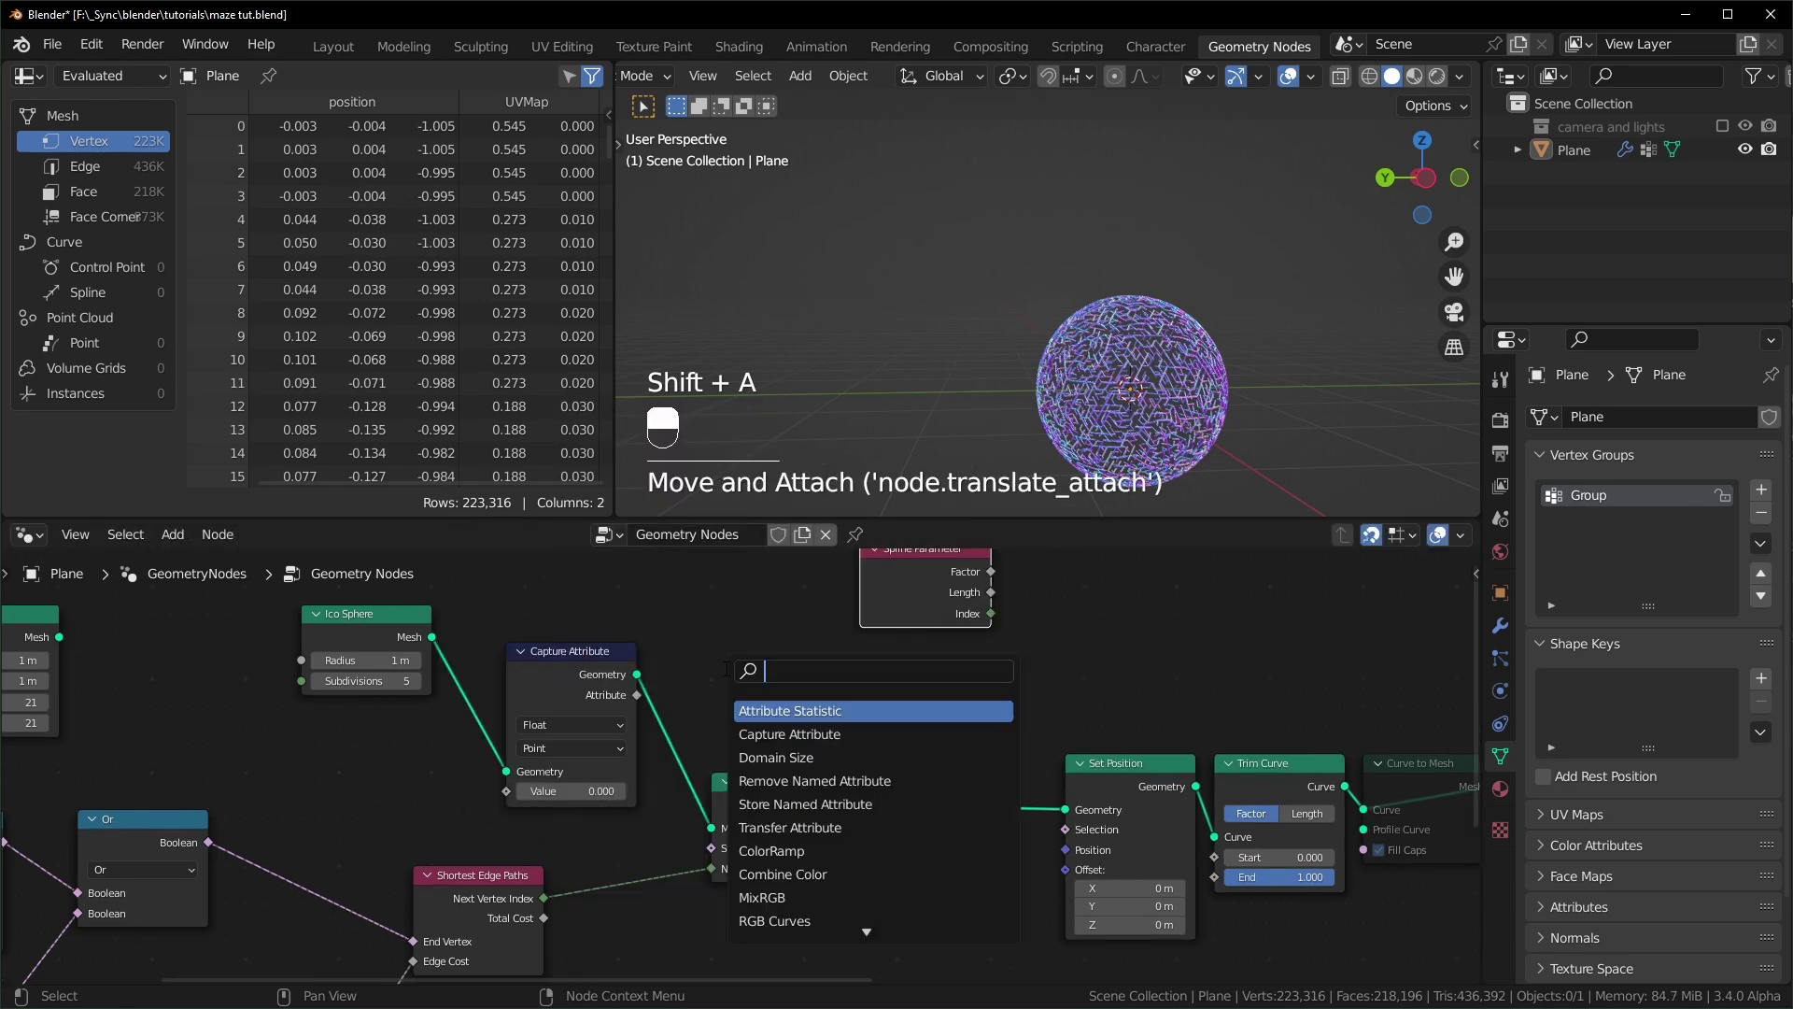
text(norm)
key(Return)
click(507, 573)
- Set the Capture Attribute data type to Vector and link the Normal output into its Value
middle_drag(523, 645, 567, 654)
scroll(567, 673, up, 2)
click(593, 745)
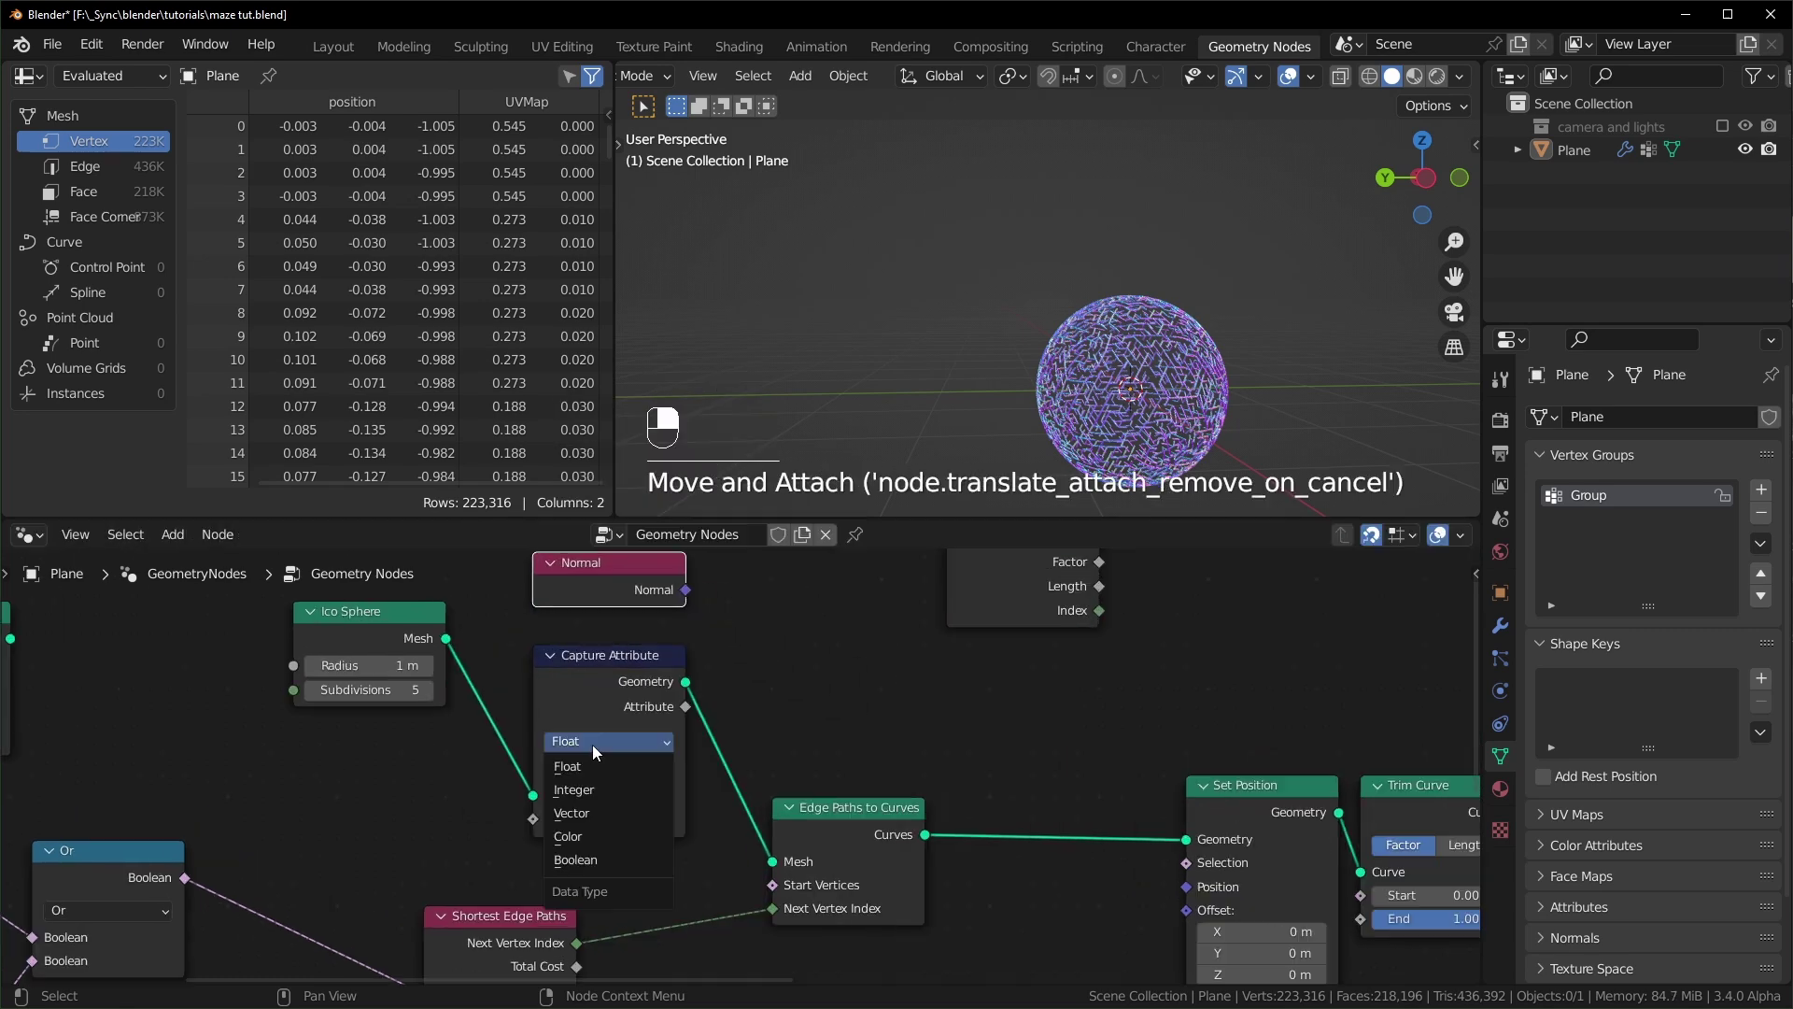
click(572, 812)
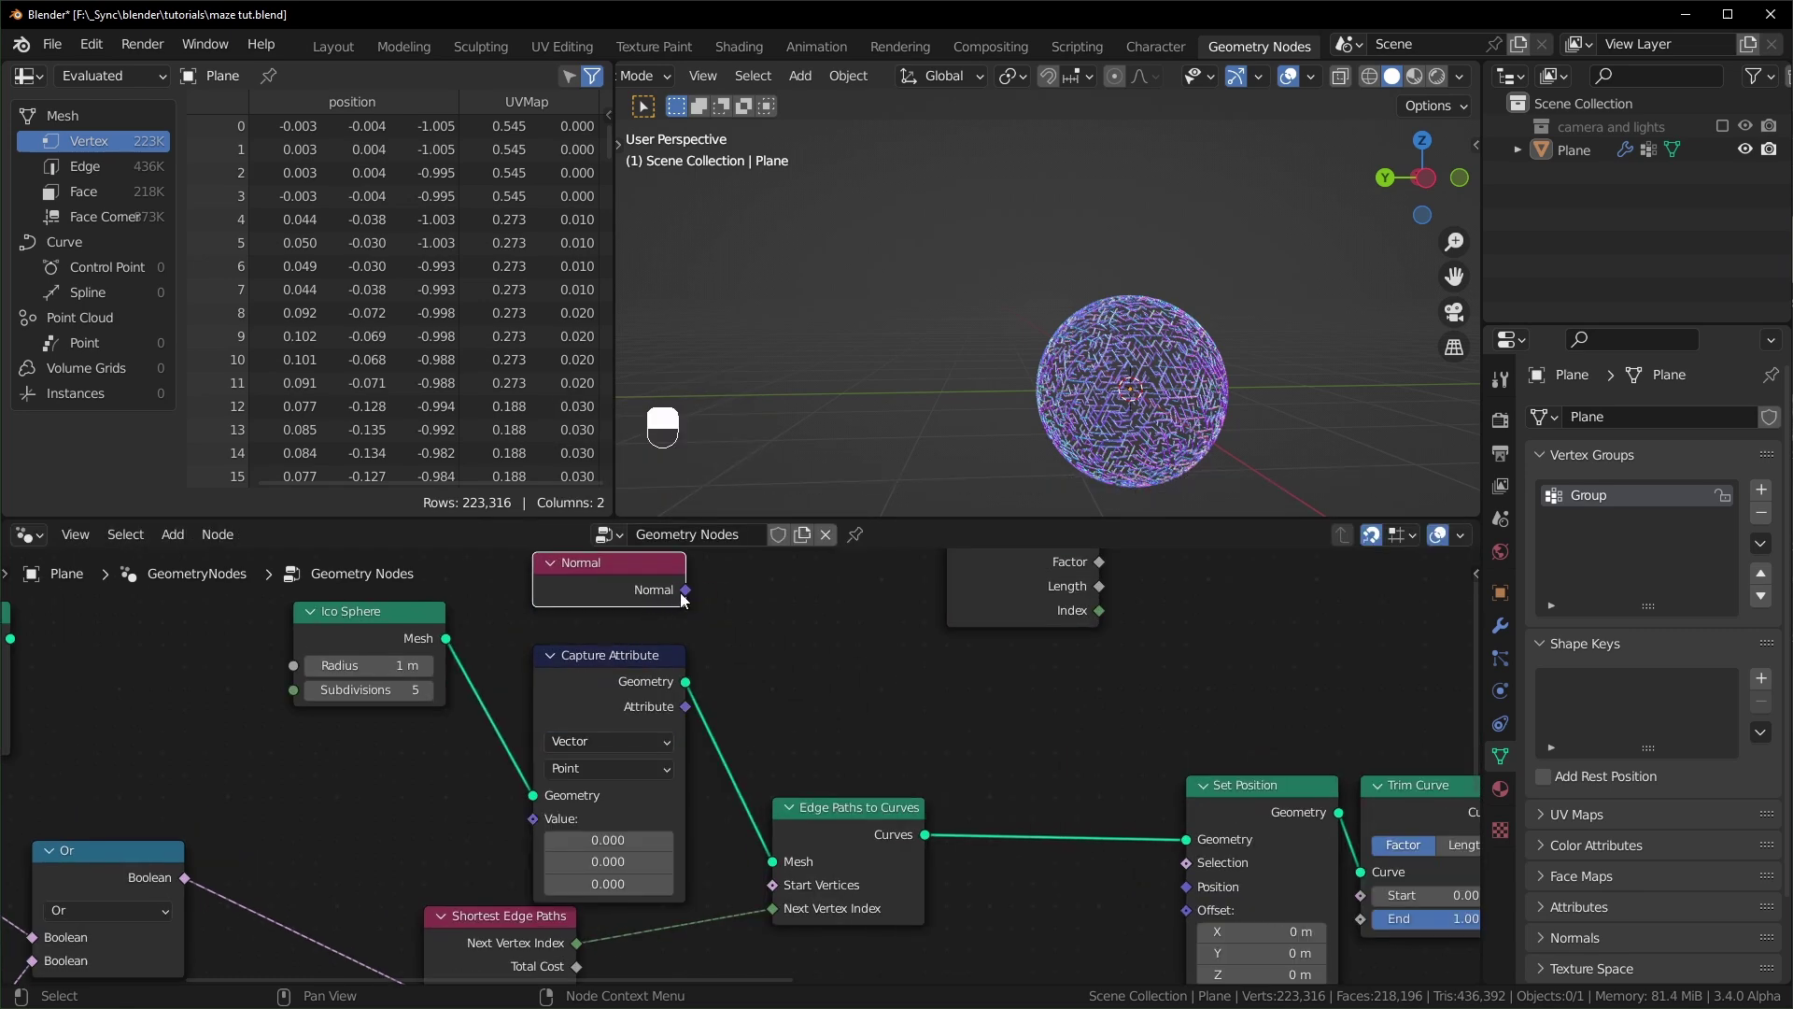
alt+right_drag(684, 599, 635, 826)
scroll(803, 701, down, 2)
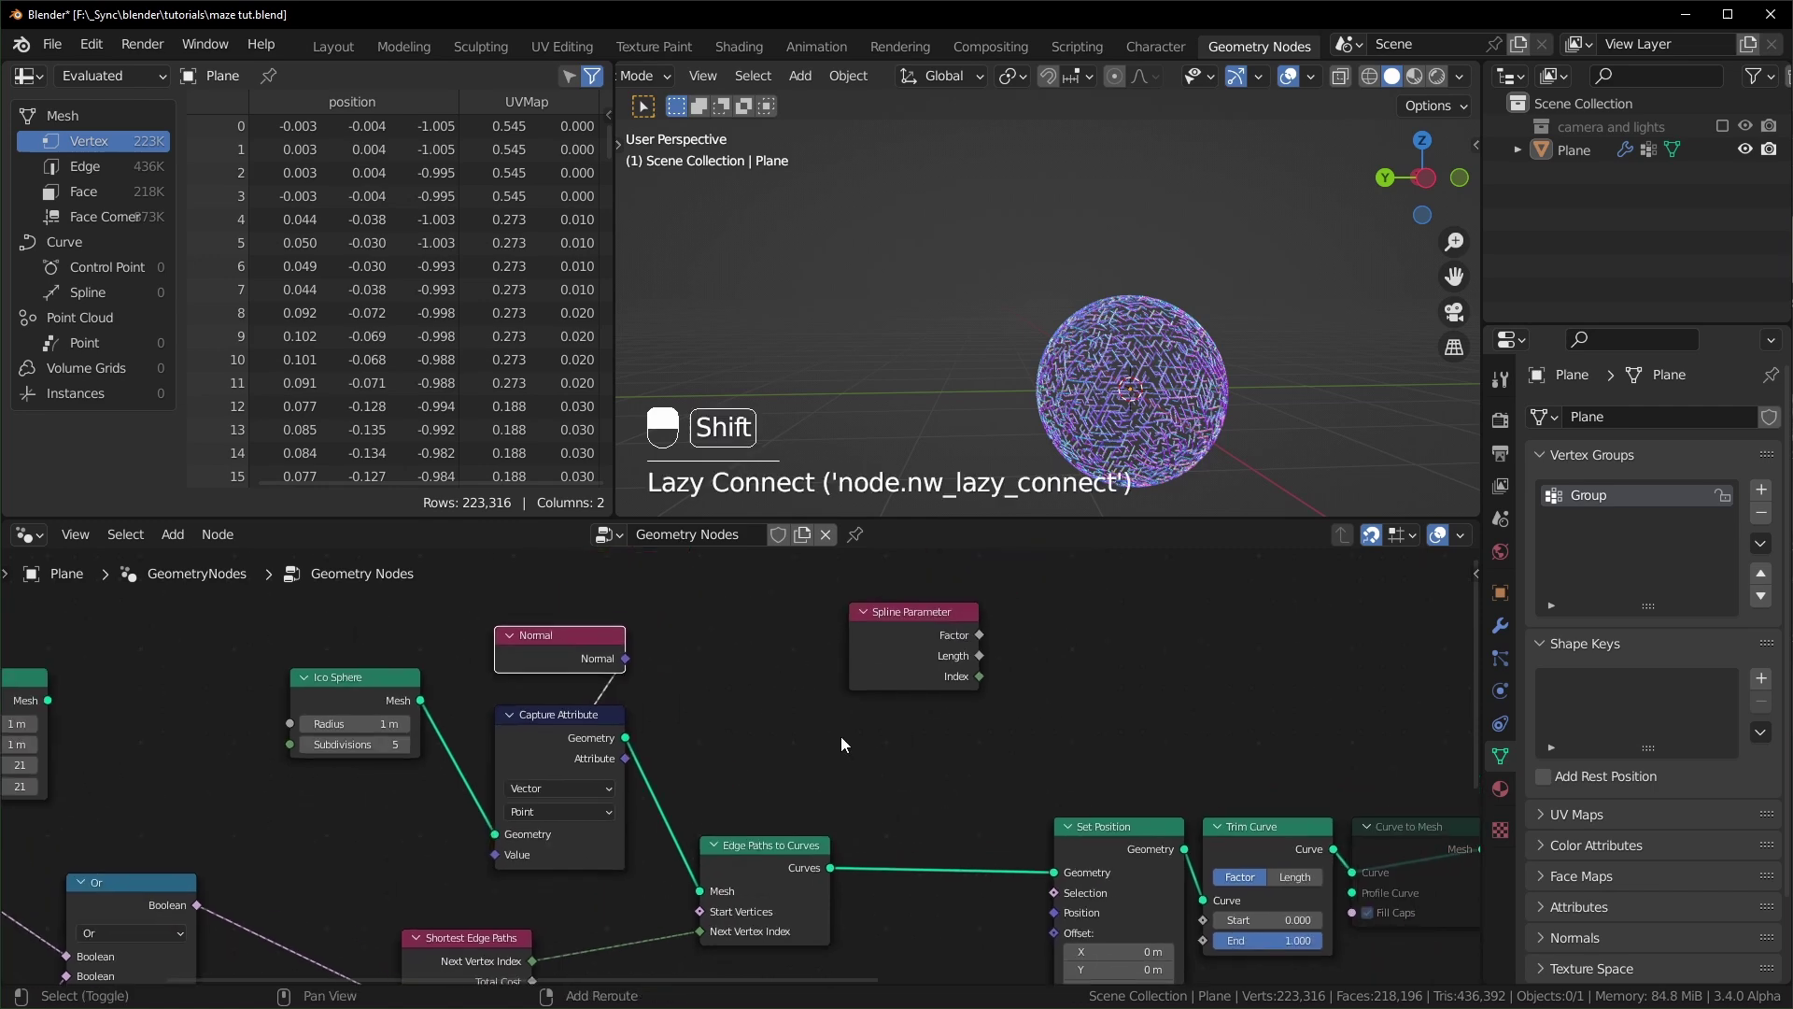
- Add a Vector Math node set to Multiply near the Spline Parameter node
key(shift+a)
text(math)
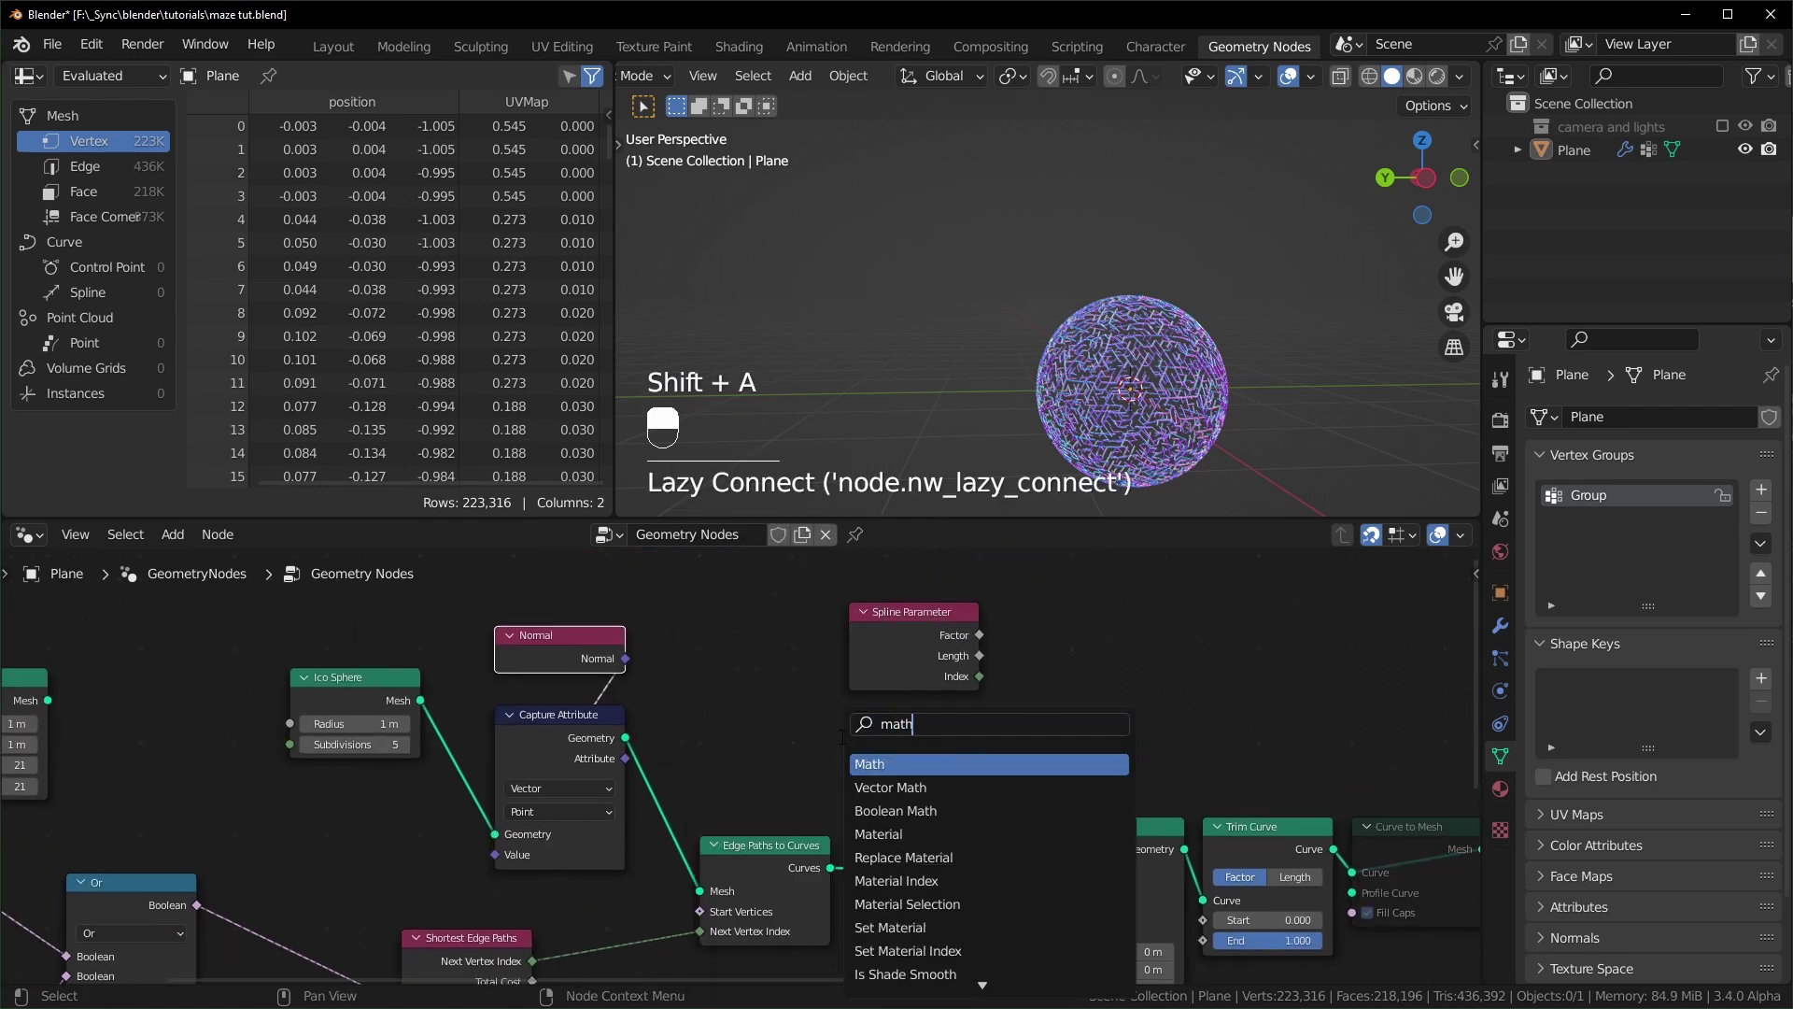
click(890, 788)
click(794, 628)
click(798, 637)
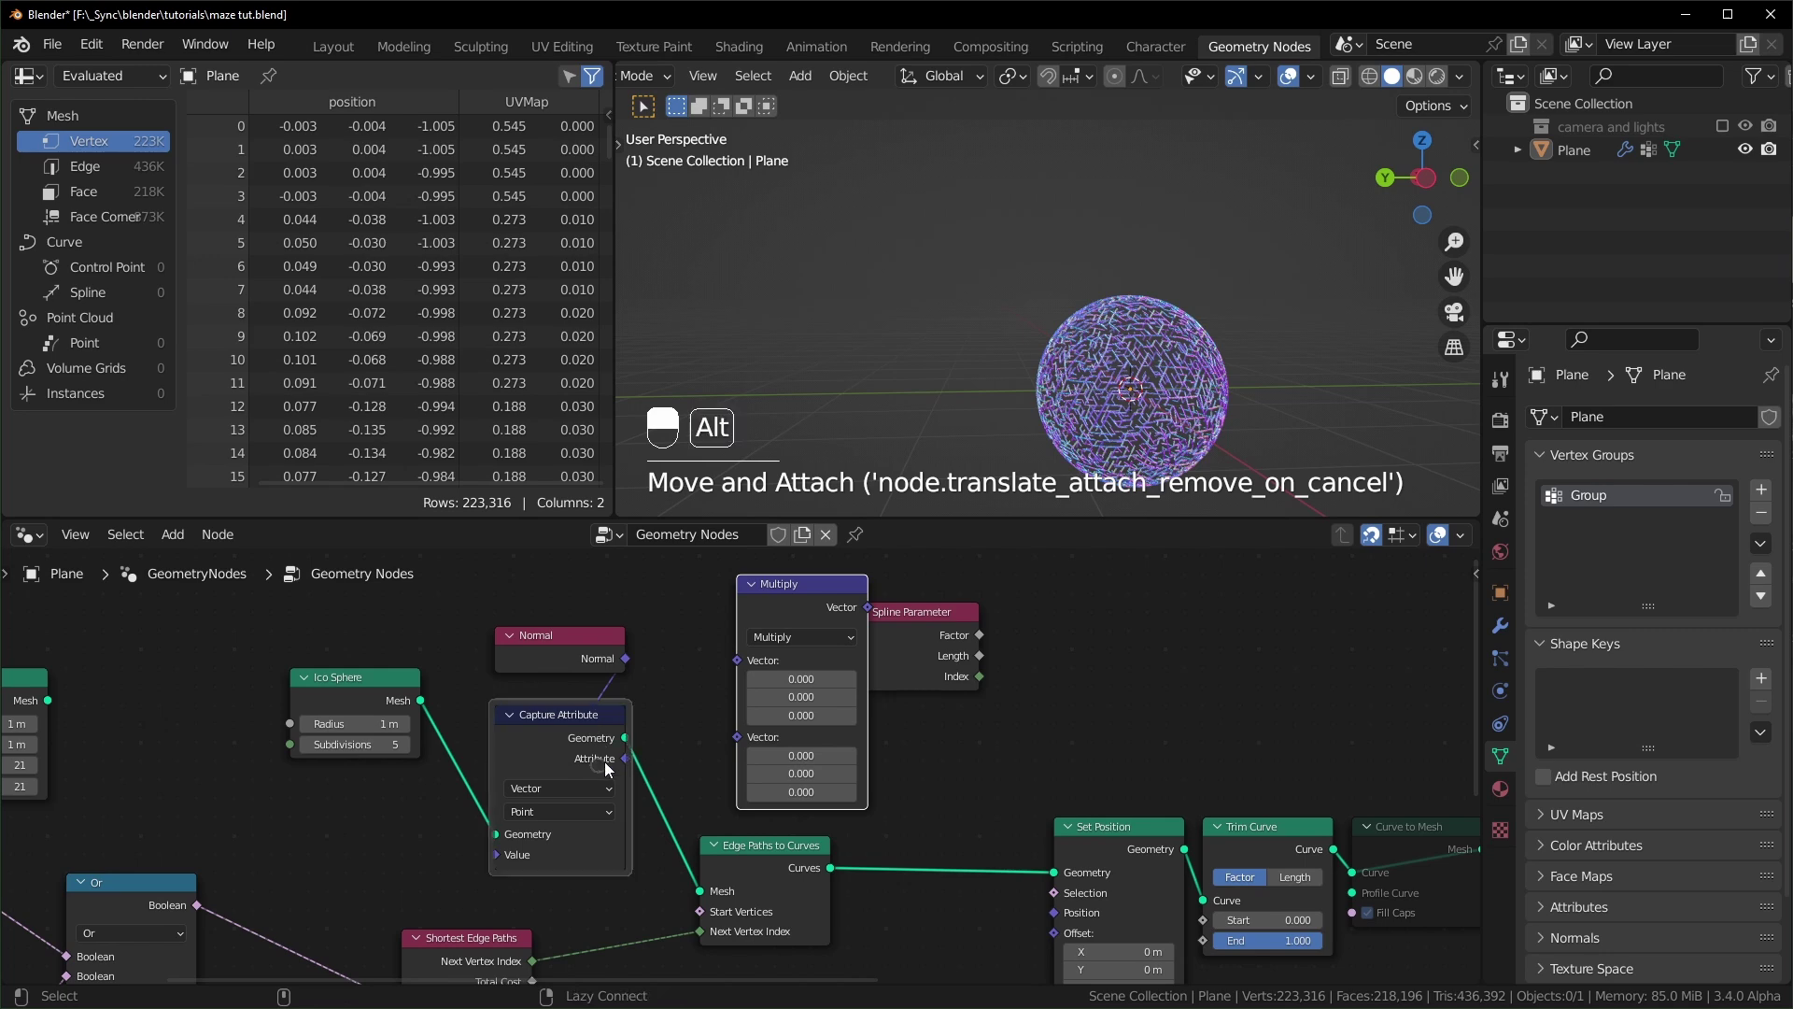
- Multiply the captured normal by the Spline Parameter's Factor, feed the result into the Set Position Offset, and inspect the displaced maze
alt+right_drag(606, 768, 801, 710)
click(943, 614)
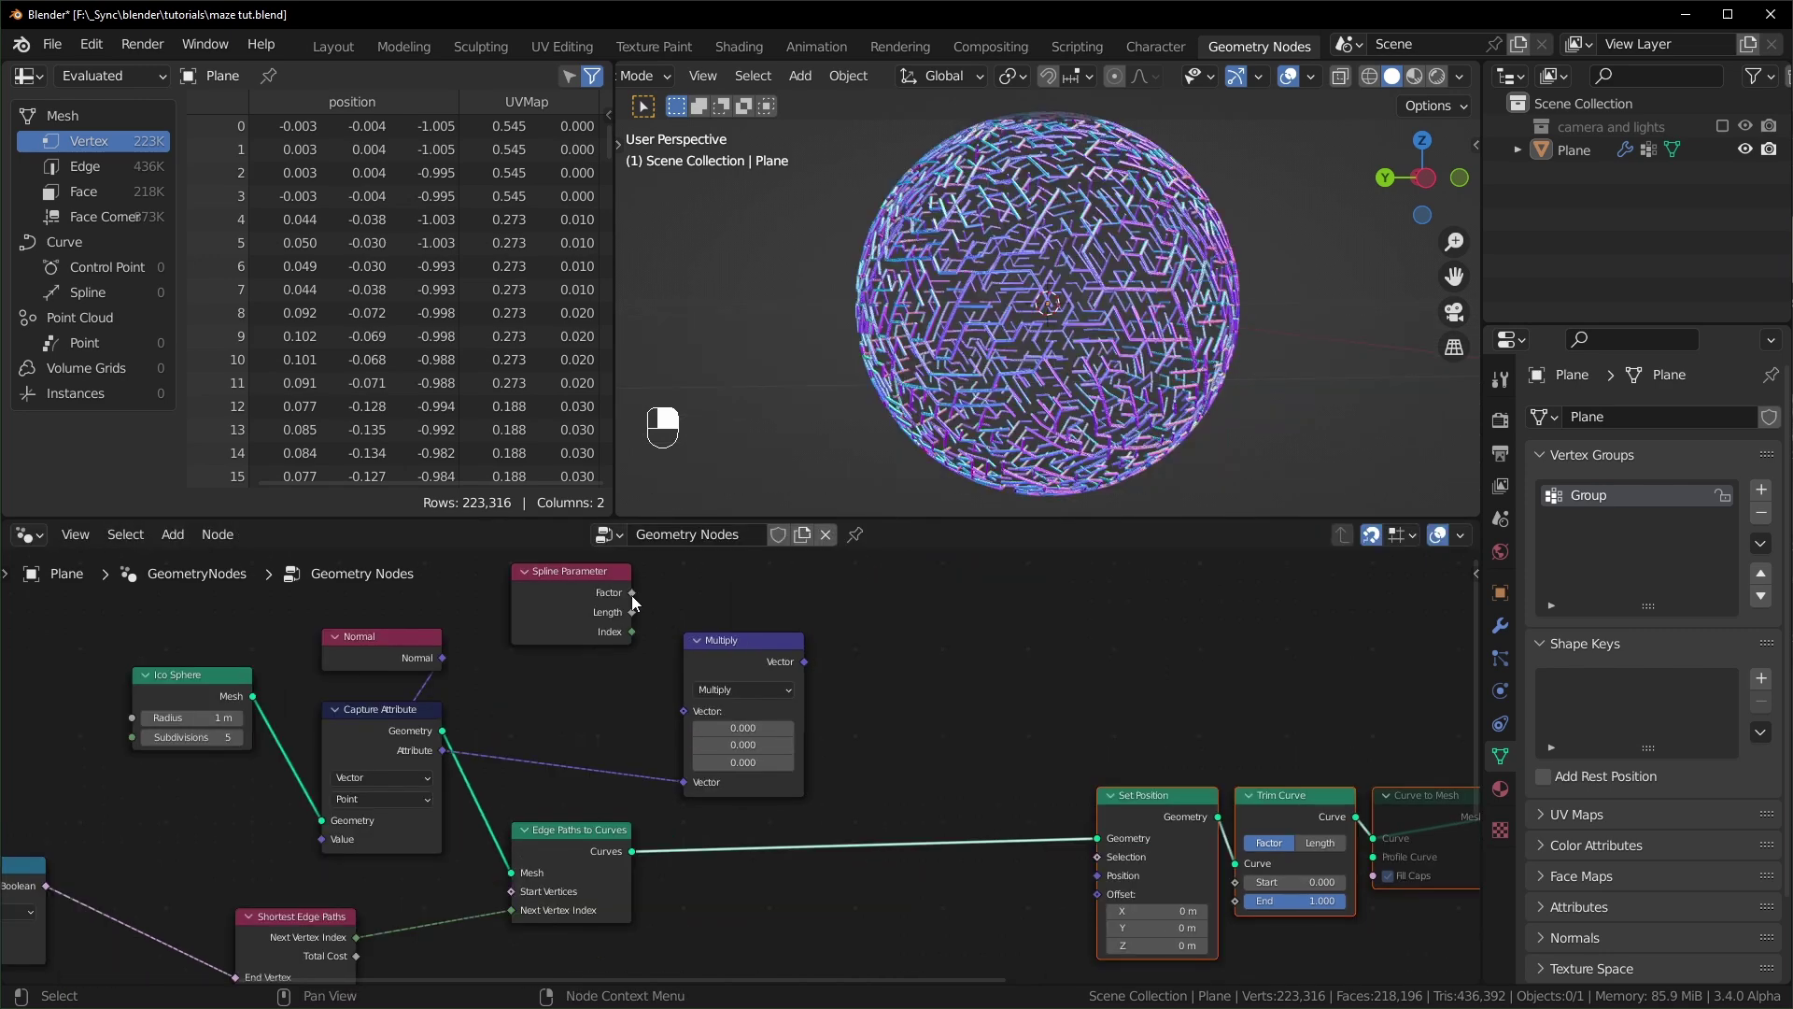
drag(635, 592, 686, 712)
drag(802, 663, 1100, 893)
middle_drag(1054, 349, 874, 389)
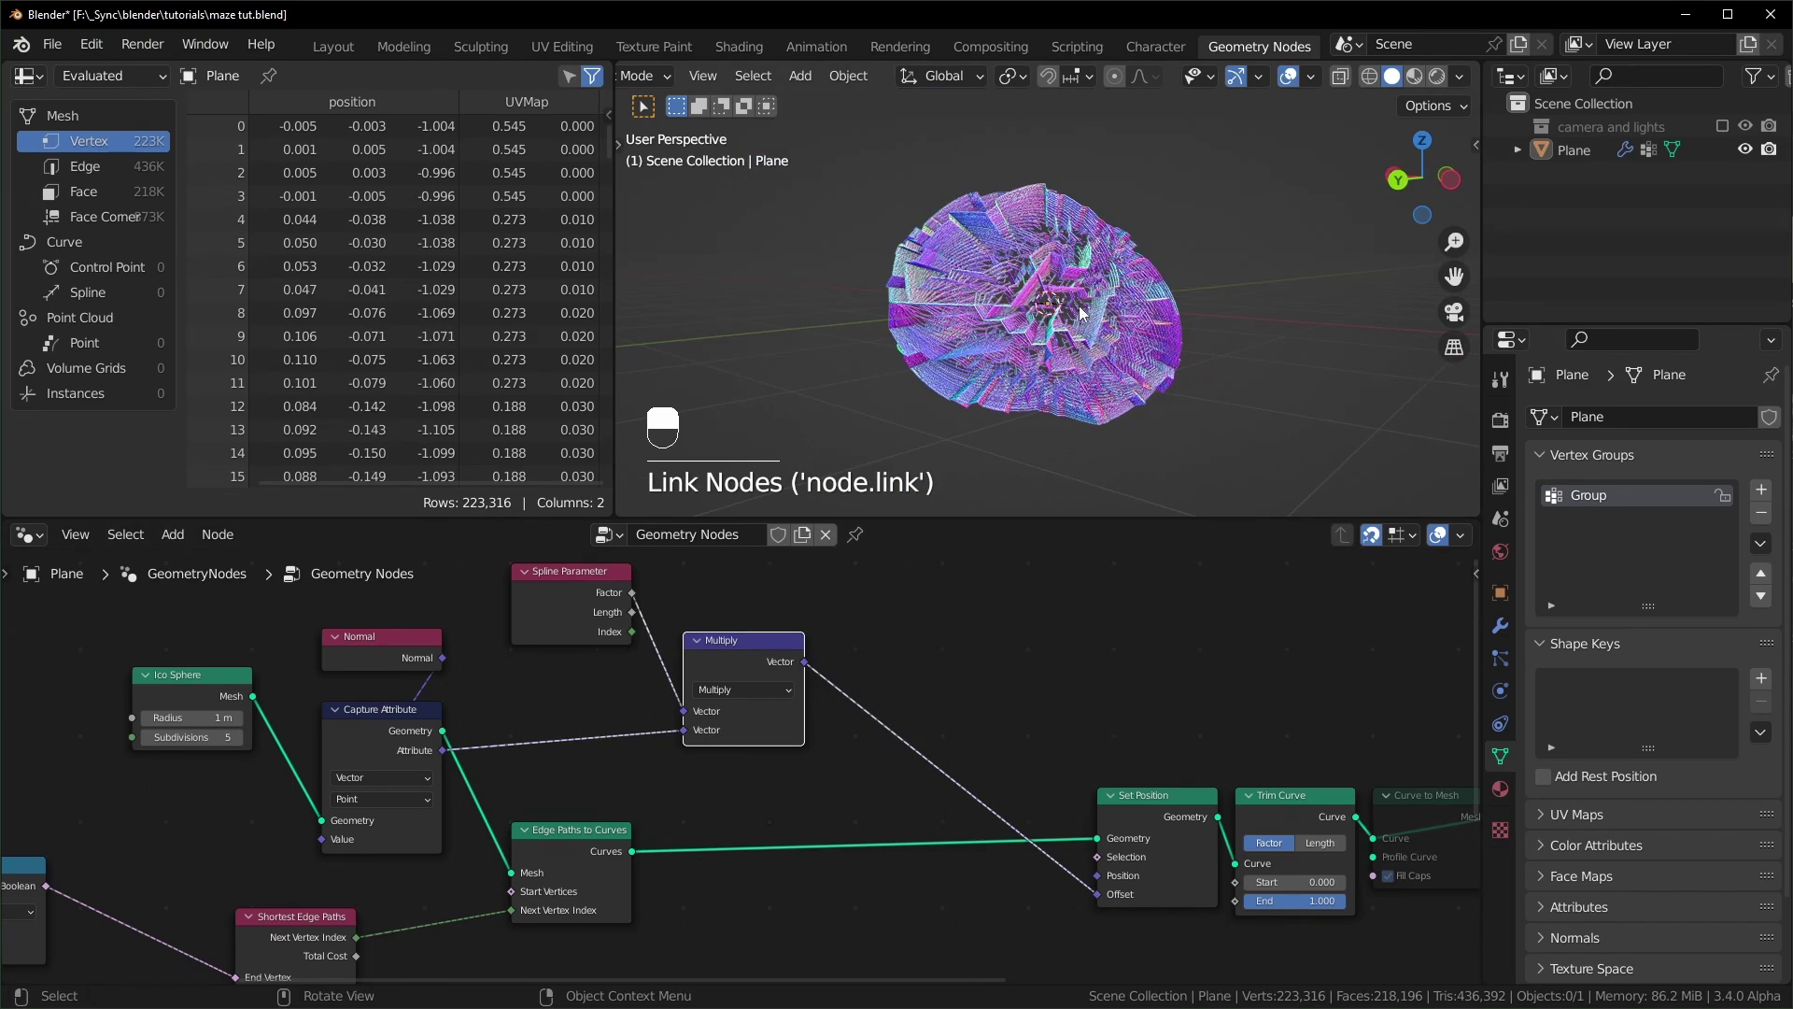
middle_drag(1082, 314, 1013, 334)
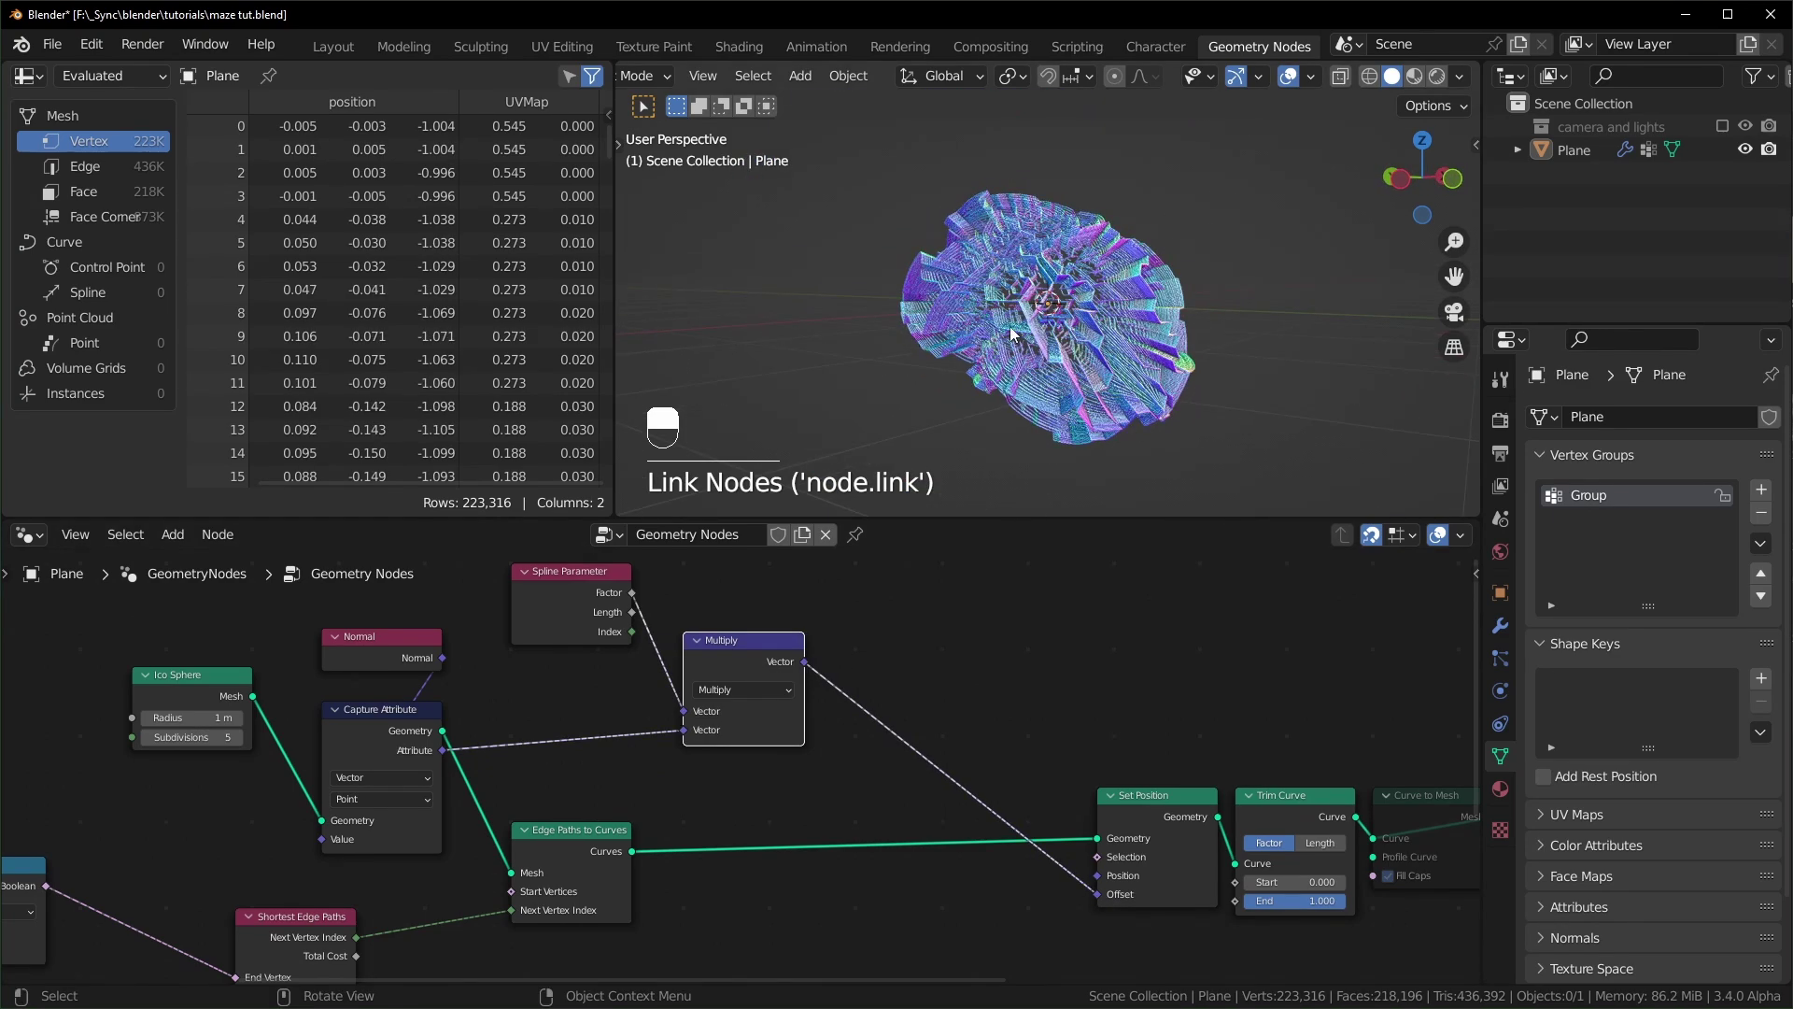
scroll(839, 650, up, 3)
scroll(839, 659, down, 3)
- Shift the vector Multiply node over and insert a Math node between it and the Spline Parameter's Factor
middle_drag(839, 660, 845, 703)
drag(747, 684, 937, 684)
click(849, 652)
key(shift+a)
click(850, 653)
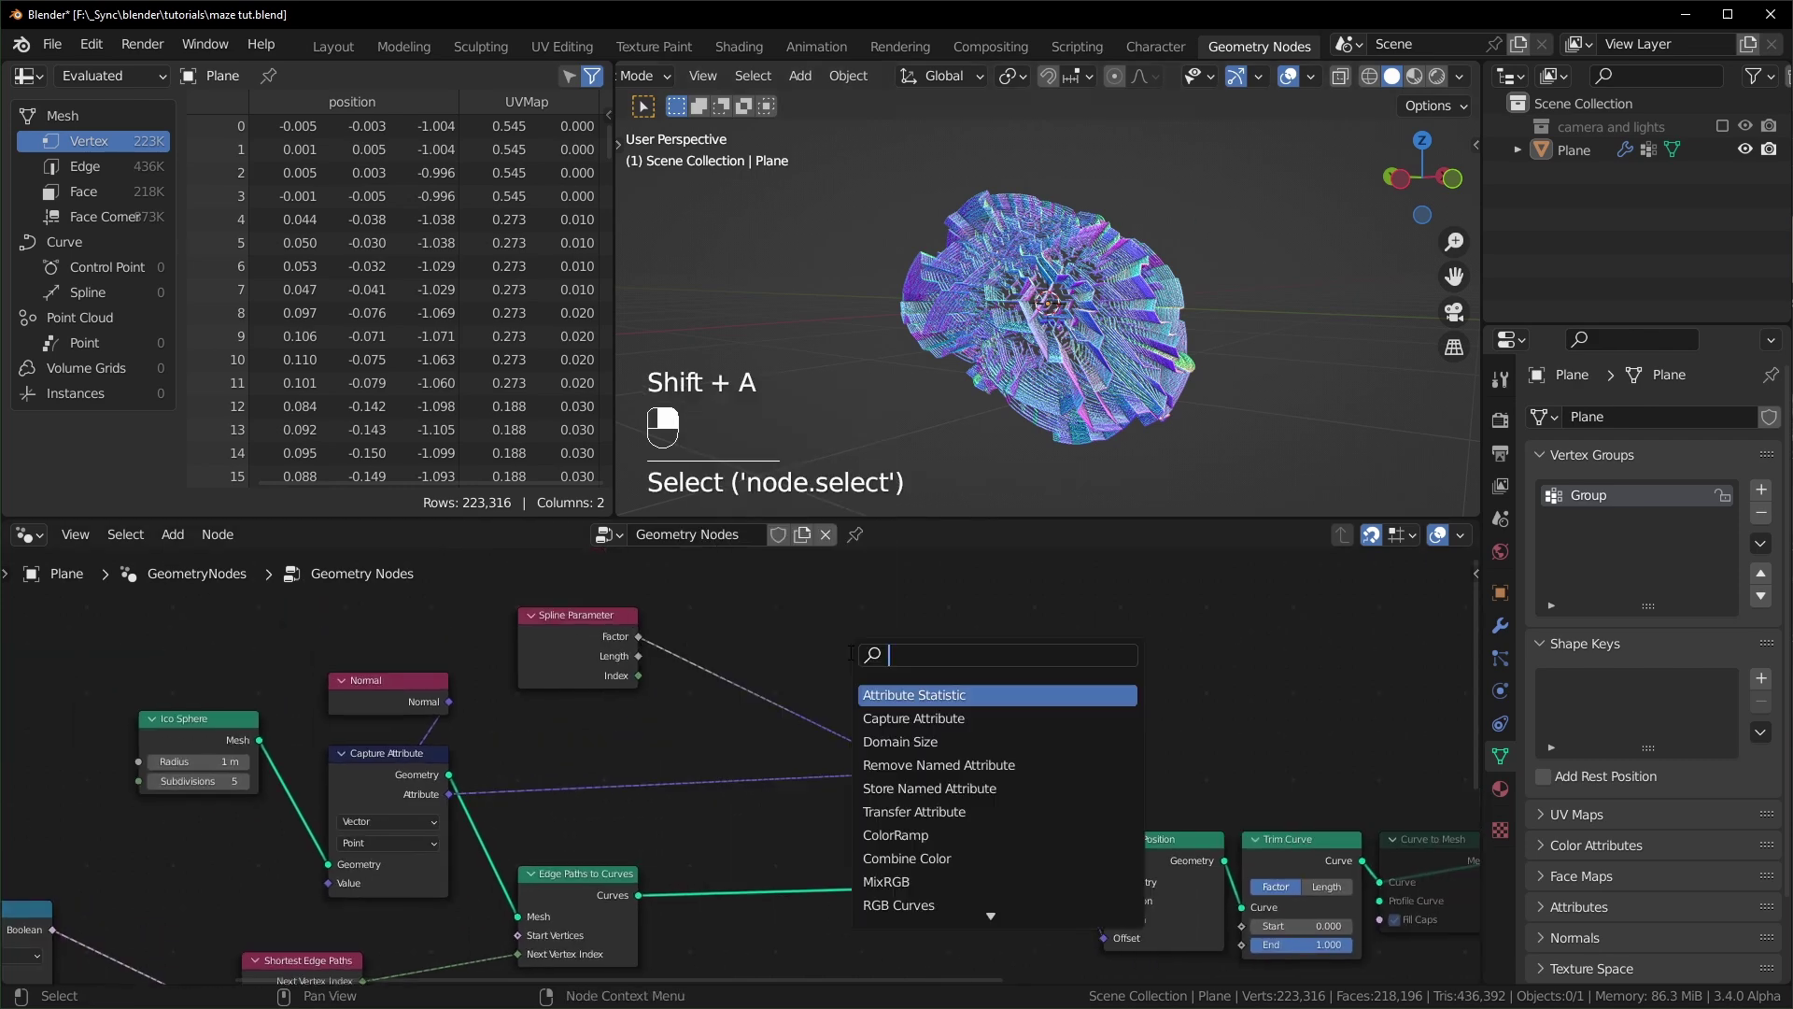
text(add)
key(Return)
click(688, 663)
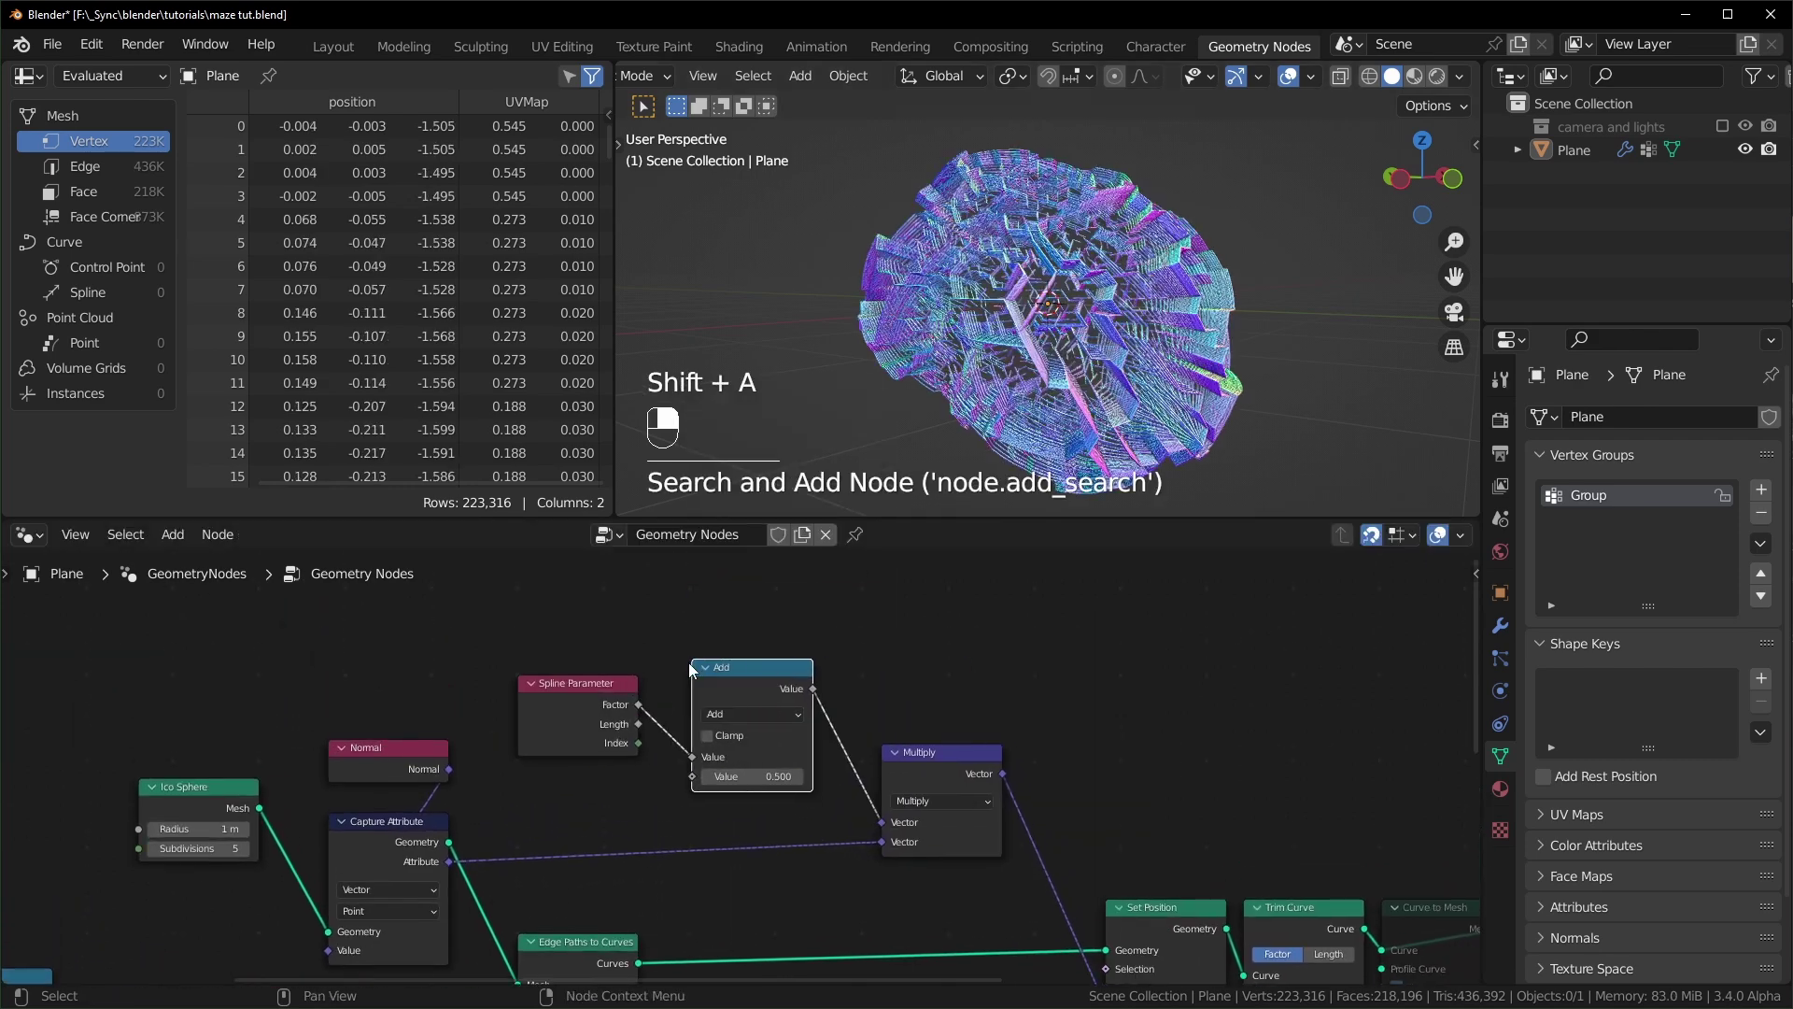
- Change the inserted Math node's operation to Multiply with a value of 0.500
scroll(691, 668, up, 1)
click(738, 700)
click(747, 476)
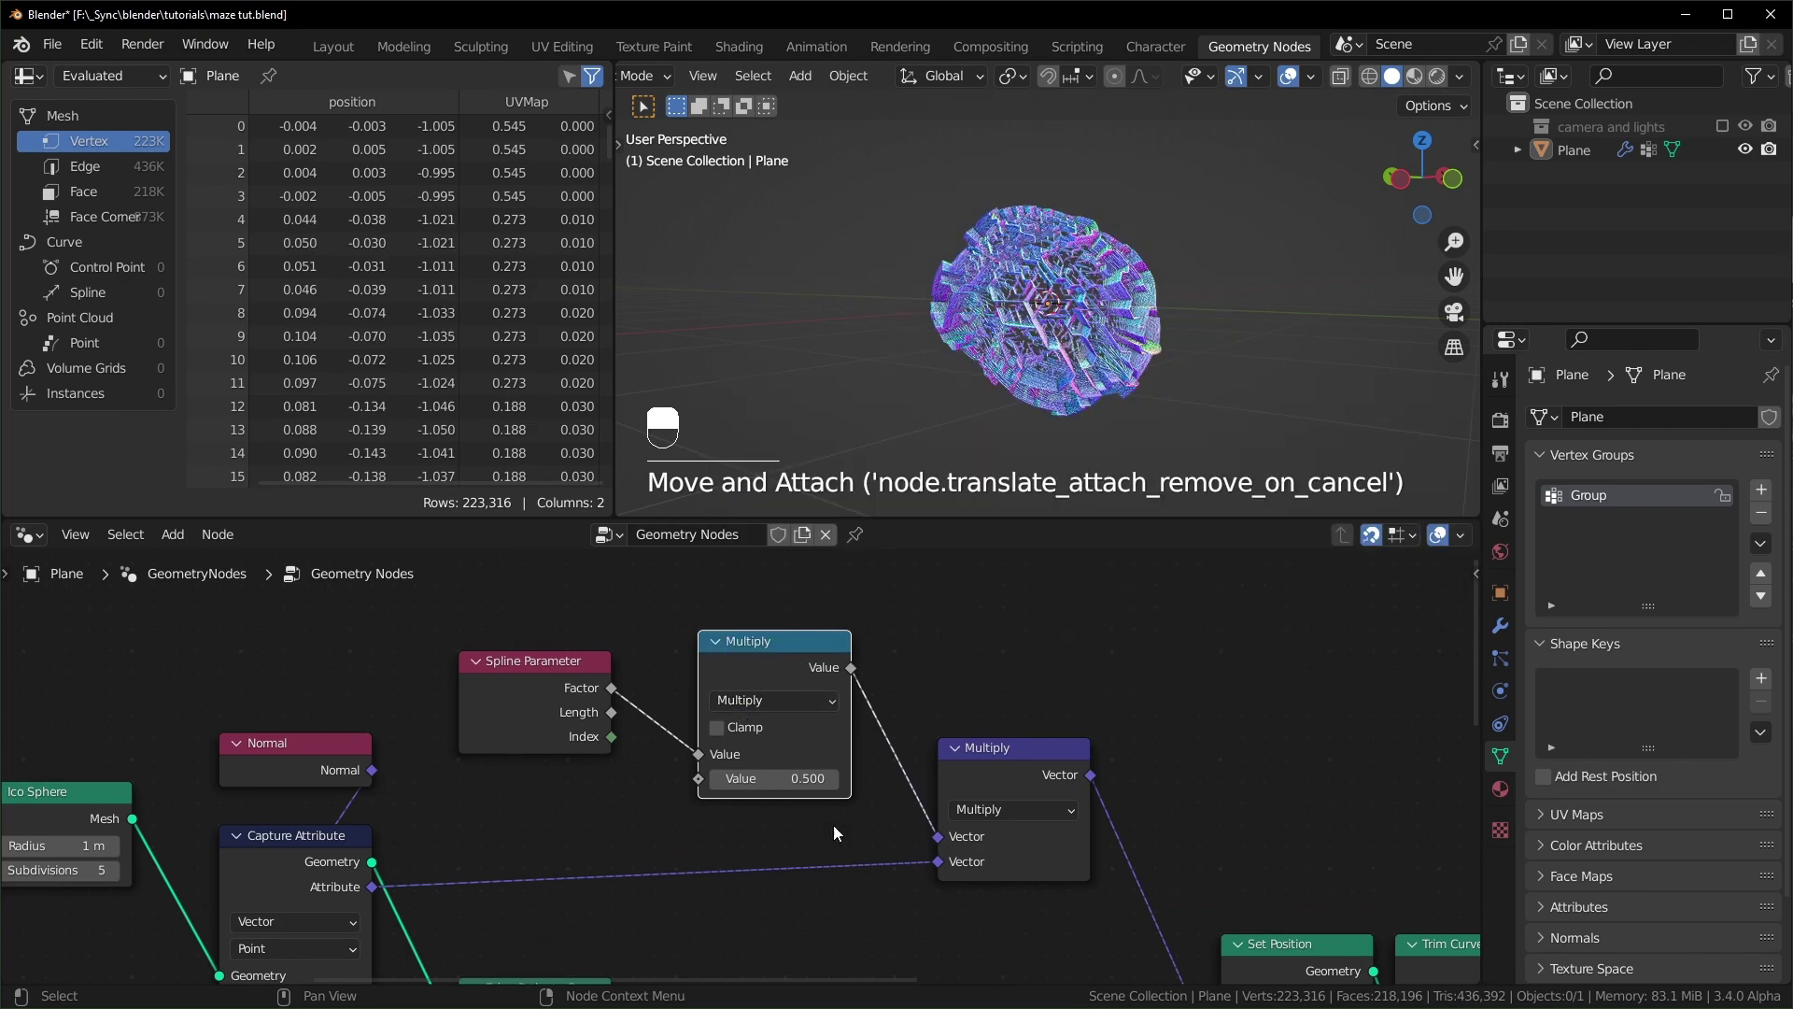
mouse_move(775, 778)
shift+mouse_down()
mouse_move(855, 779)
mouse_move(559, 778)
mouse_move(772, 778)
shift+mouse_up()
- Replace the Factor input of the Math Multiply node with the Spline Parameter's Length and view the displaced maze
drag(739, 725, 702, 659)
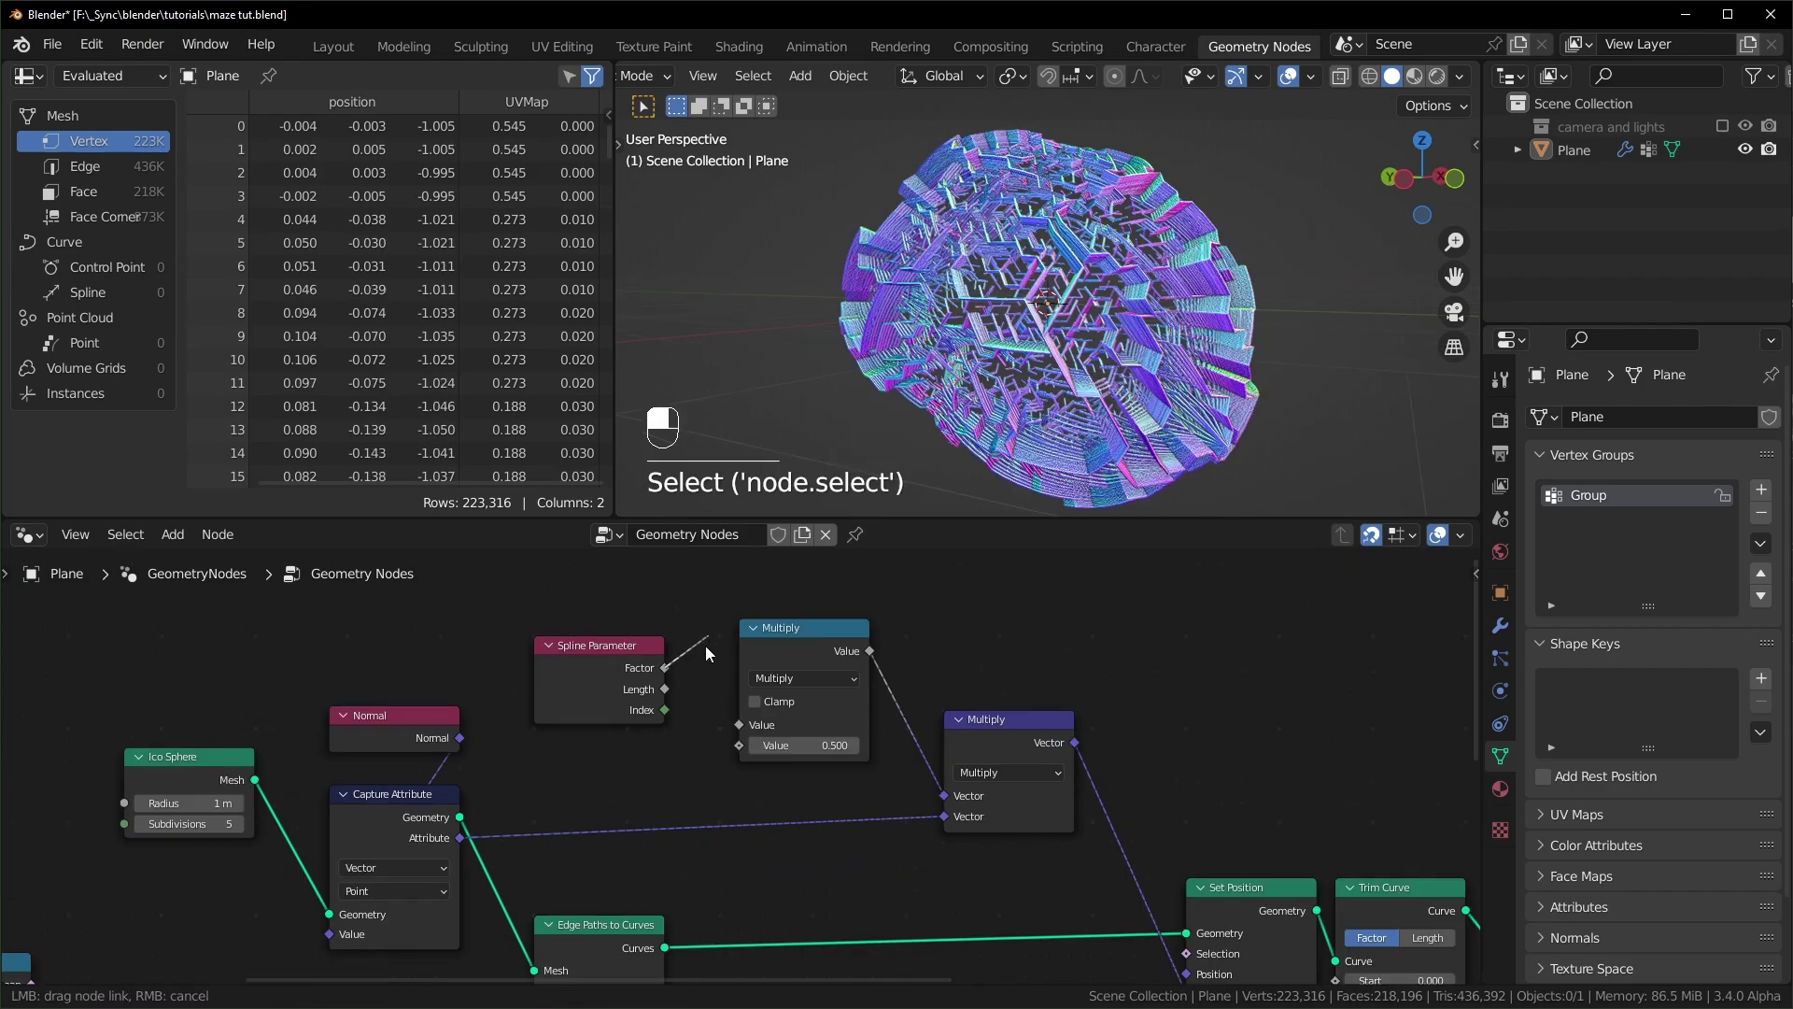
drag(744, 735, 740, 726)
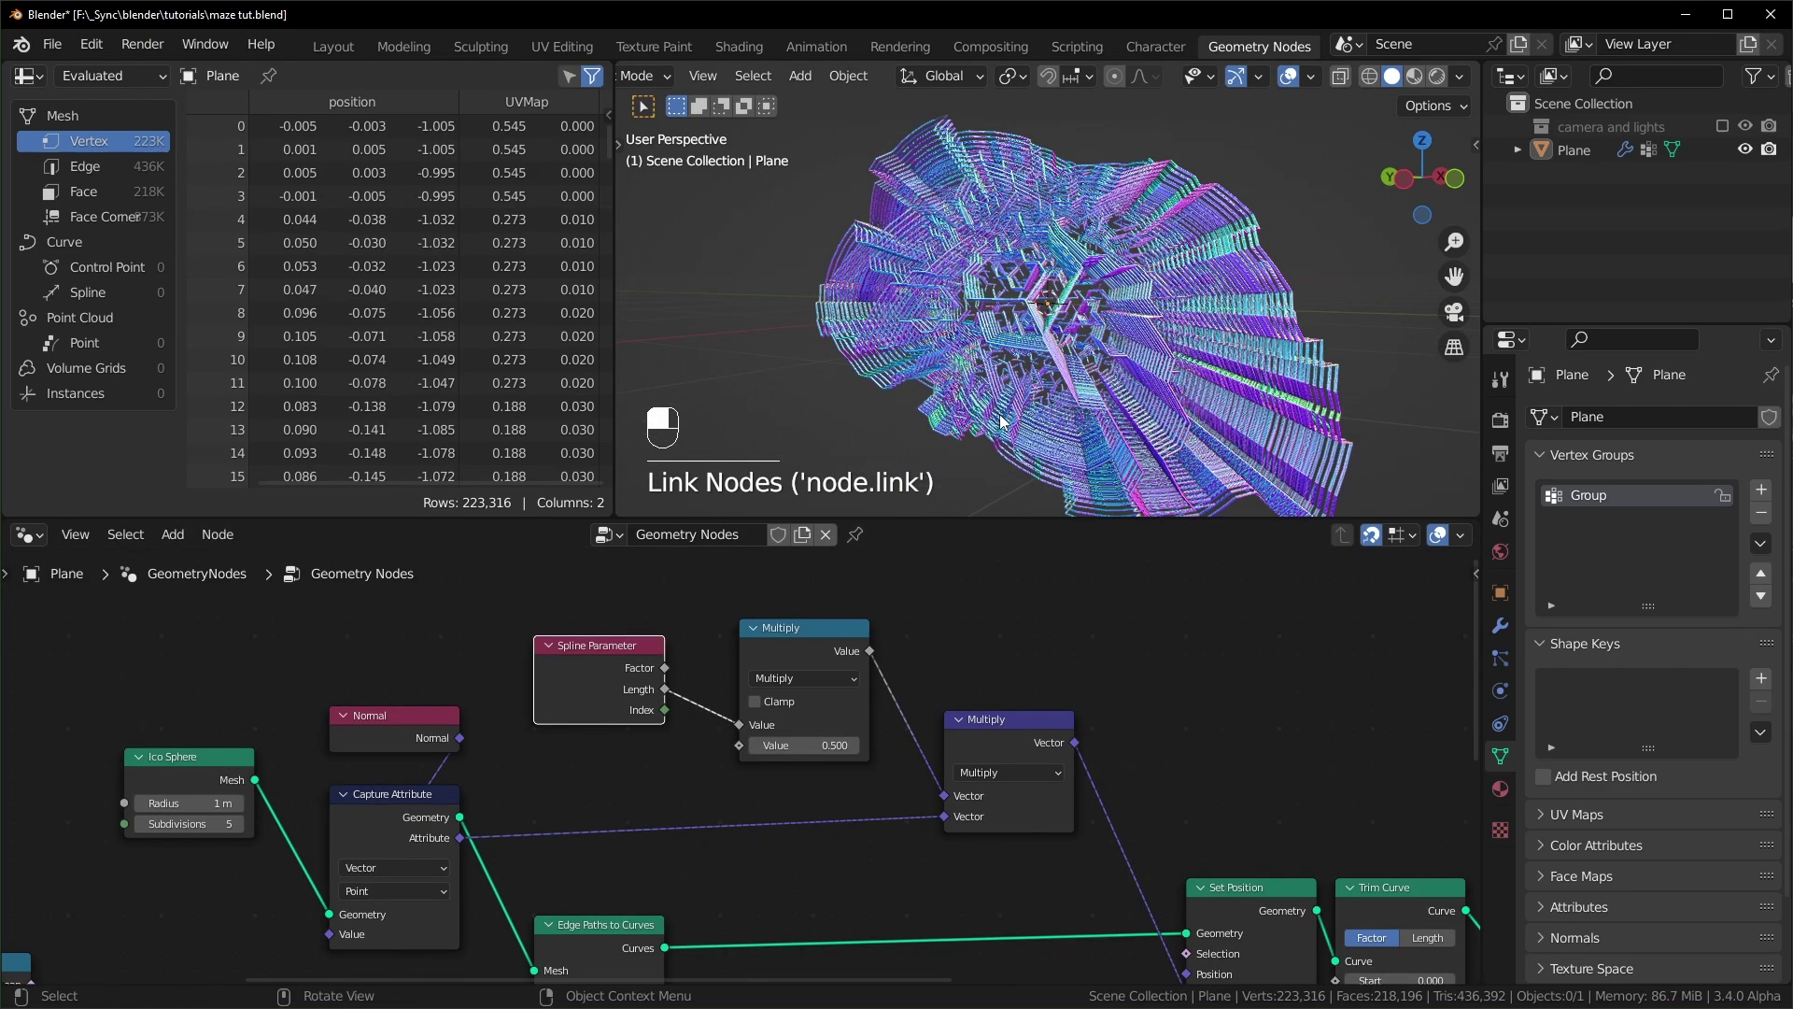
middle_drag(1104, 367, 1304, 455)
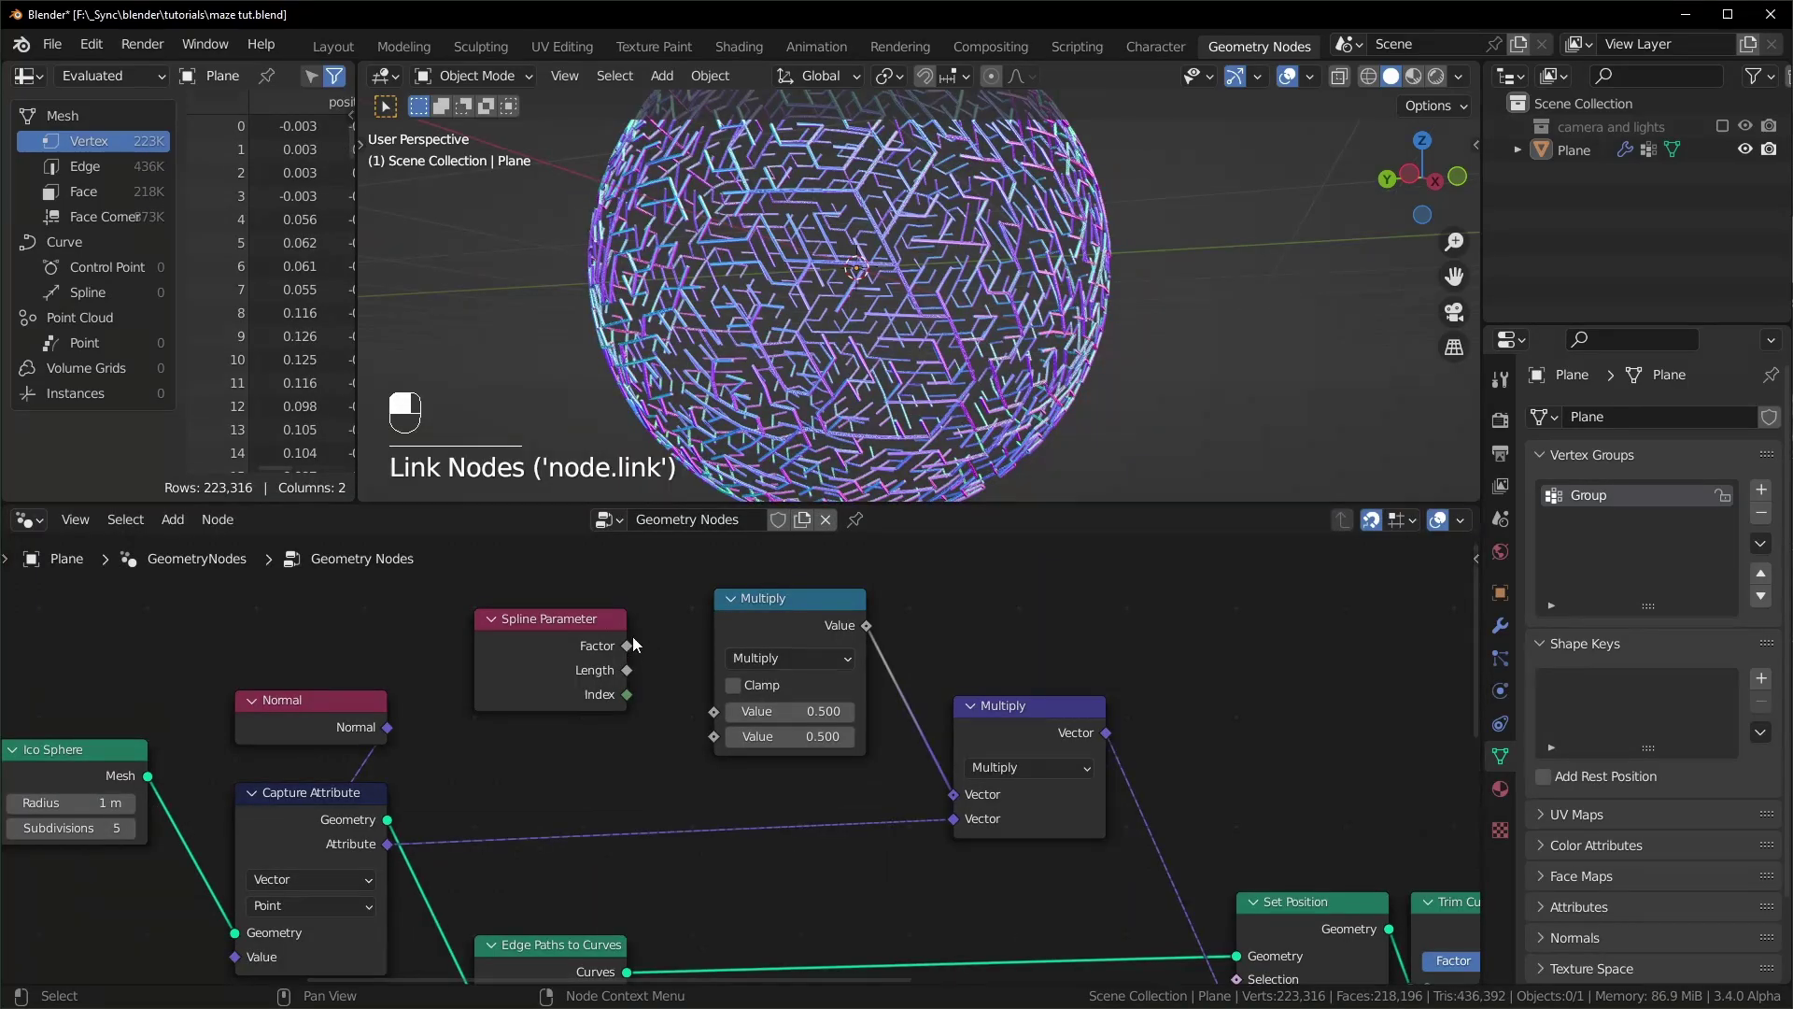
- Feed the Spline Parameter's Factor into the Math Multiply node with a value of -1.000 and scrub Trim Curve's Start back to 0.000
drag(635, 645, 715, 713)
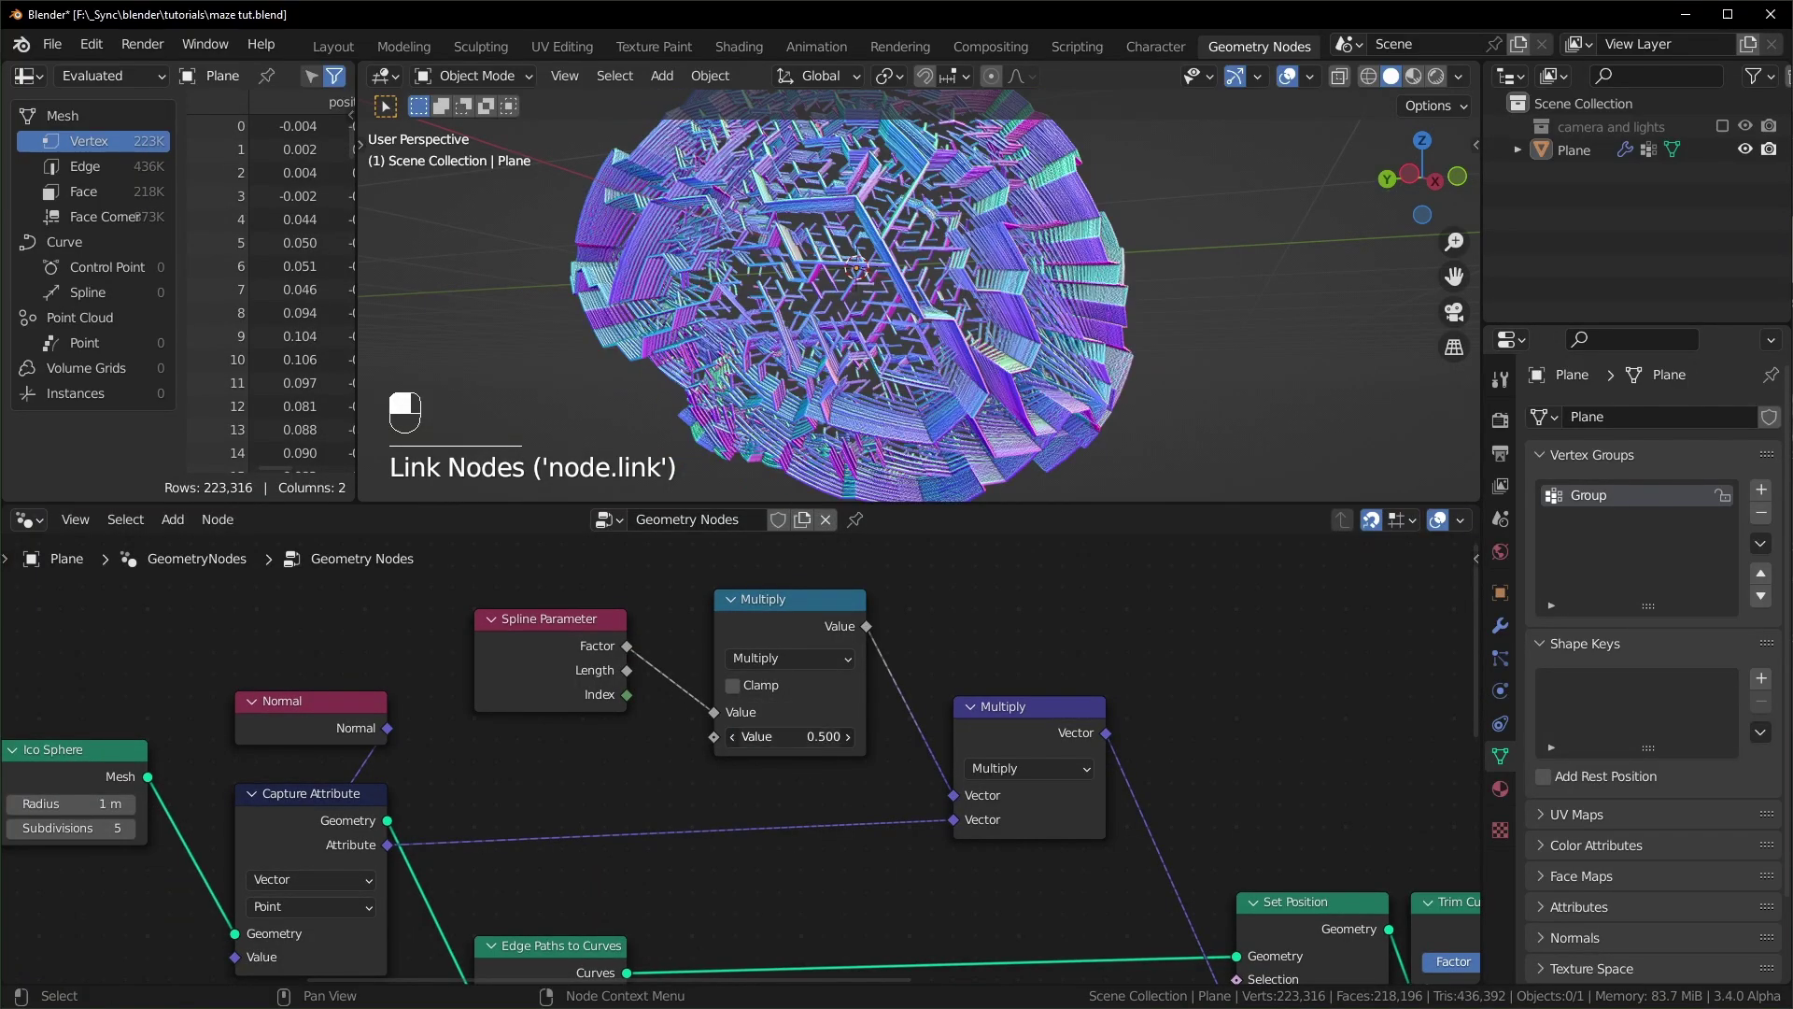
key(Return)
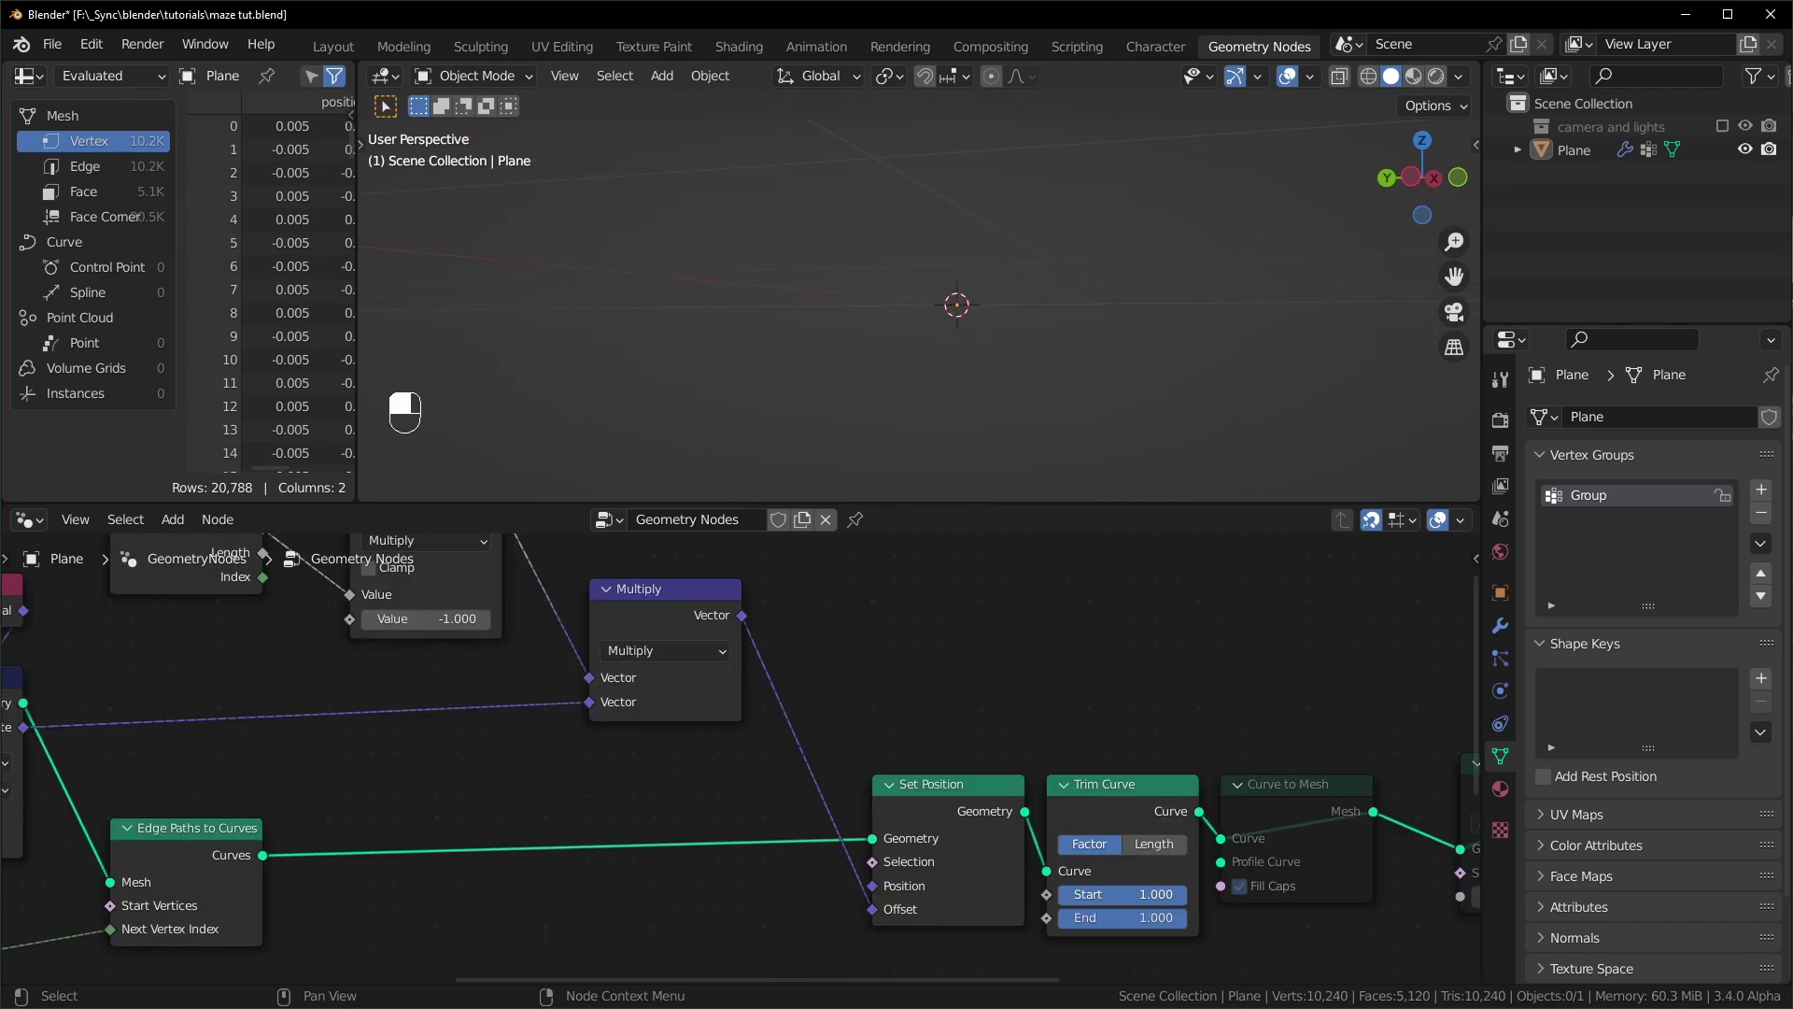
drag(1184, 894, 1069, 894)
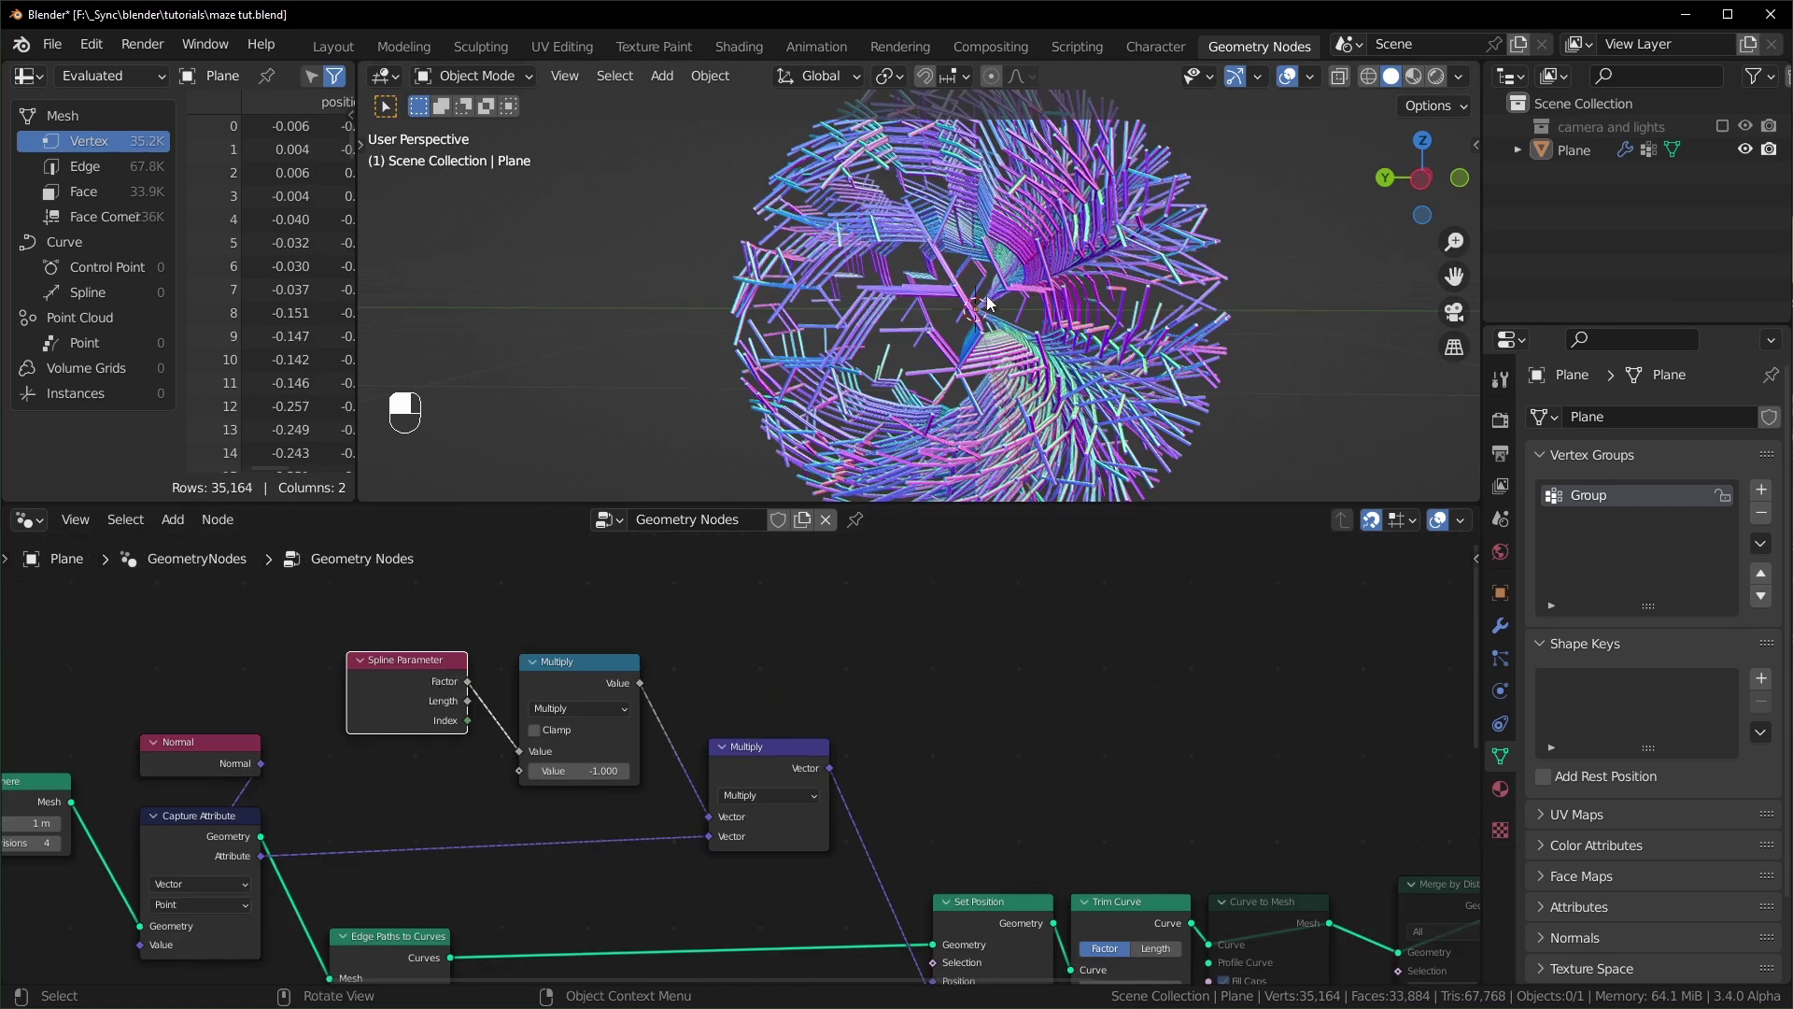
- Shift the Trim Curve and following nodes over and insert a duplicate of the Set Position node ahead of Trim Curve
scroll(1165, 756, down, 3)
middle_drag(1284, 827, 685, 693)
scroll(727, 725, down, 2)
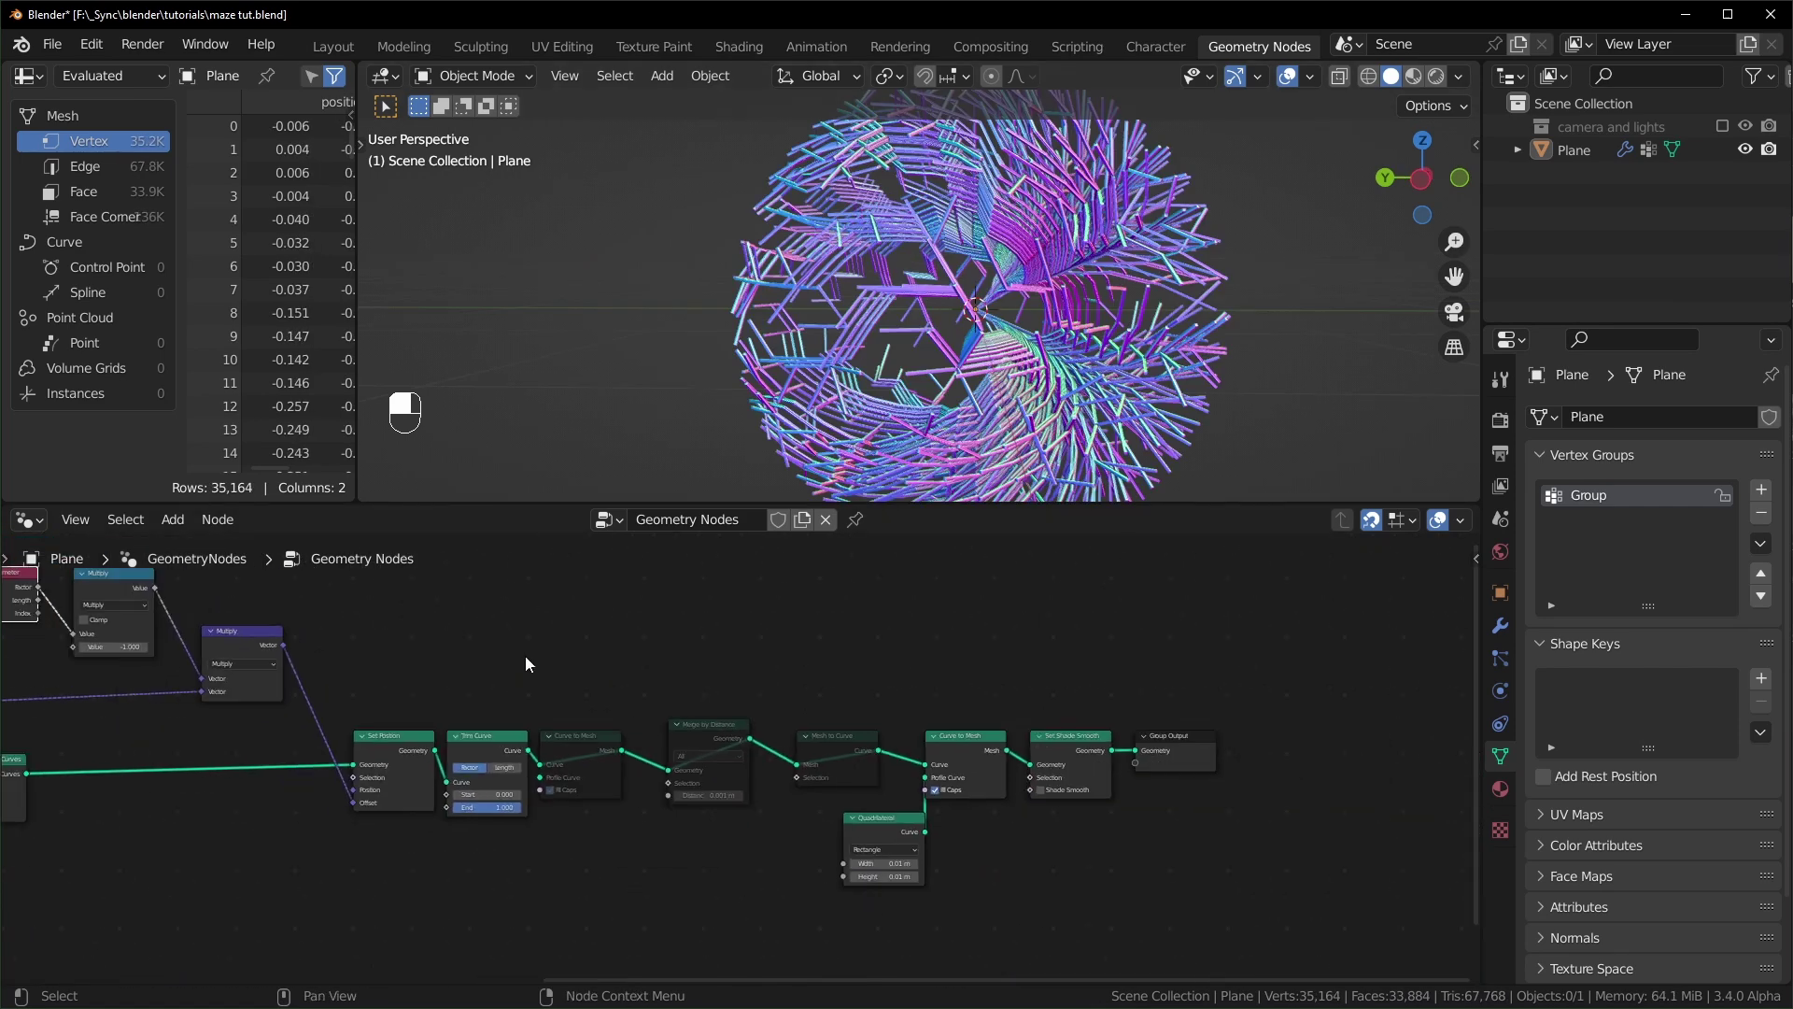
drag(519, 654, 1214, 869)
drag(507, 738, 663, 744)
click(425, 740)
scroll(458, 741, up, 9)
middle_drag(457, 741, 705, 730)
key(d)
key(shift+d)
click(940, 715)
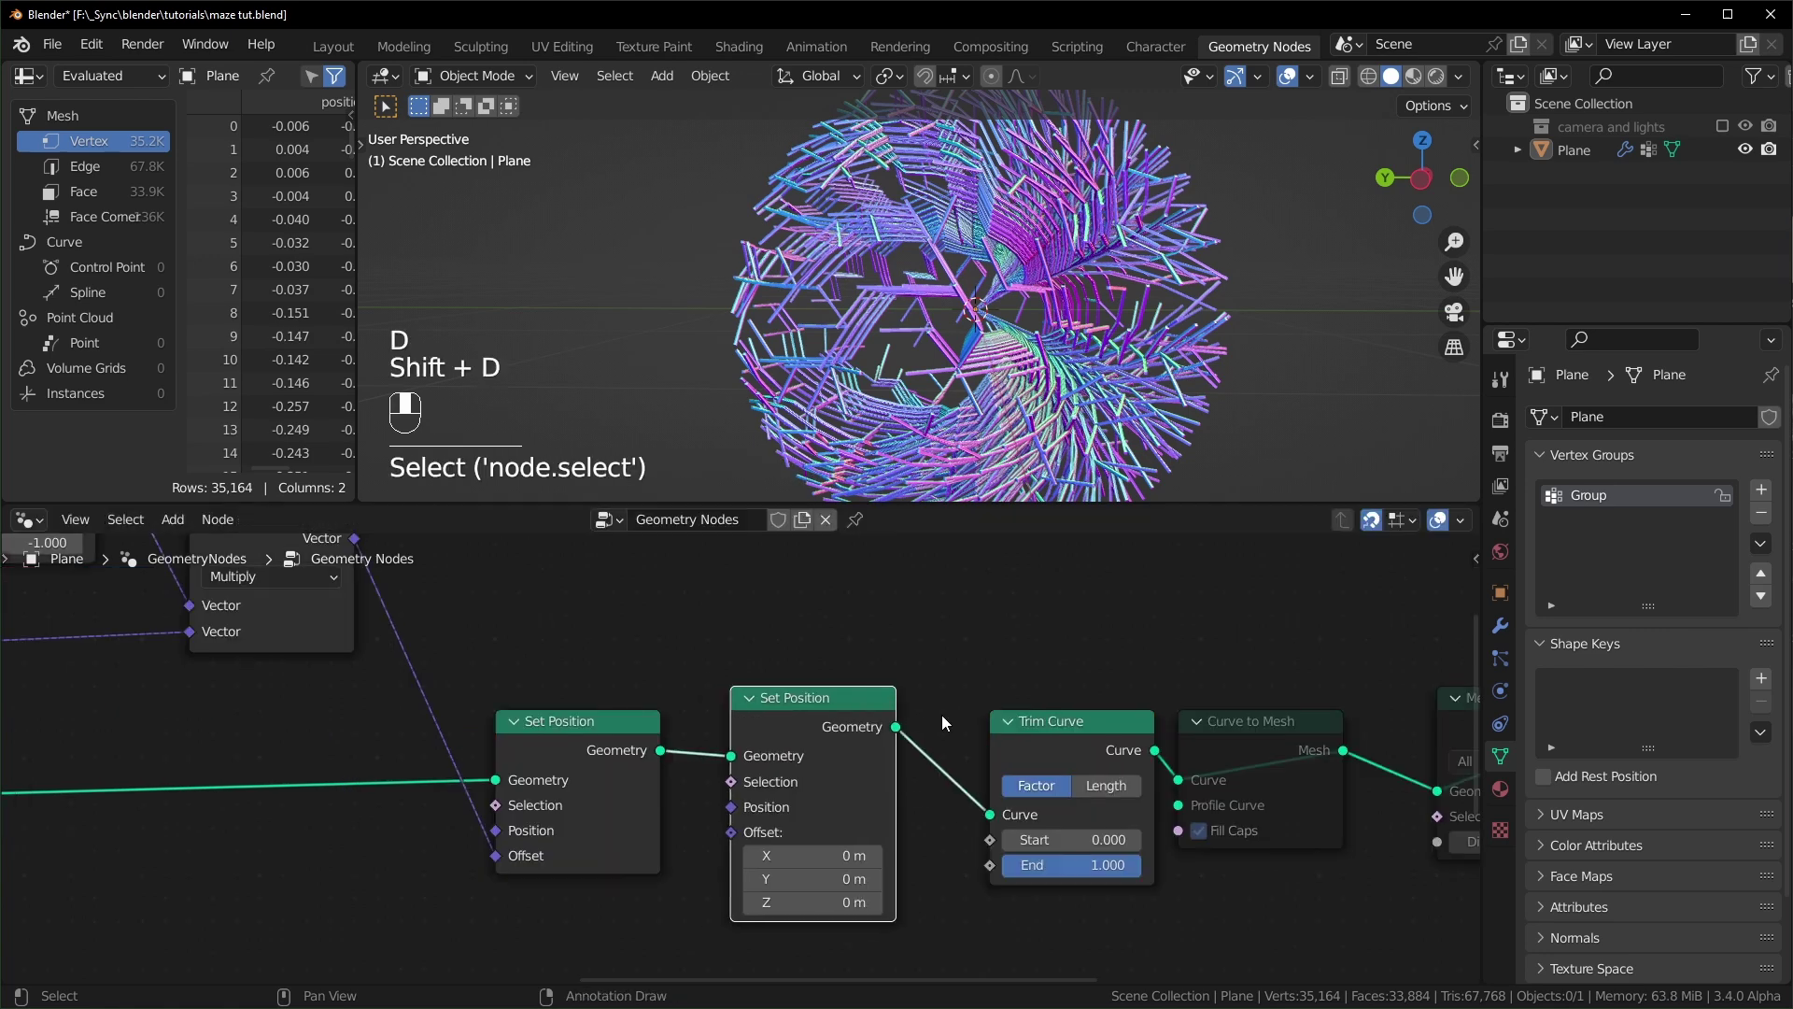
drag(857, 706, 878, 712)
- Add a Noise Texture node and connect its Color to the Offset of the second Set Position node
scroll(835, 730, down, 3)
click(853, 691)
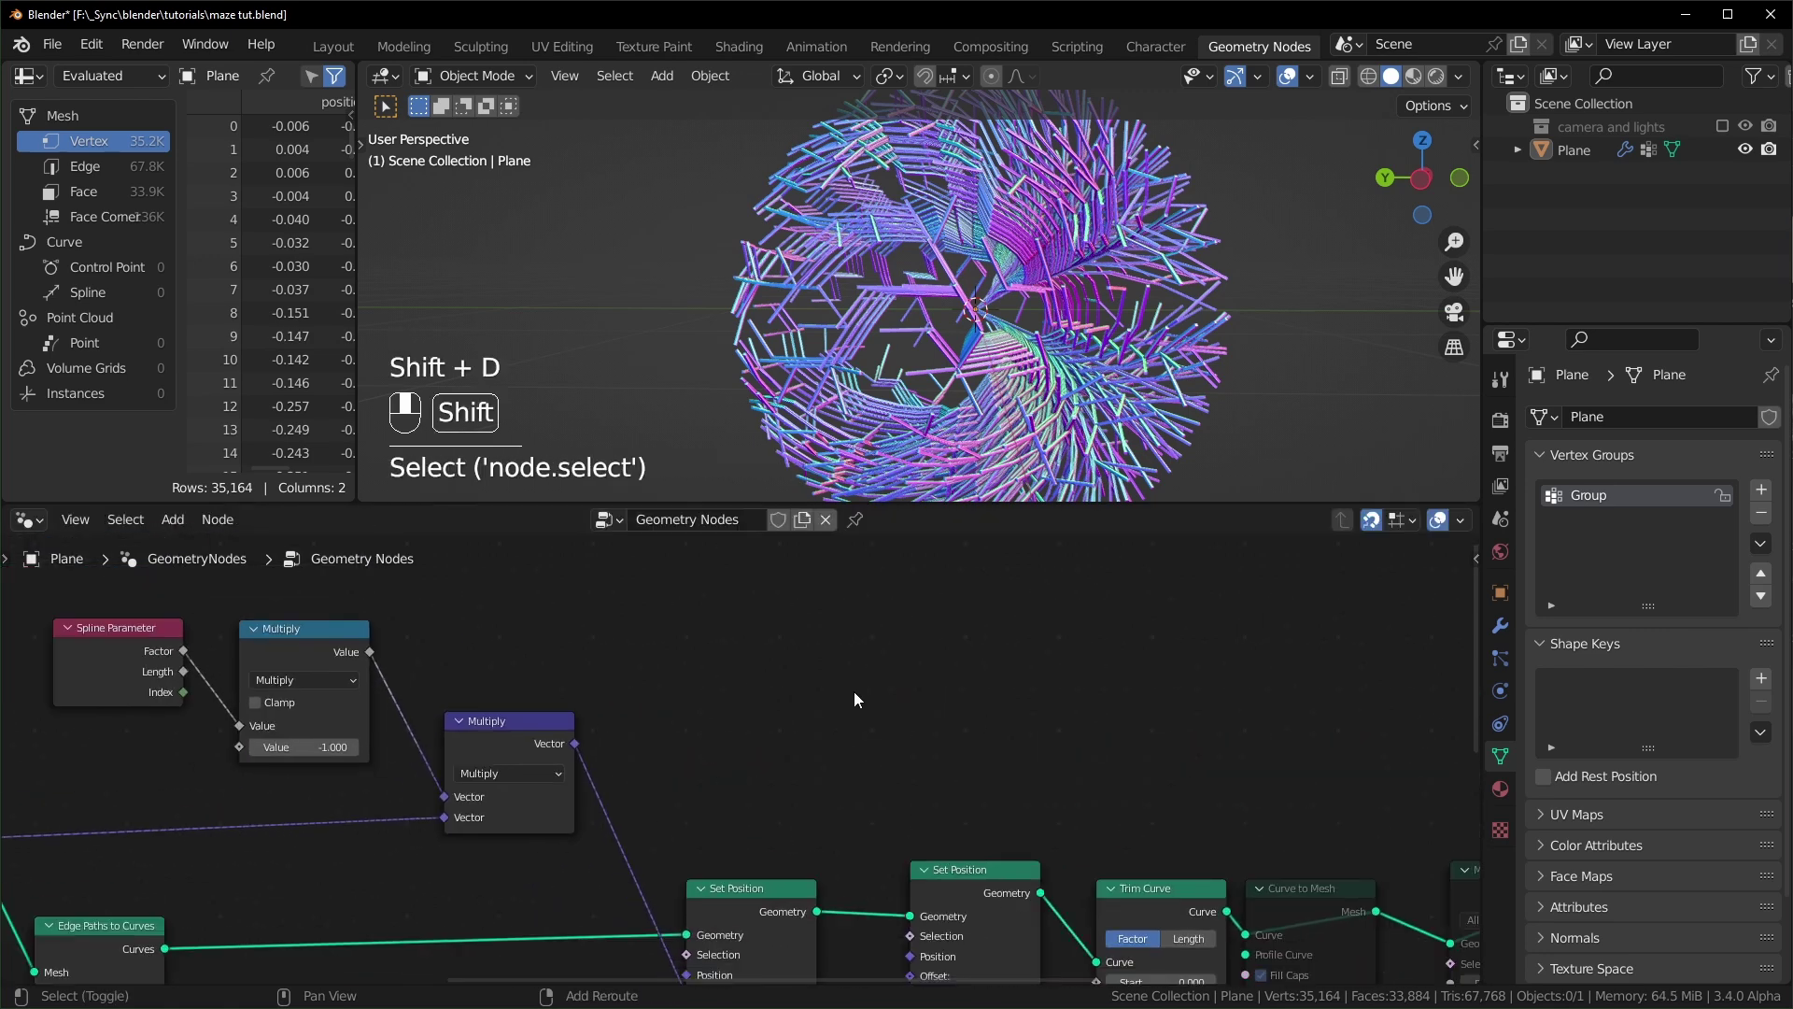
key(shift+a)
text(noi)
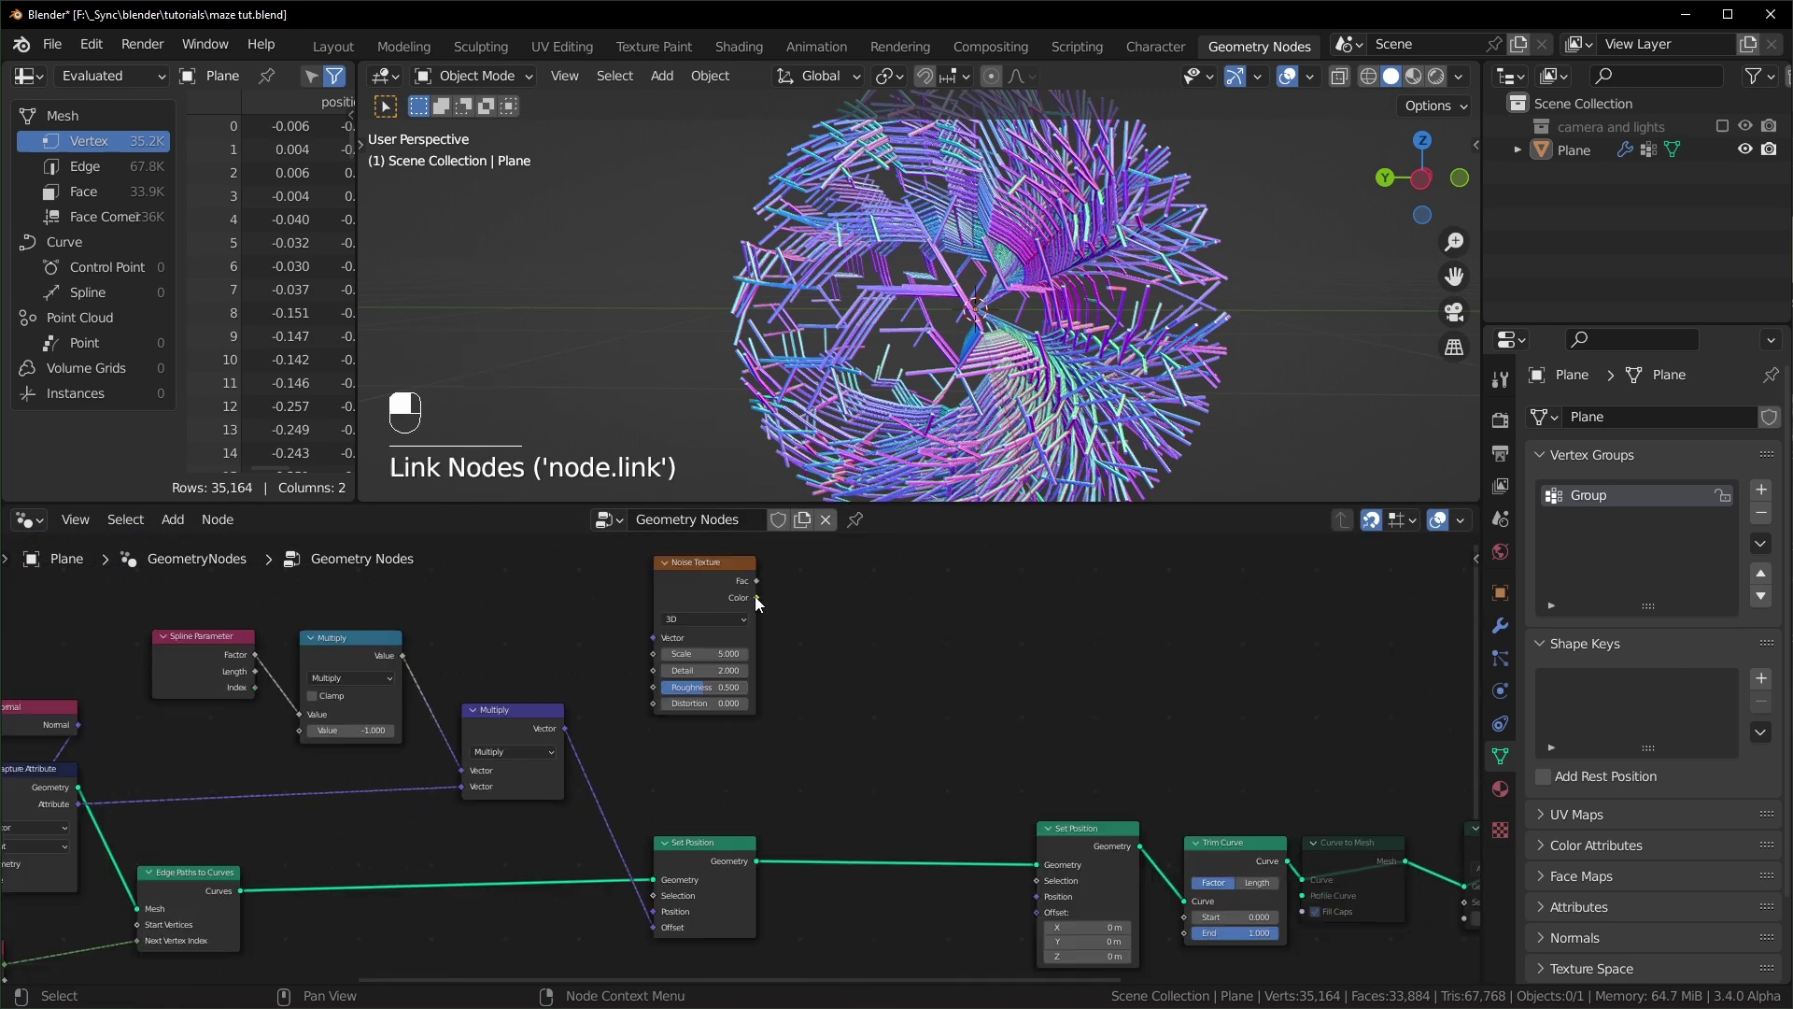
drag(756, 597, 921, 790)
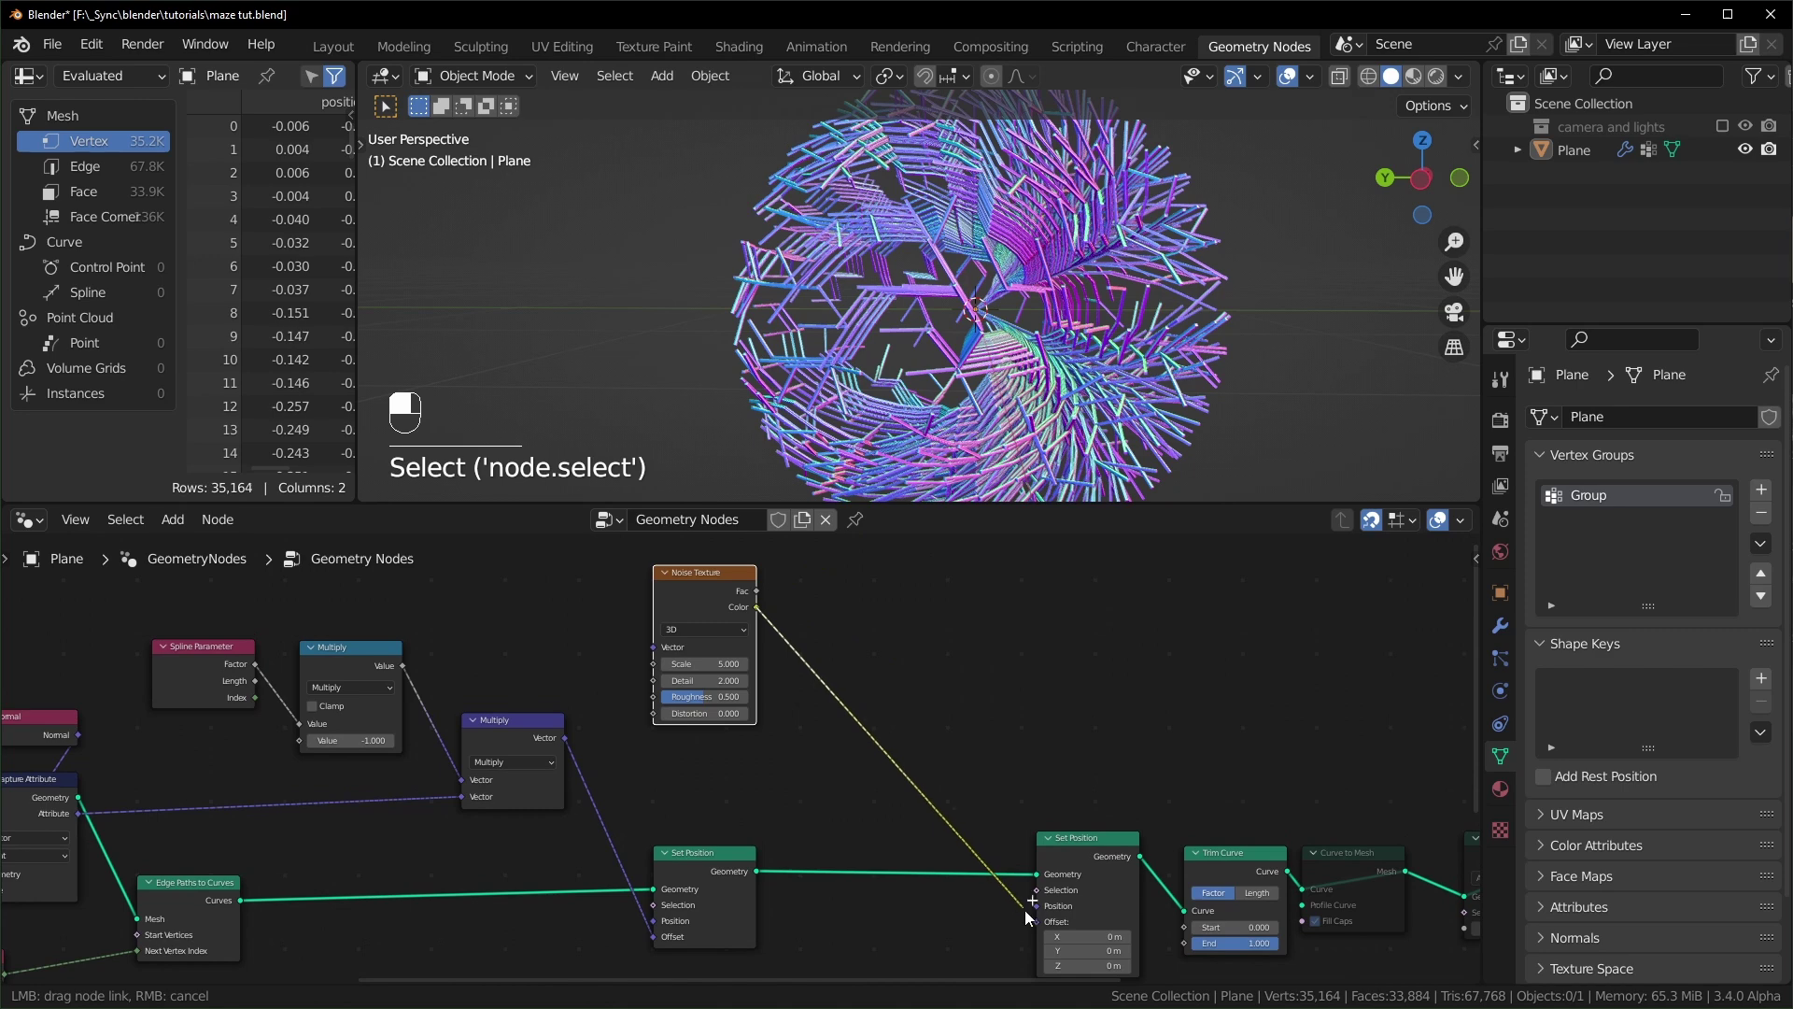
drag(1024, 910, 1035, 921)
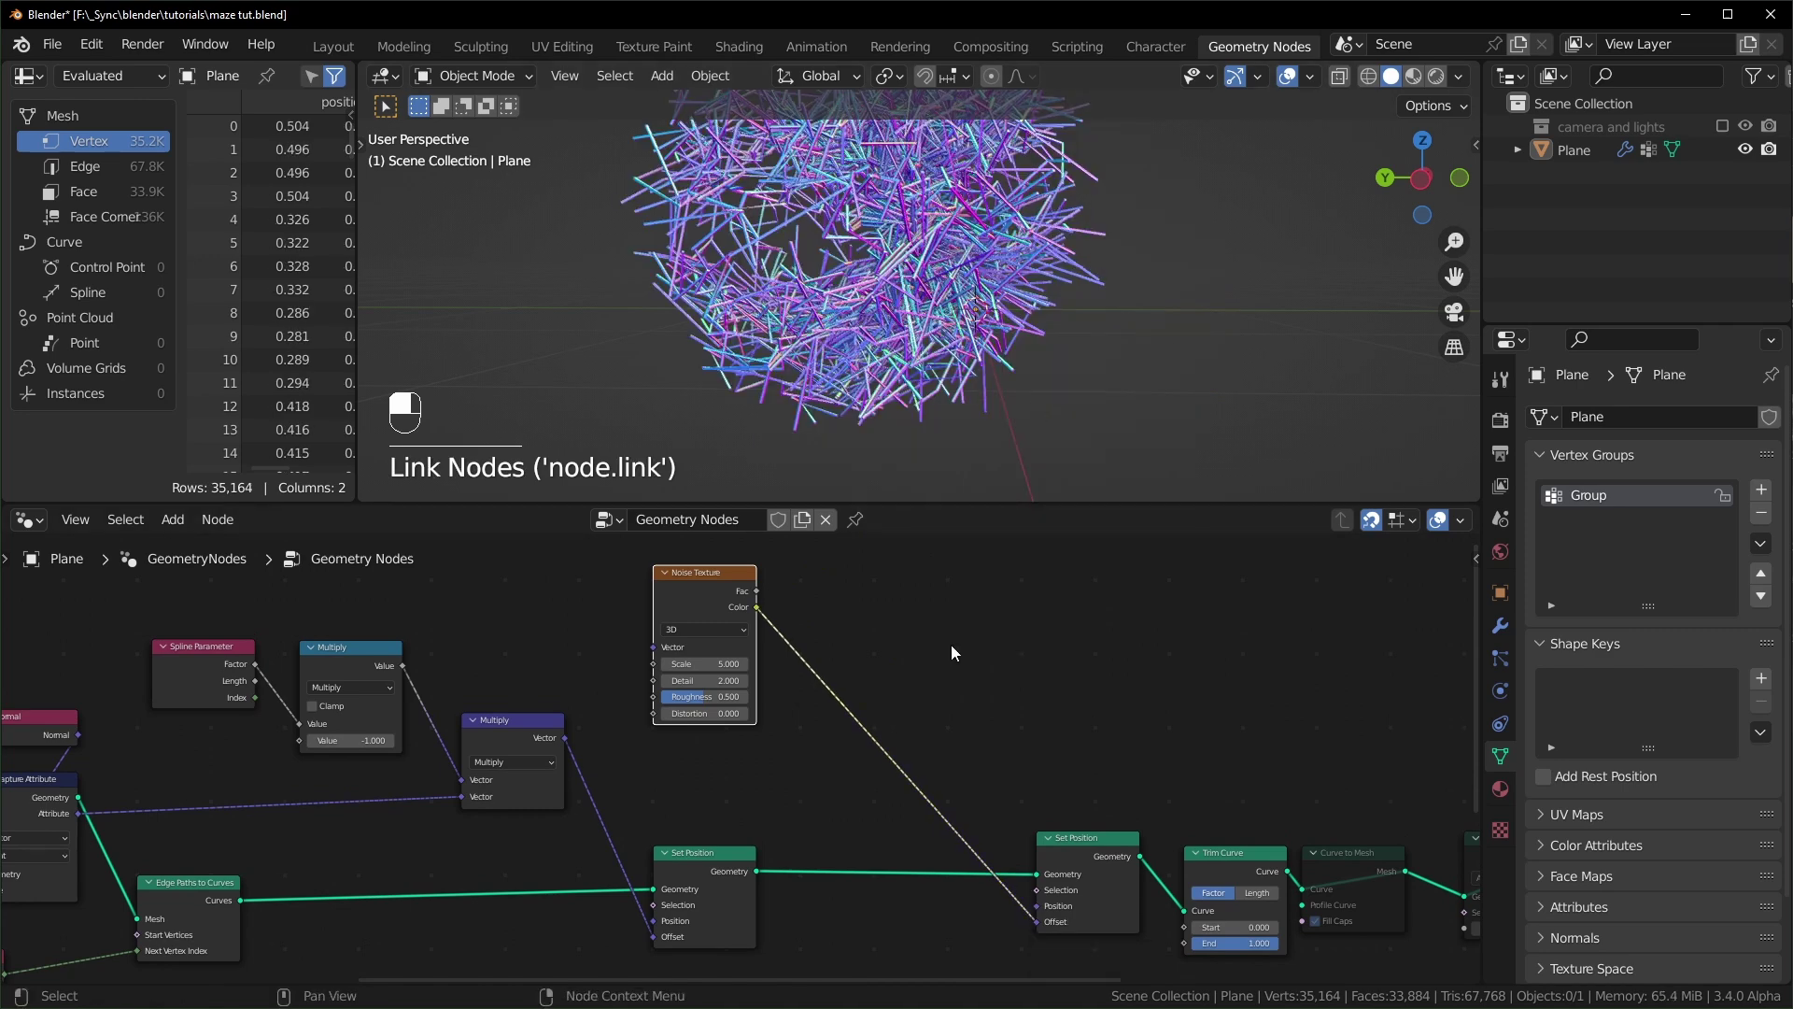
- Insert a copy of the vector Multiply node after the Noise Texture, set to Subtract with 0.500 on all three axes
key(shift+a)
click(485, 732)
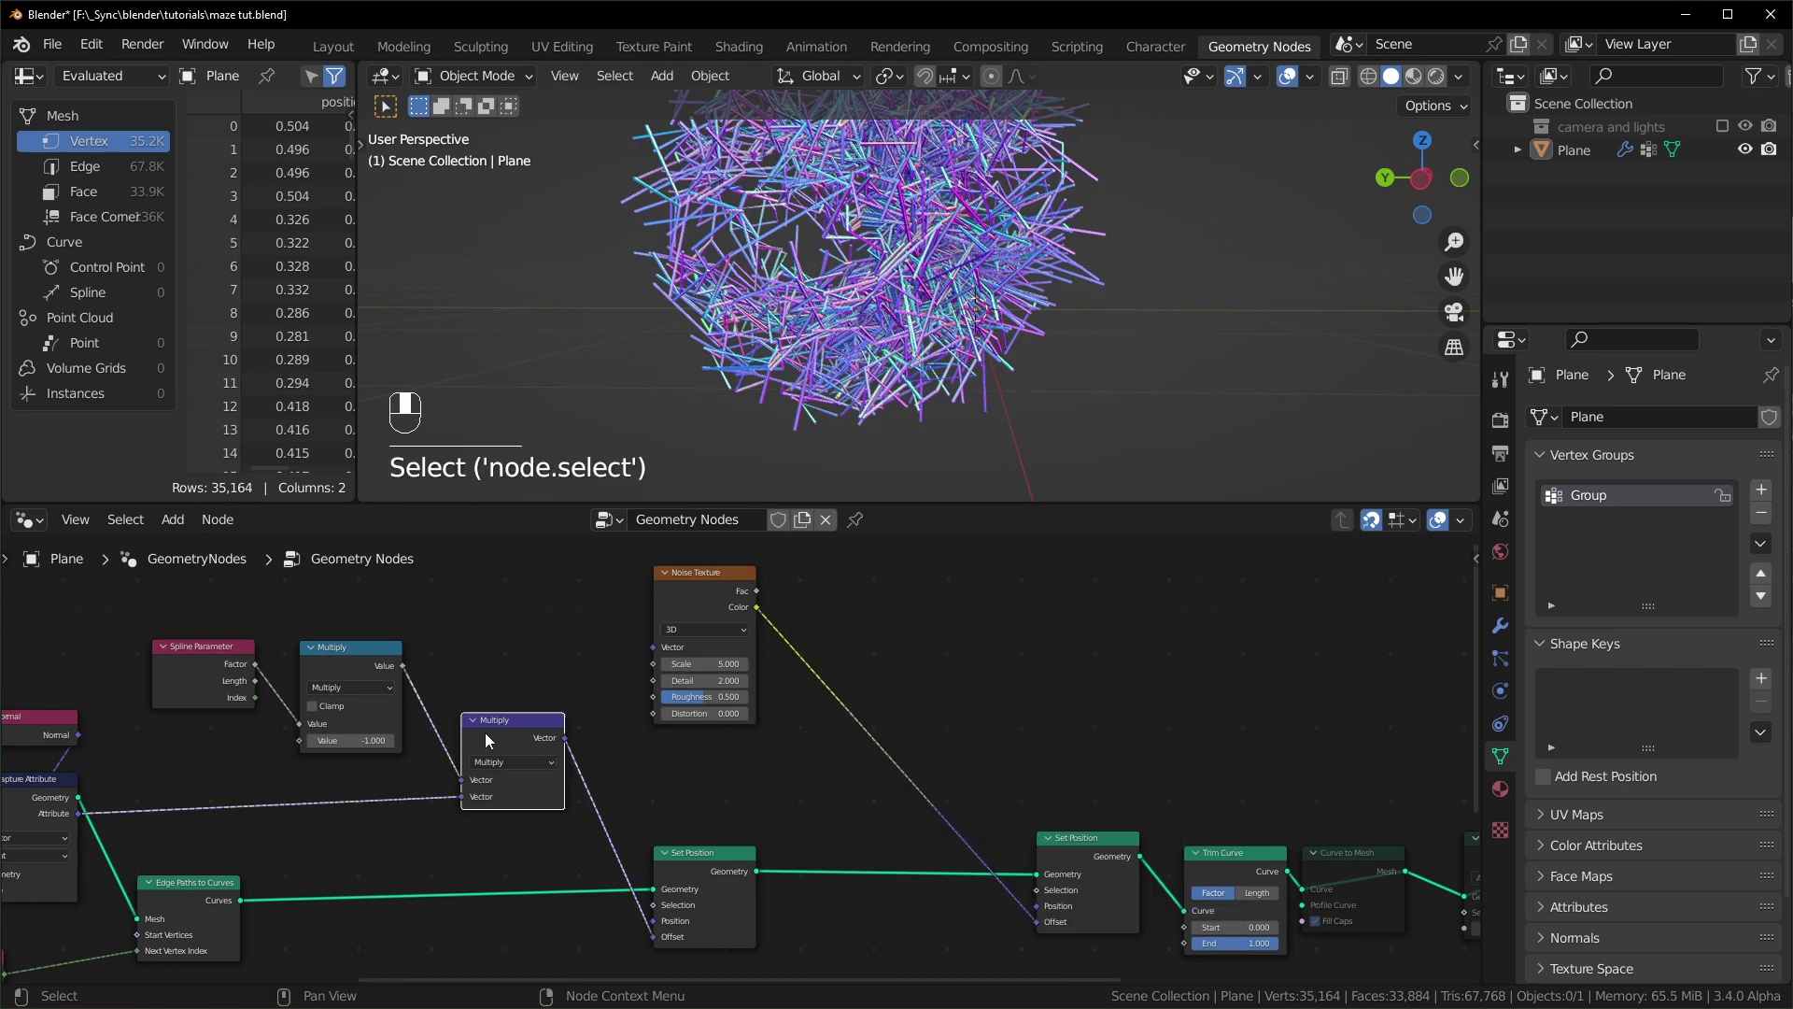
key(shift+d)
click(844, 591)
click(867, 613)
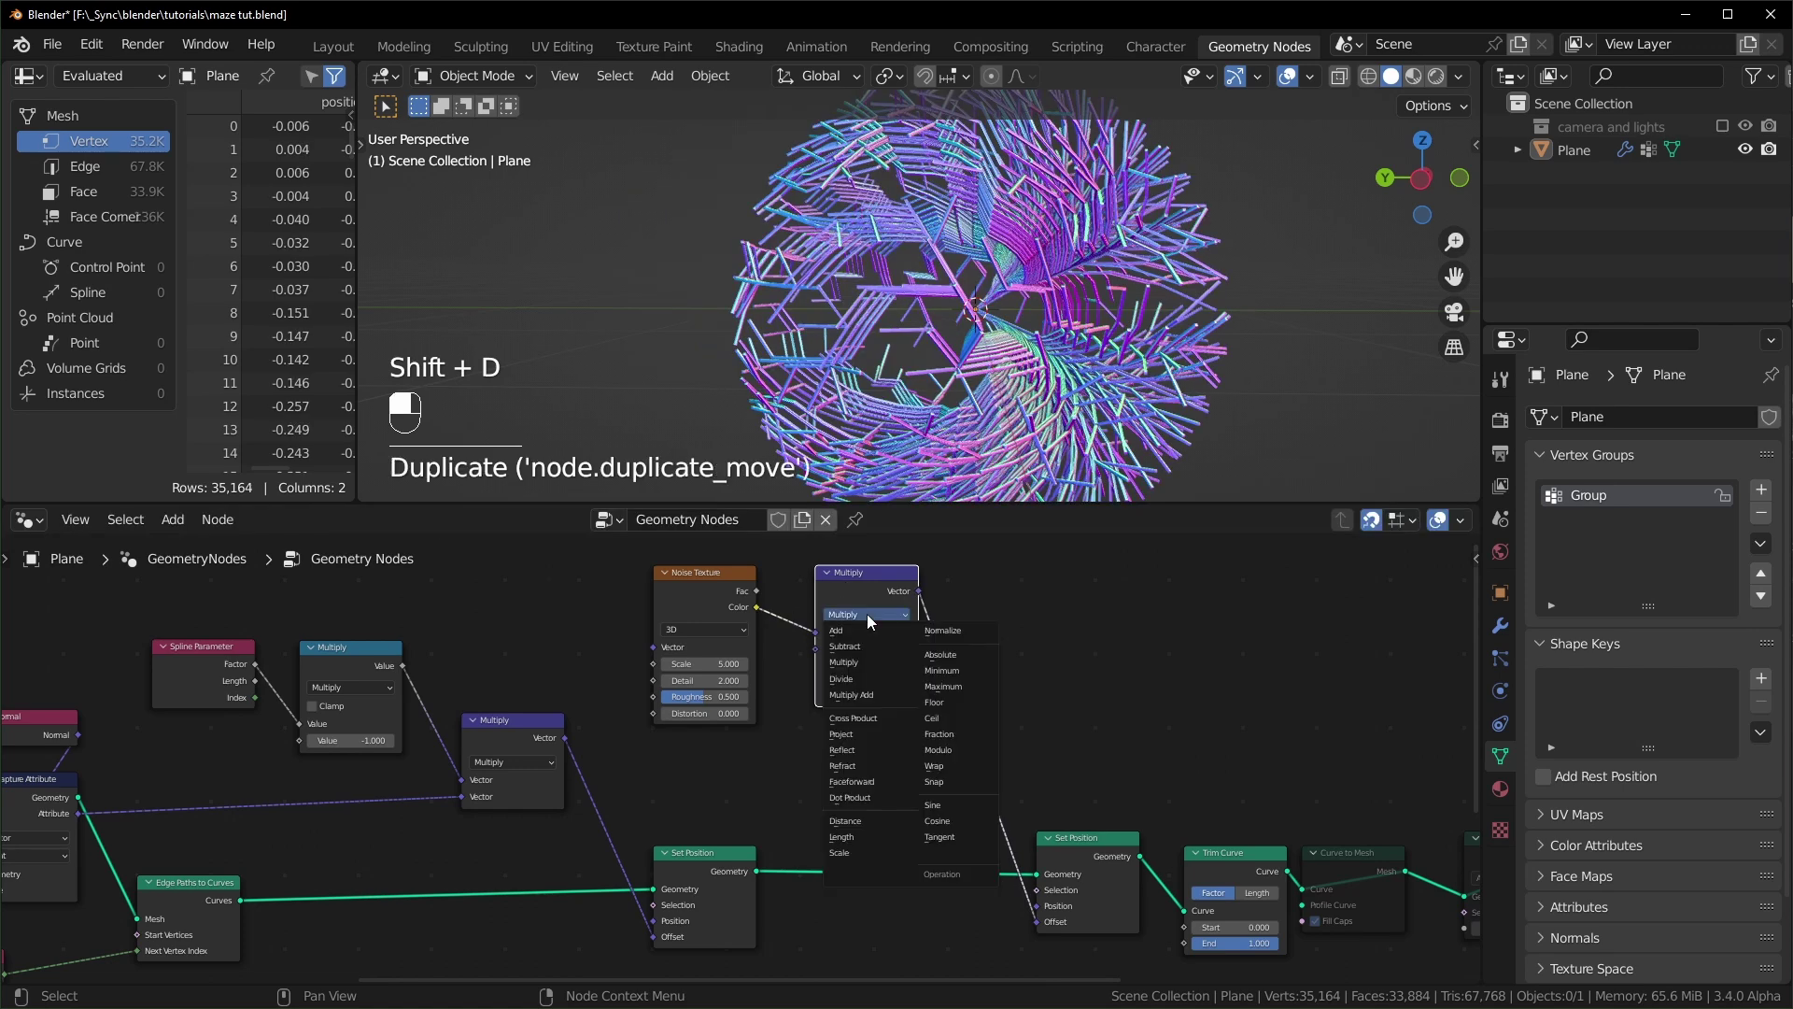
click(867, 602)
click(872, 663)
text(.)
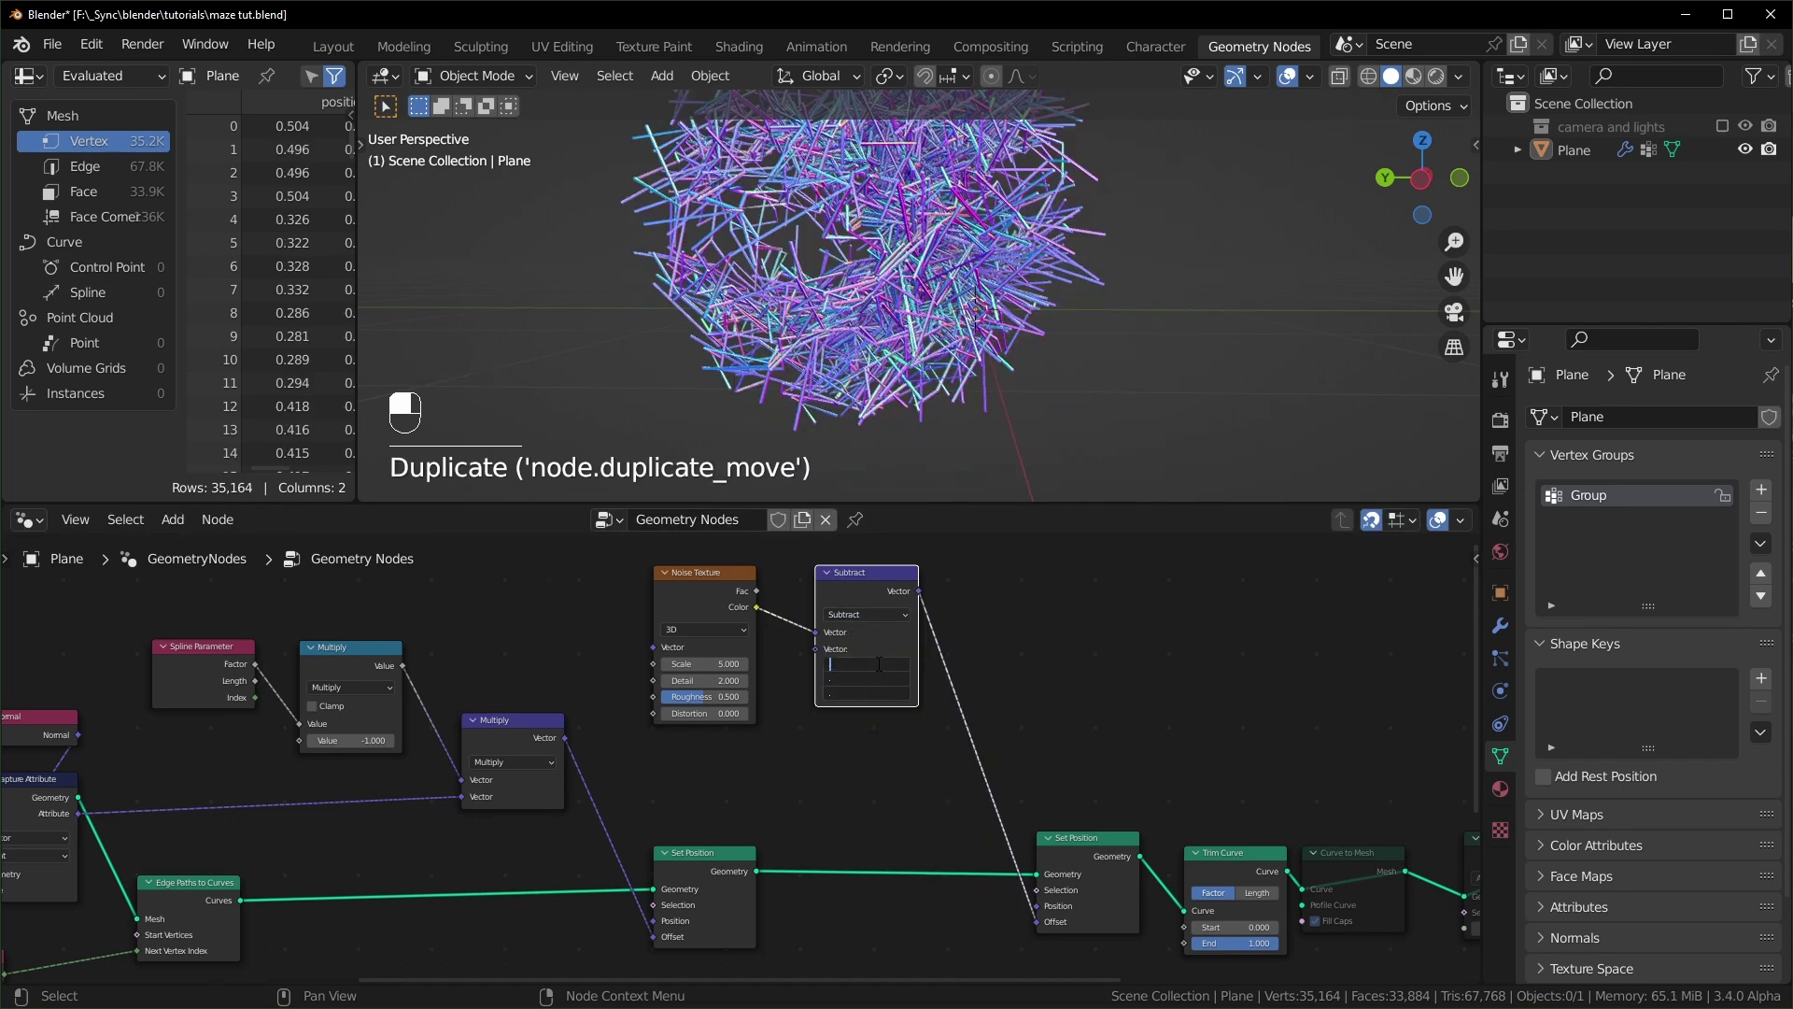
text(5)
key(Return)
- Duplicate the Subtract node onto the link to the second Set Position and change the copy's operation to Scale
drag(878, 581, 849, 581)
click(855, 581)
key(shift+d)
click(987, 578)
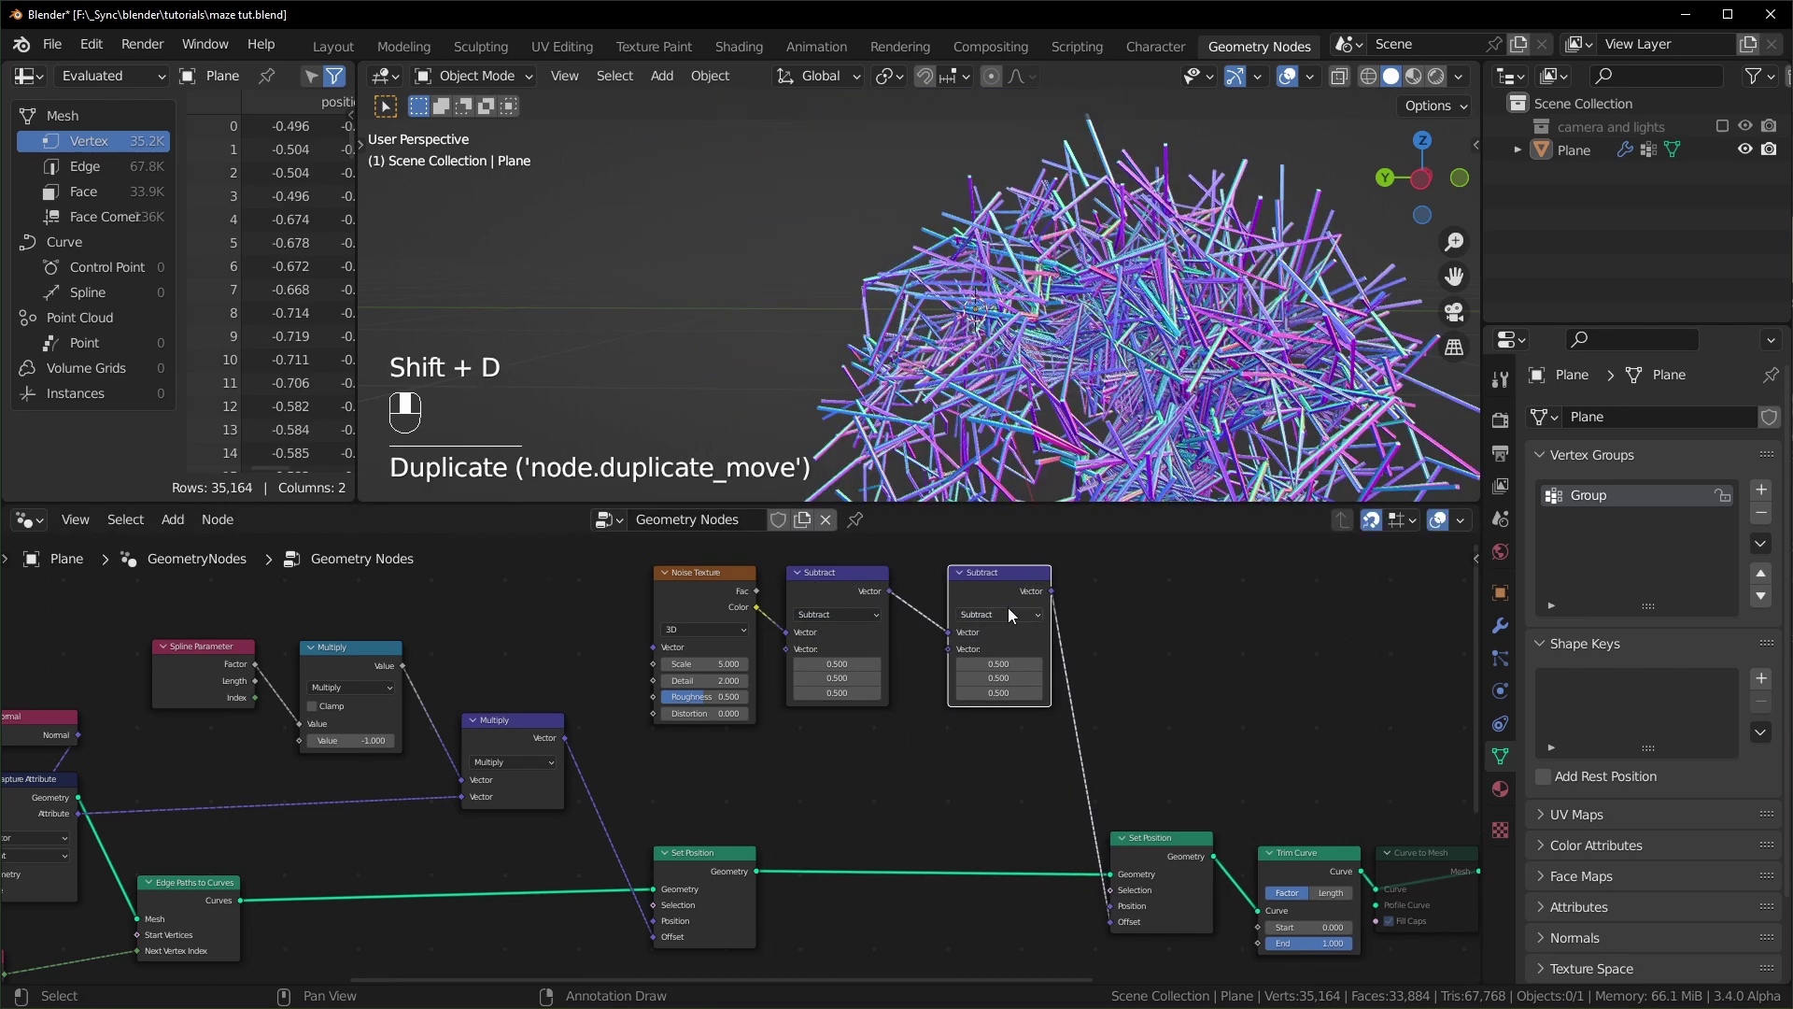
click(1008, 615)
click(1005, 846)
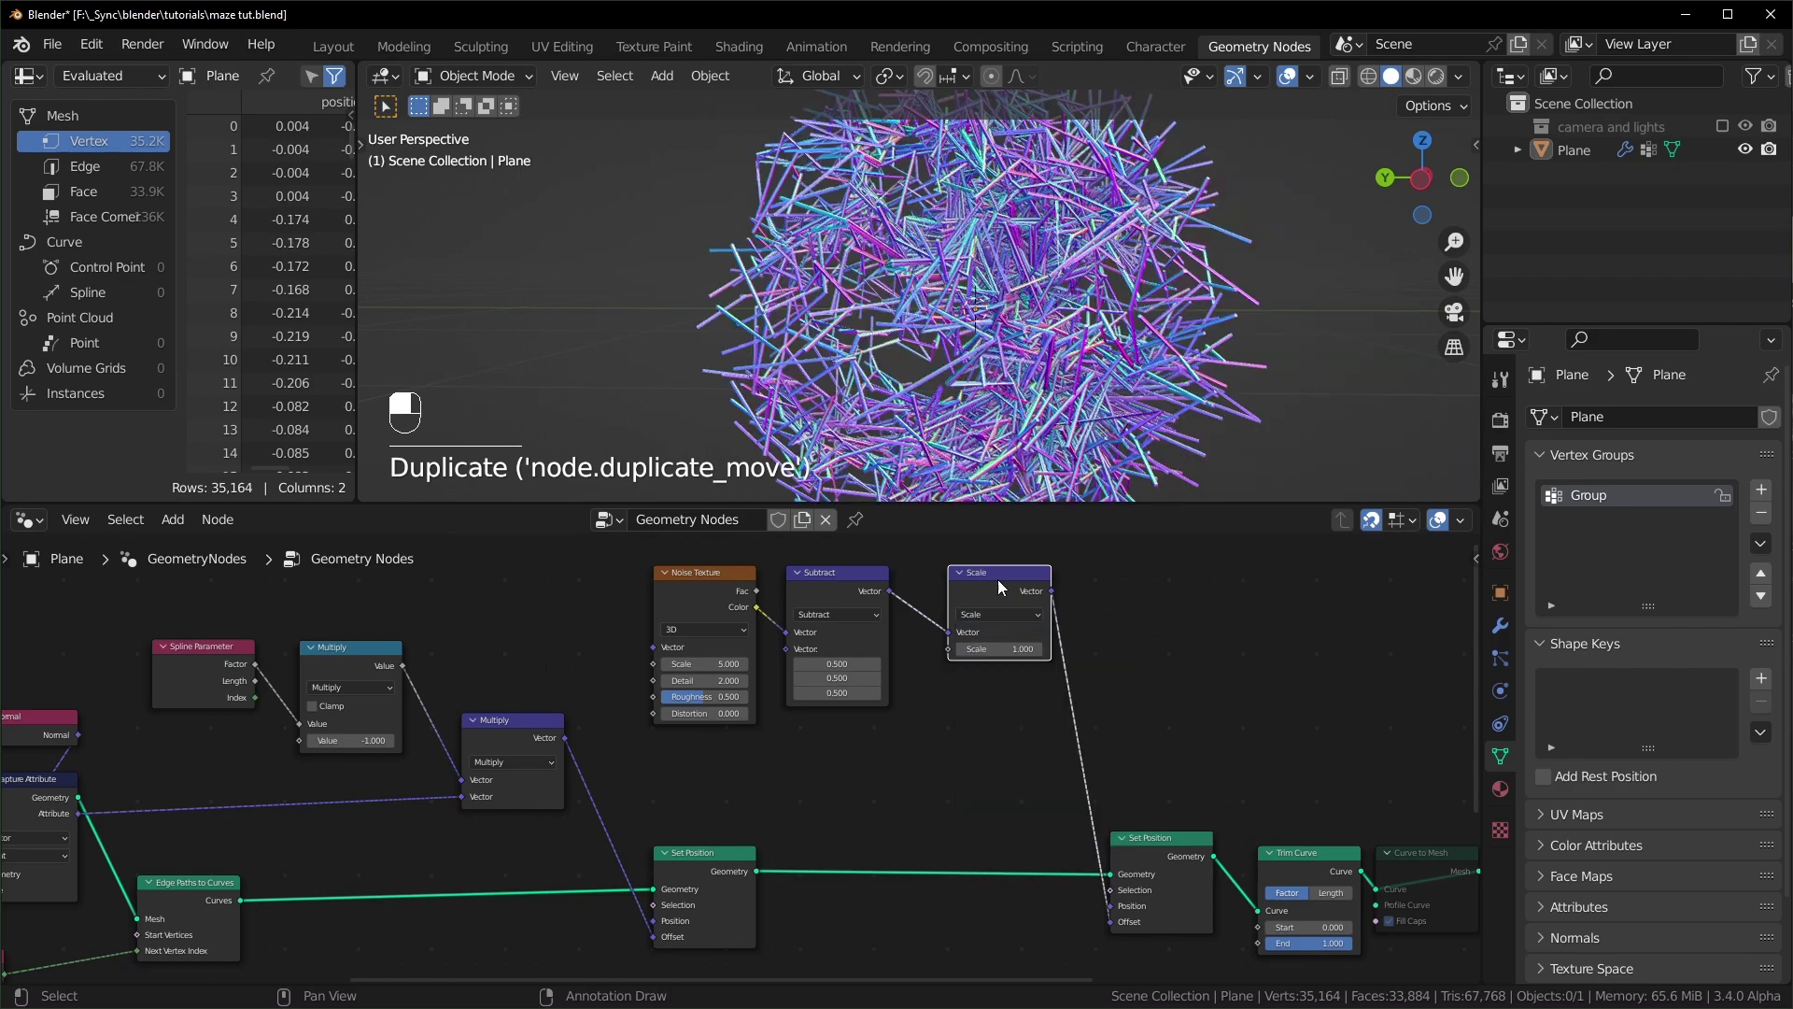
drag(998, 579, 970, 620)
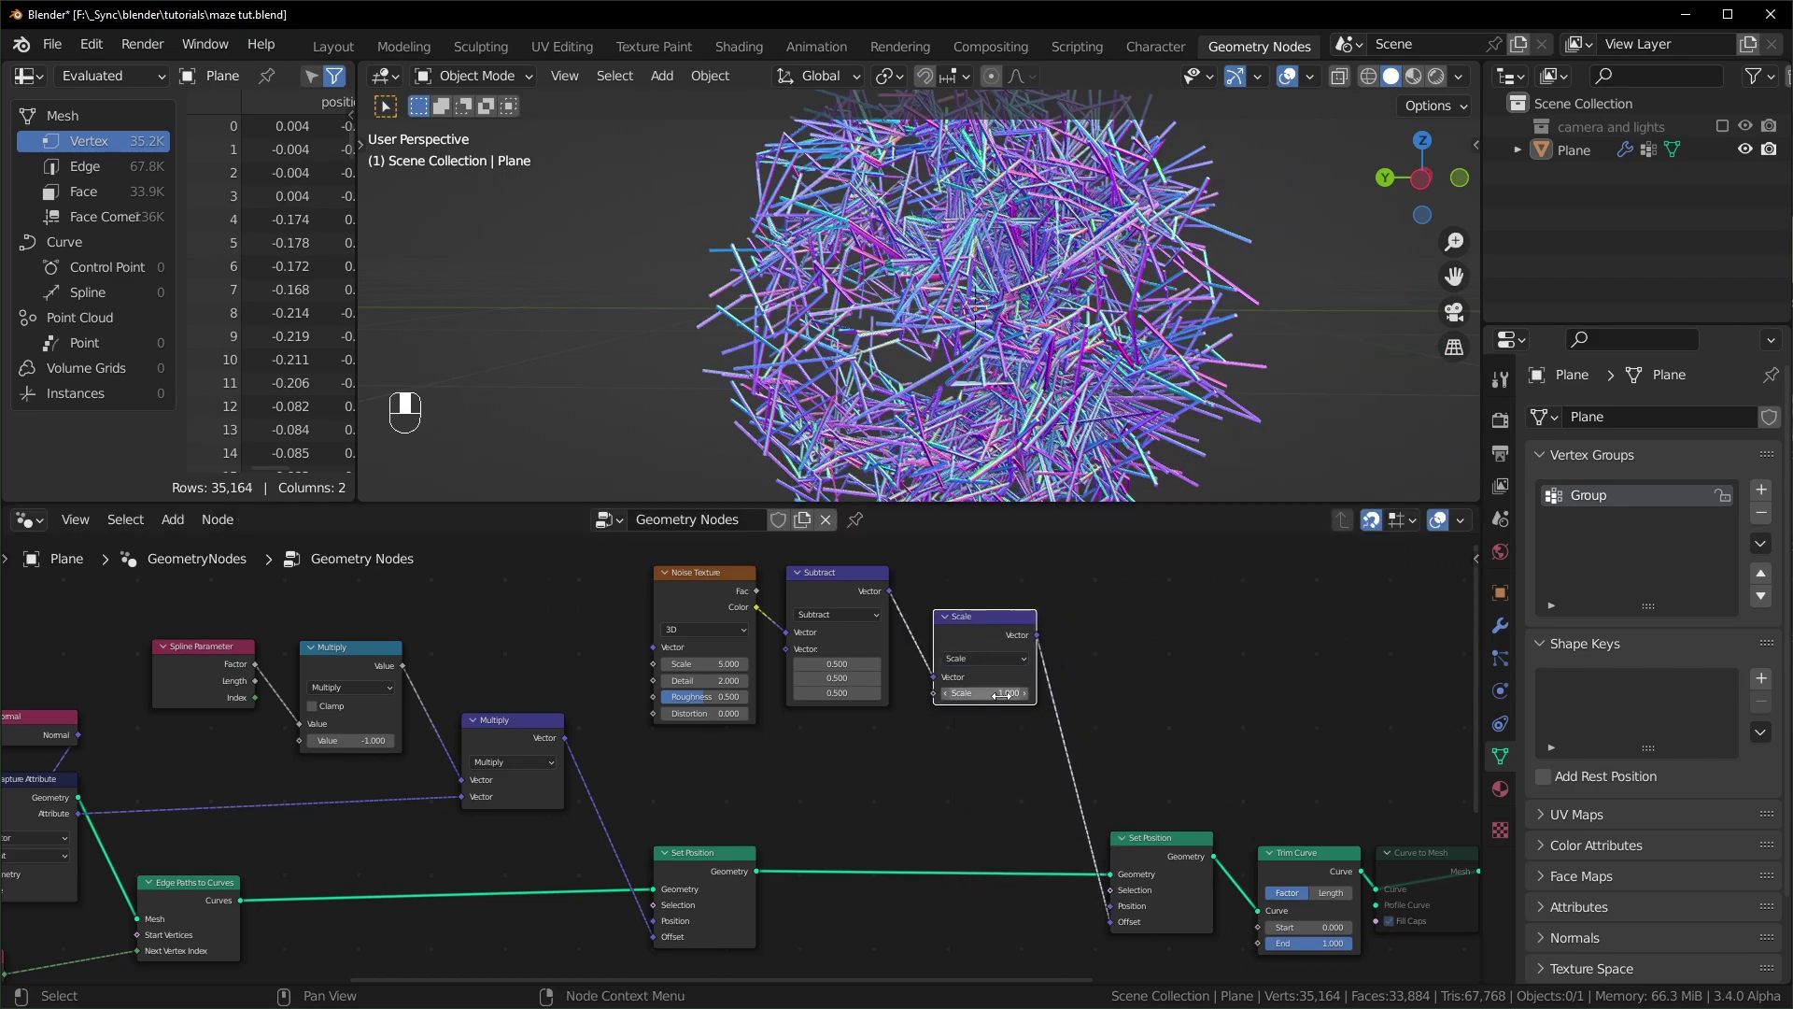
- Try different amounts on the Scale node, then drive its Scale input with the Spline Parameter's Factor
mouse_move(982, 694)
shift+mouse_down()
mouse_move(1055, 693)
mouse_move(850, 693)
mouse_move(991, 693)
shift+mouse_up()
shift+drag(1061, 682, 1013, 682)
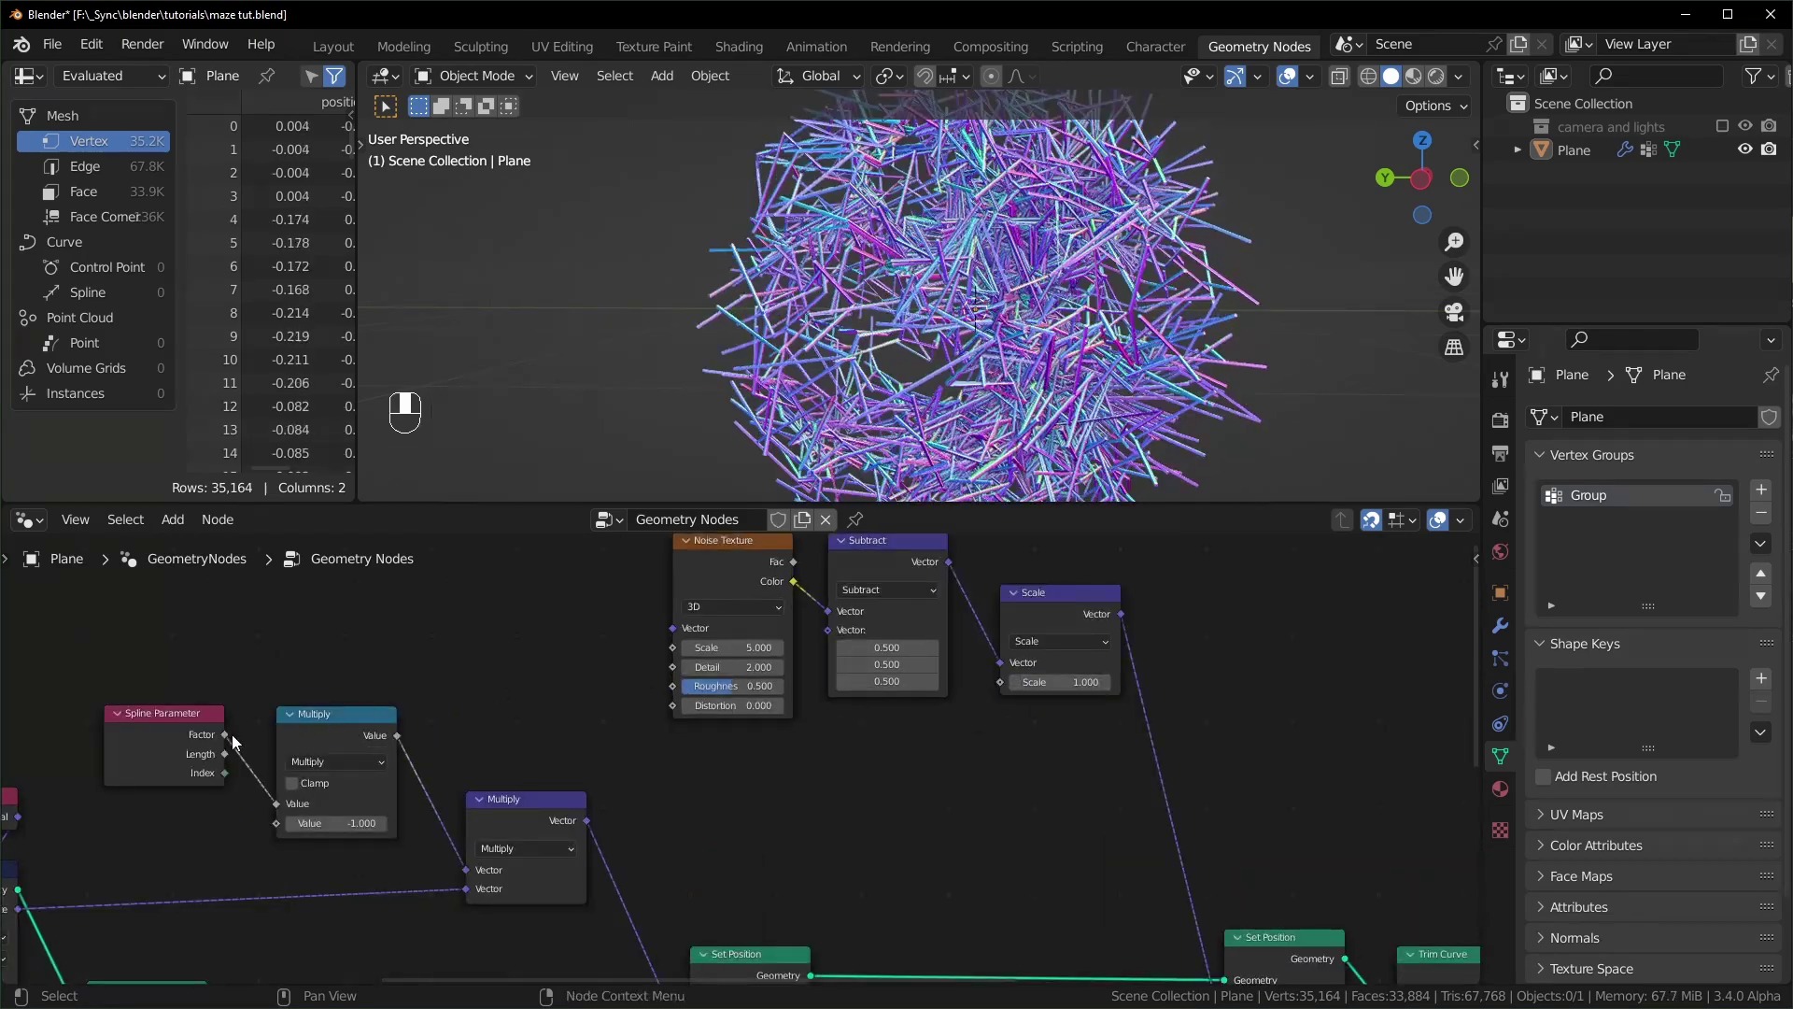
drag(1001, 687, 1003, 691)
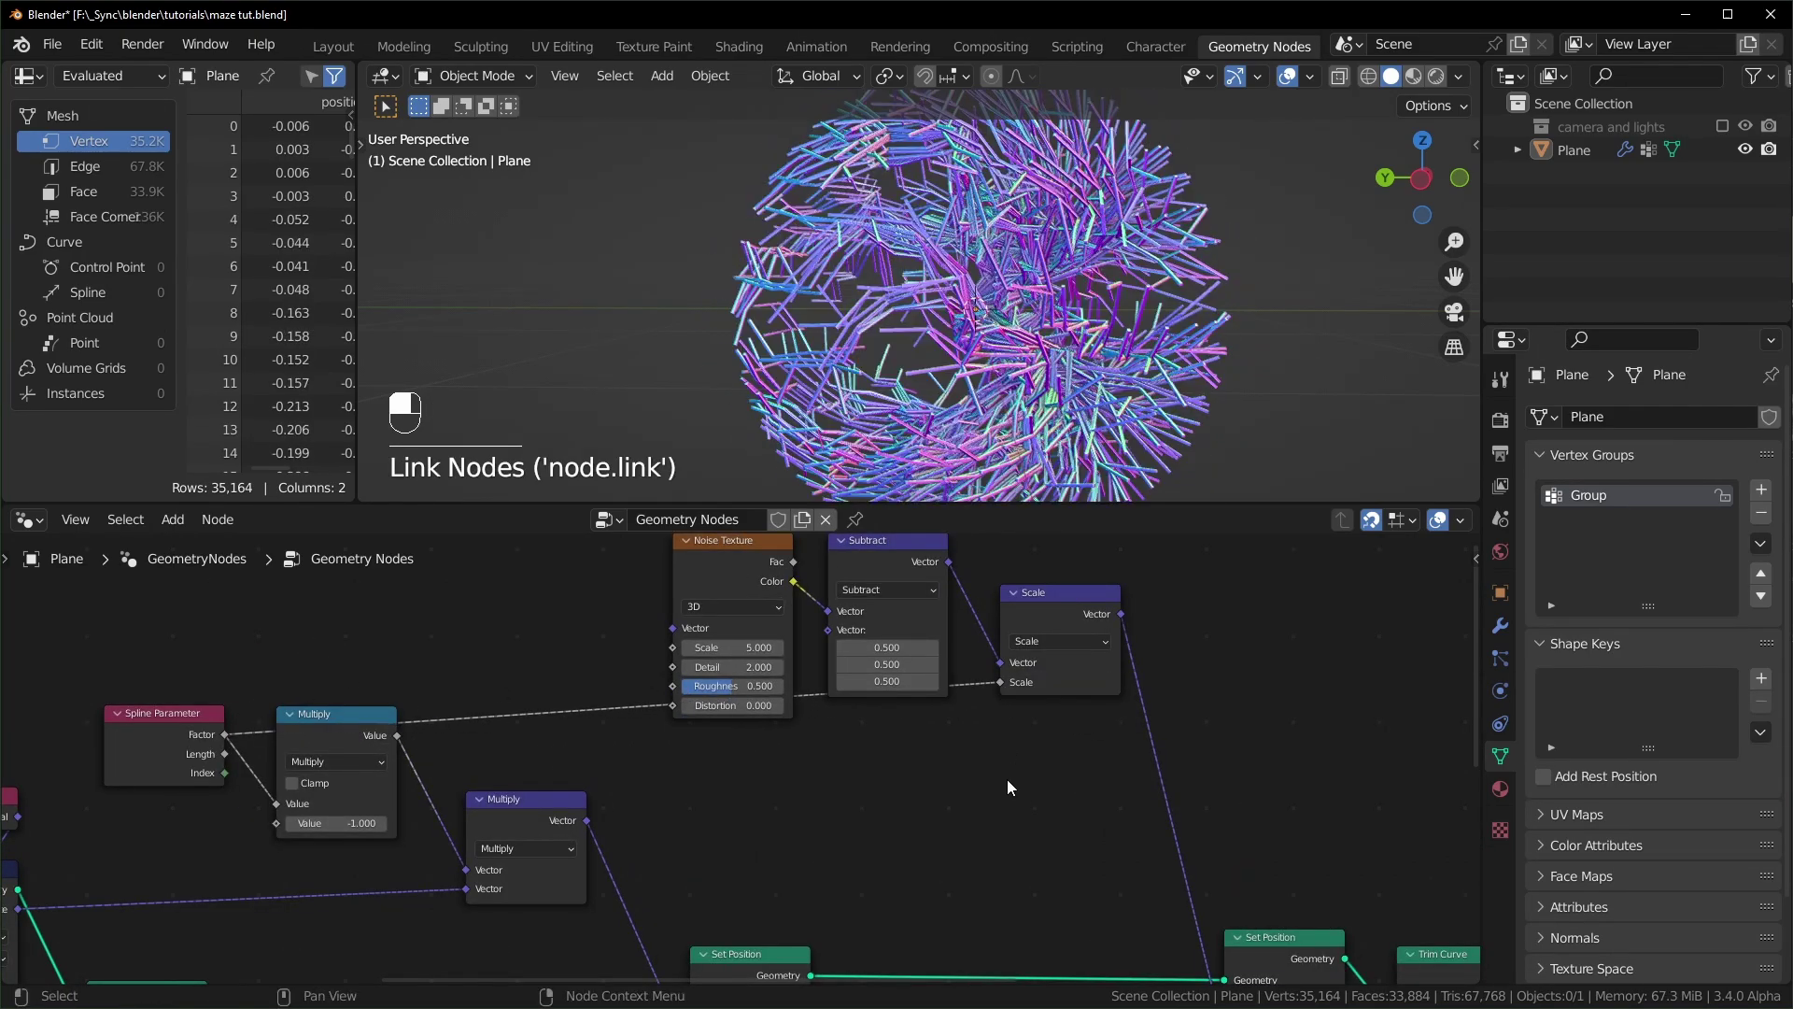
middle_drag(934, 226, 1145, 209)
- Insert a Map Range node between the Spline Parameter's Factor and the Scale node
key(shift+a)
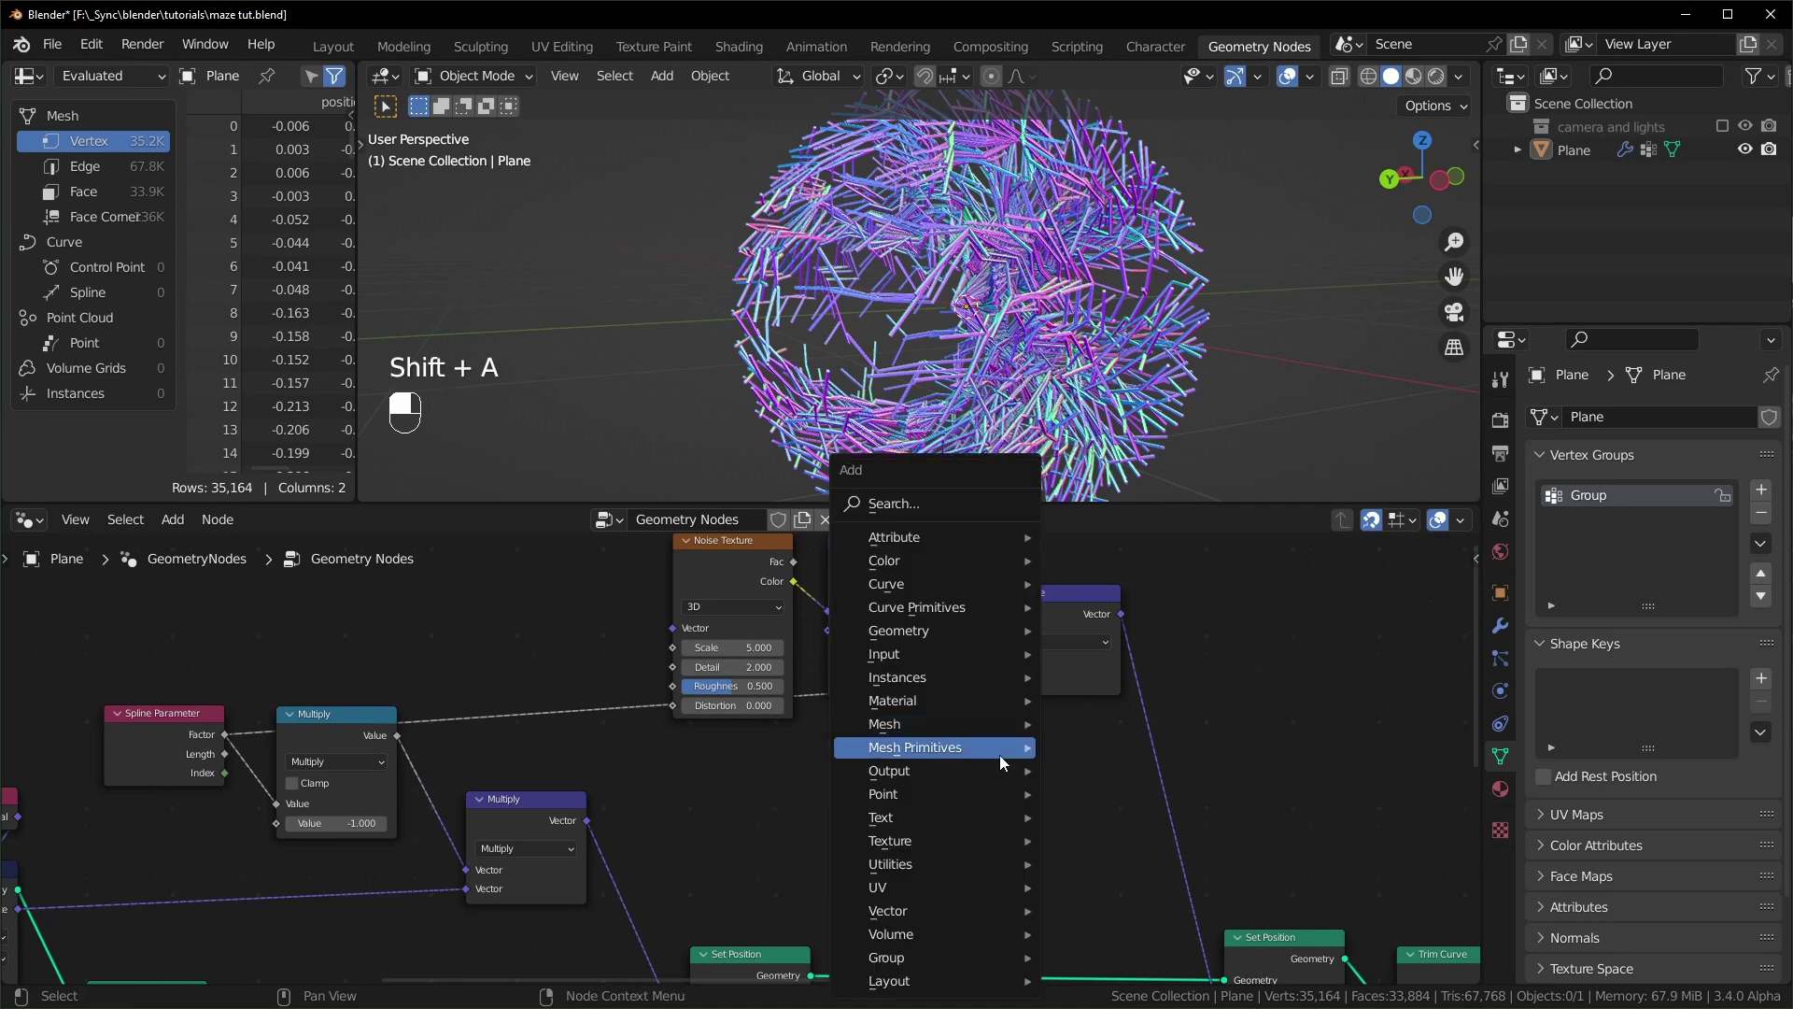
text(map)
key(Return)
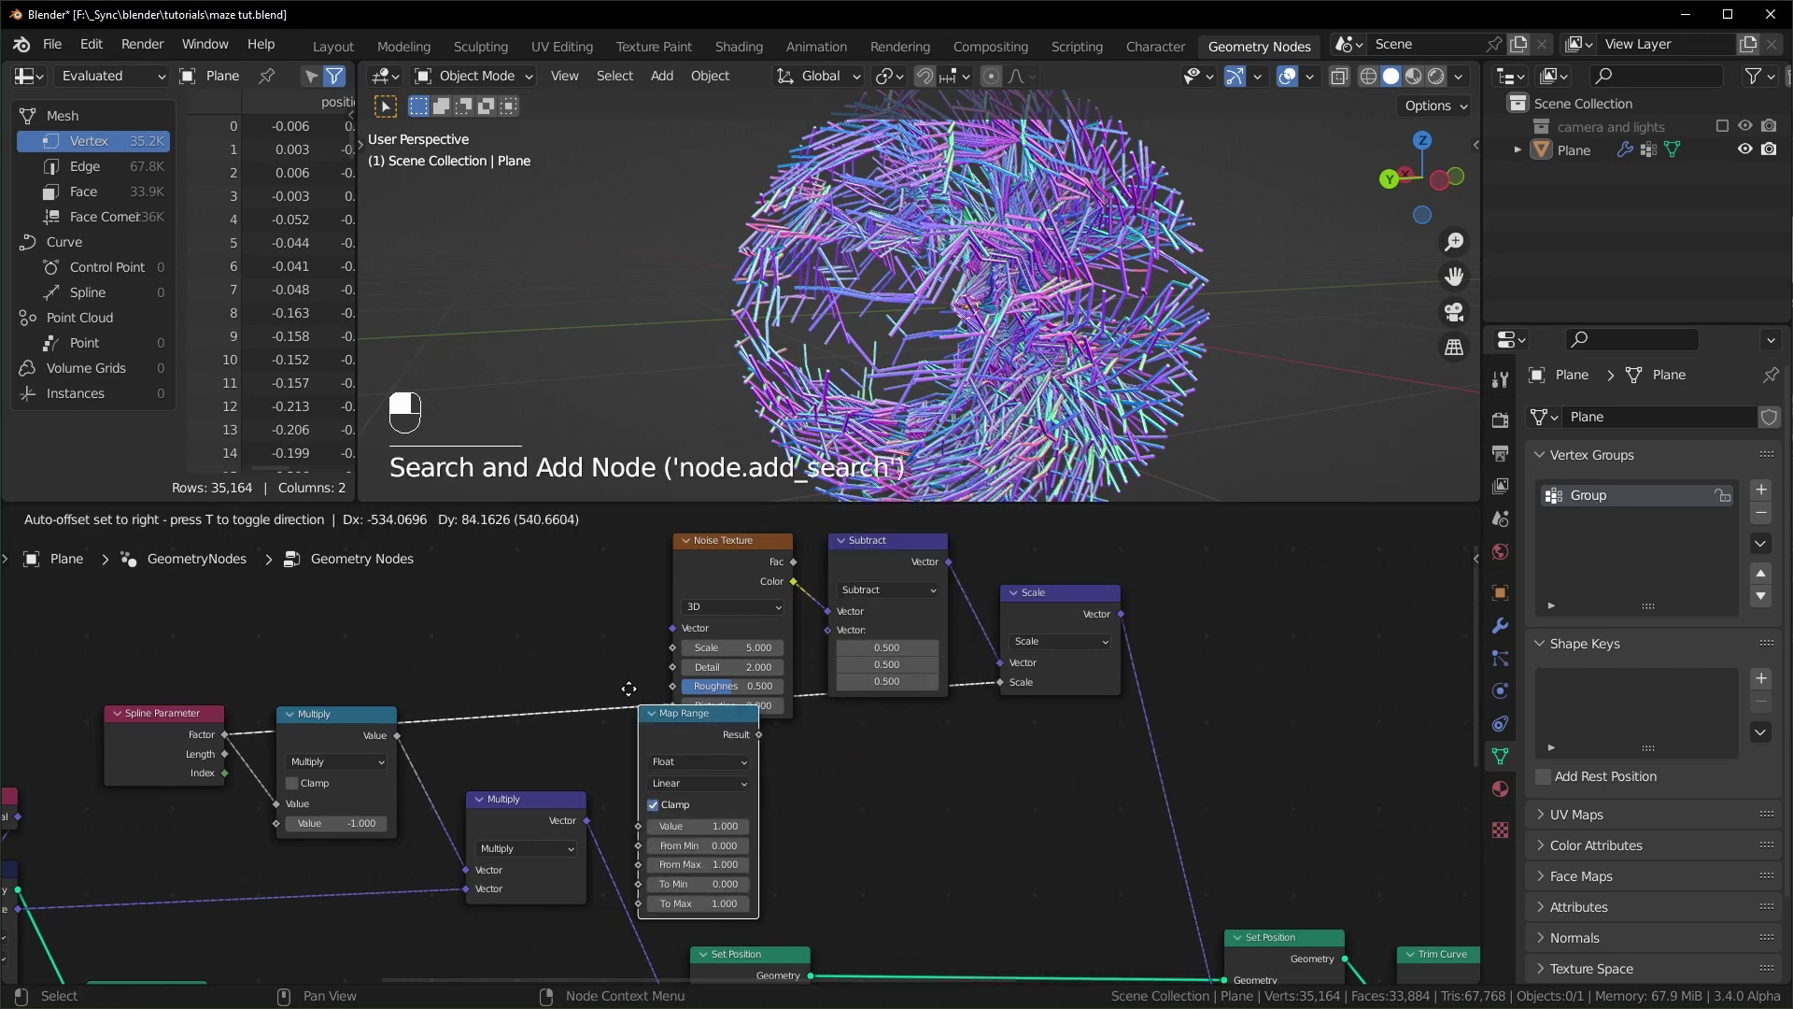
click(629, 688)
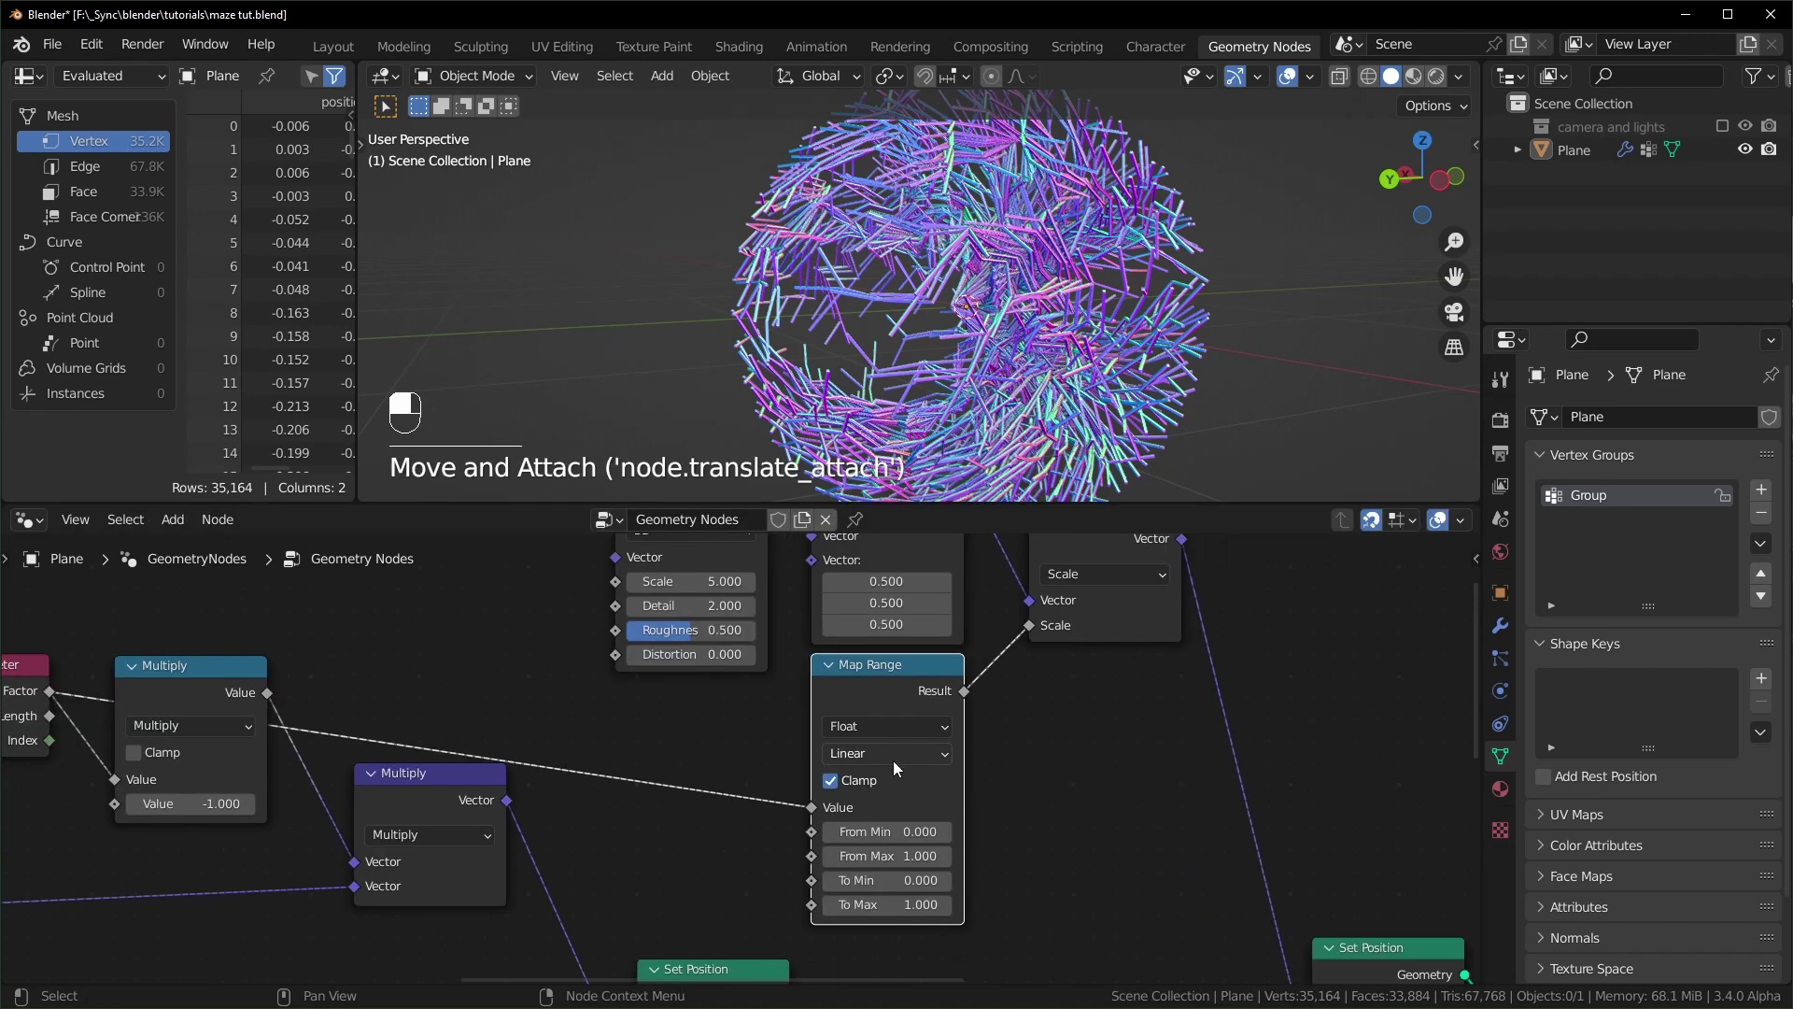
- Invert the Map Range input by setting From Min to 1 and From Max to 0
scroll(897, 763, up, 1)
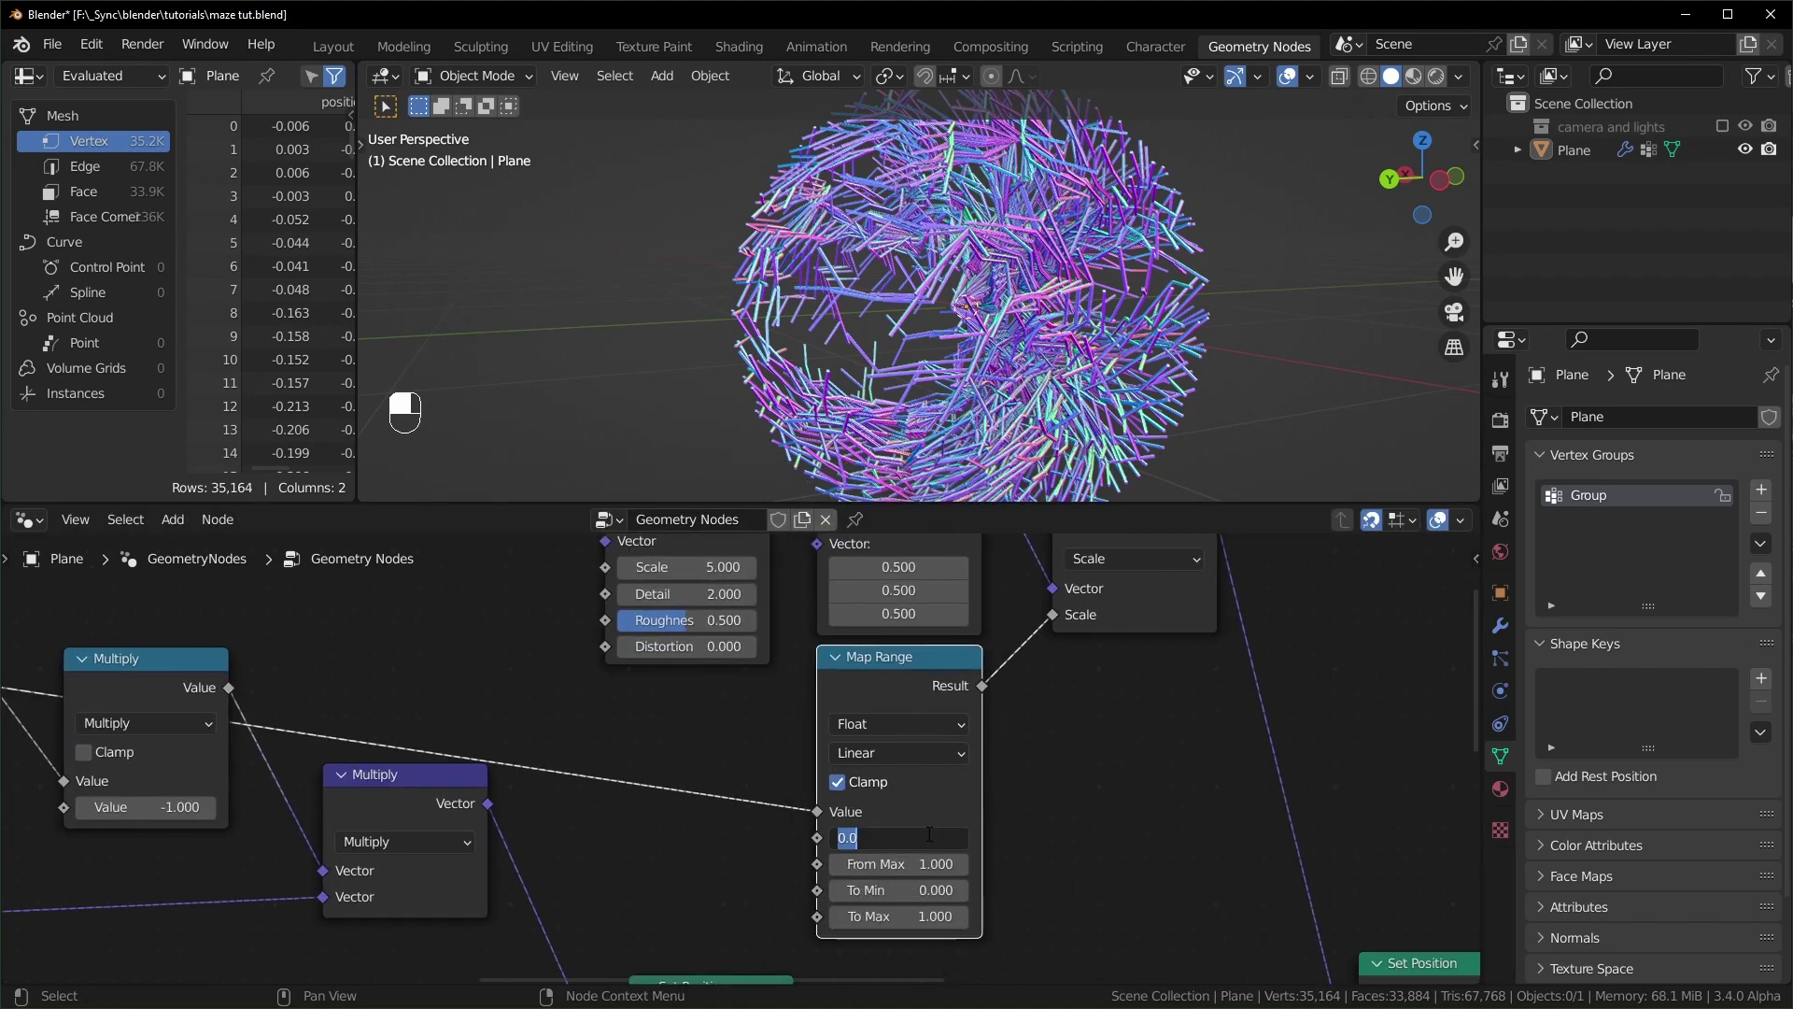
text(1)
key(Return)
text(0)
key(Return)
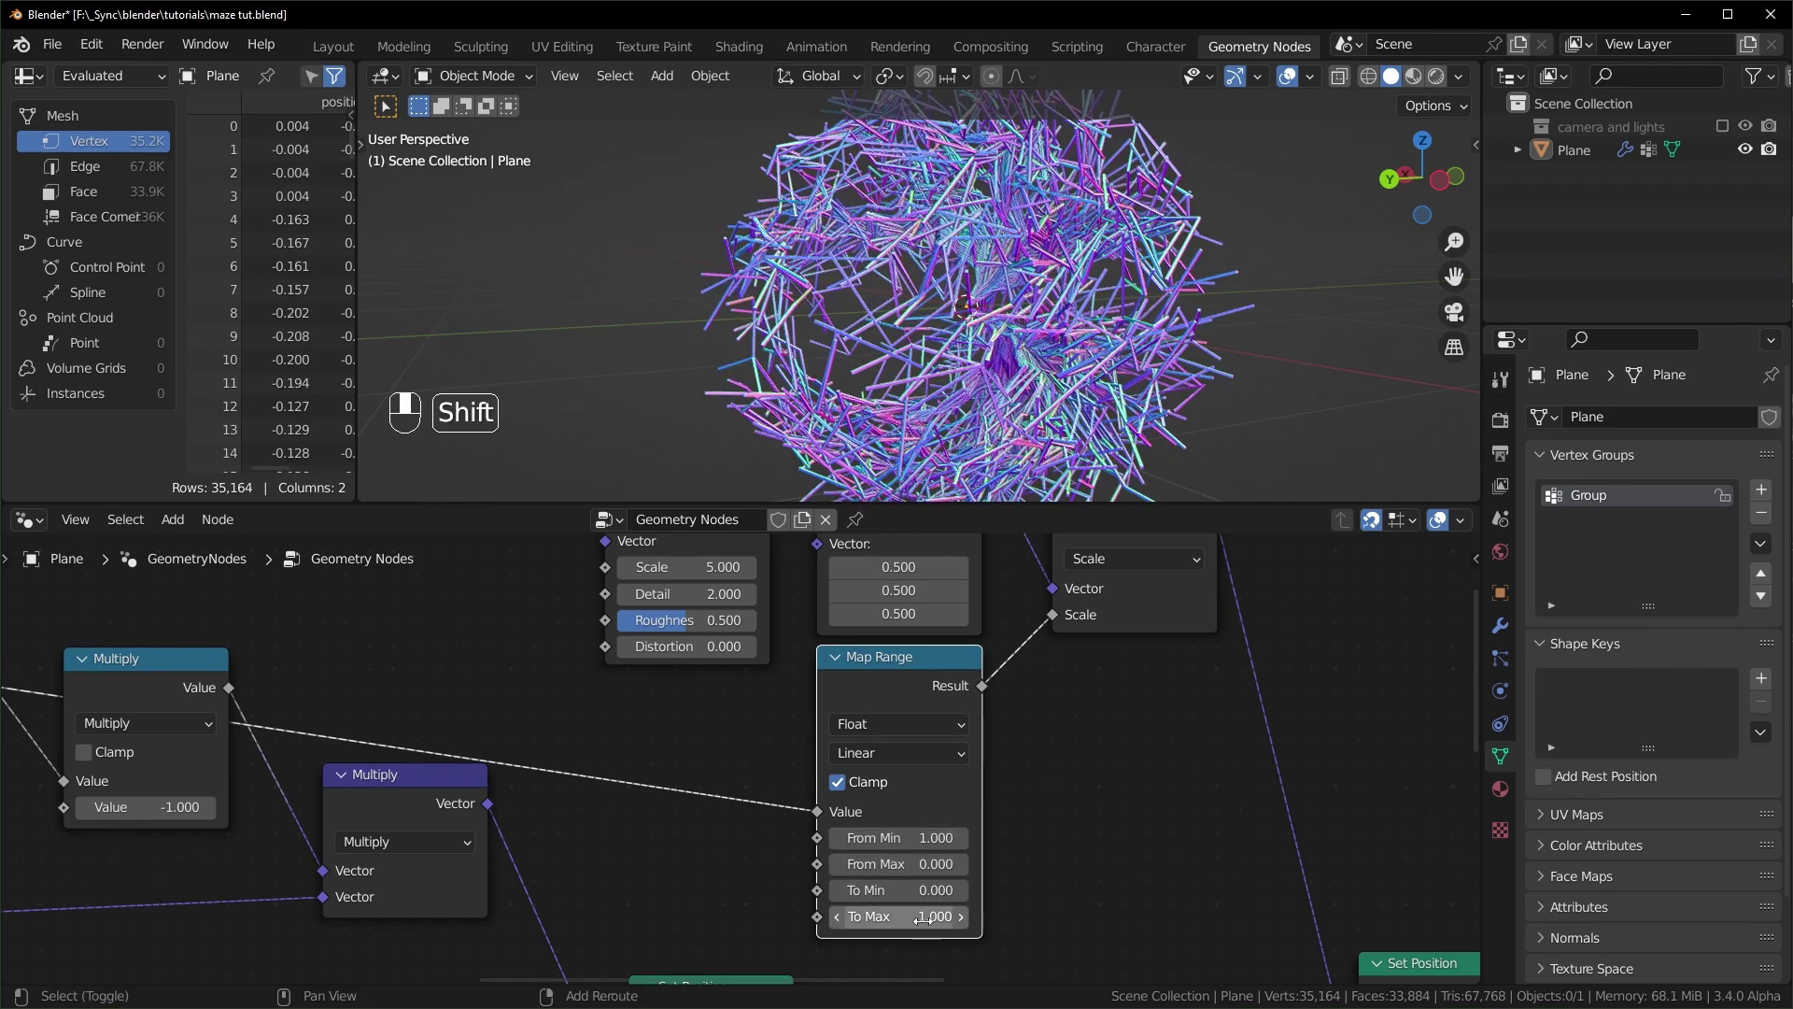
- Lower the Map Range node's To Max to 0.630 and inspect the noise displacement on the sphere
mouse_move(897, 916)
shift+mouse_down()
mouse_move(845, 916)
mouse_move(883, 916)
shift+mouse_up()
scroll(1142, 360, down, 3)
middle_drag(1141, 360, 1051, 383)
scroll(1225, 377, up, 2)
middle_drag(1086, 789, 926, 619)
scroll(776, 747, down, 3)
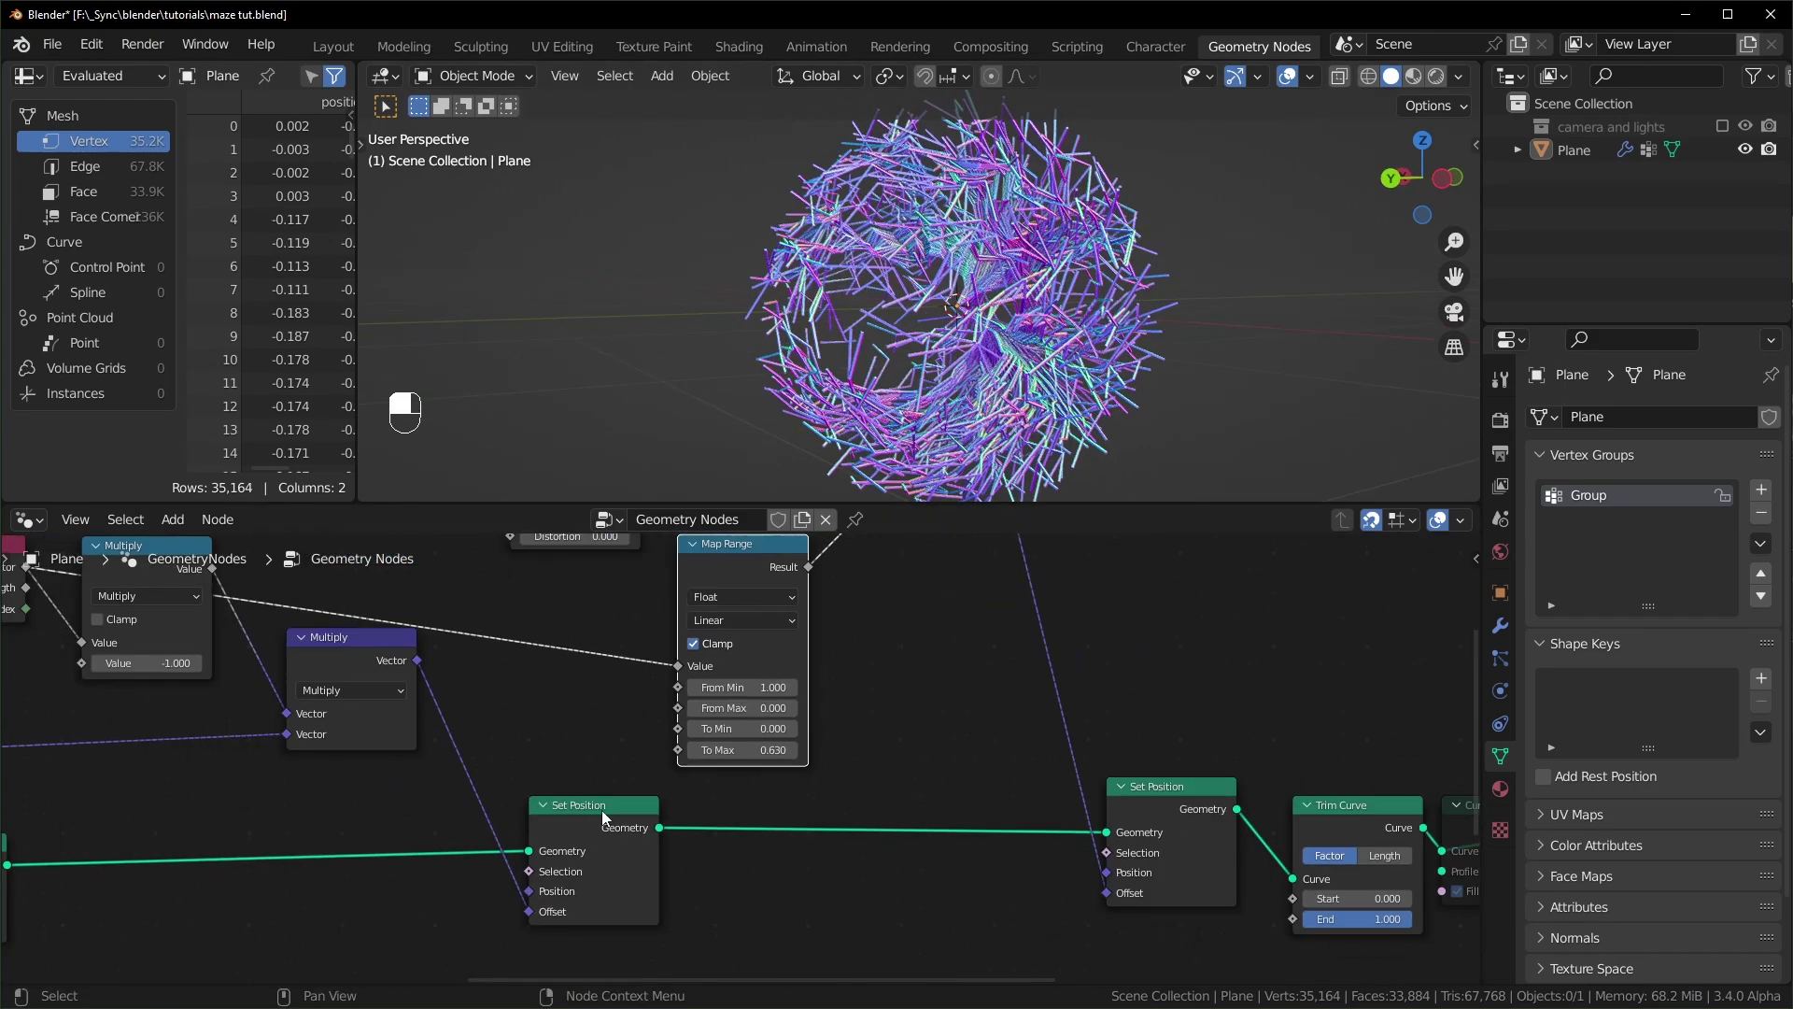
- Insert a Resample Curve node between Edge Paths to Curves and the first Set Position, with its mode set to Length
scroll(467, 861, down, 2)
middle_drag(467, 856, 811, 844)
key(shift+a)
text(resa)
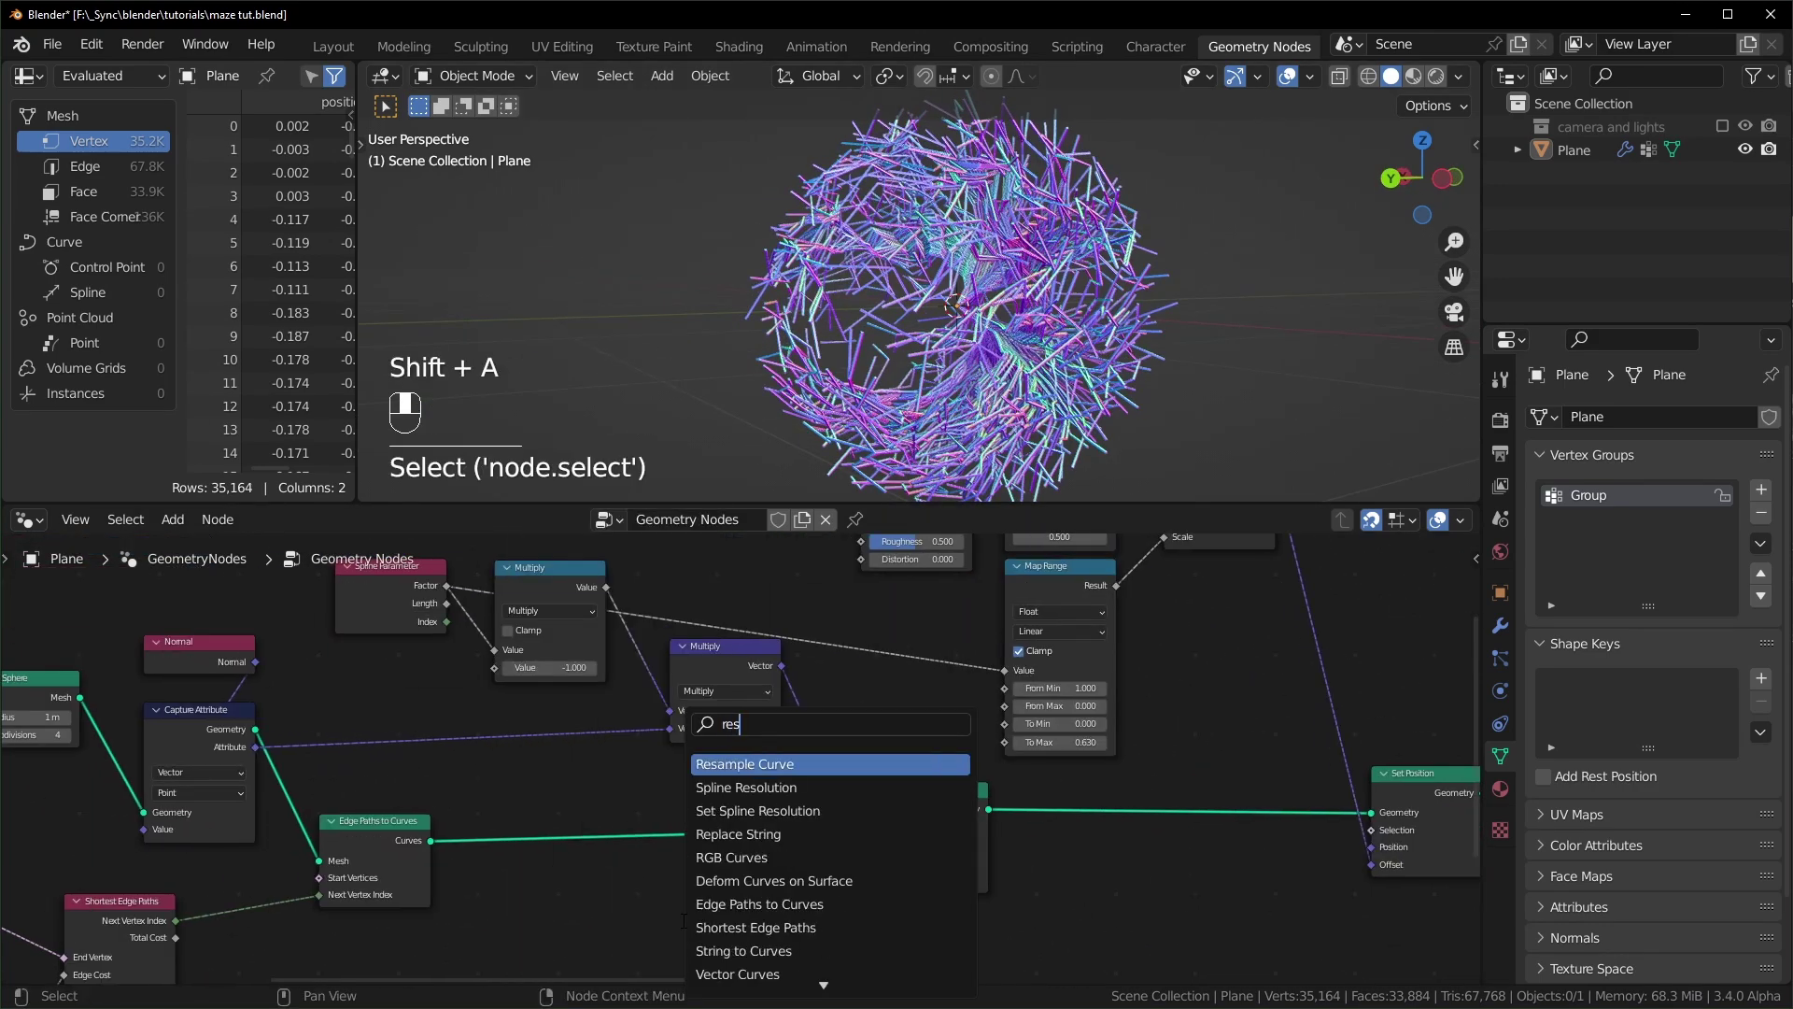
click(745, 763)
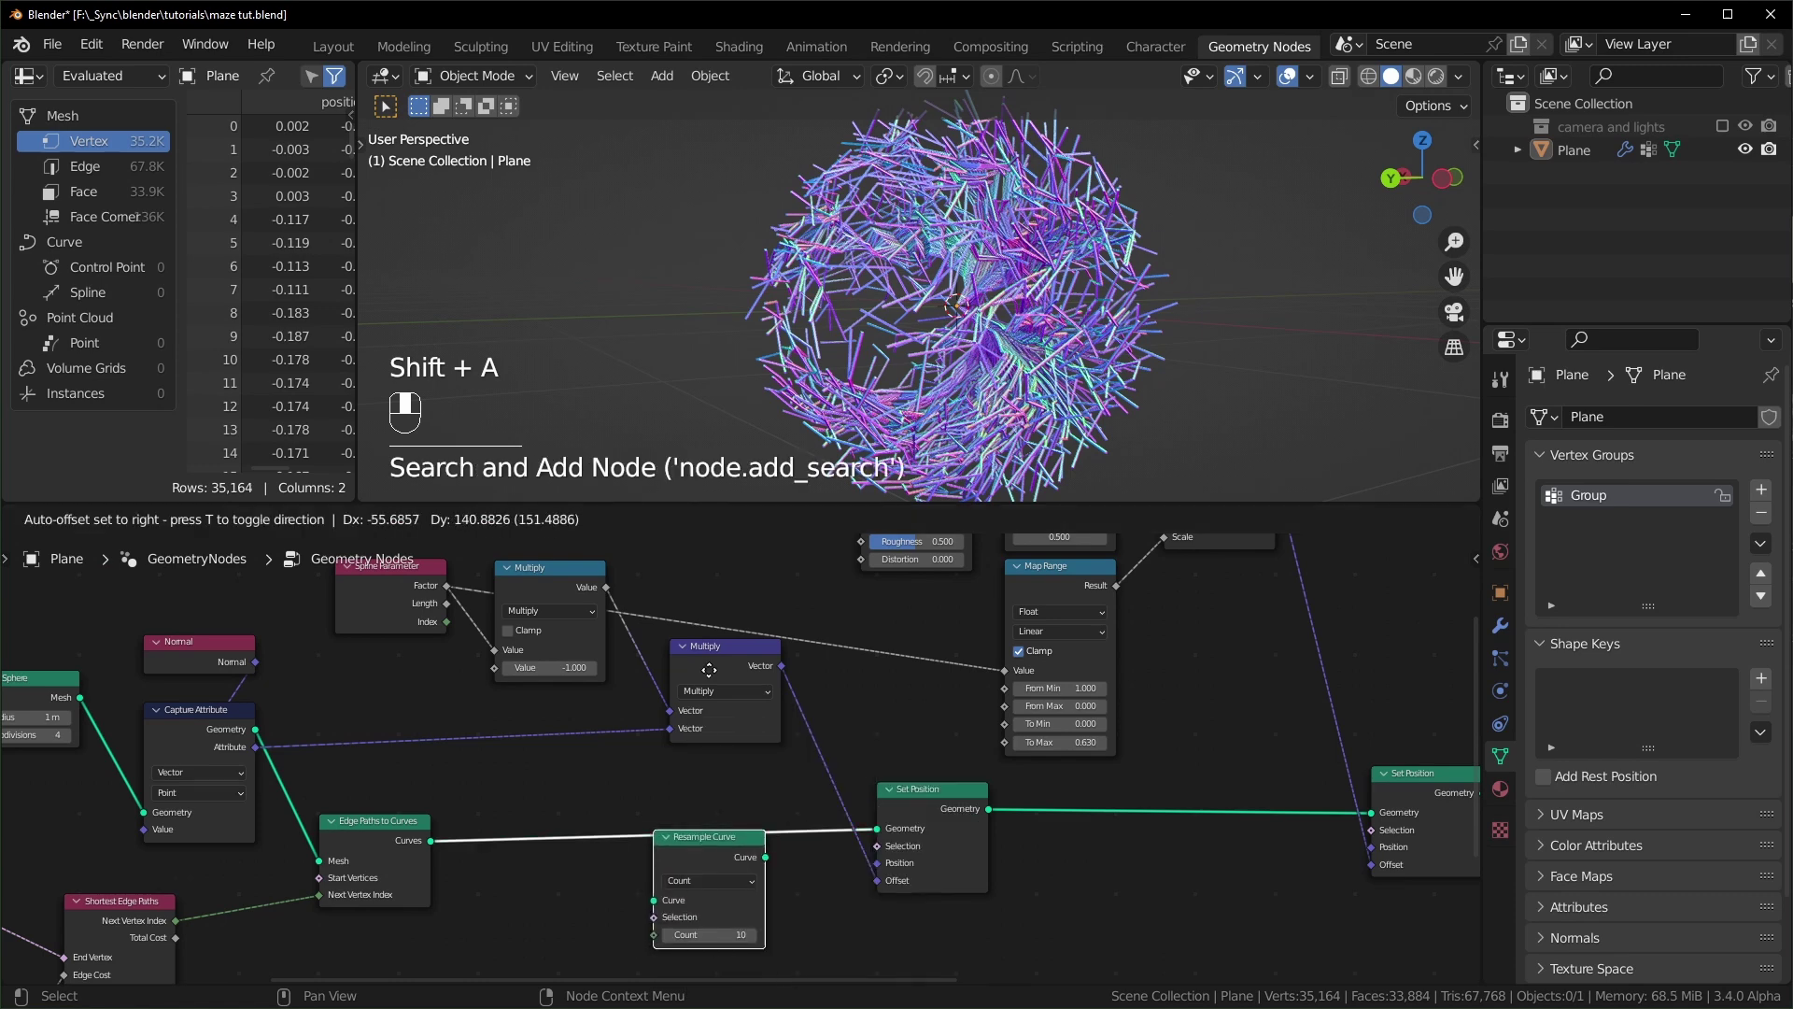
click(742, 822)
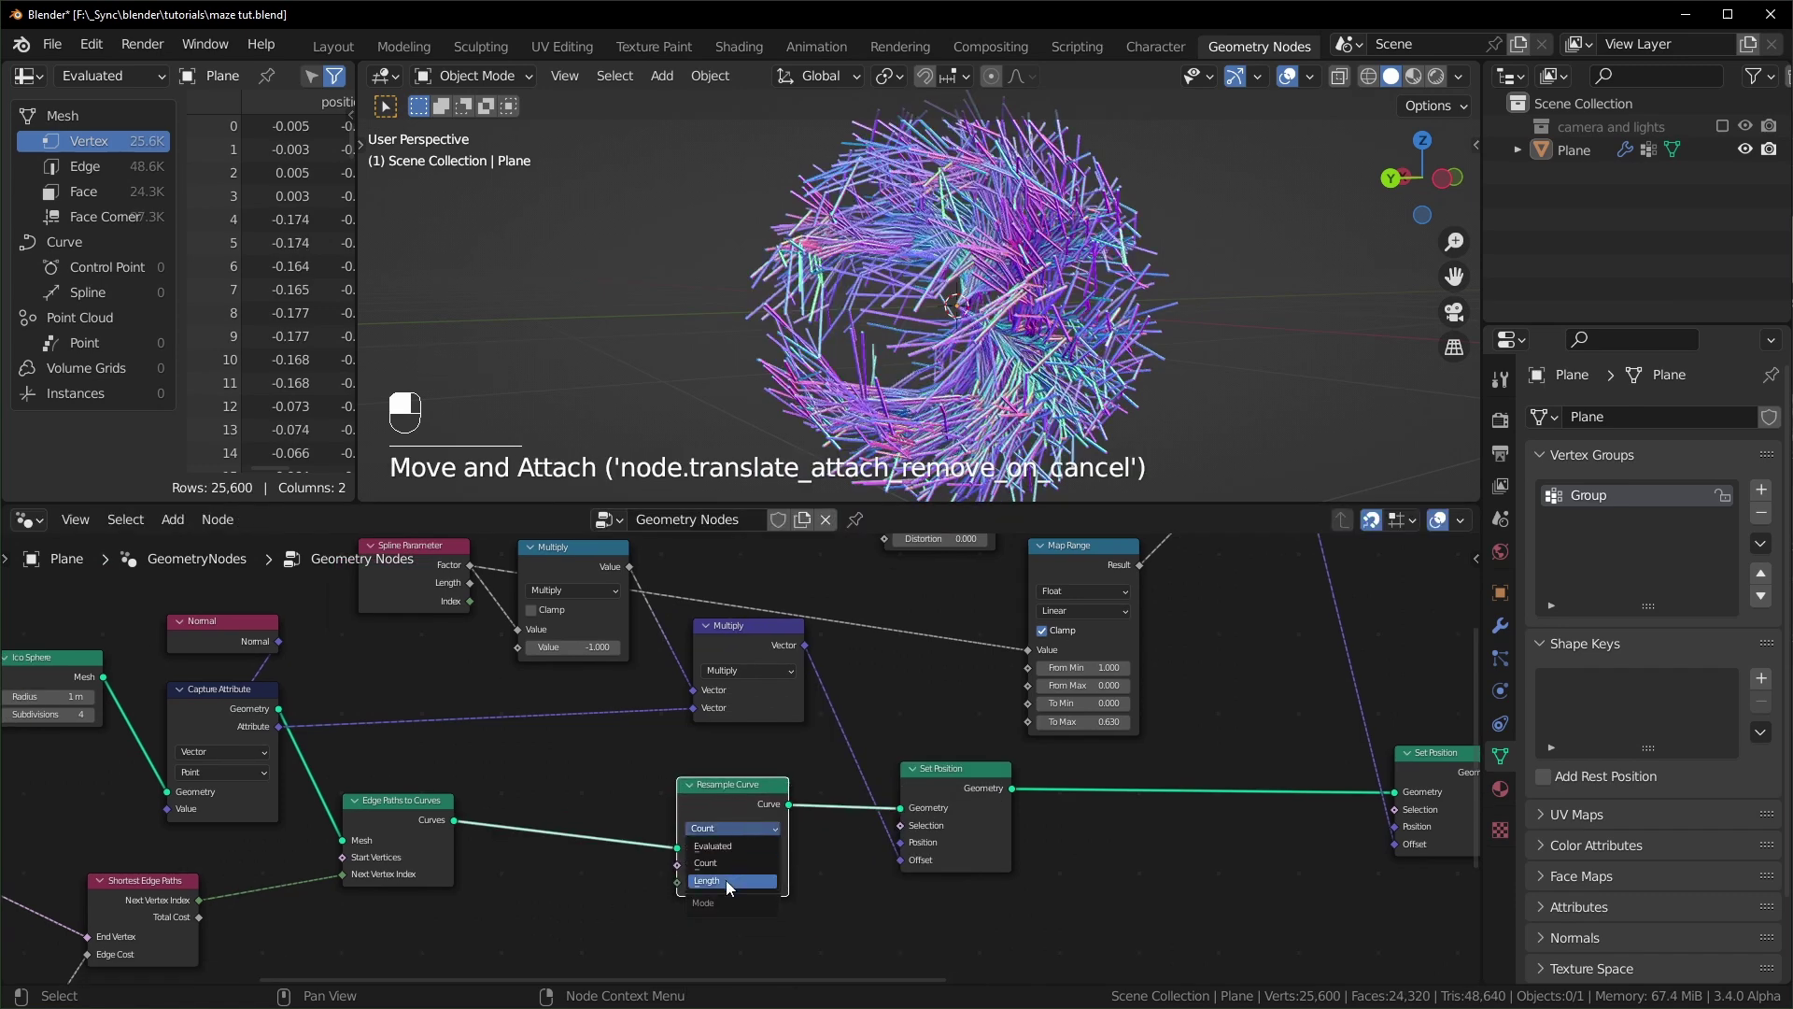
click(725, 880)
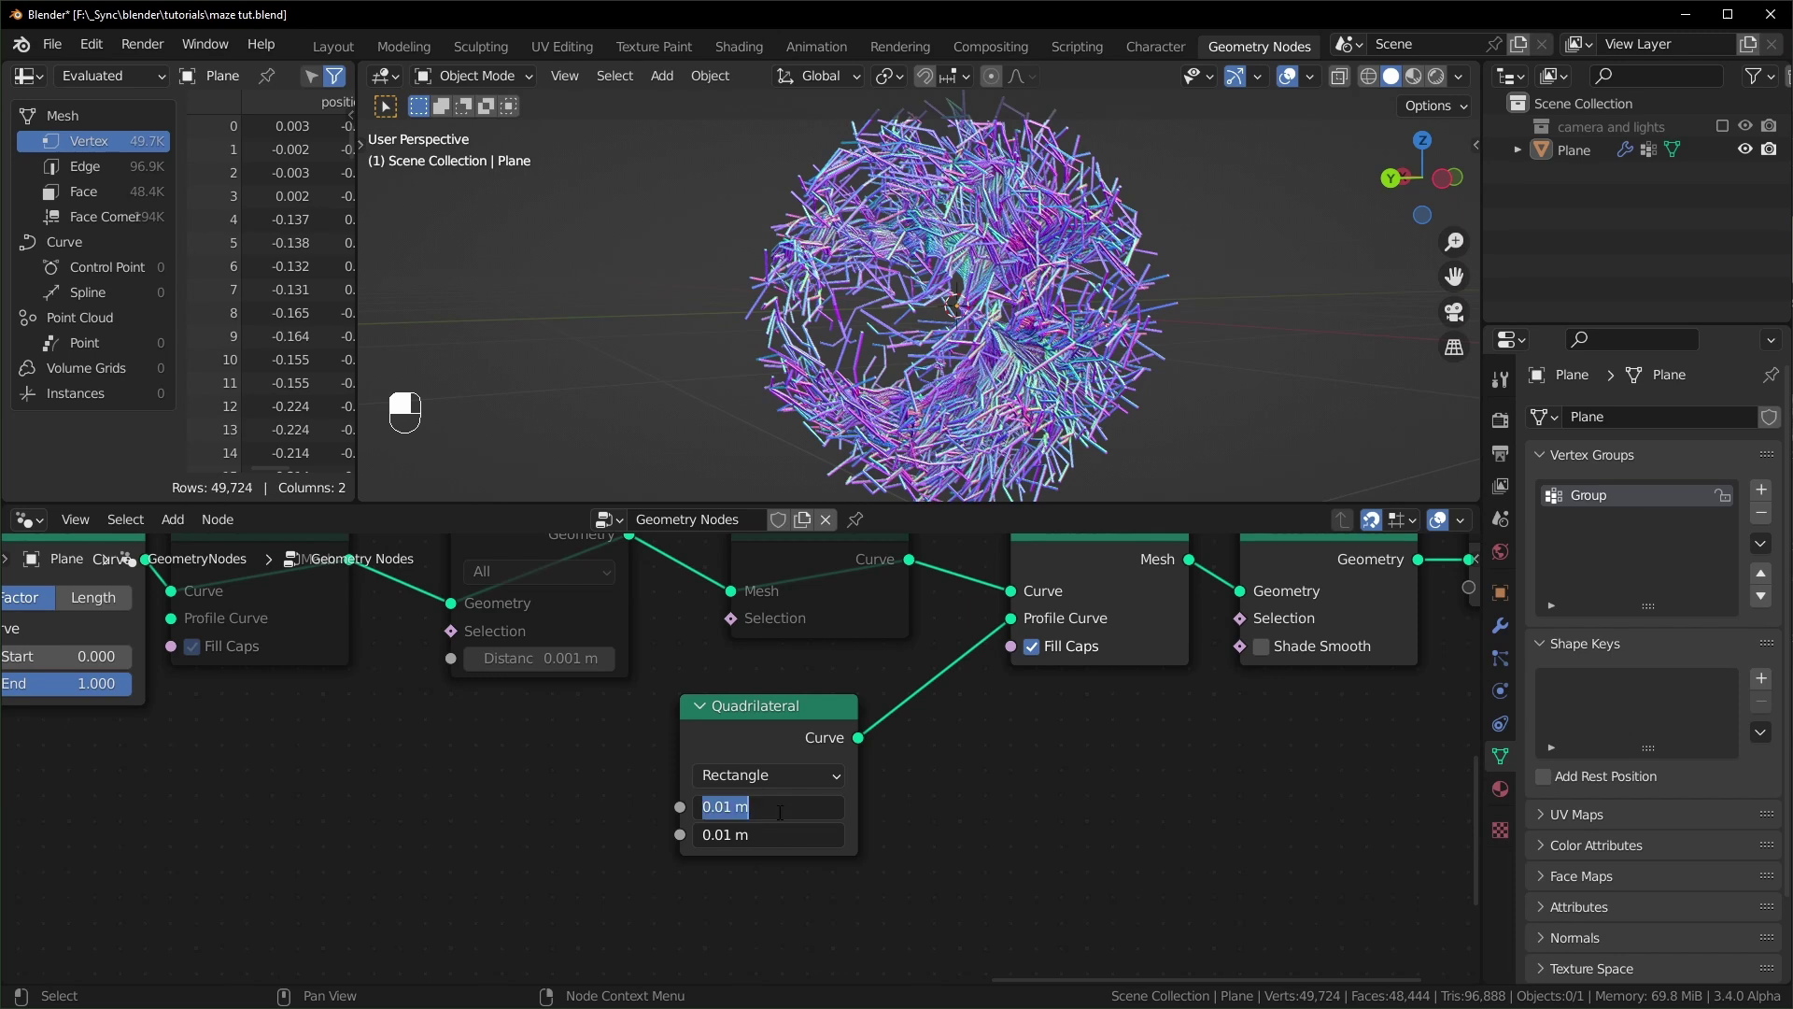
- Set the Quadrilateral profile's width and height to 0.005 m and scrub Trim Curve's Start down from 0.960
click(426, 782)
drag(778, 816, 778, 835)
text(.005)
key(Return)
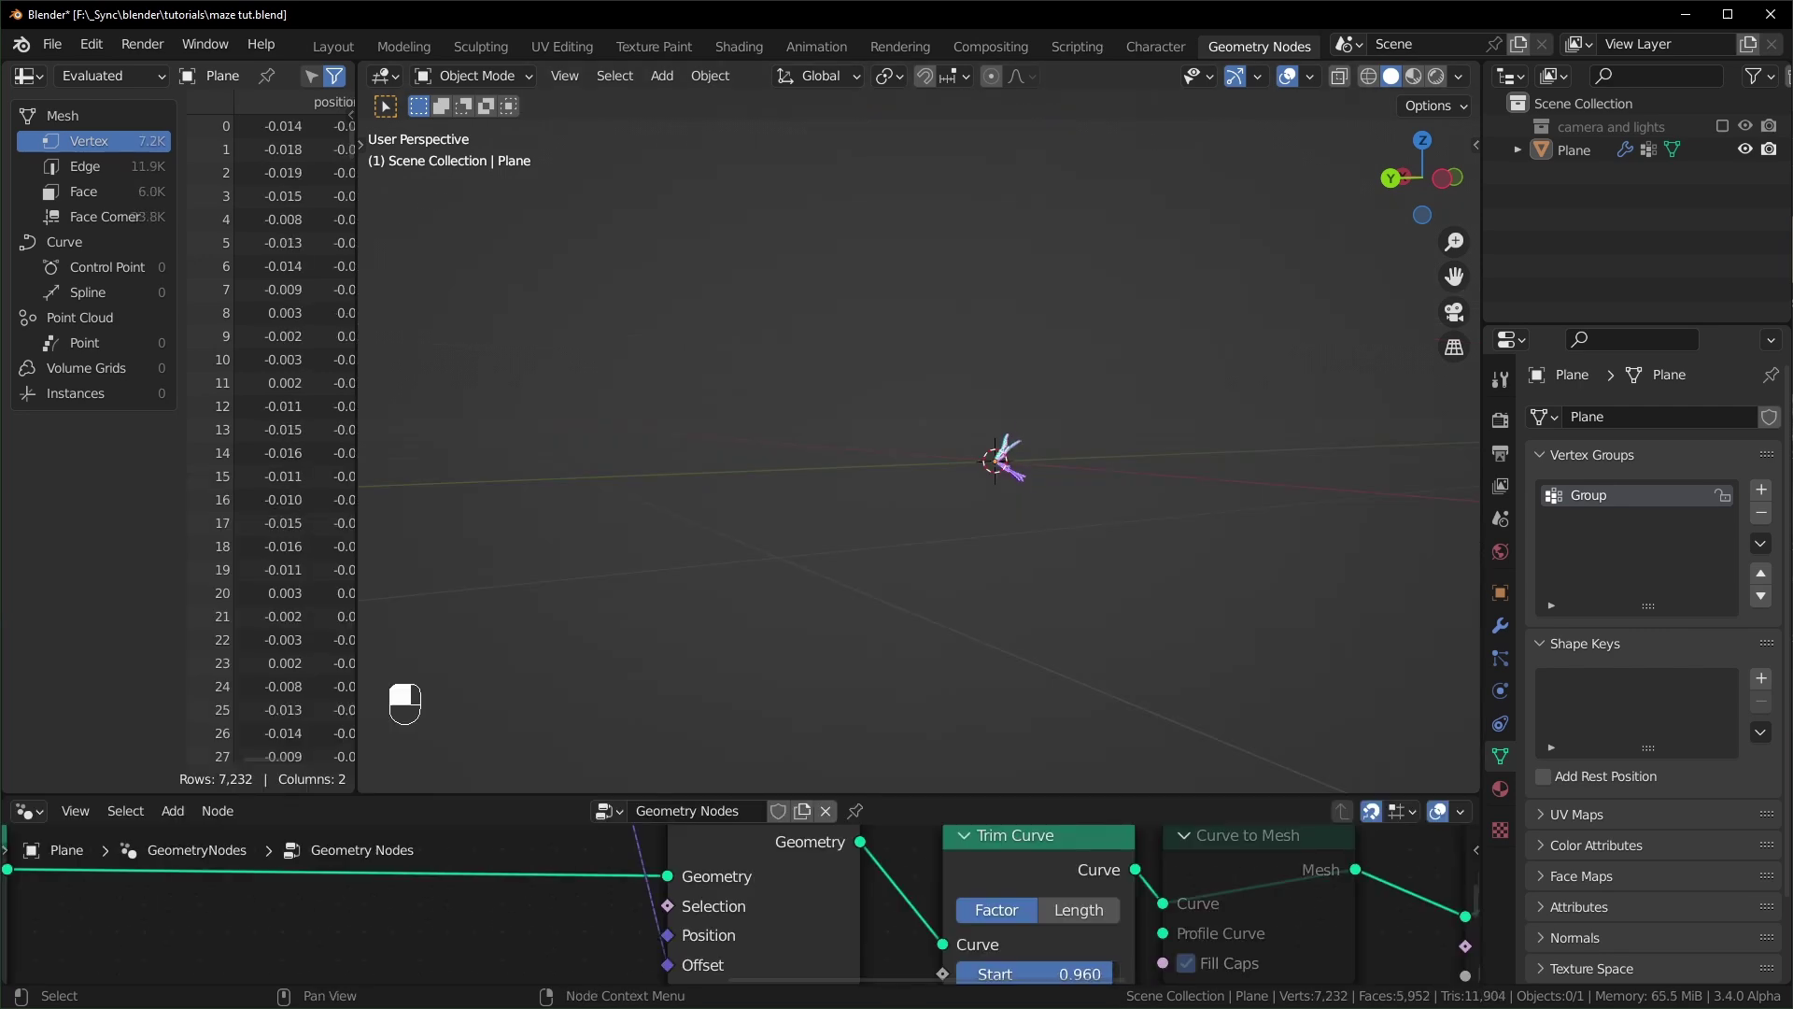
drag(1037, 973, 677, 973)
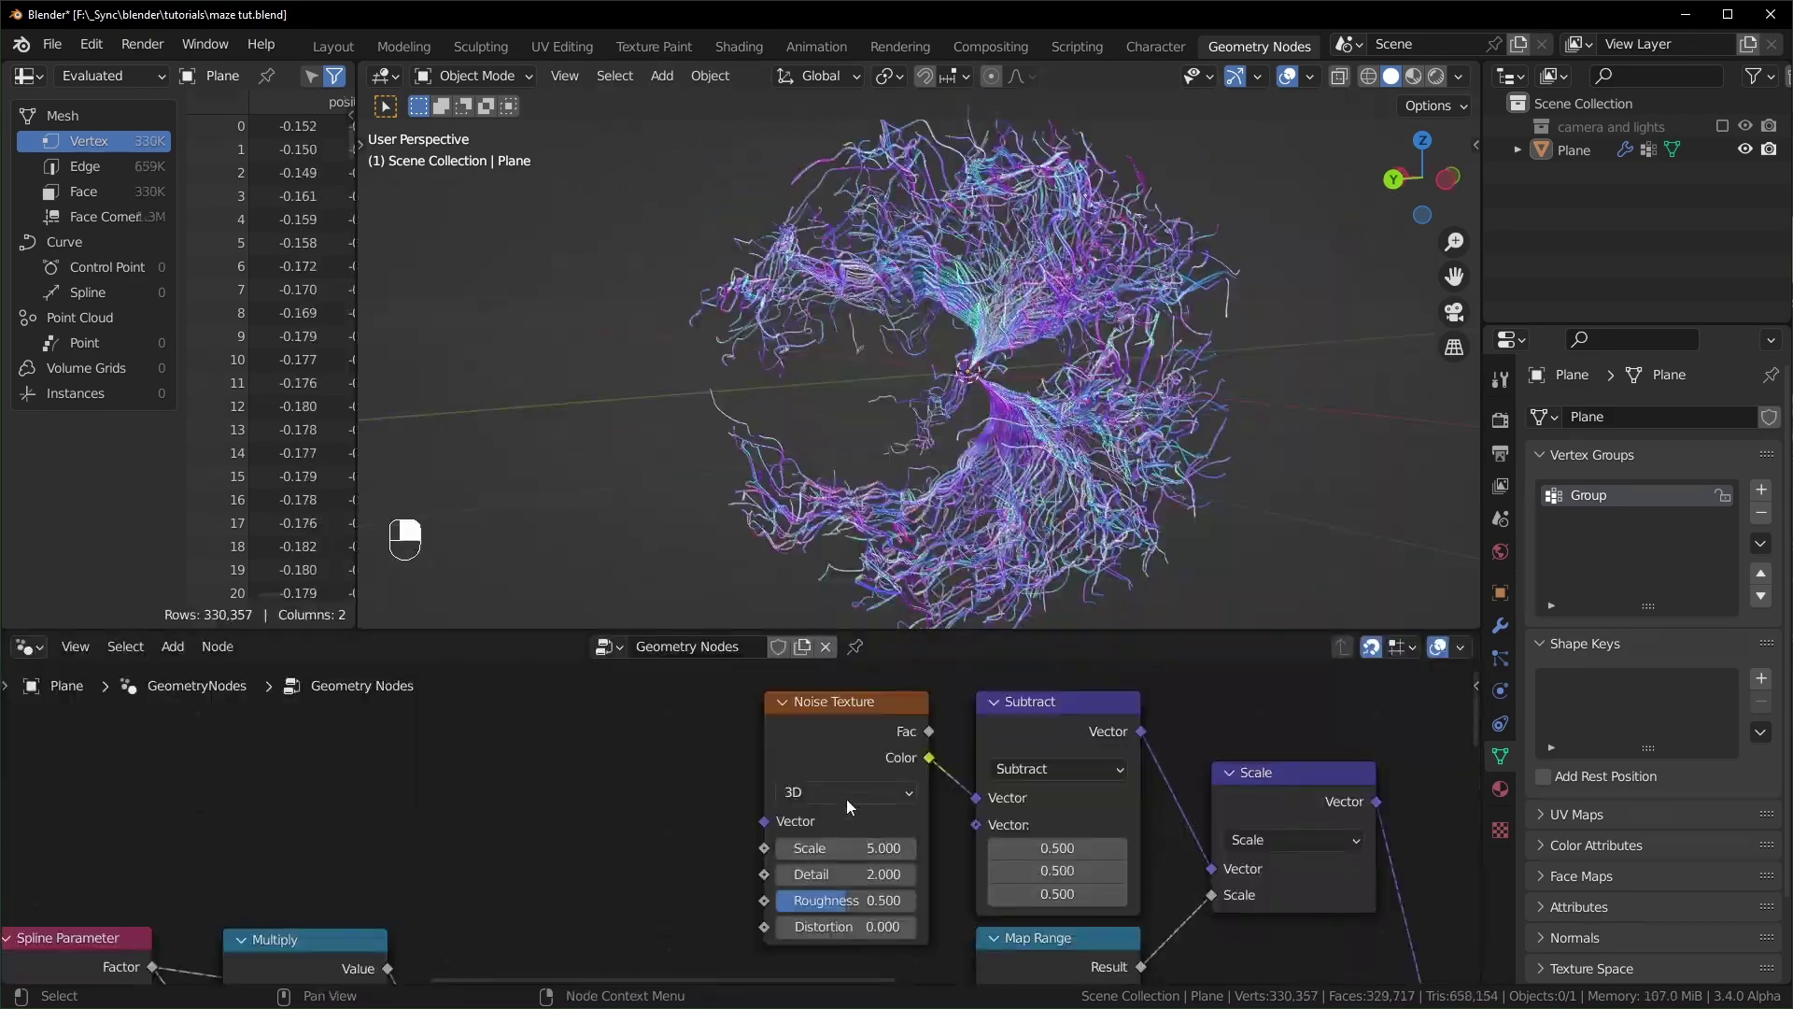
- Switch the Noise Texture to 4D and scrub its W value to preview the motion
click(846, 799)
click(828, 899)
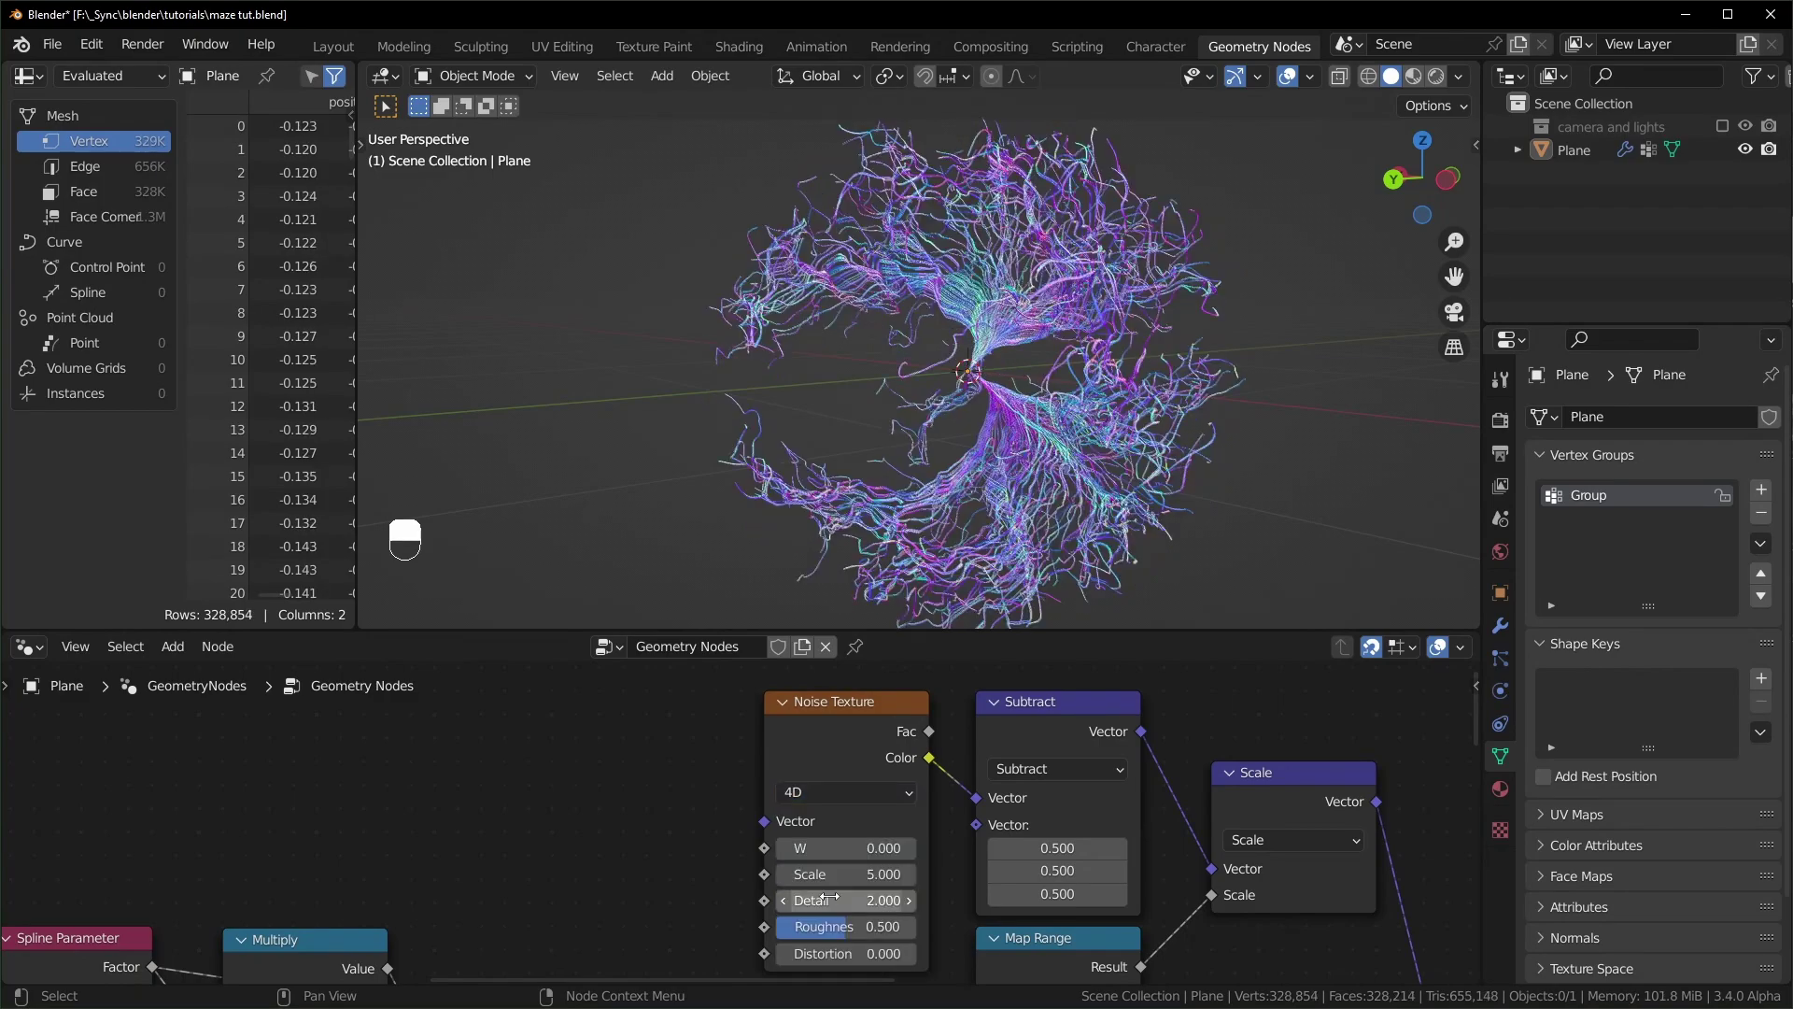
shift+drag(831, 847, 939, 847)
- Add a Scene Time node and connect its Seconds output to the Noise Texture's W input
key(shift+a)
click(602, 824)
text(ti)
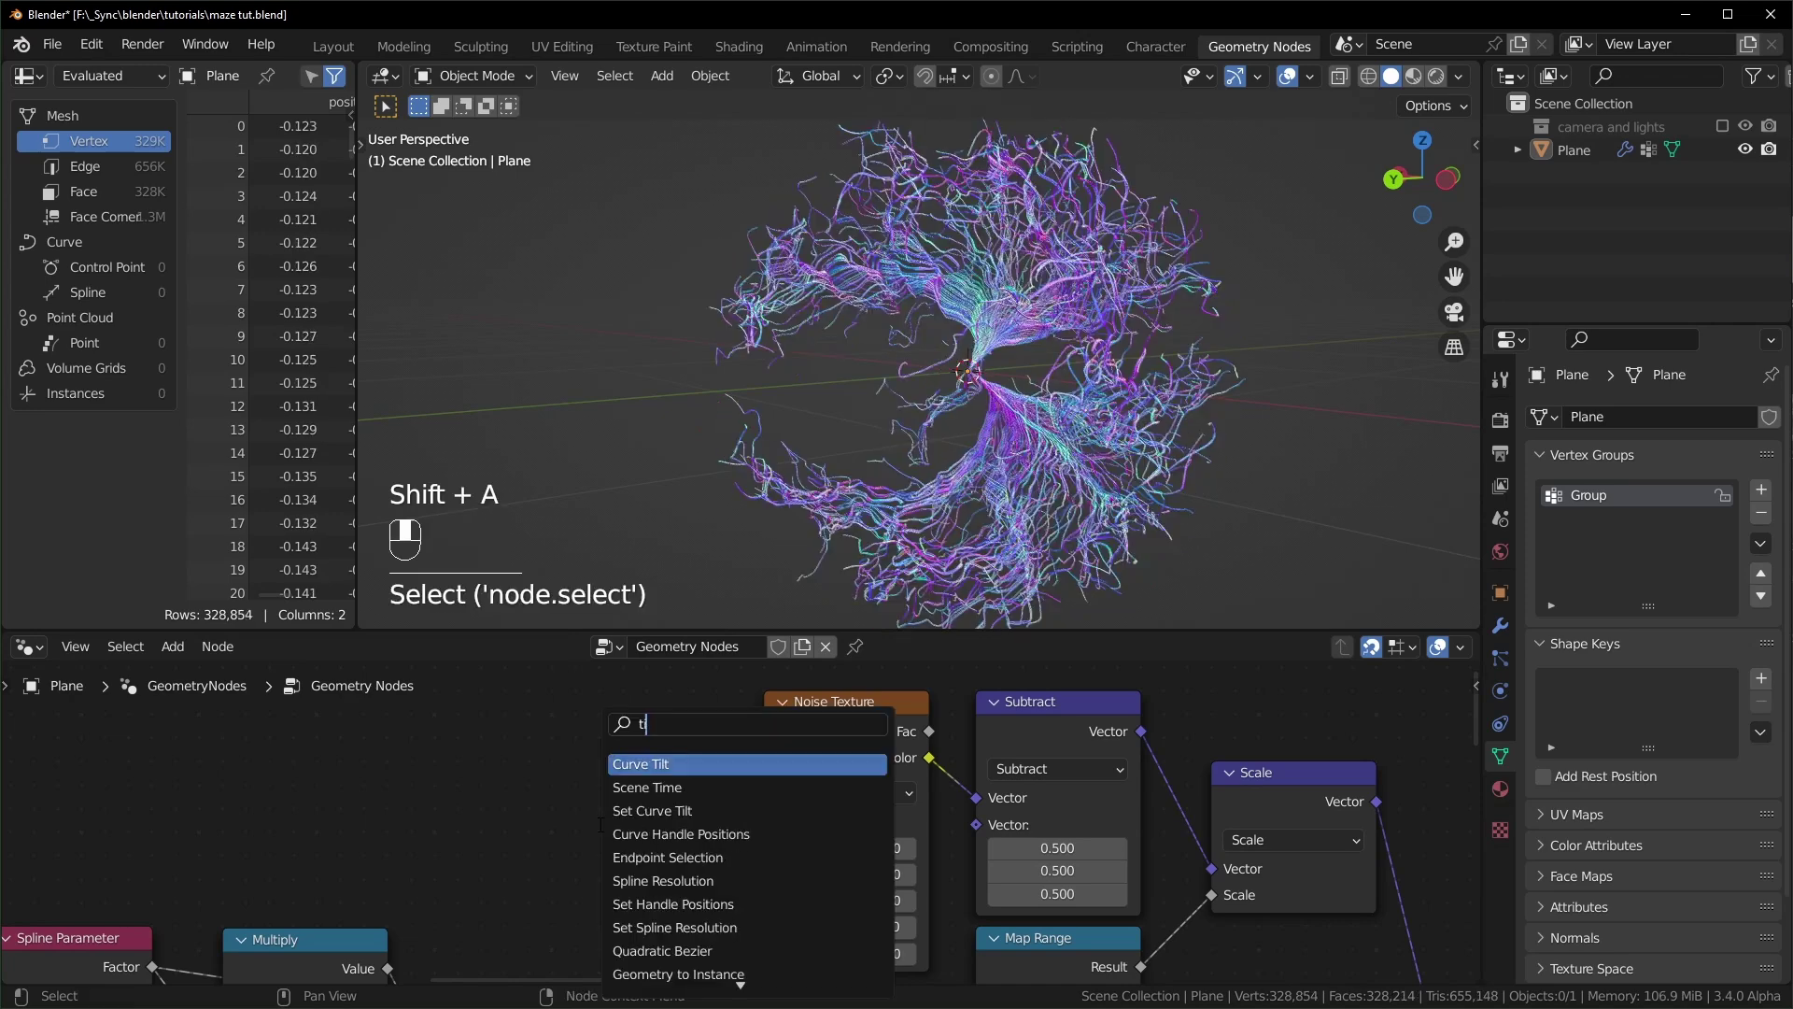
text(ime)
key(Return)
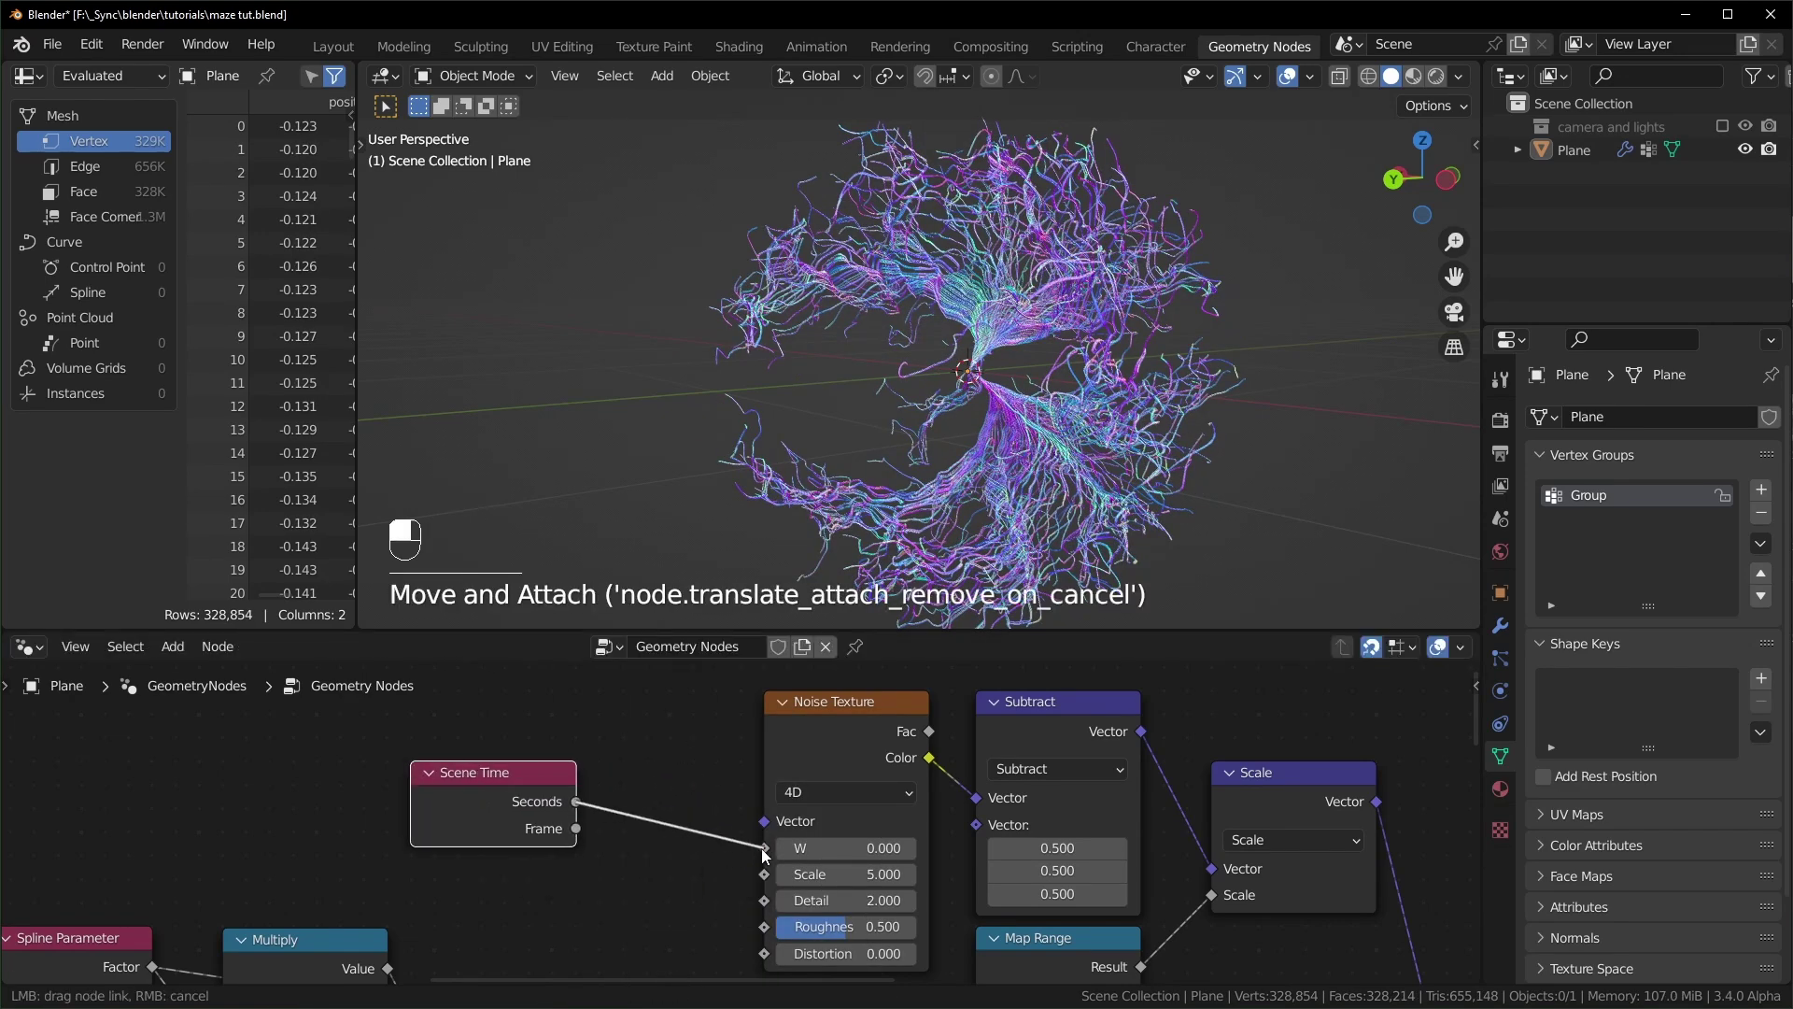
drag(764, 852, 765, 849)
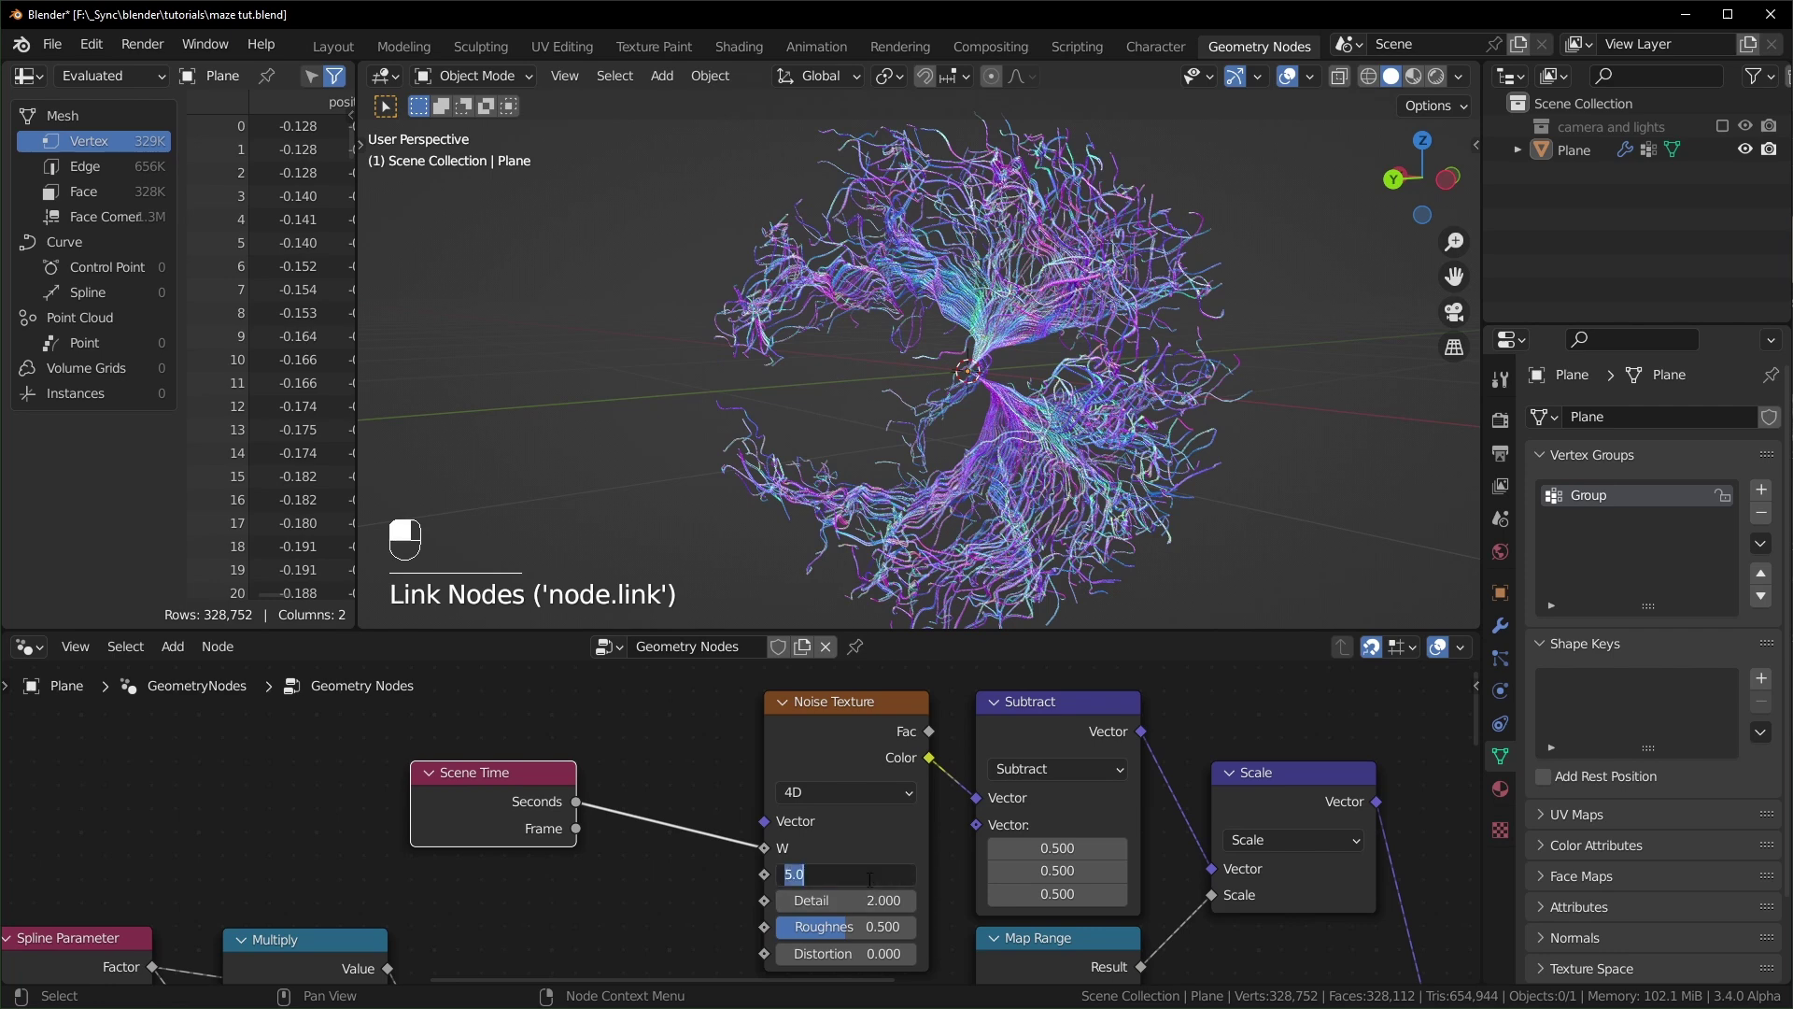
- Set the Noise Texture's Scale to 1 and its Detail to 10
text(1)
key(Return)
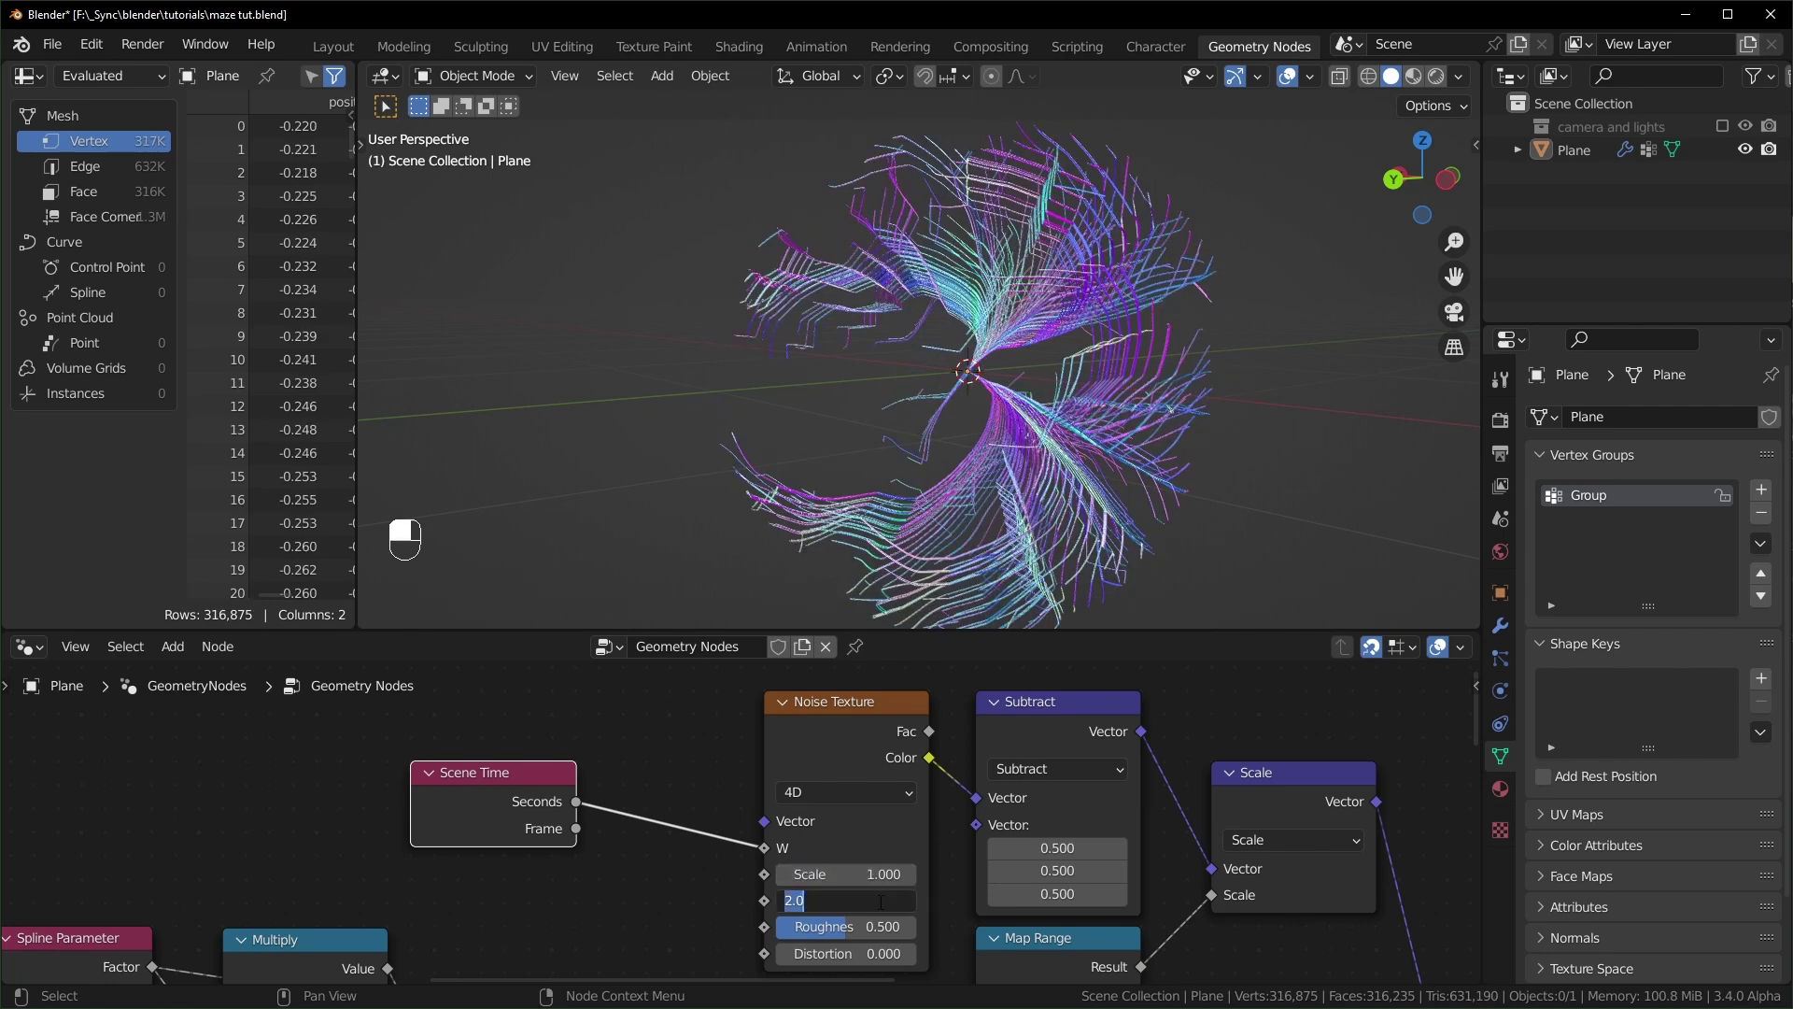
click(880, 901)
text(10)
key(Return)
- Play the animation and maximize the 3D viewport to watch the noise-driven curves move
key(space)
key(ctrl+space)
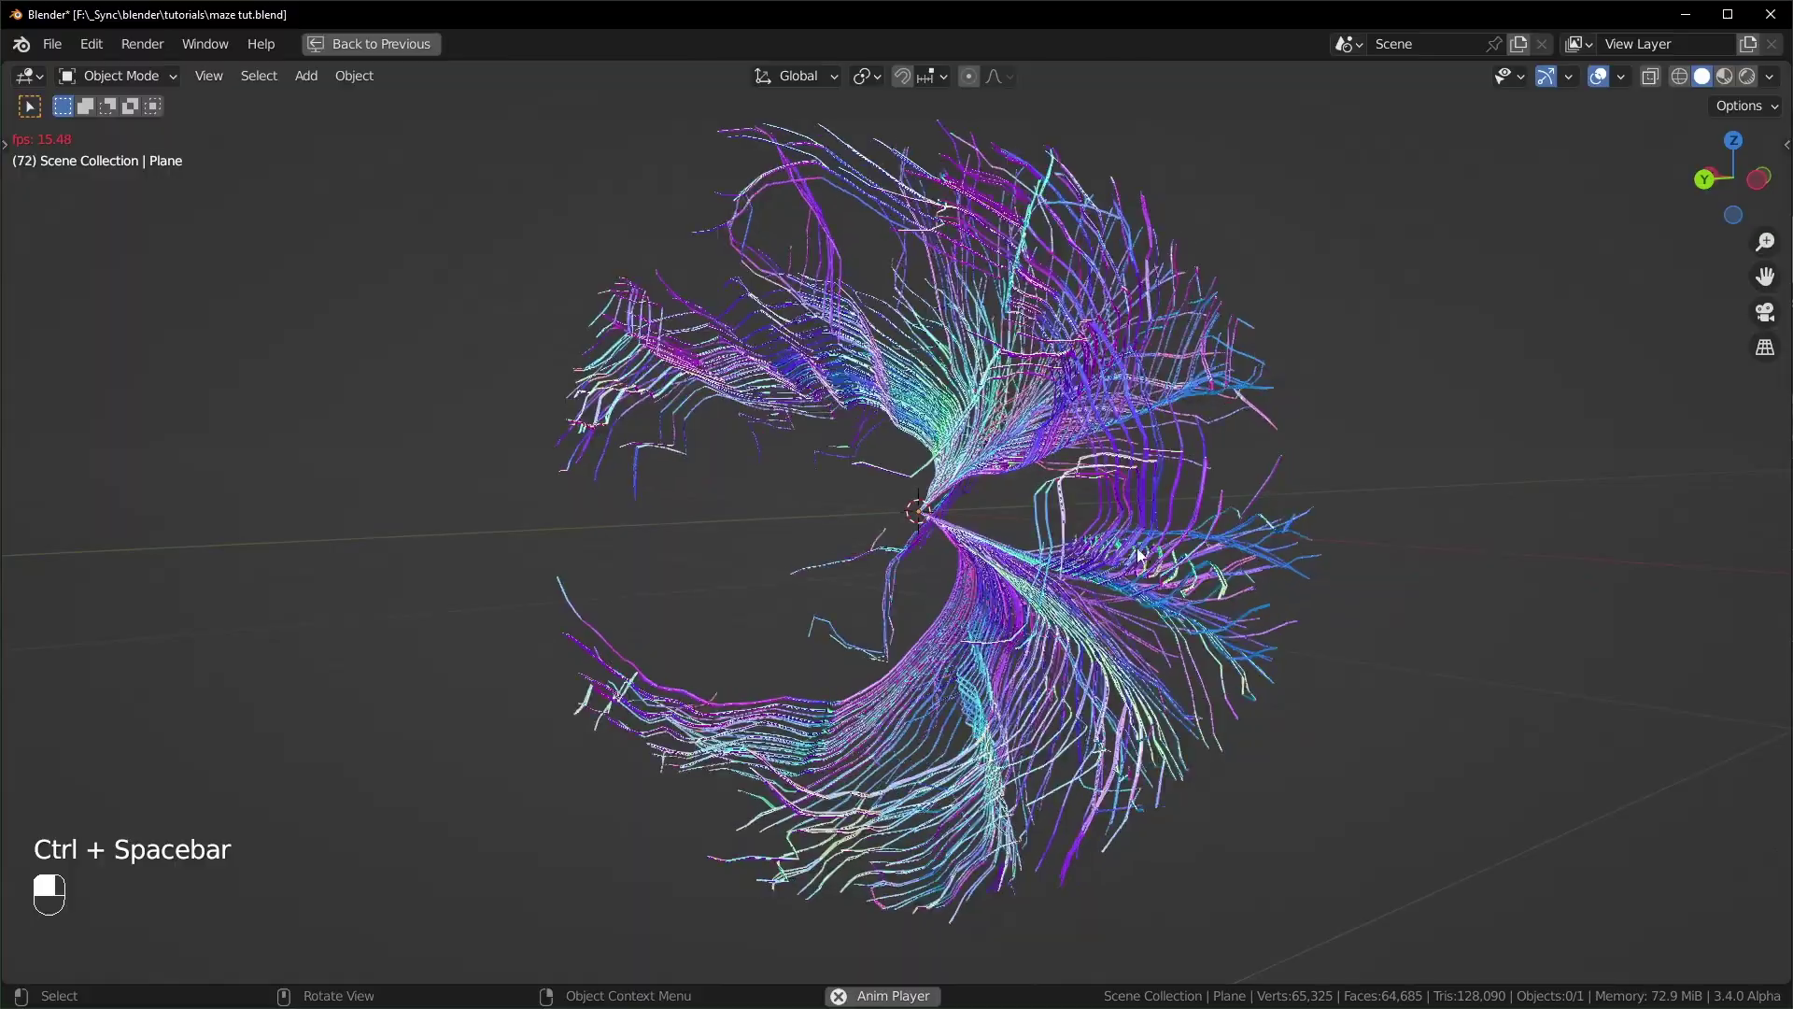